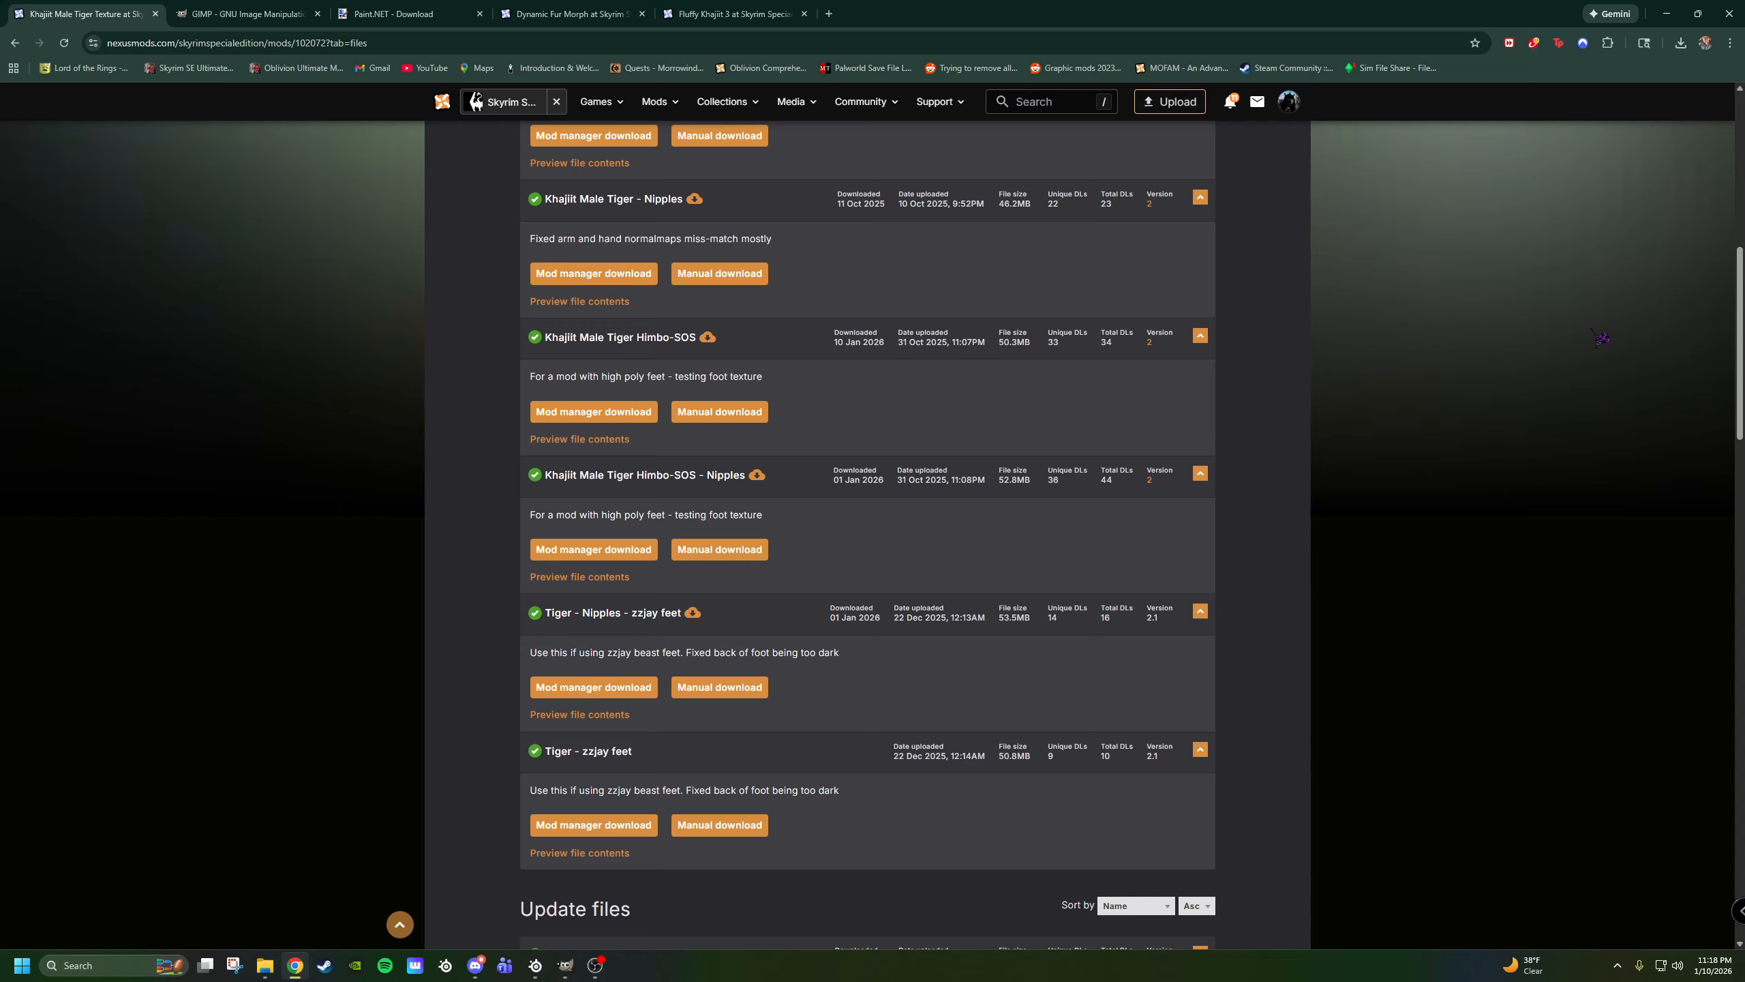
Clear the browser and recording windows from the desktop and bring up the mod's khajiitmale texture folder.
left_click(1666, 14)
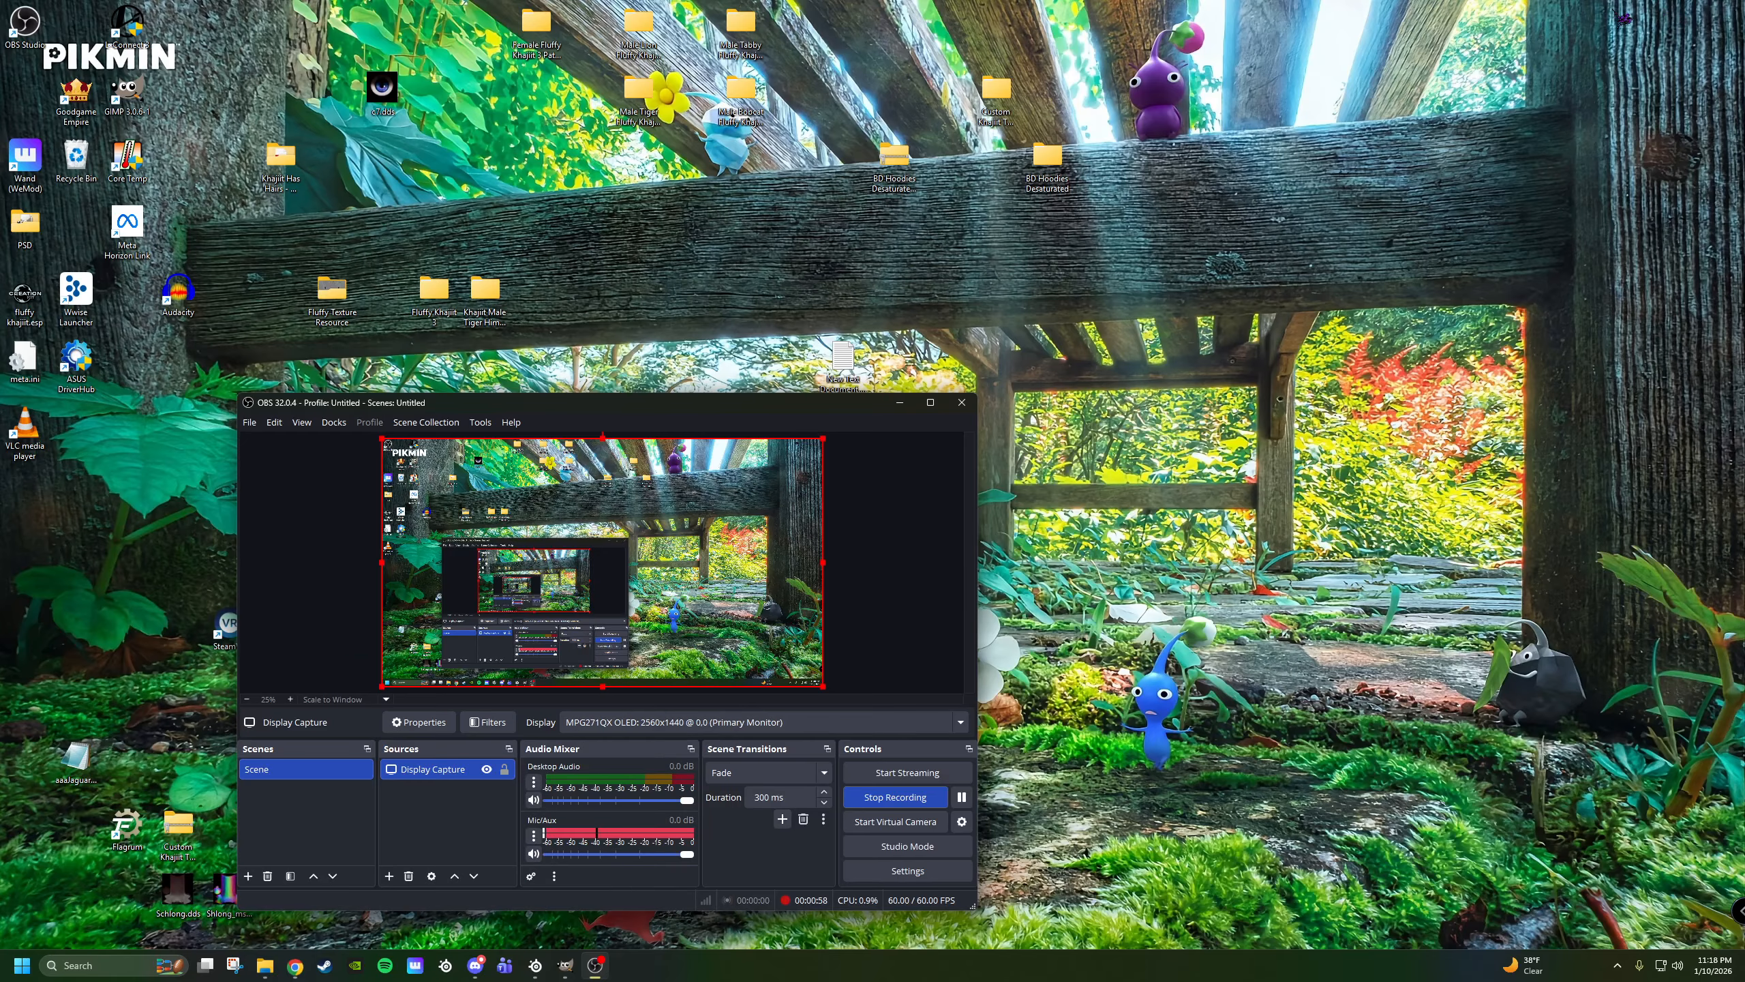
left_click(899, 404)
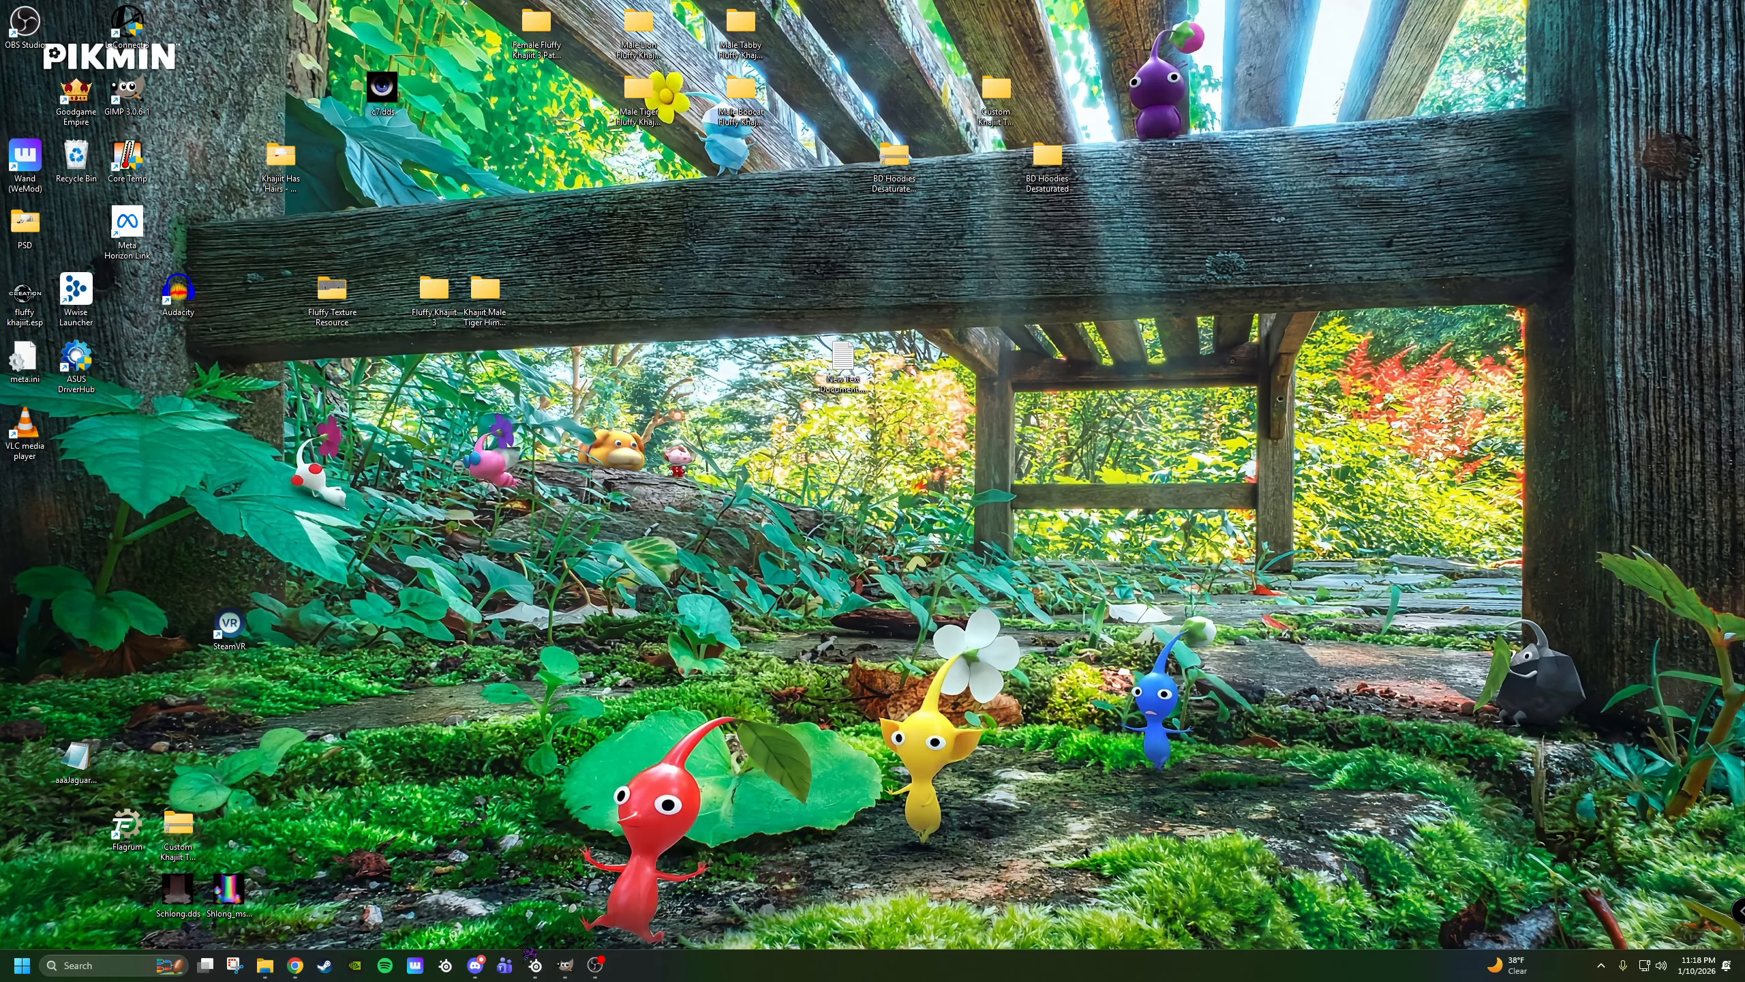
mouse_move(264, 965)
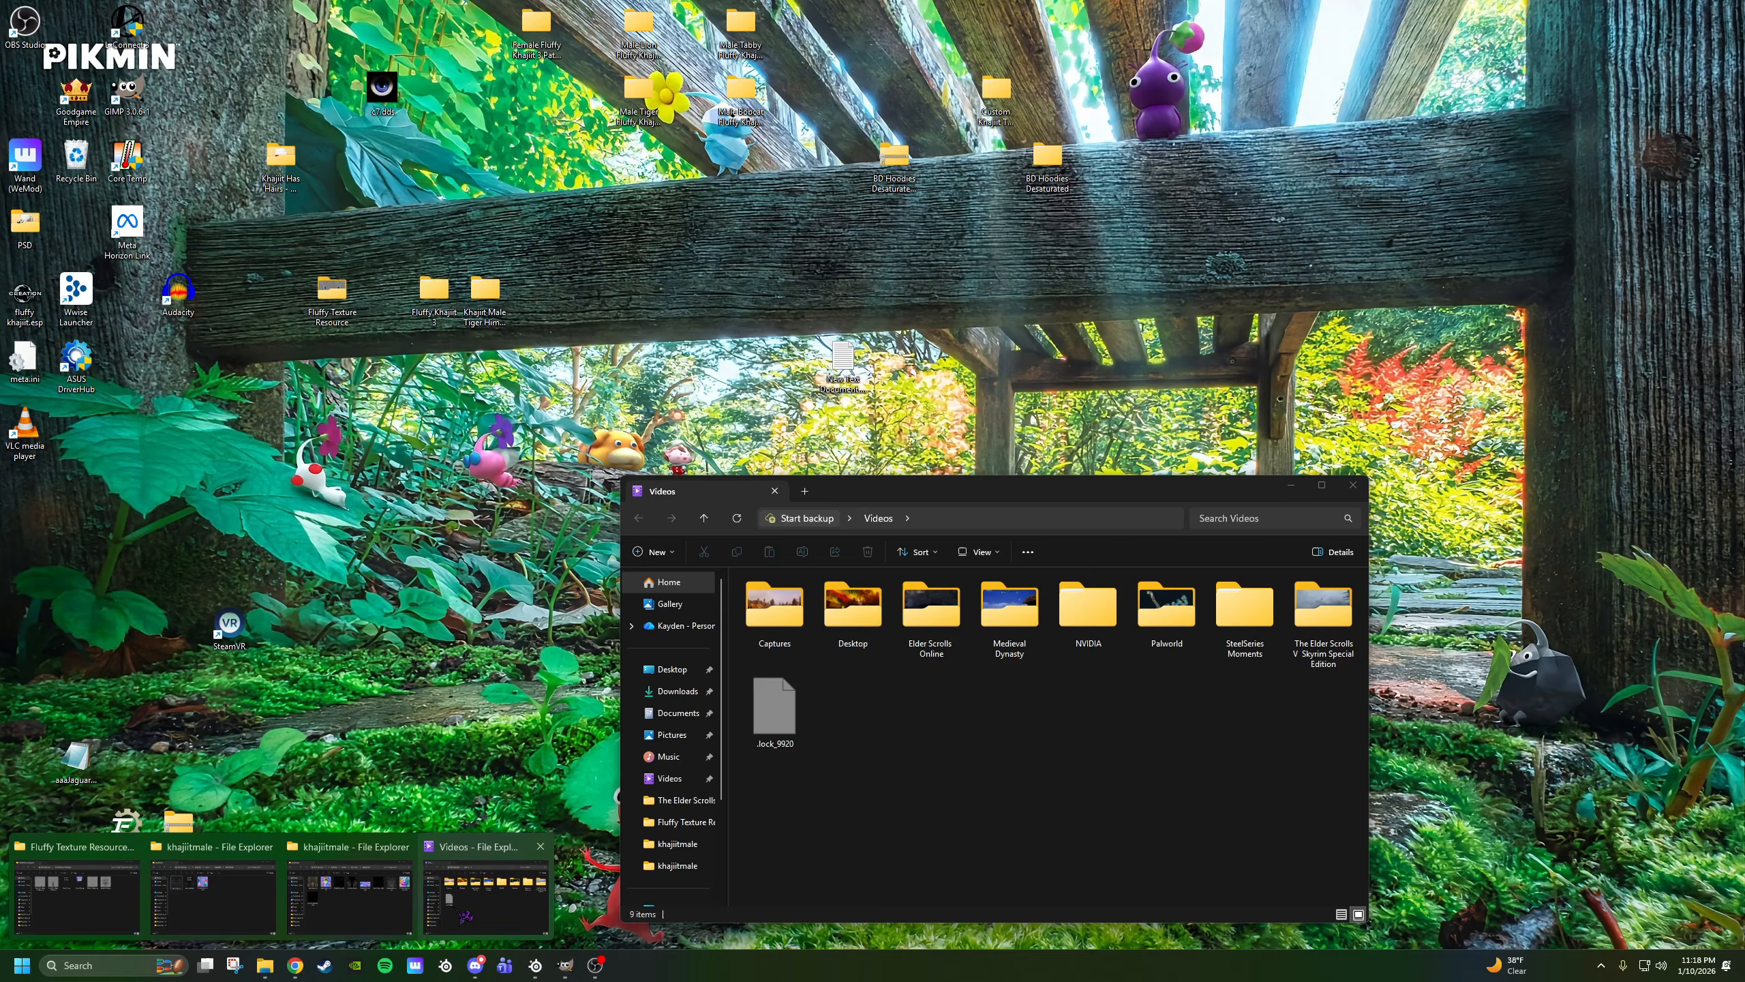
left_click(371, 927)
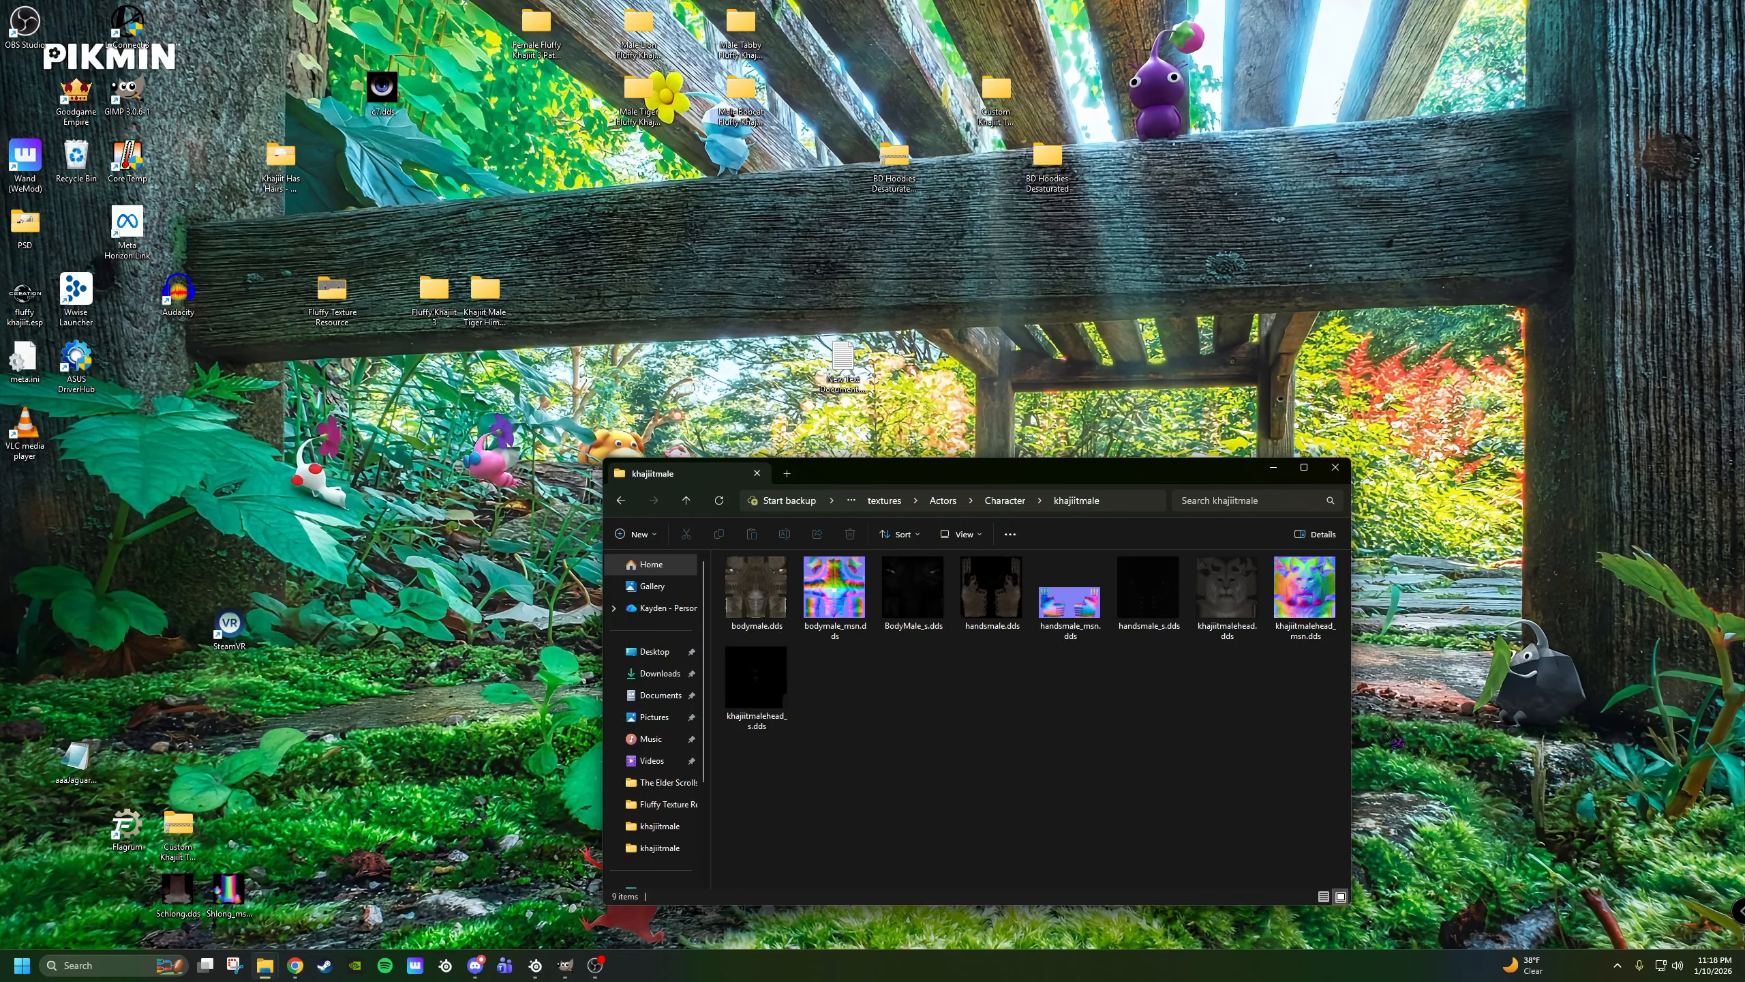
Examine the Khajiit Male Tiger Himbo-SOS folder structure from its root down through textures, Actors and Character to khajiitmale.
left_click(884, 500)
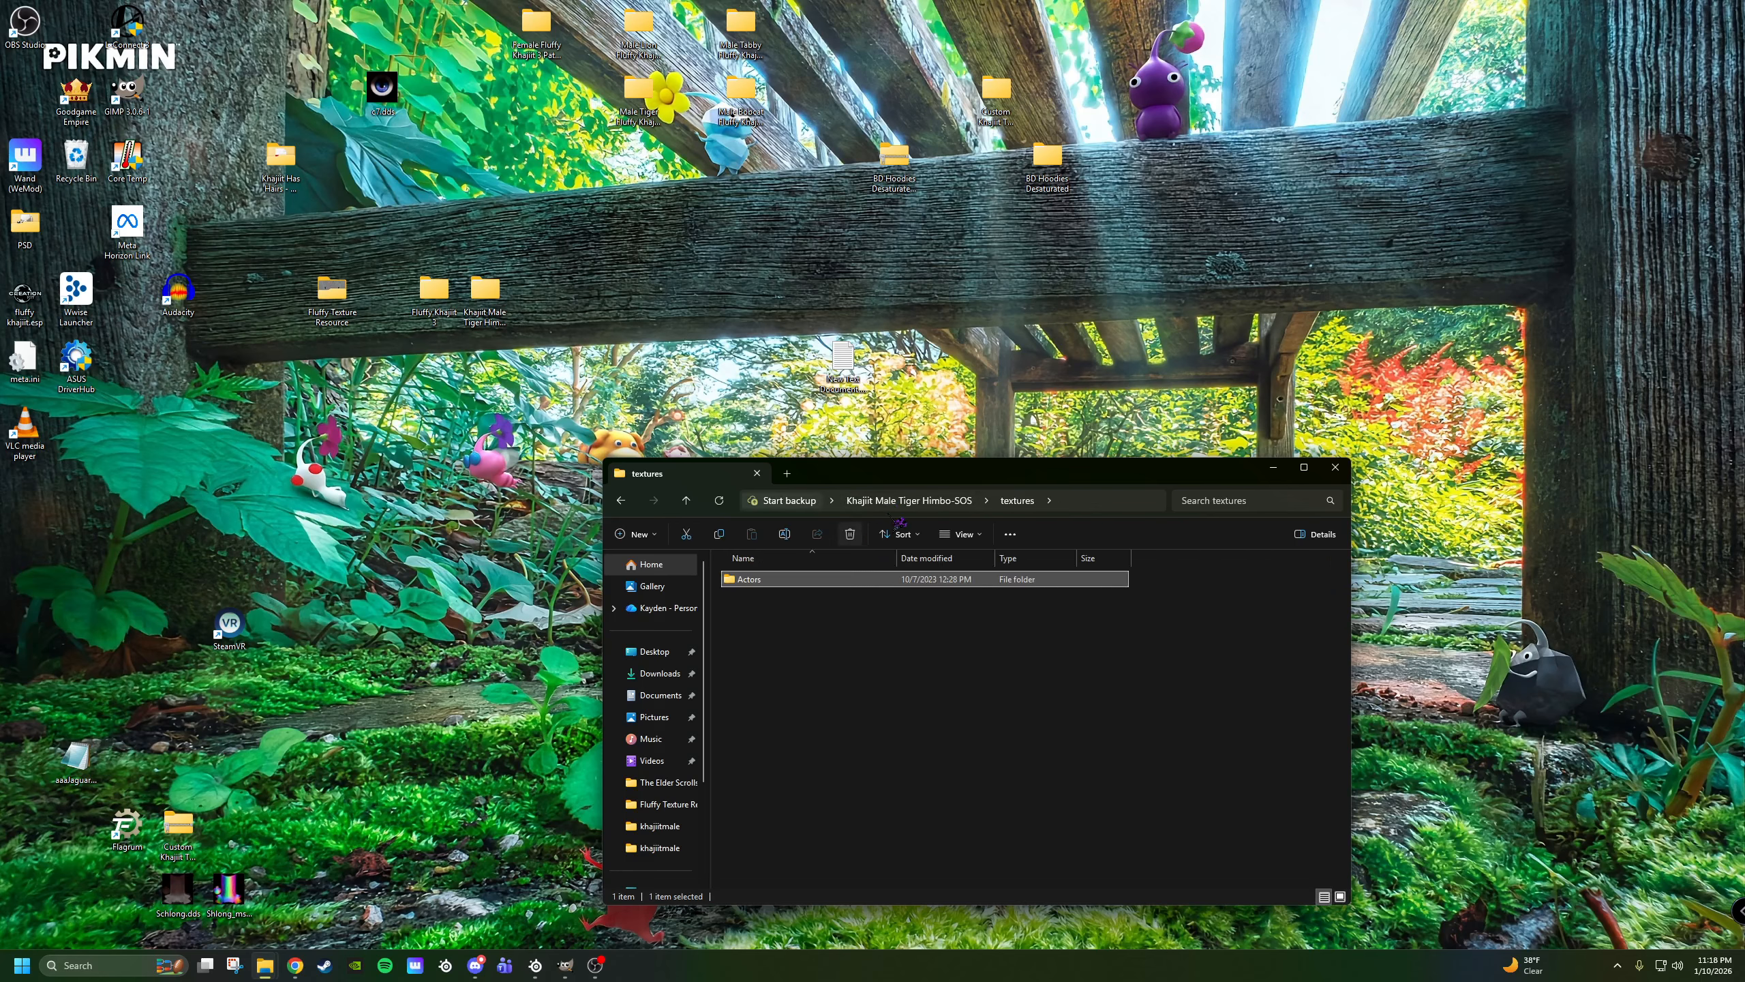
left_click(906, 500)
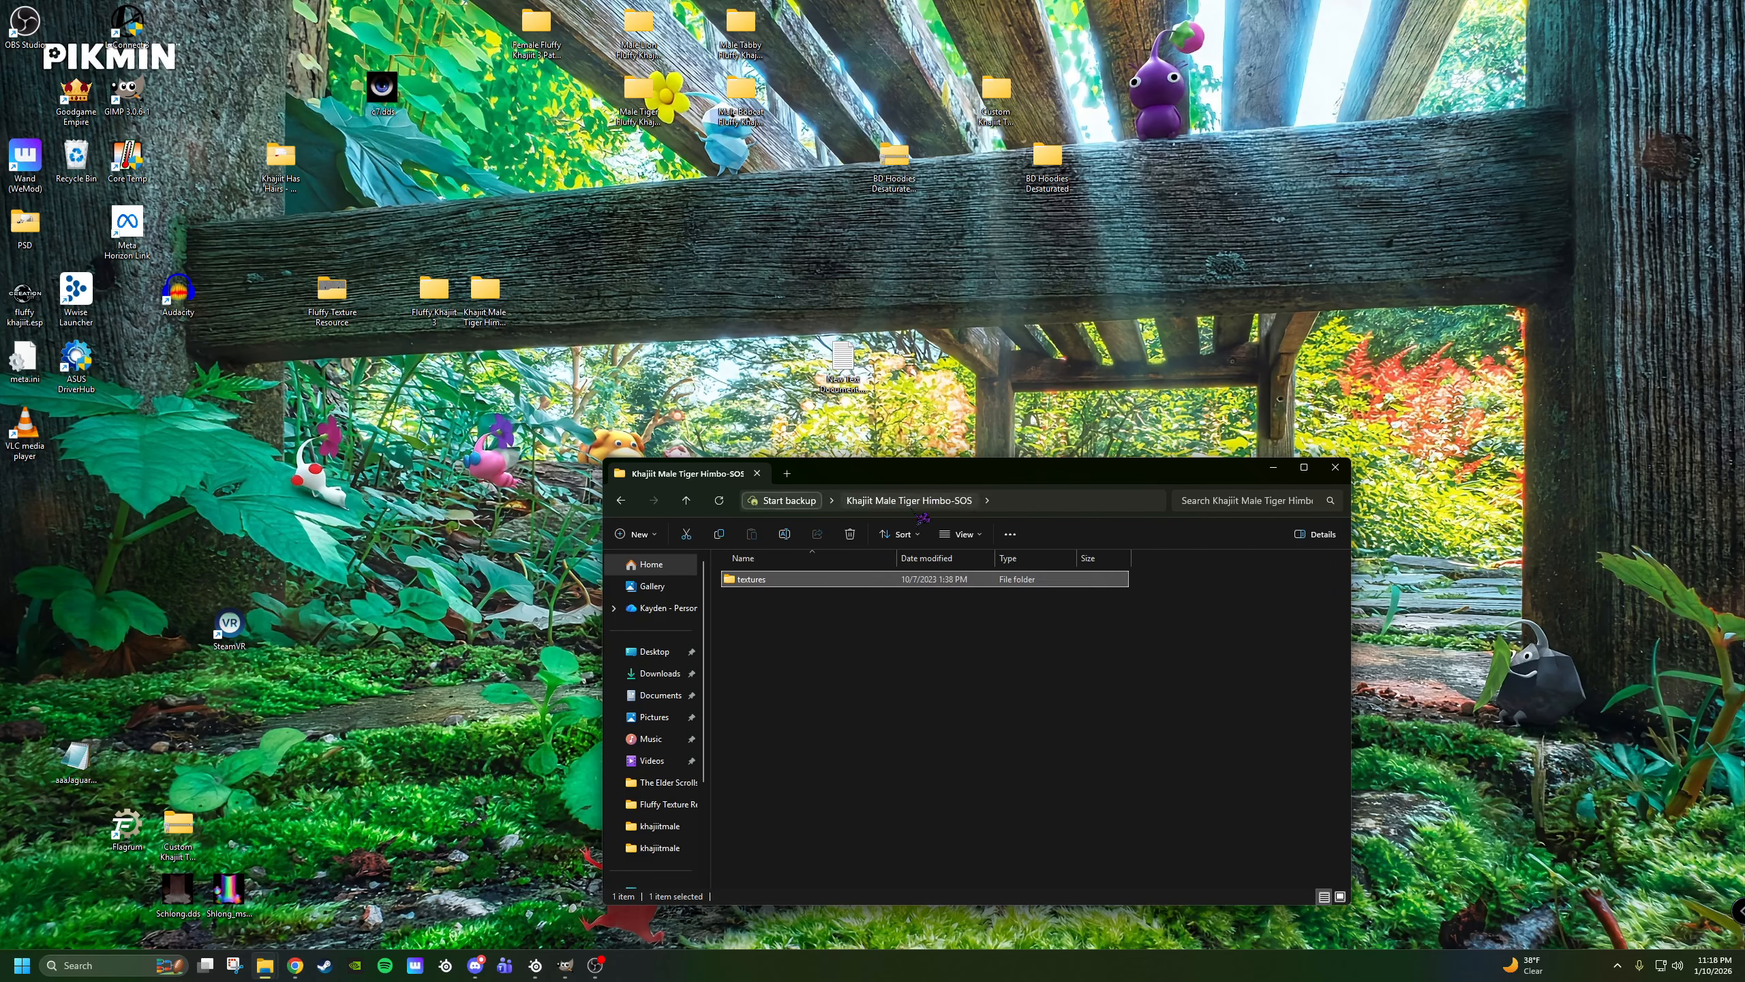
double_click(762, 581)
double_click(759, 580)
double_click(759, 579)
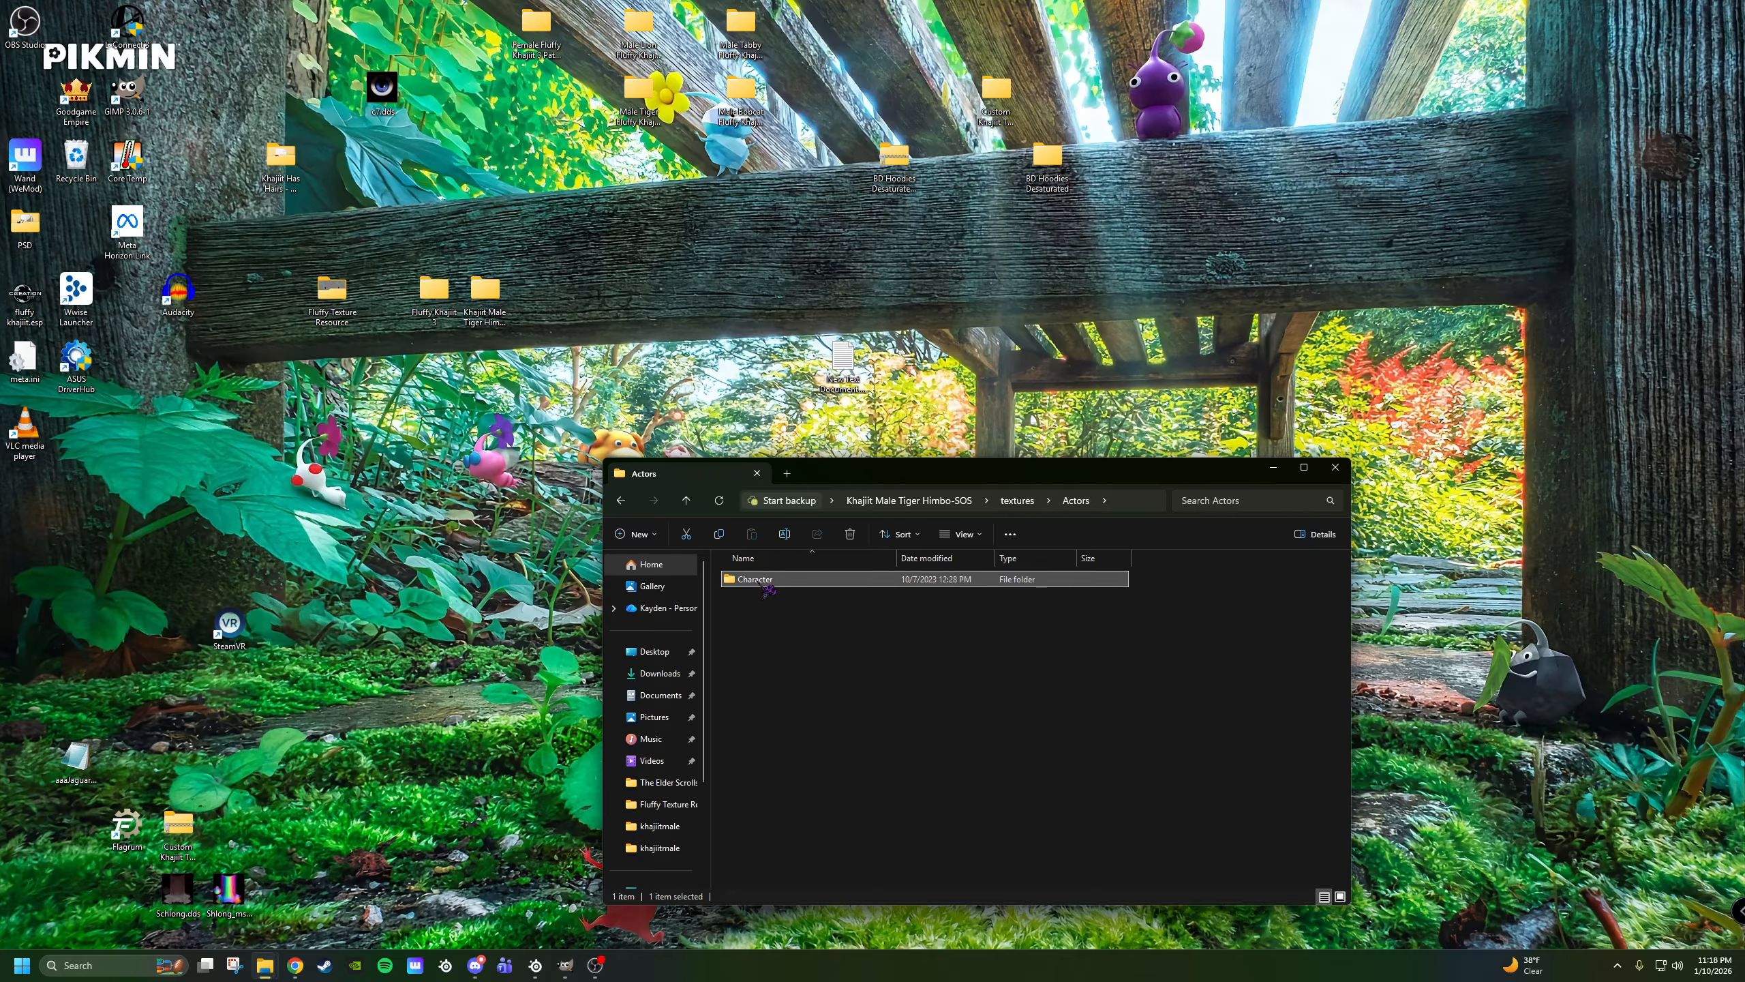
double_click(761, 581)
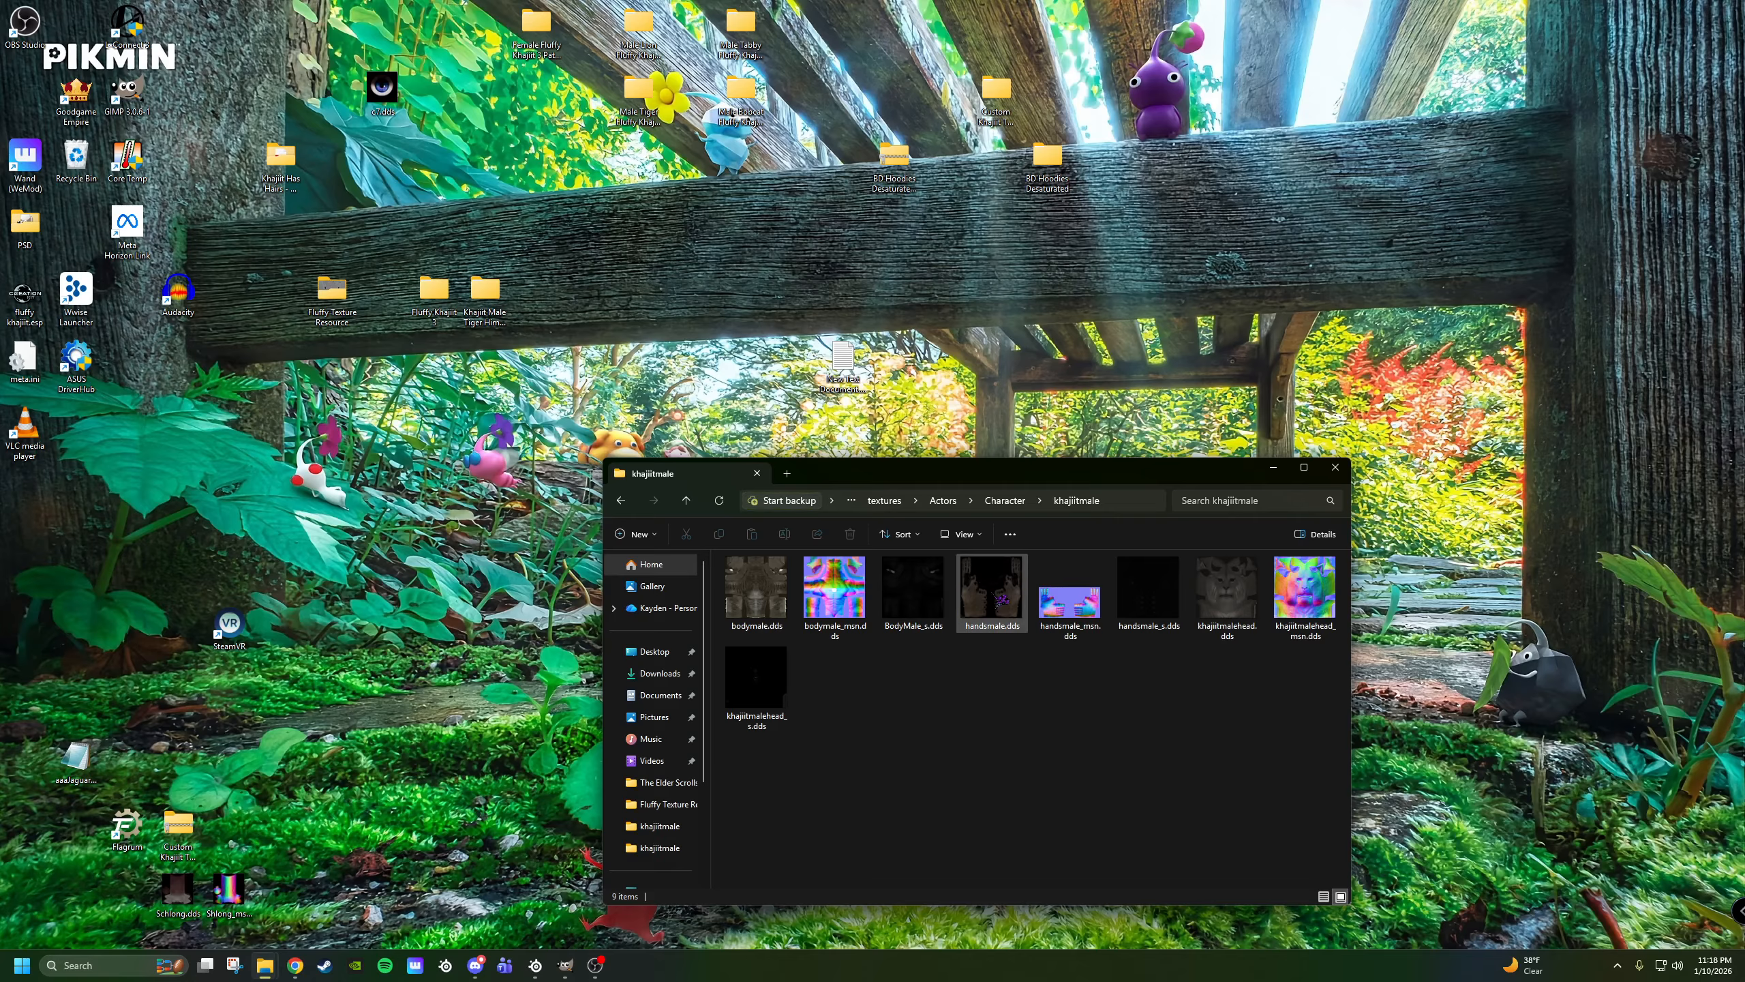
Open handsmale.dds and the Claw_D.png image from the Fluffy Texture Resource folder in Paint.NET.
double_click(1010, 583)
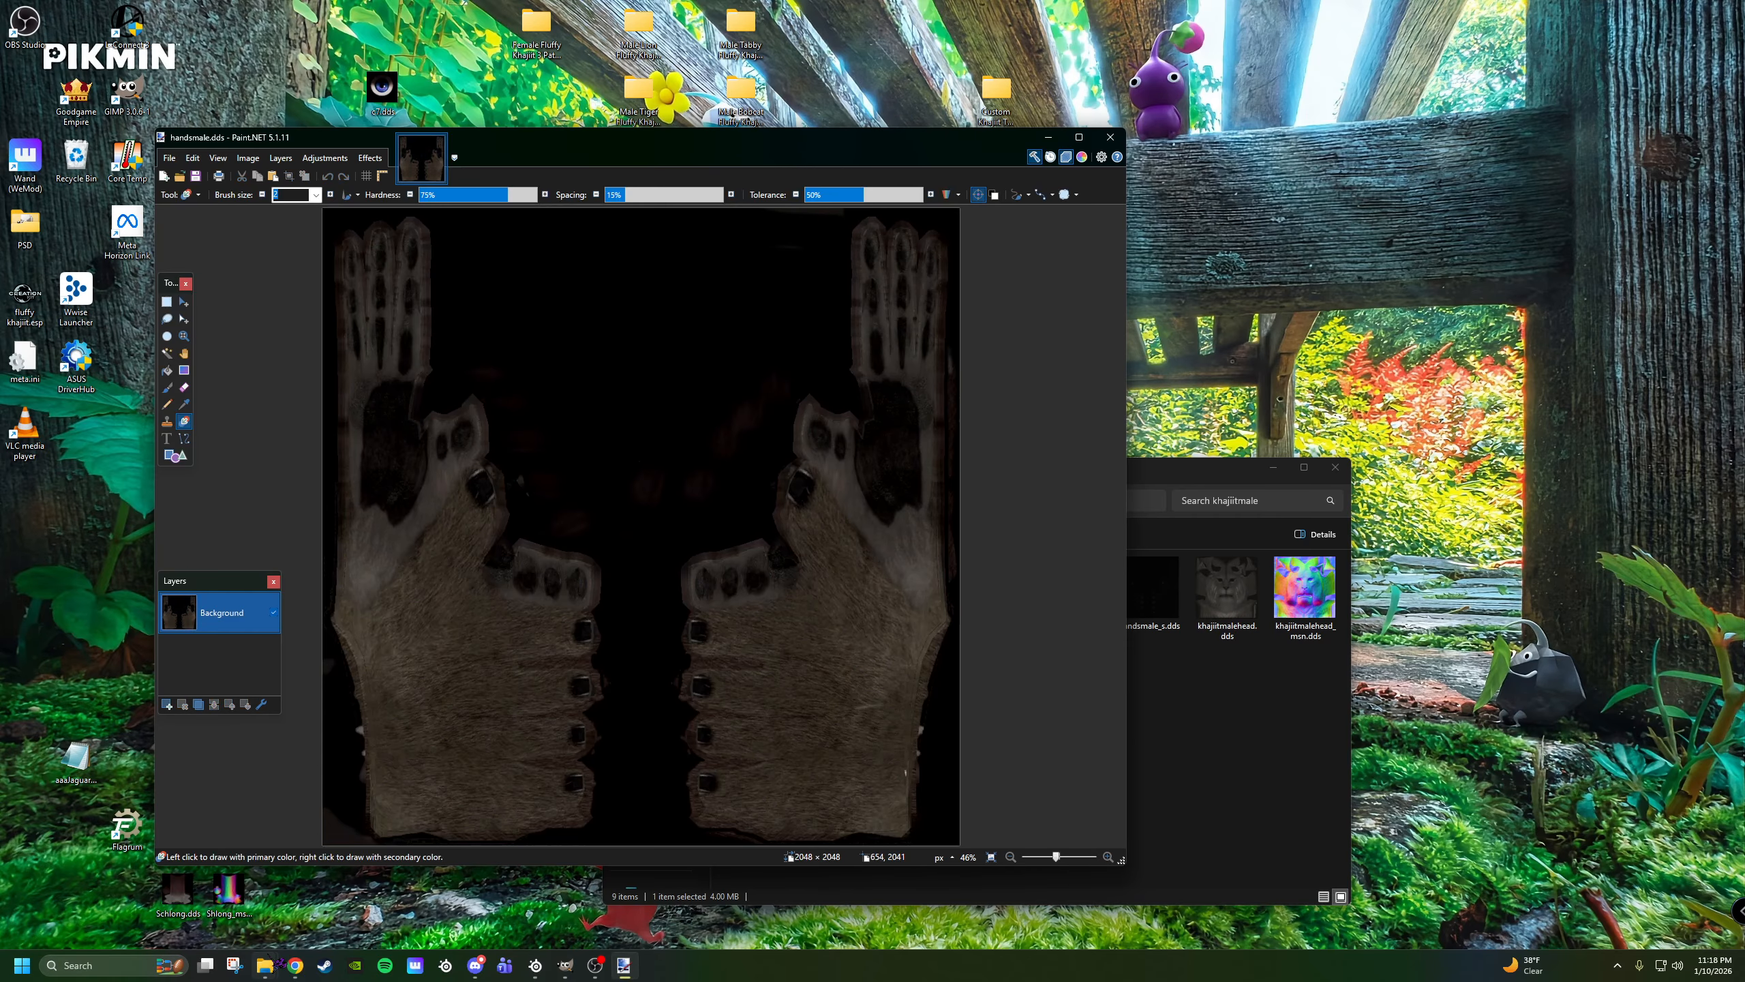
mouse_move(264, 965)
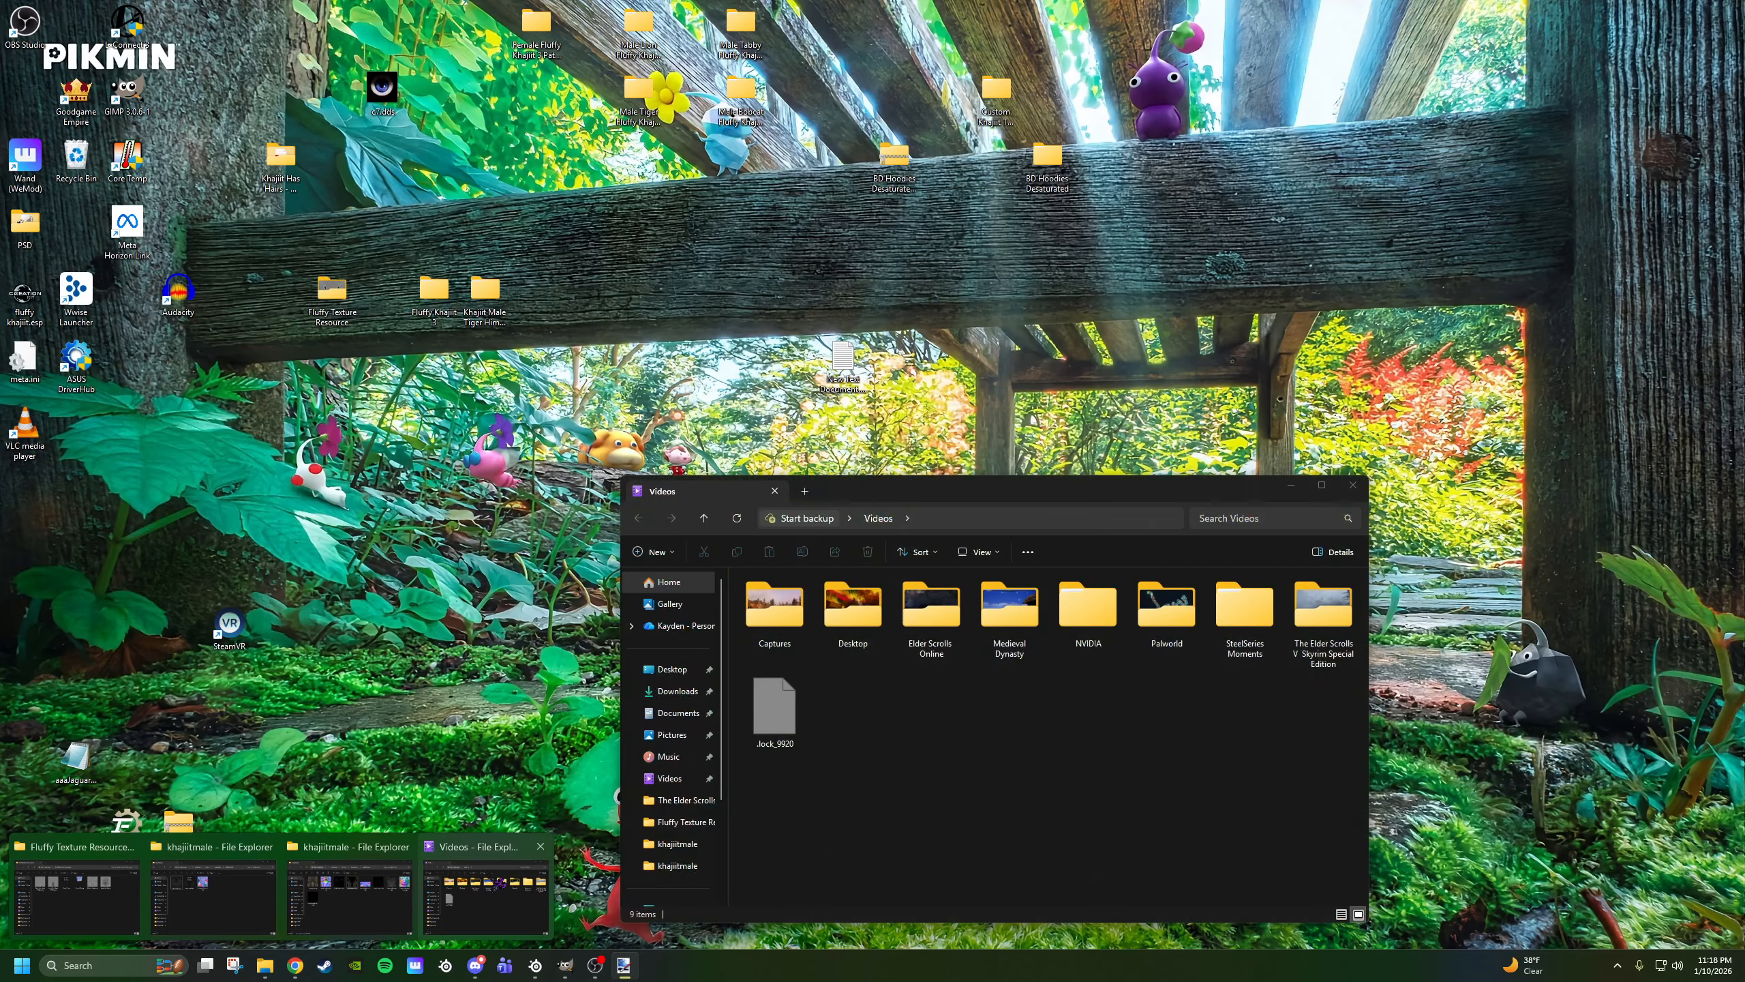
left_click(541, 846)
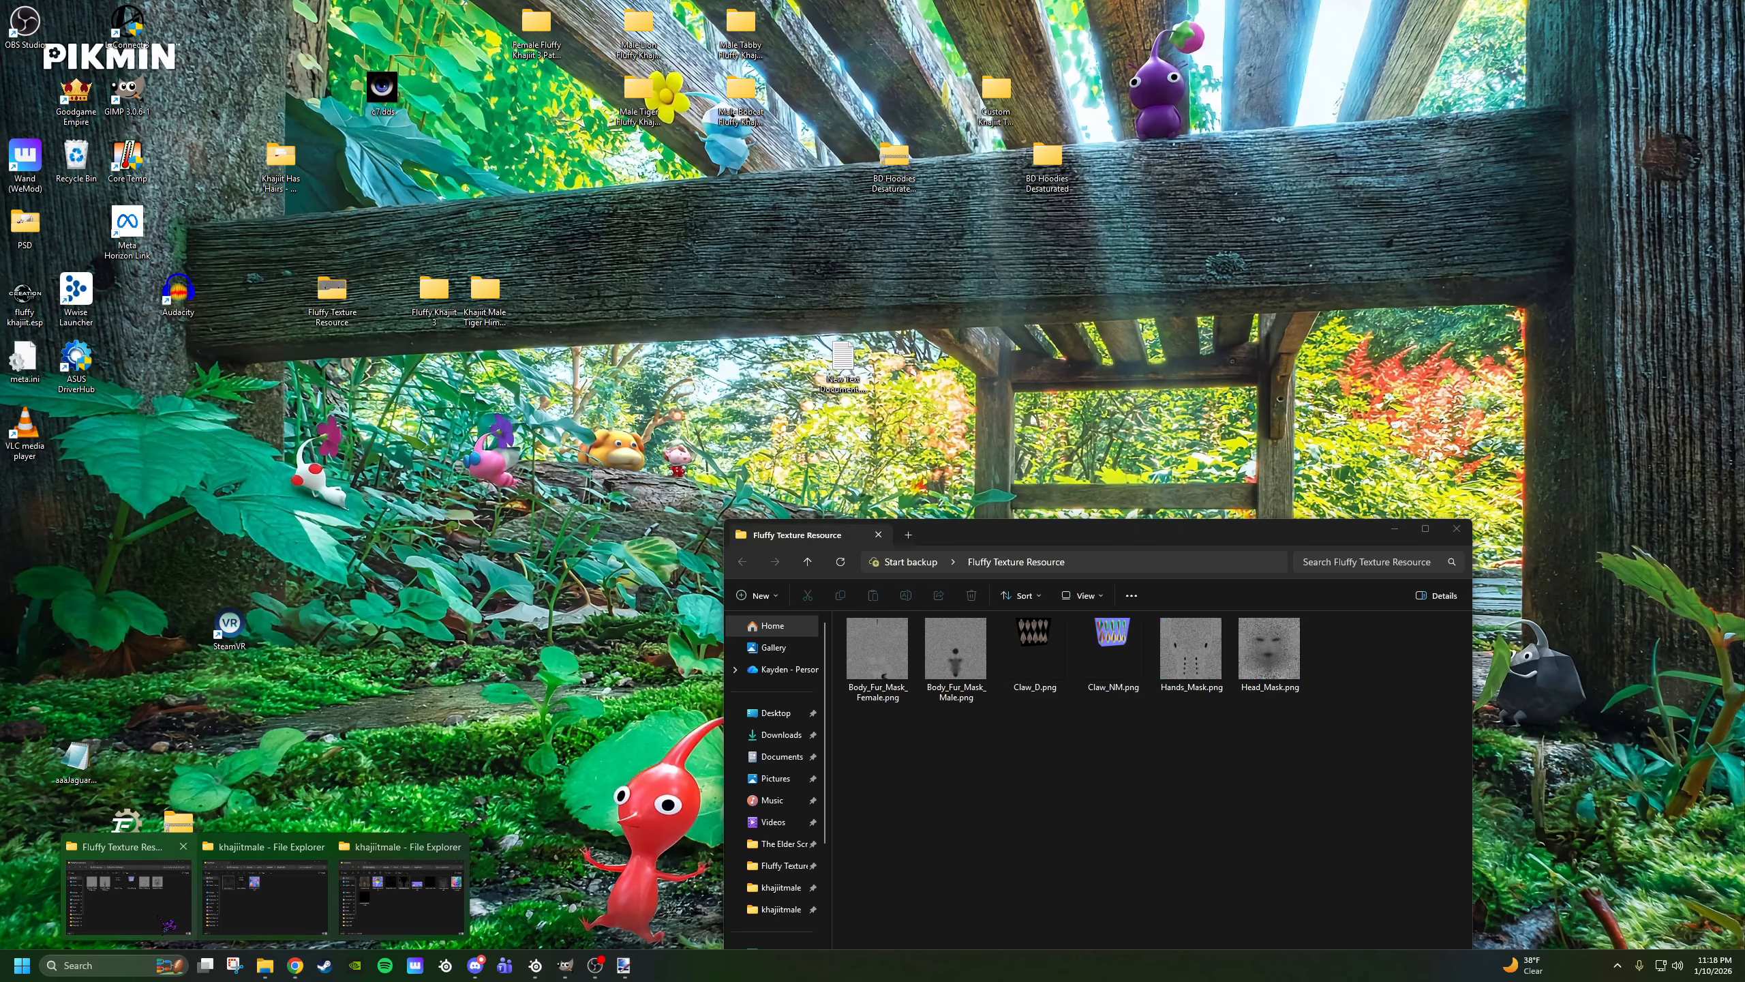
left_click(158, 883)
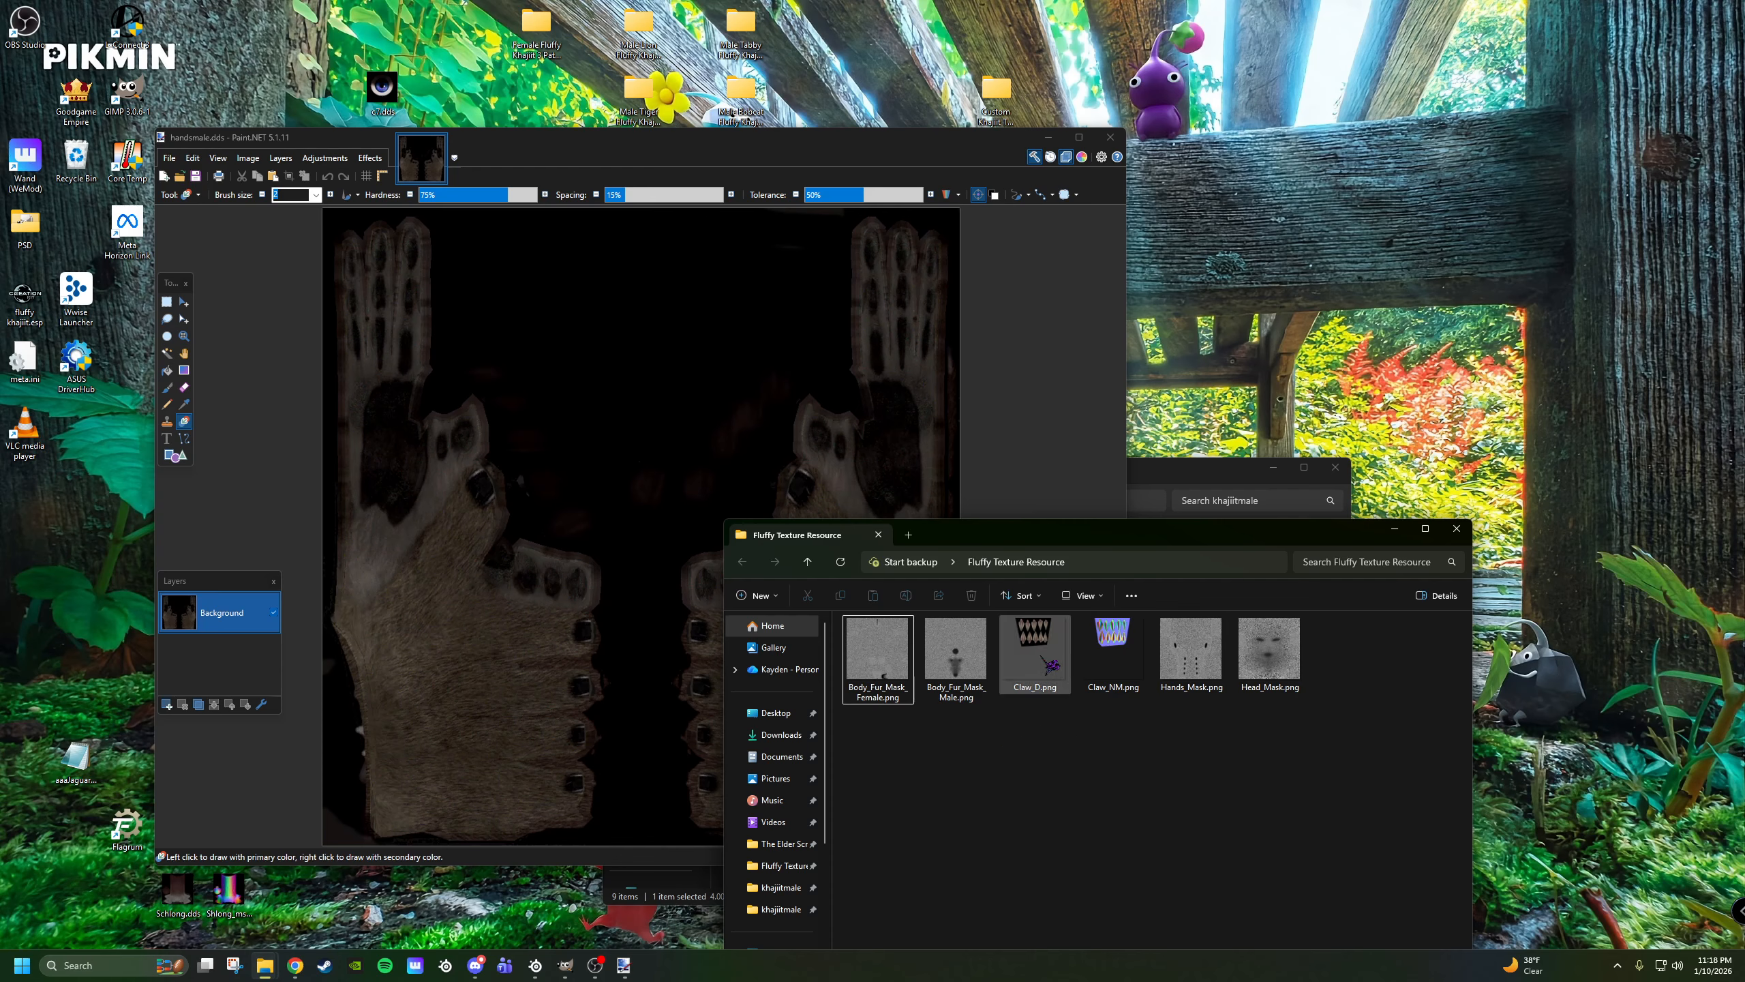
right_click(1049, 665)
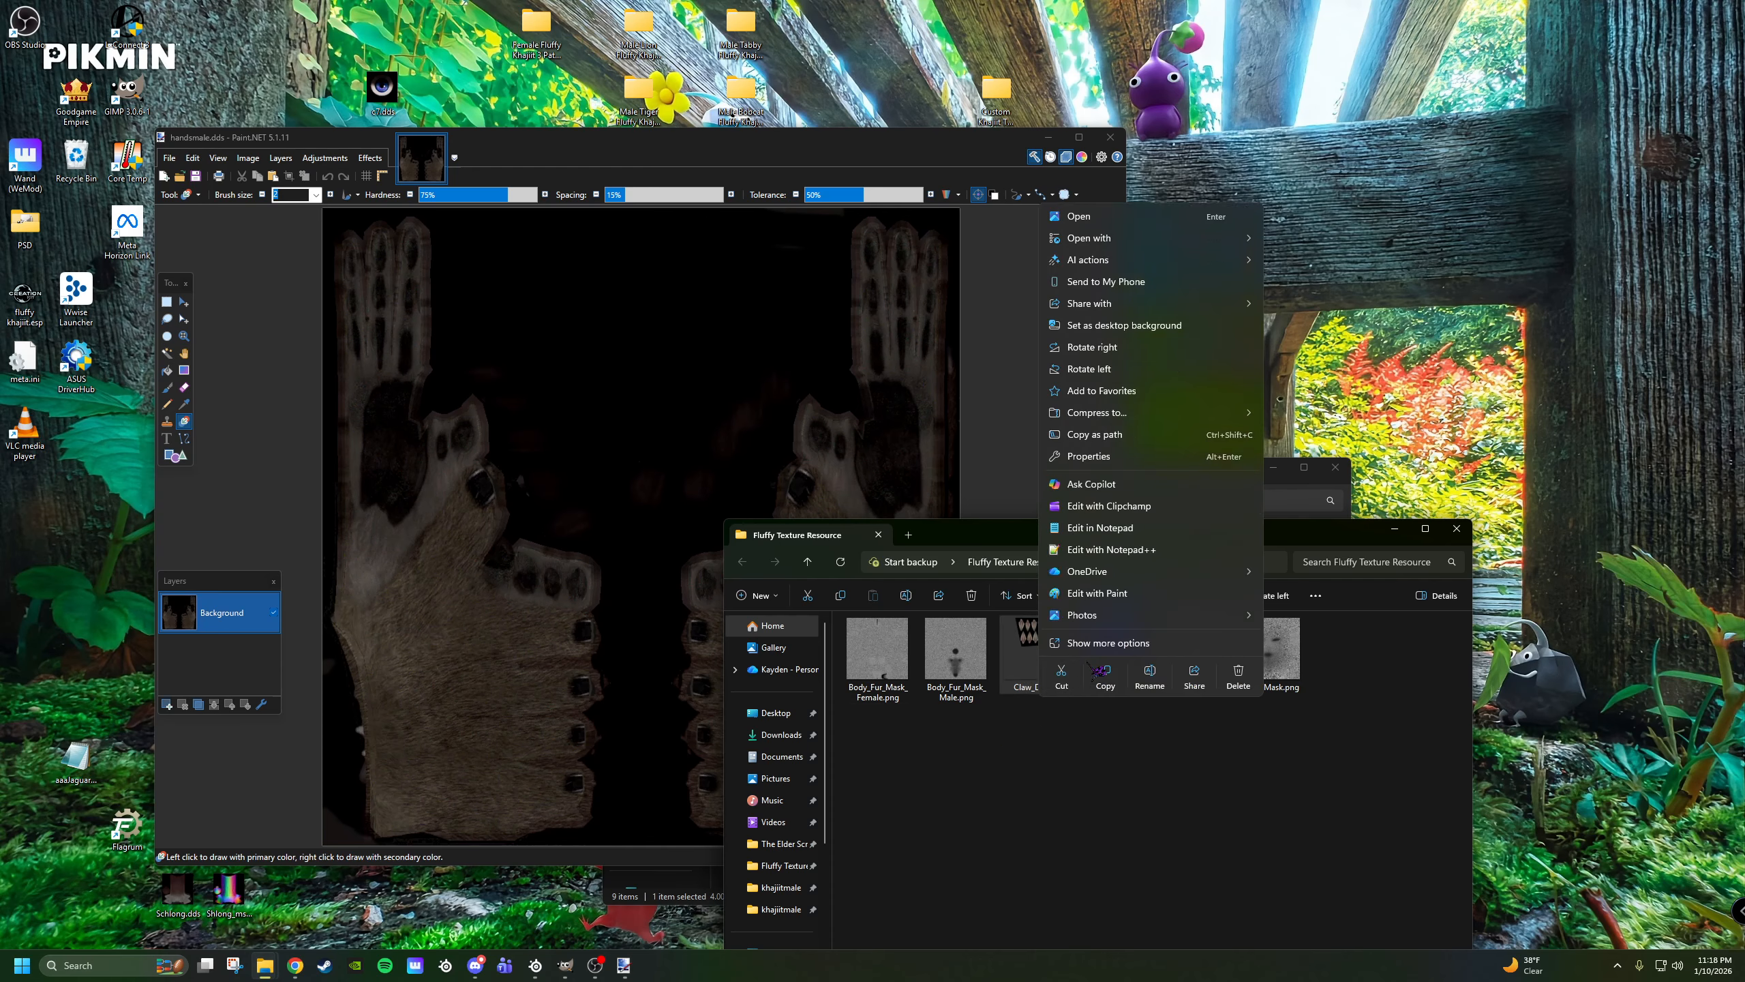
mouse_move(1182, 241)
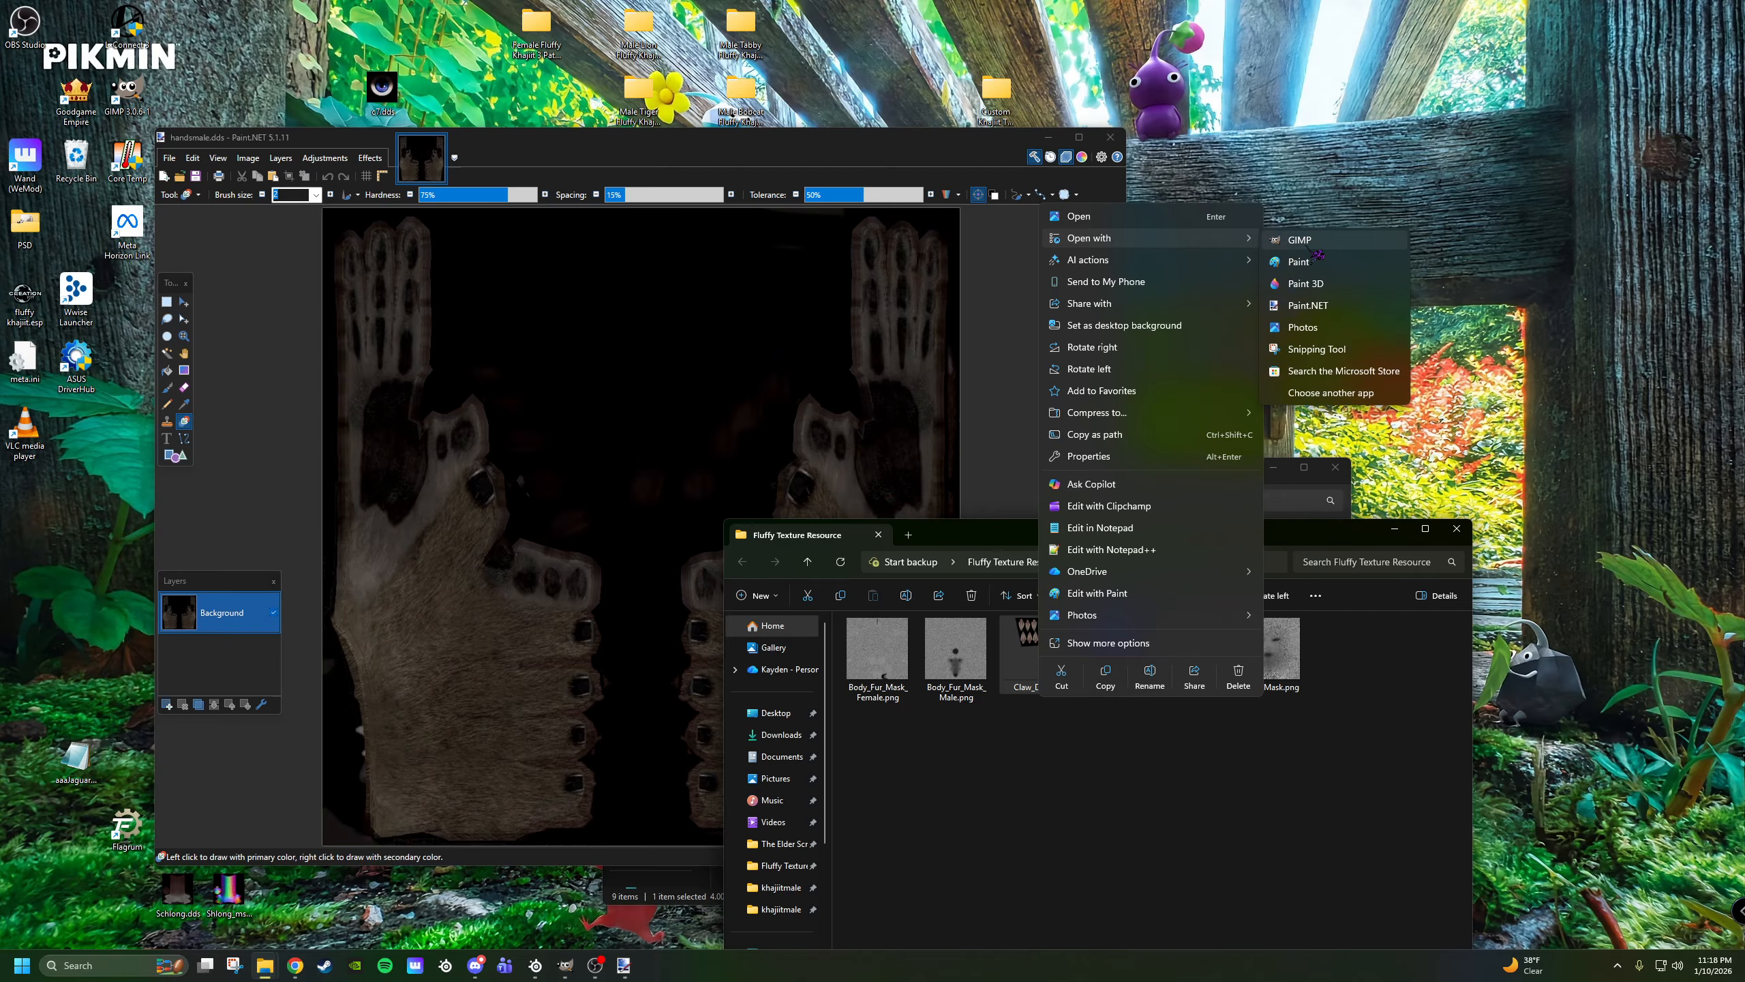
left_click(1324, 311)
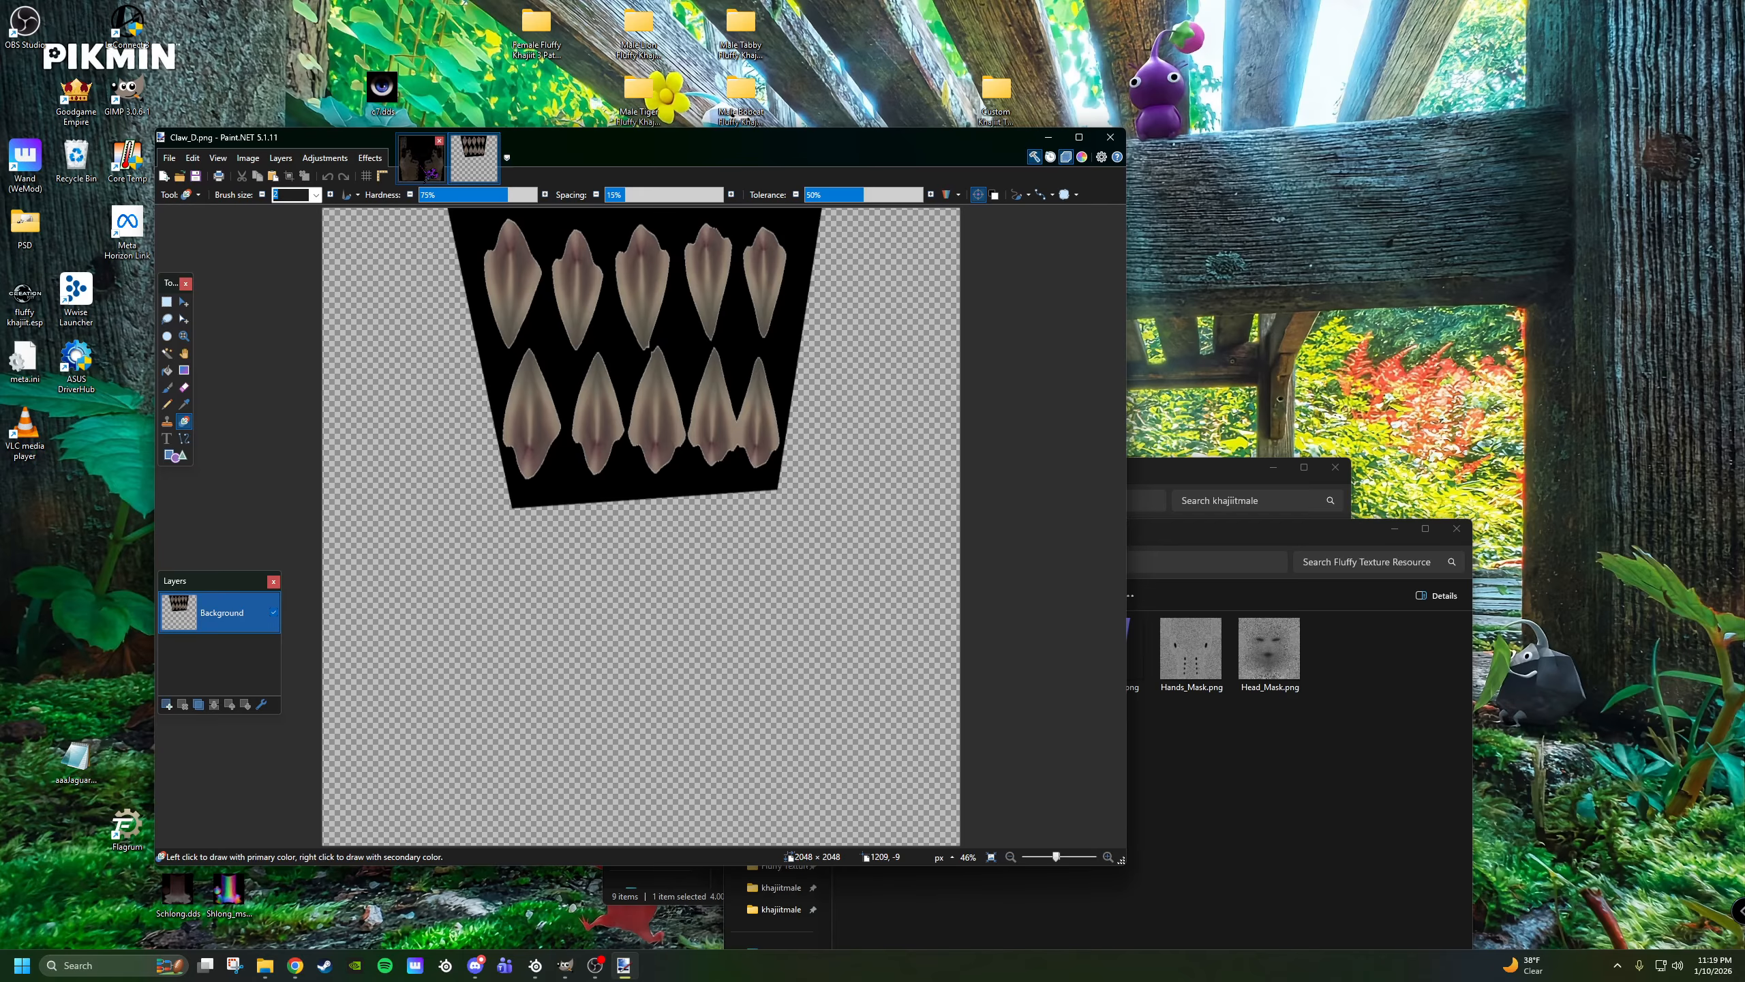
Add a new layer above the background in handsmale.dds and copy the entire Claw_D.png image.
left_click(426, 174)
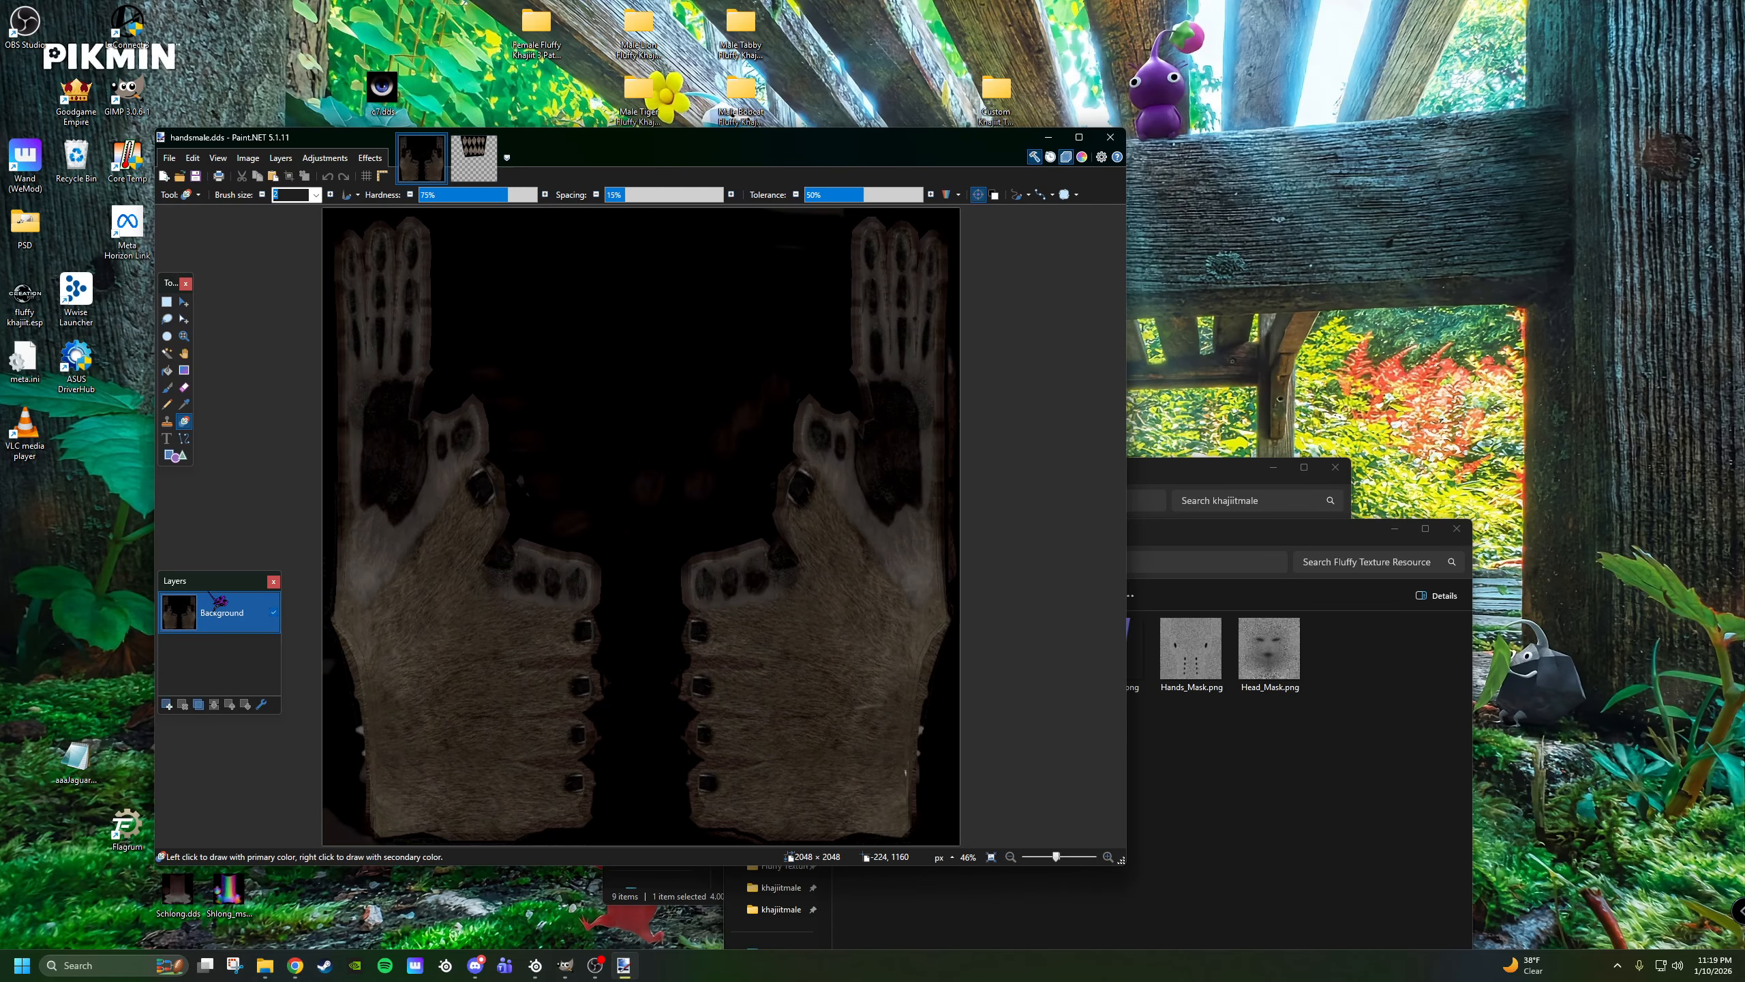
left_click(167, 705)
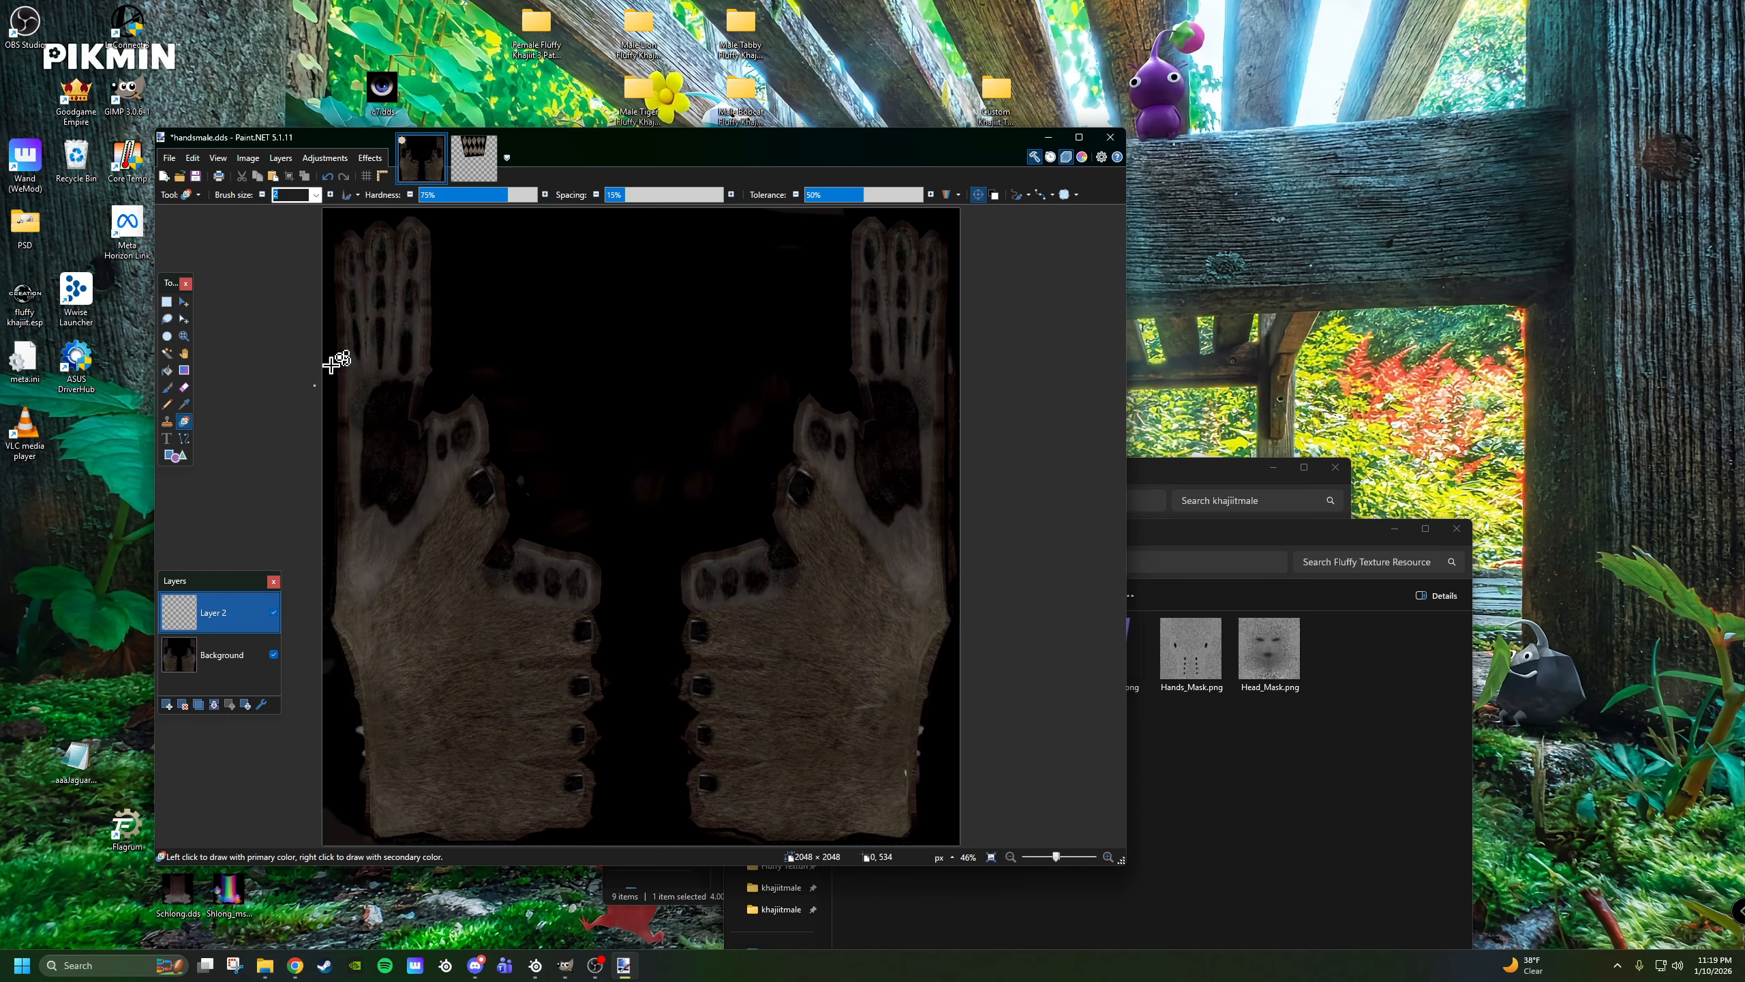
left_click(473, 160)
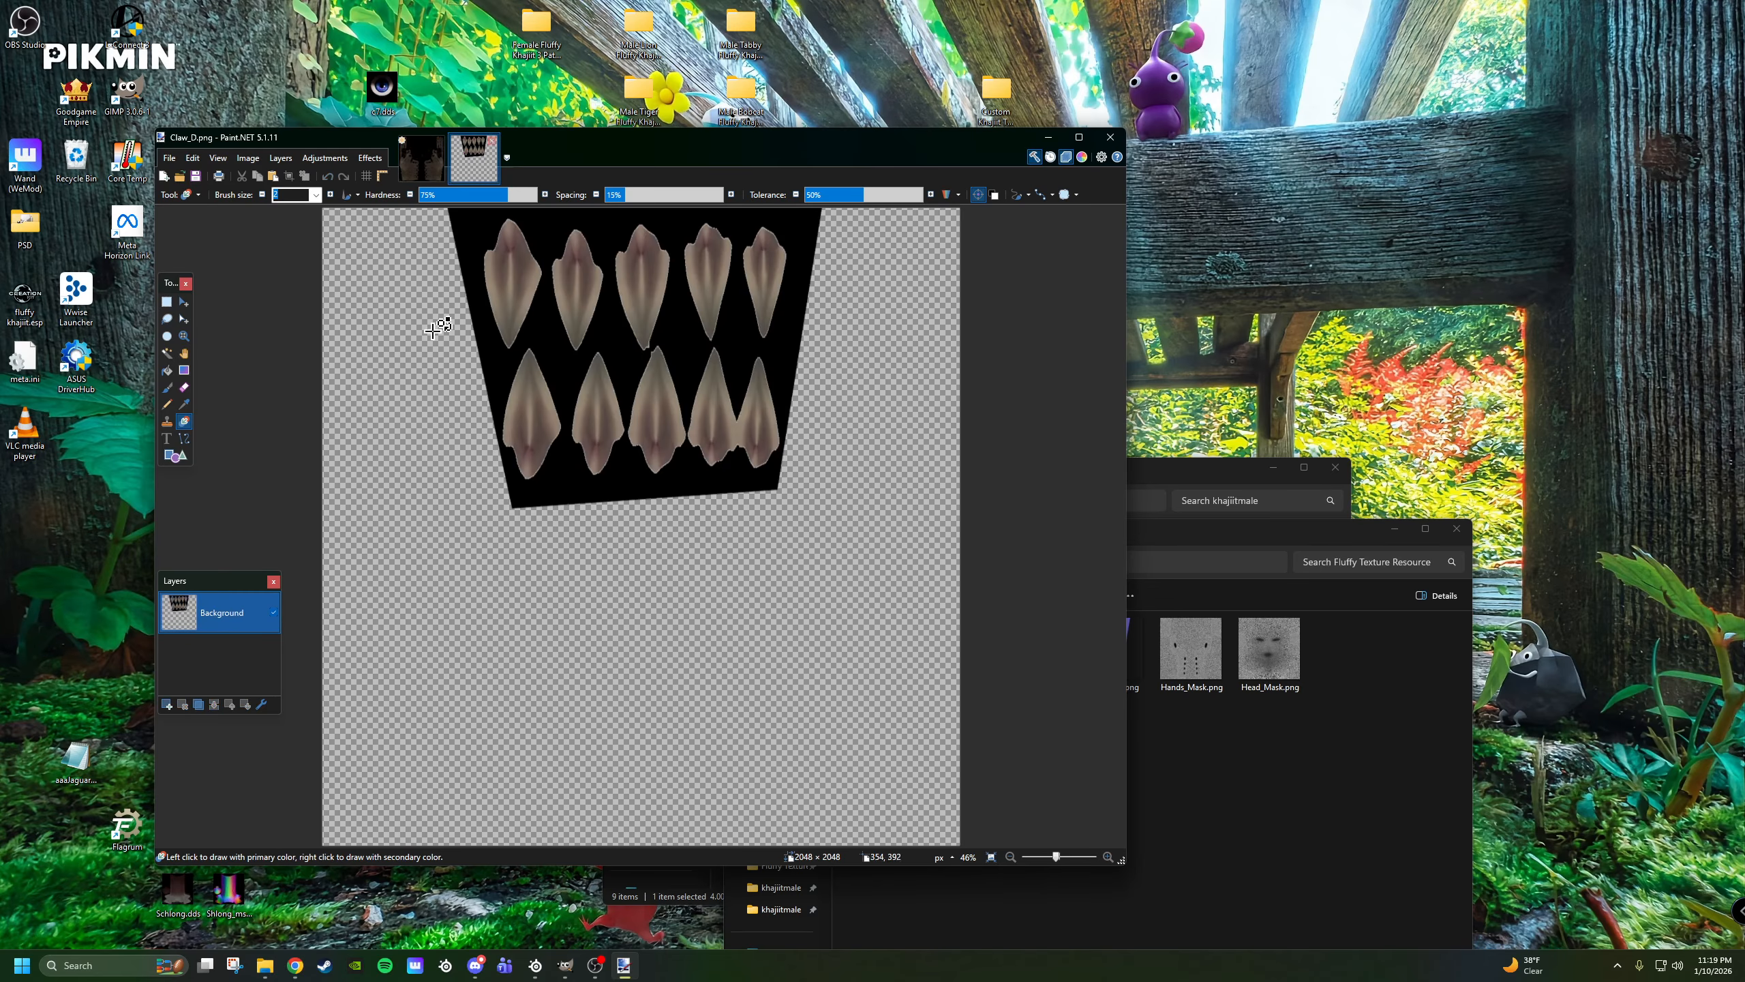
left_click(184, 303)
key("ctrl+a")
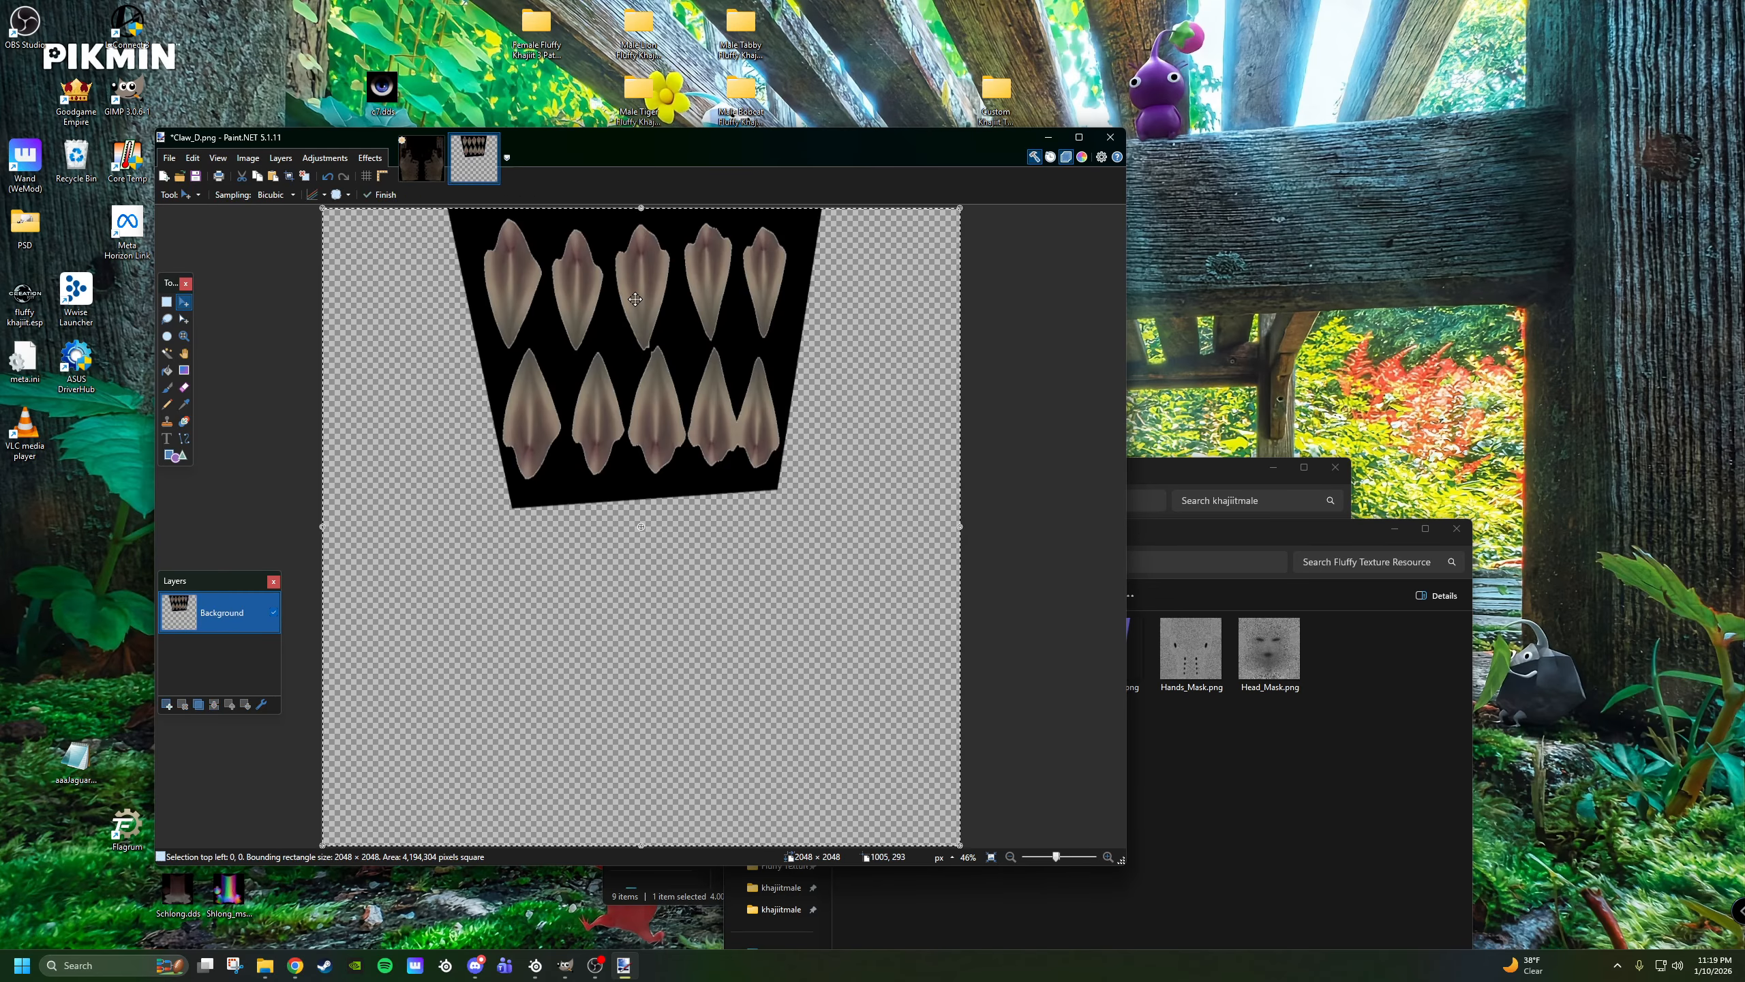
left_click(192, 158)
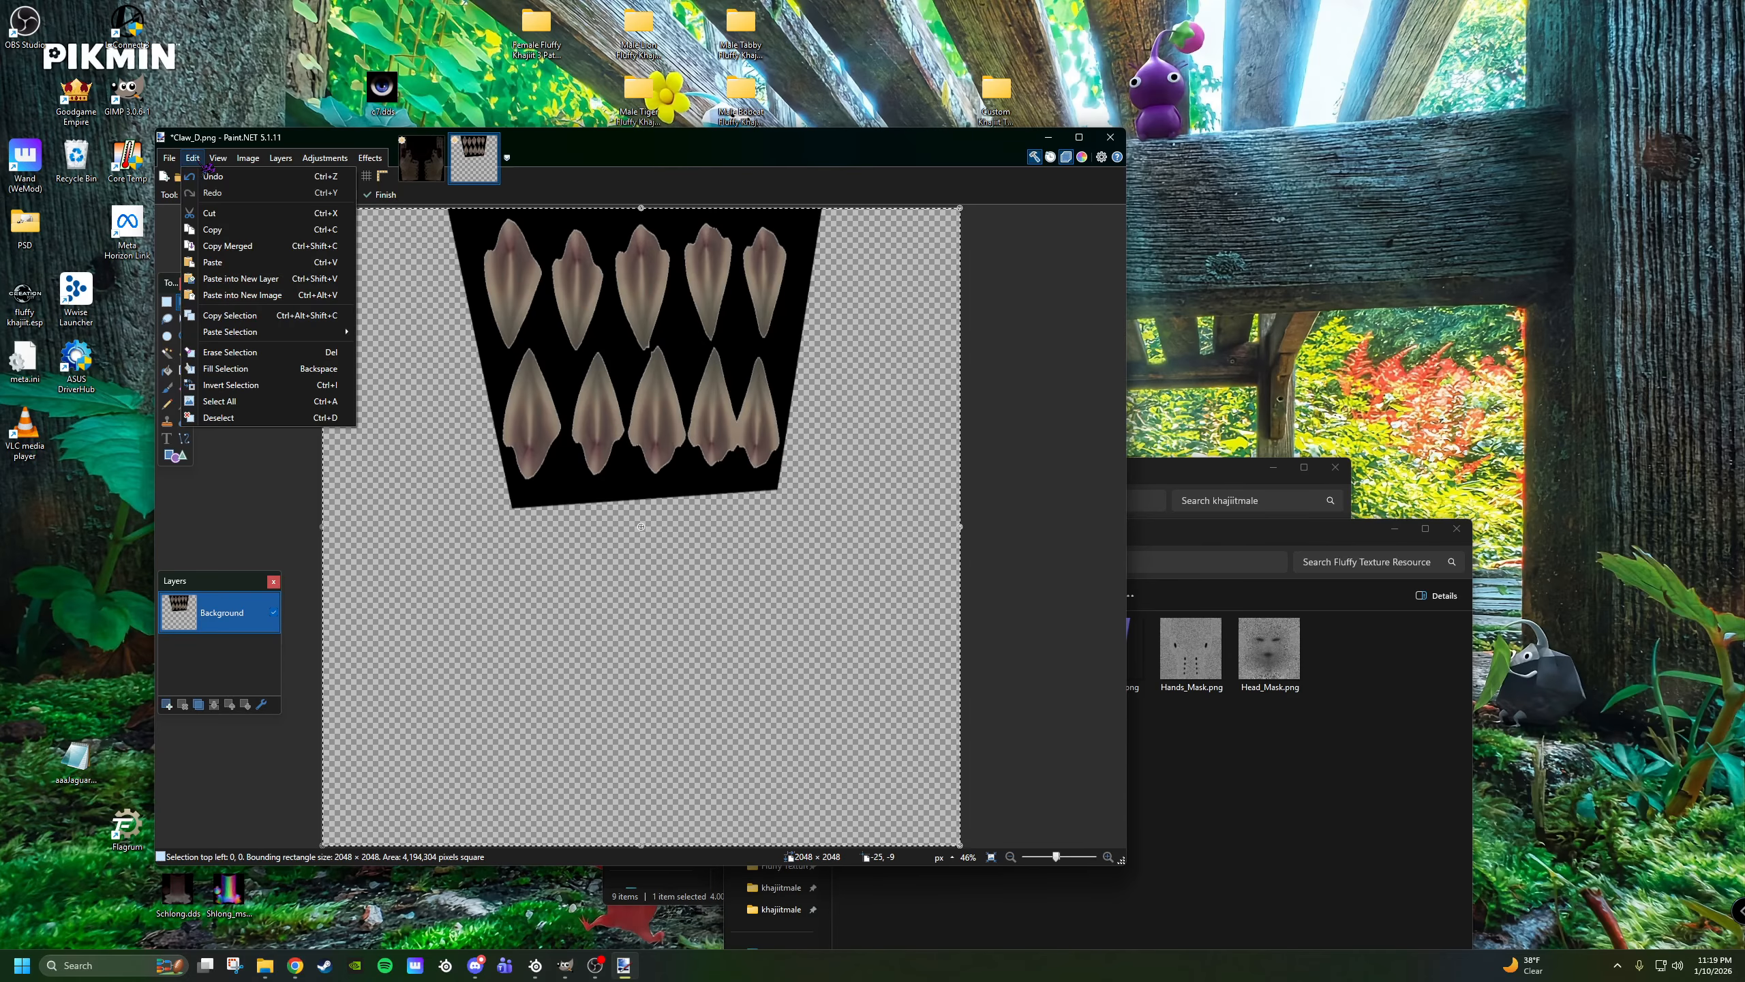
left_click(233, 236)
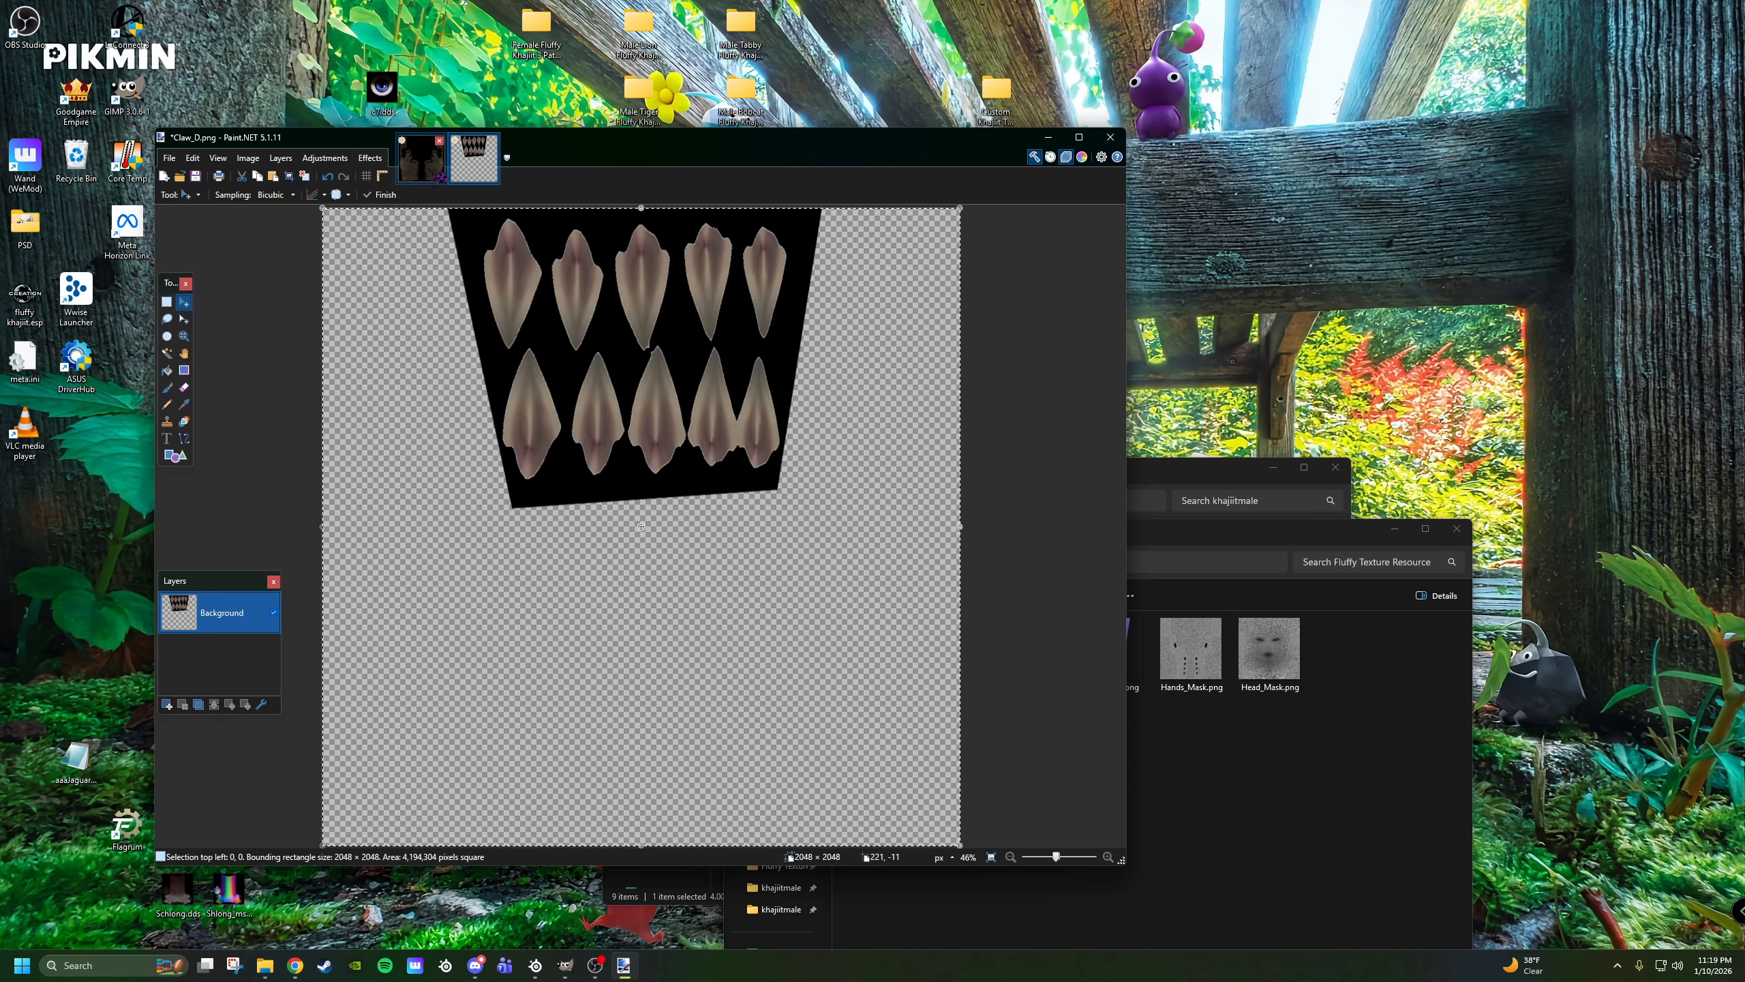
Paste the copied claws onto the empty Layer 2 of handsmale.dds.
left_click(422, 159)
key("ctrl+shift+n")
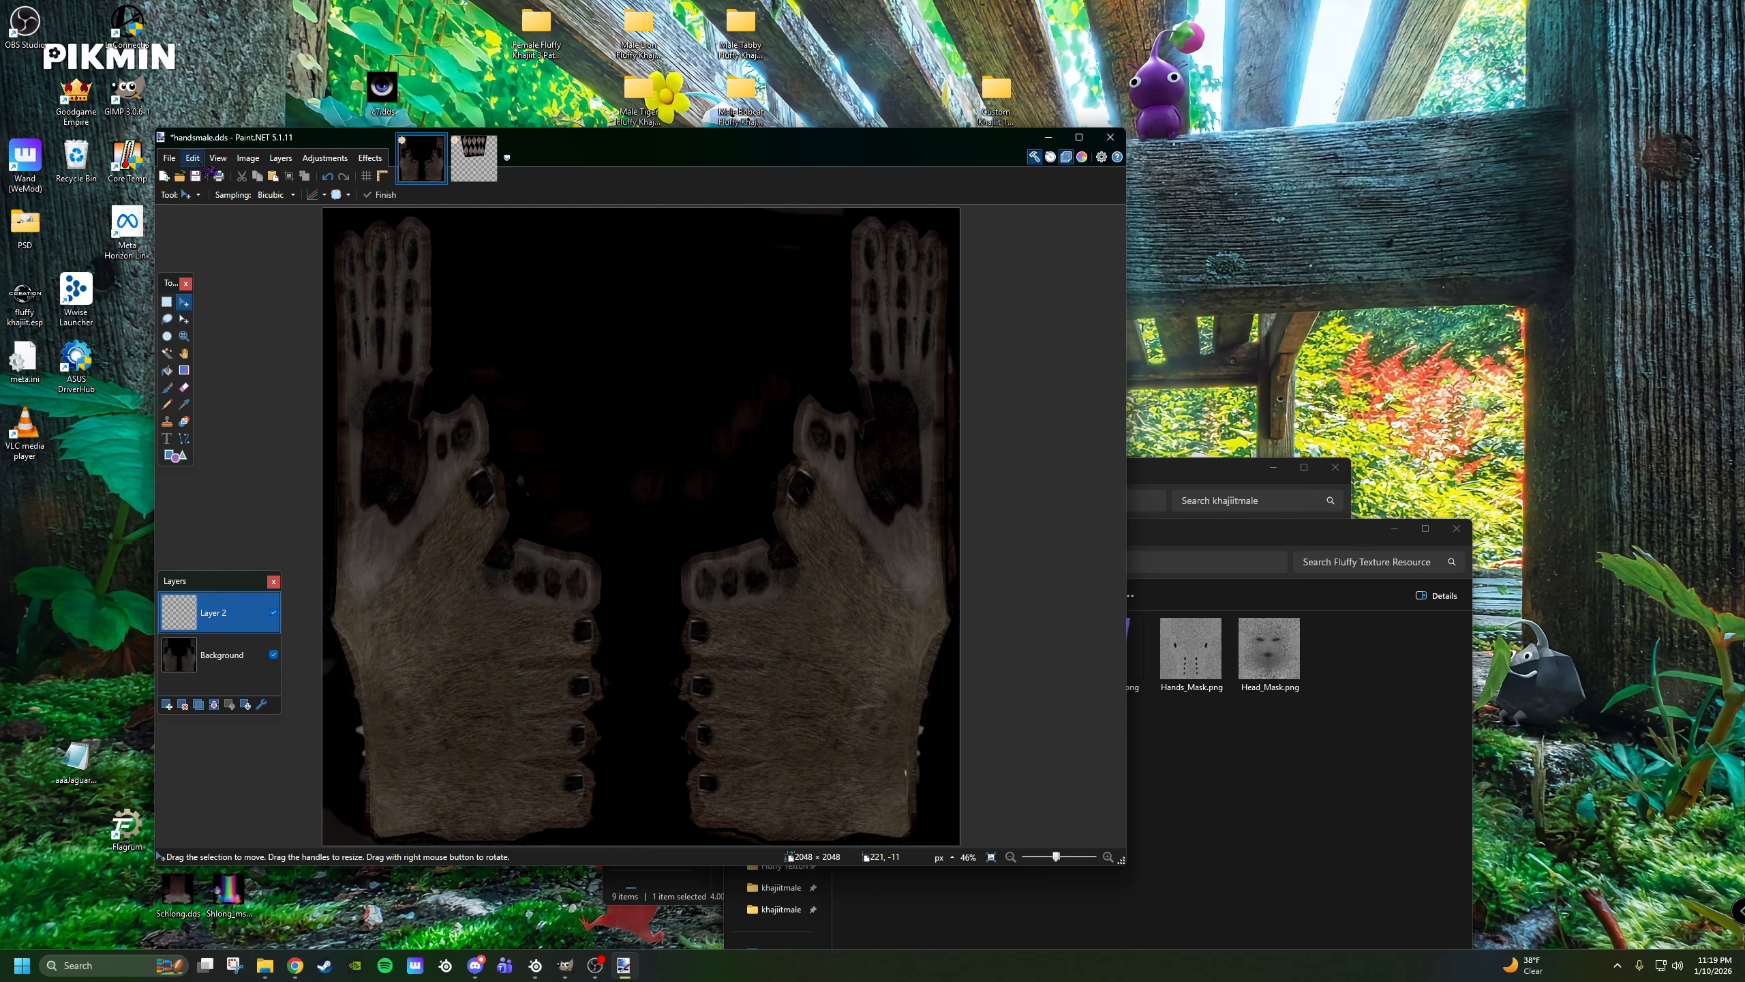
left_click(193, 158)
left_click(224, 265)
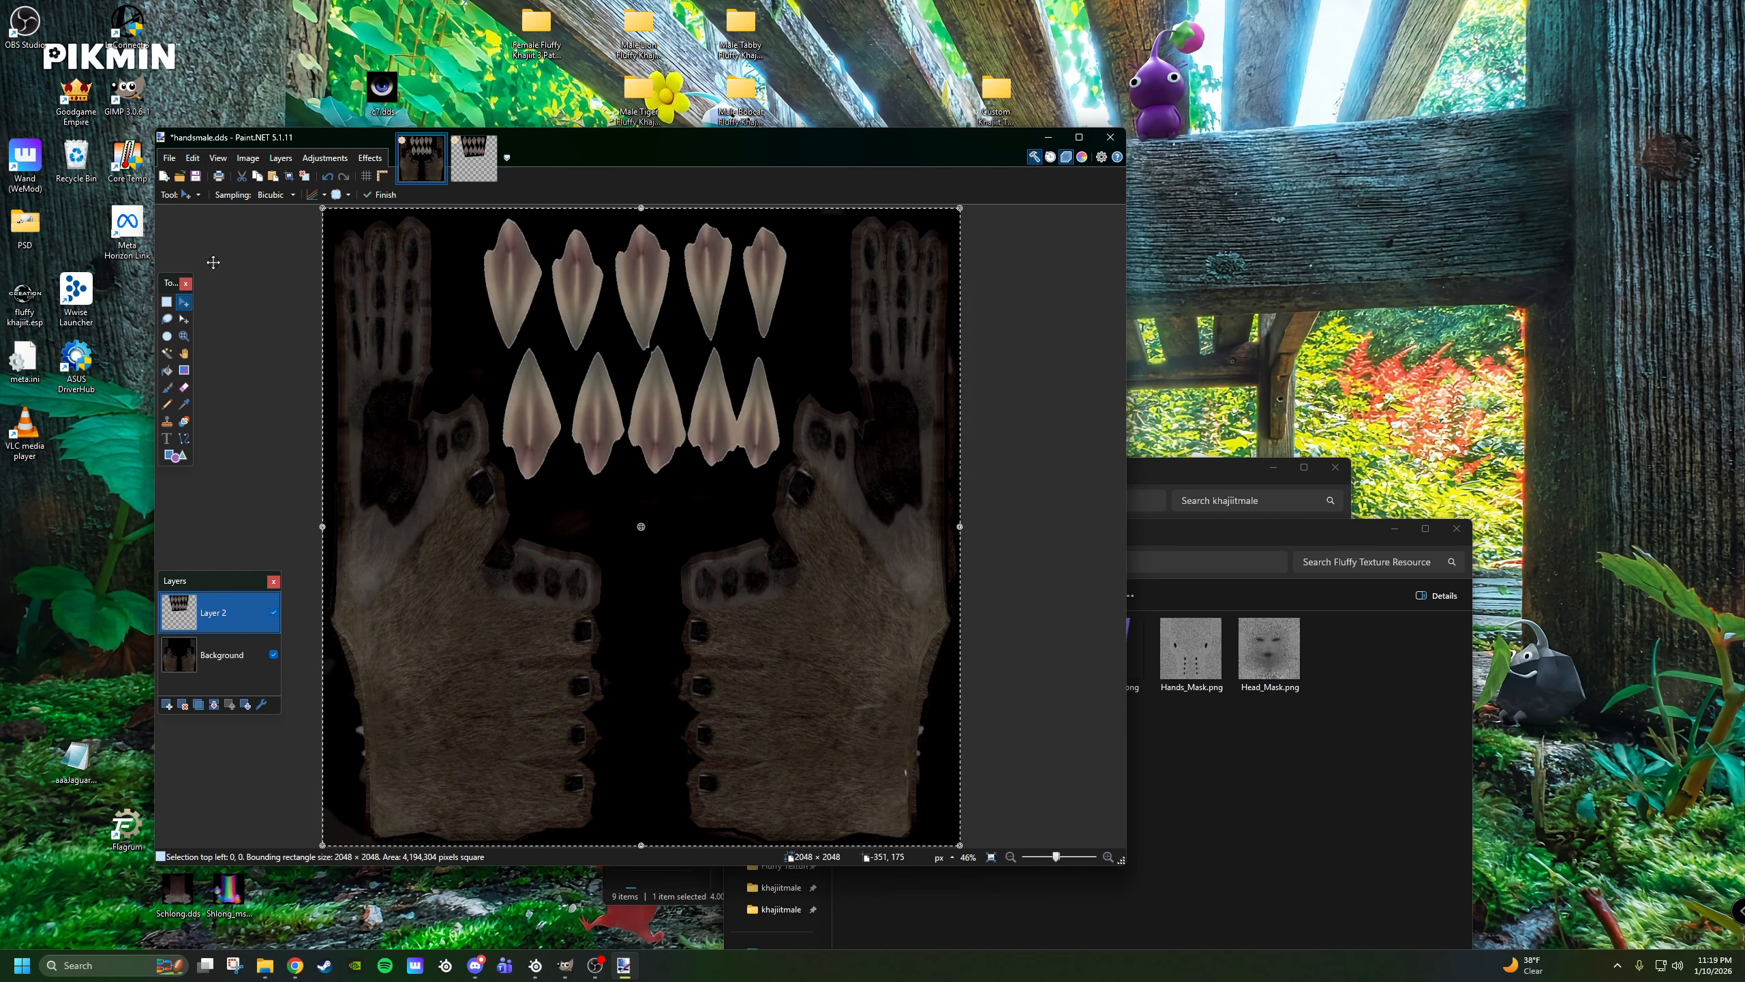
Try recoloring the pasted claws with the Recolor tool at brush size 75, and undo the strokes.
left_click(184, 421)
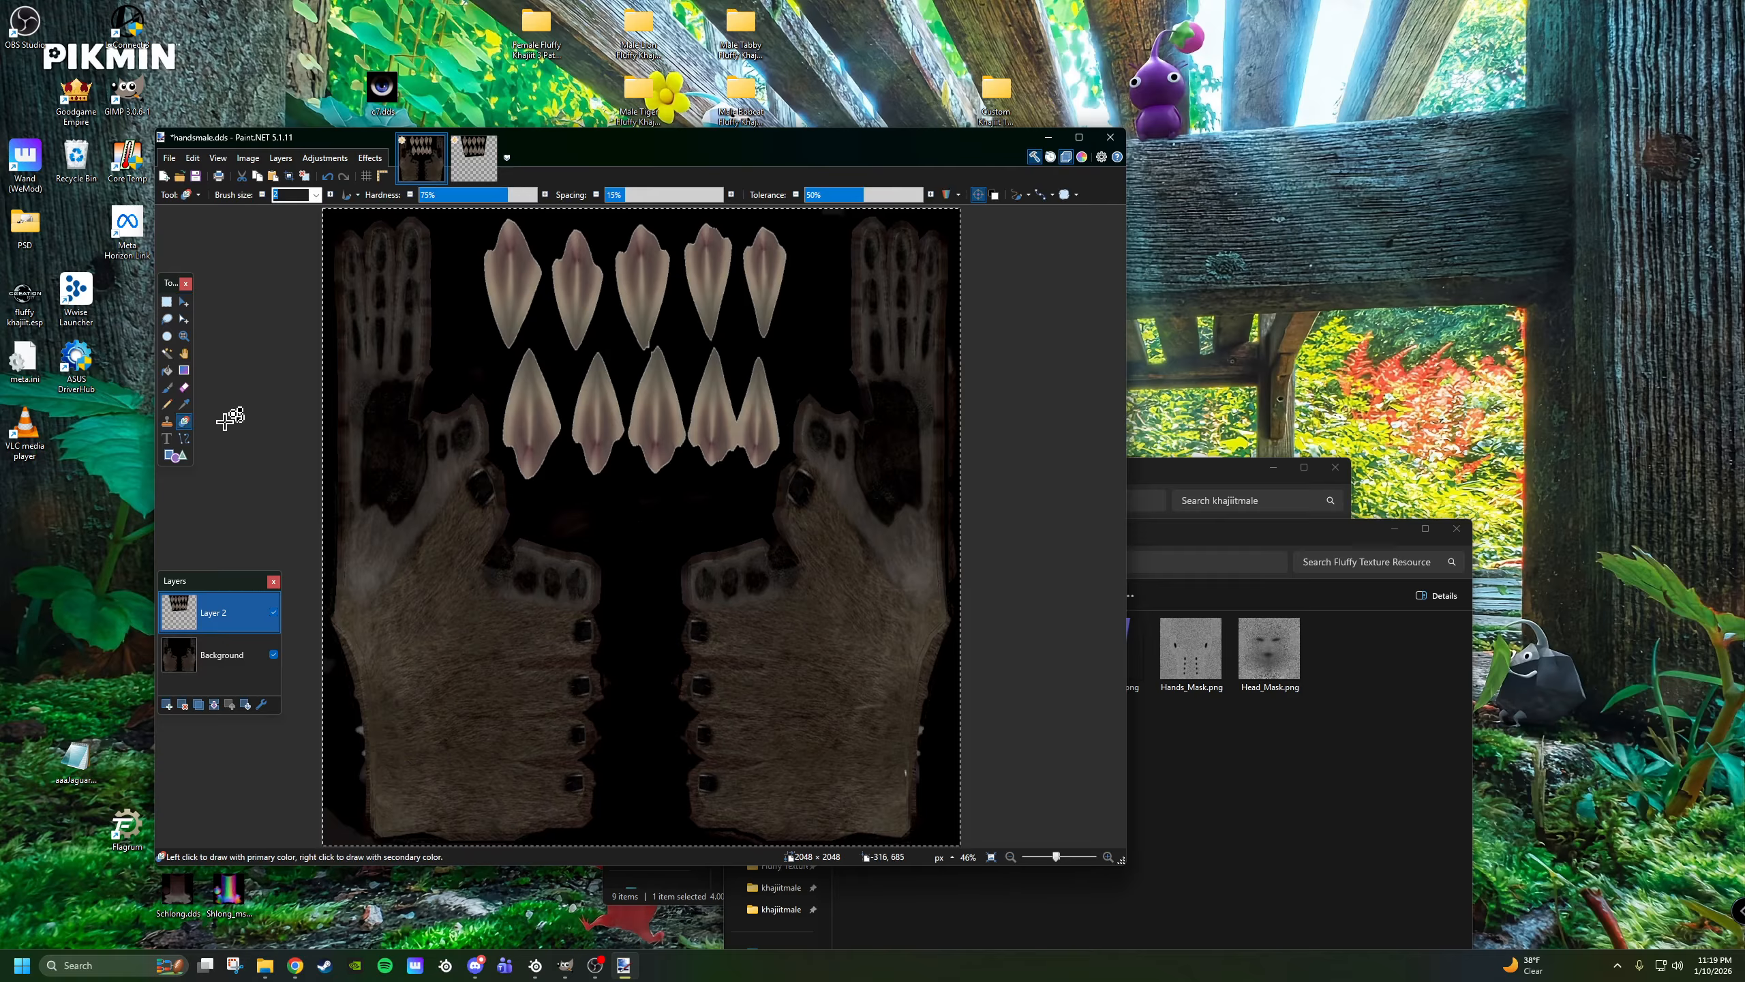
left_click(316, 194)
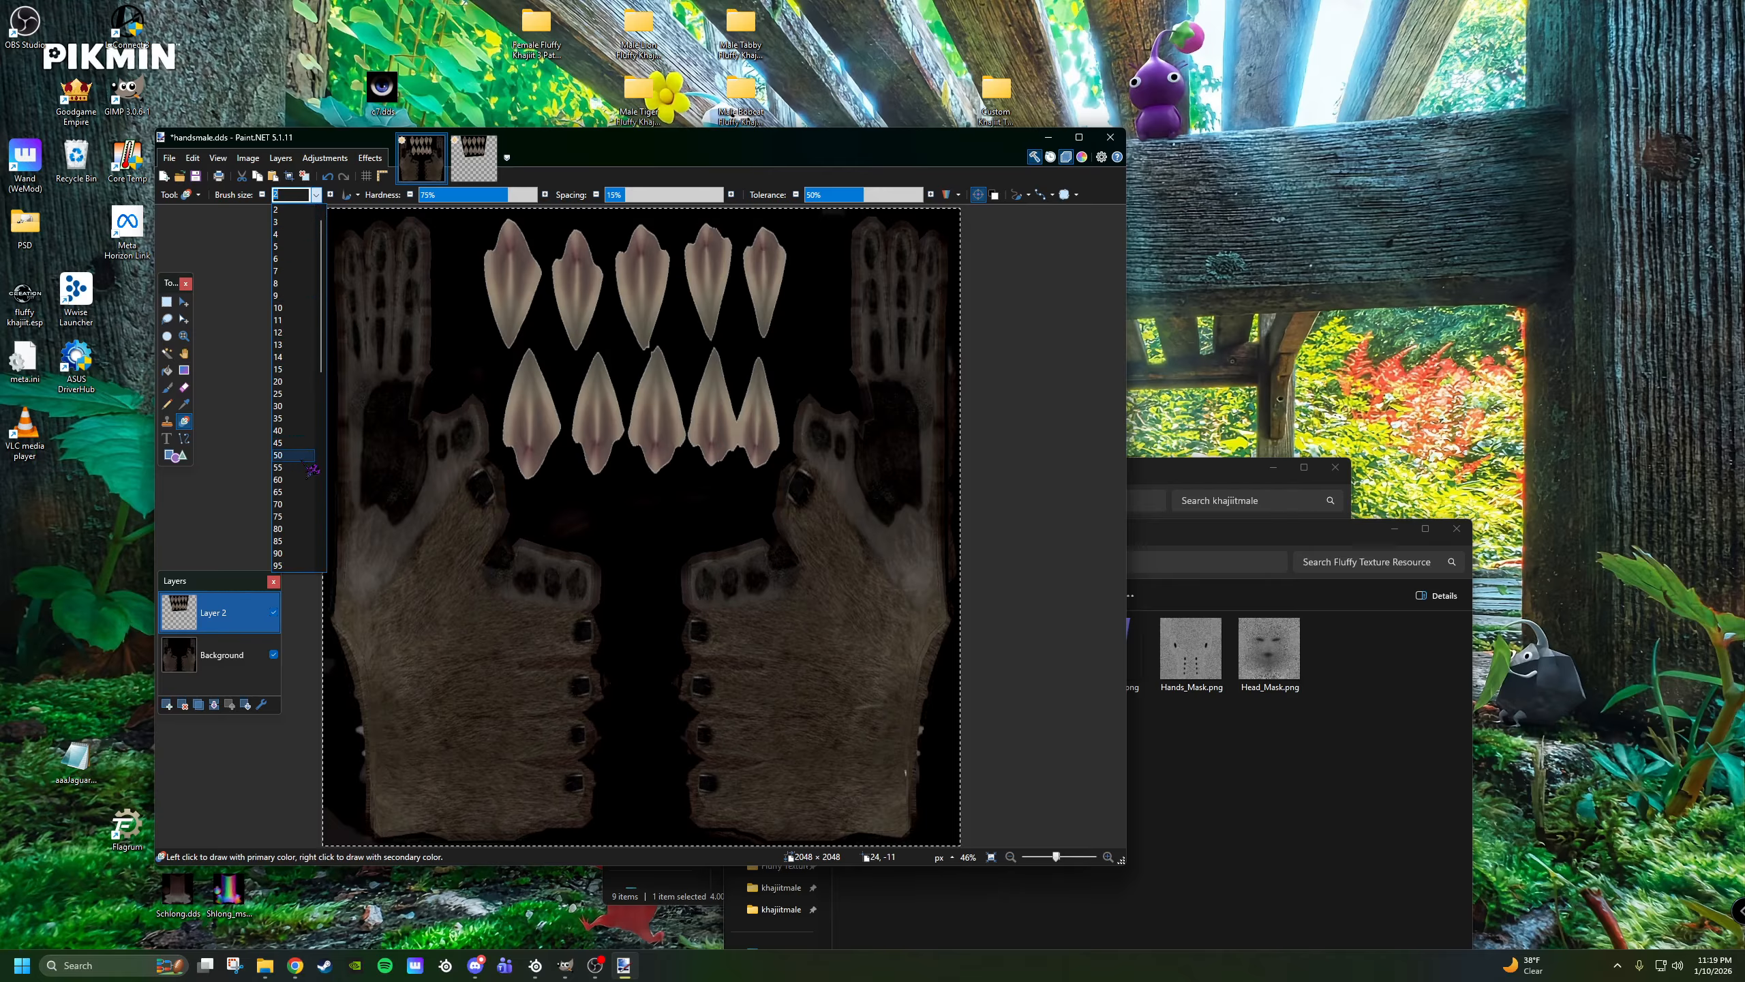
left_click(292, 516)
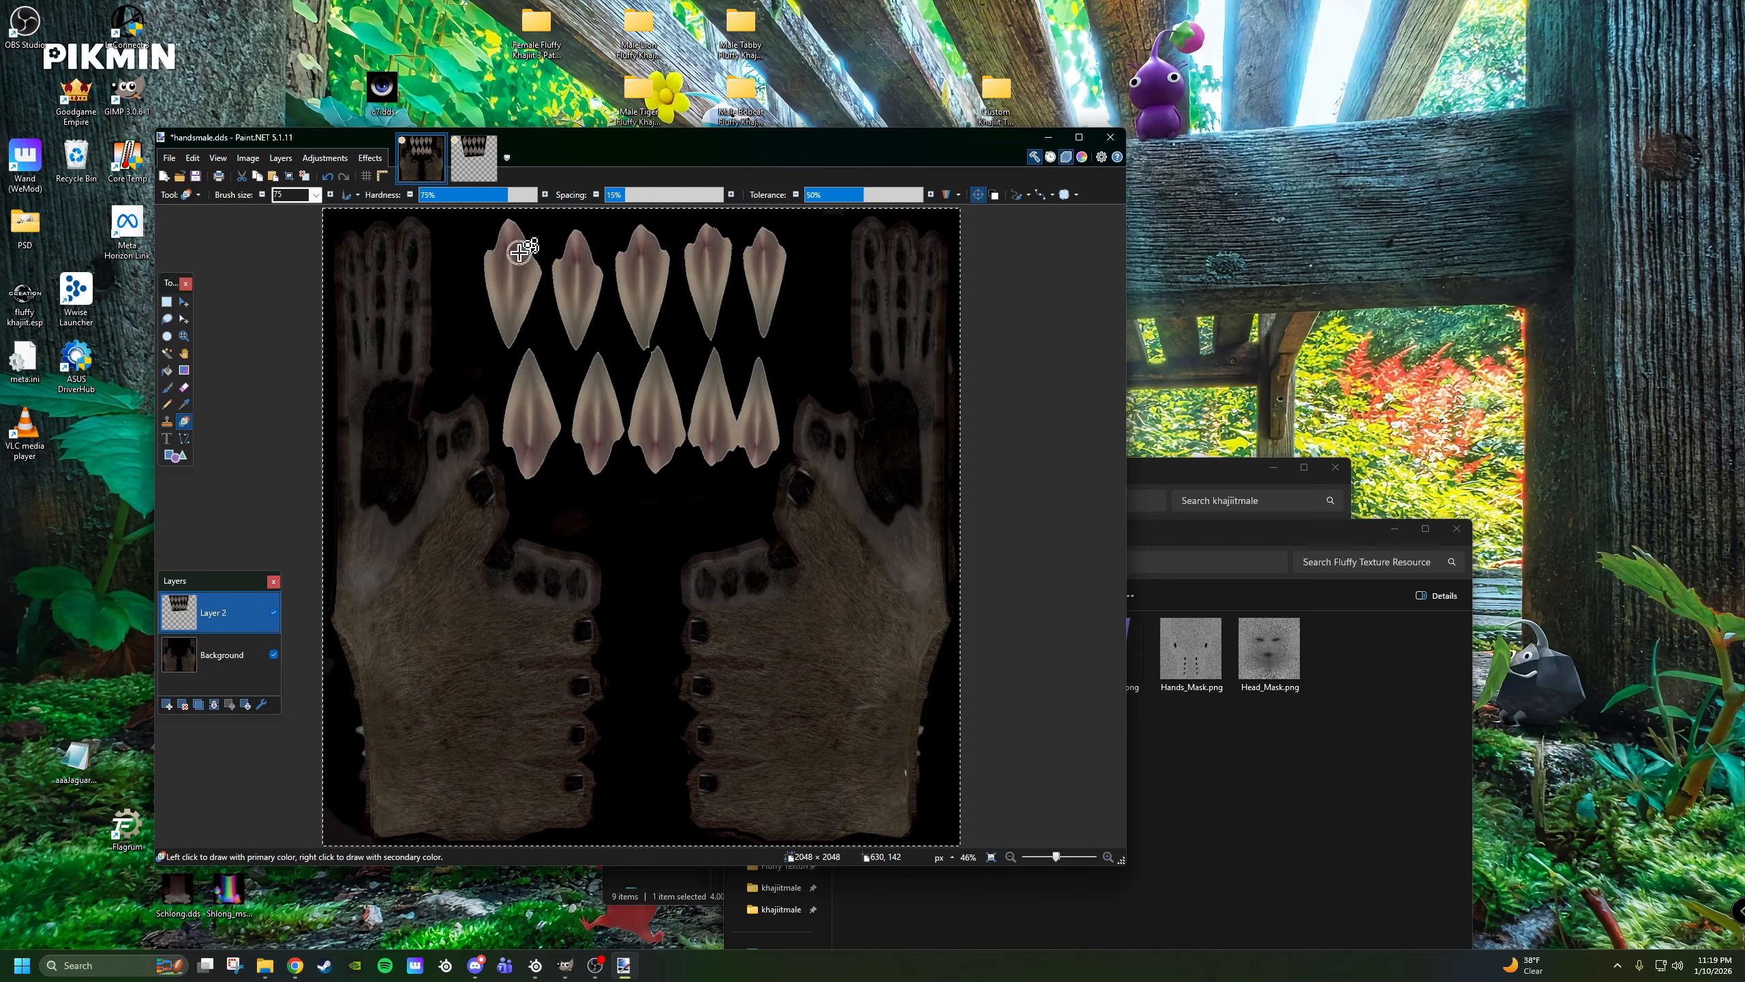
left_click_drag(518, 245, 512, 306)
mouse_move(468, 366)
left_mouse_down()
mouse_move(745, 319)
mouse_move(679, 400)
mouse_move(450, 446)
mouse_move(698, 429)
mouse_move(676, 396)
mouse_move(508, 388)
mouse_move(713, 313)
mouse_move(690, 273)
mouse_move(481, 256)
mouse_move(715, 241)
mouse_move(519, 322)
mouse_move(595, 343)
mouse_move(565, 325)
mouse_move(536, 355)
mouse_move(713, 397)
mouse_move(738, 280)
mouse_move(718, 409)
mouse_move(704, 299)
mouse_move(727, 346)
mouse_move(705, 281)
mouse_move(663, 333)
mouse_move(776, 258)
left_mouse_up()
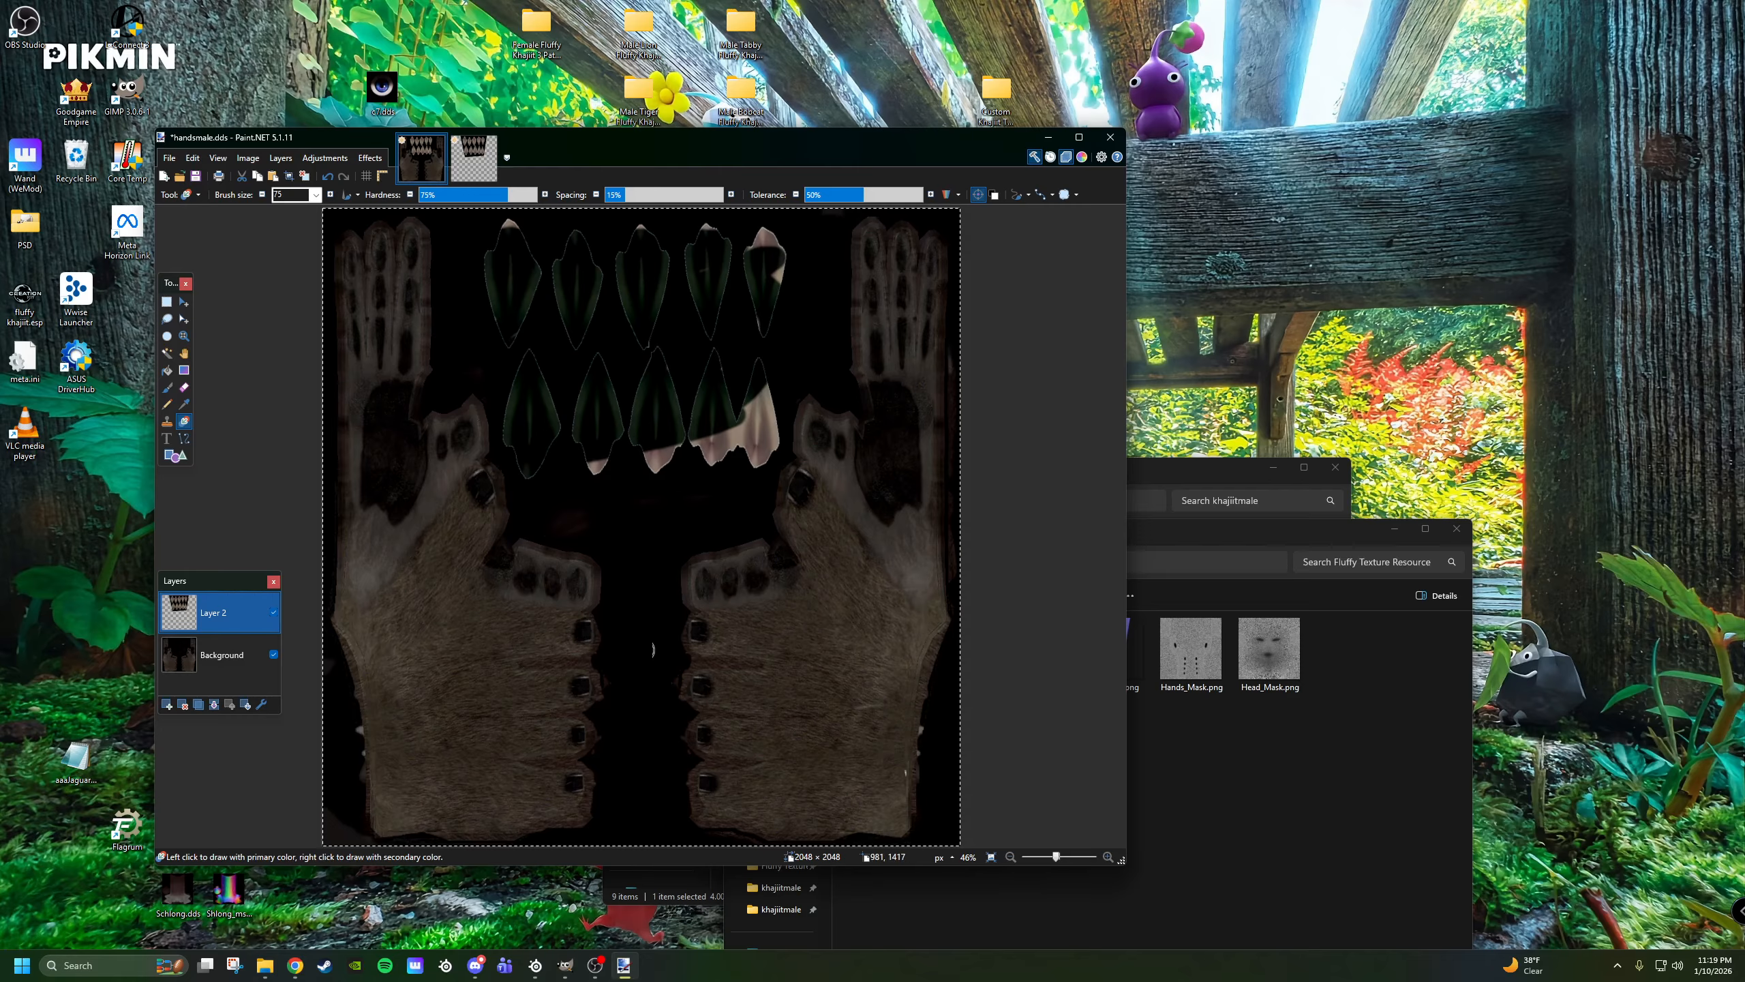
left_click_drag(687, 475, 531, 424)
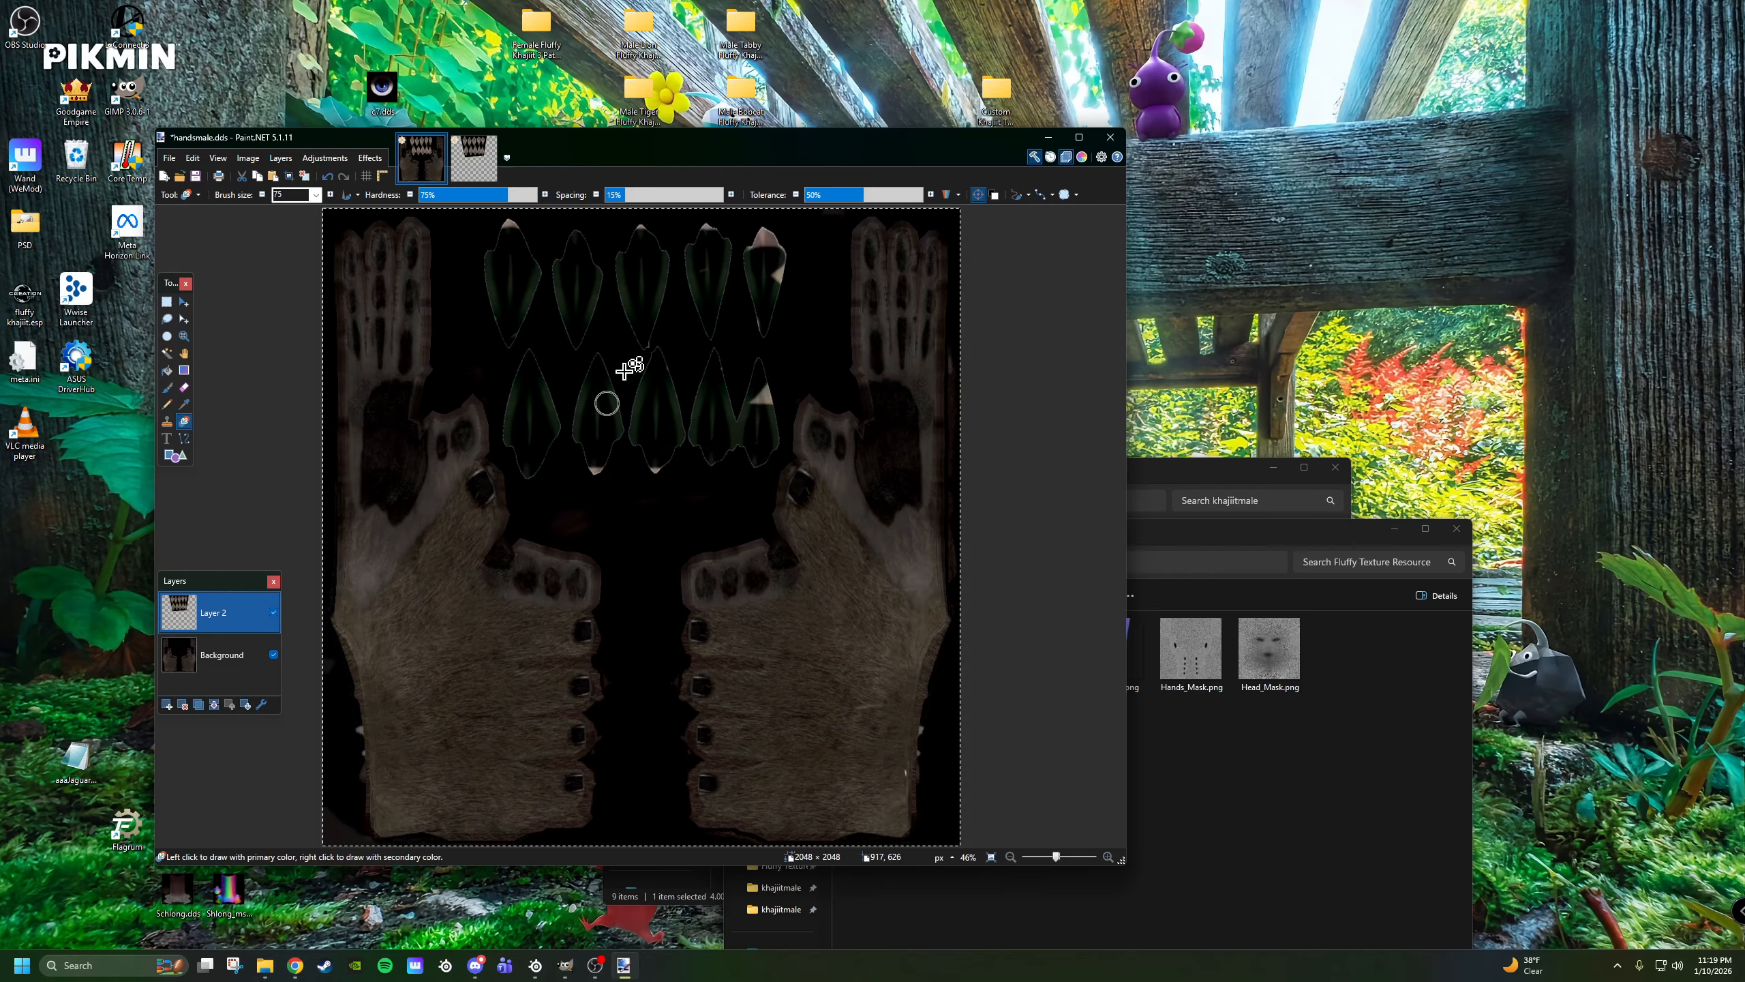
left_click(329, 178)
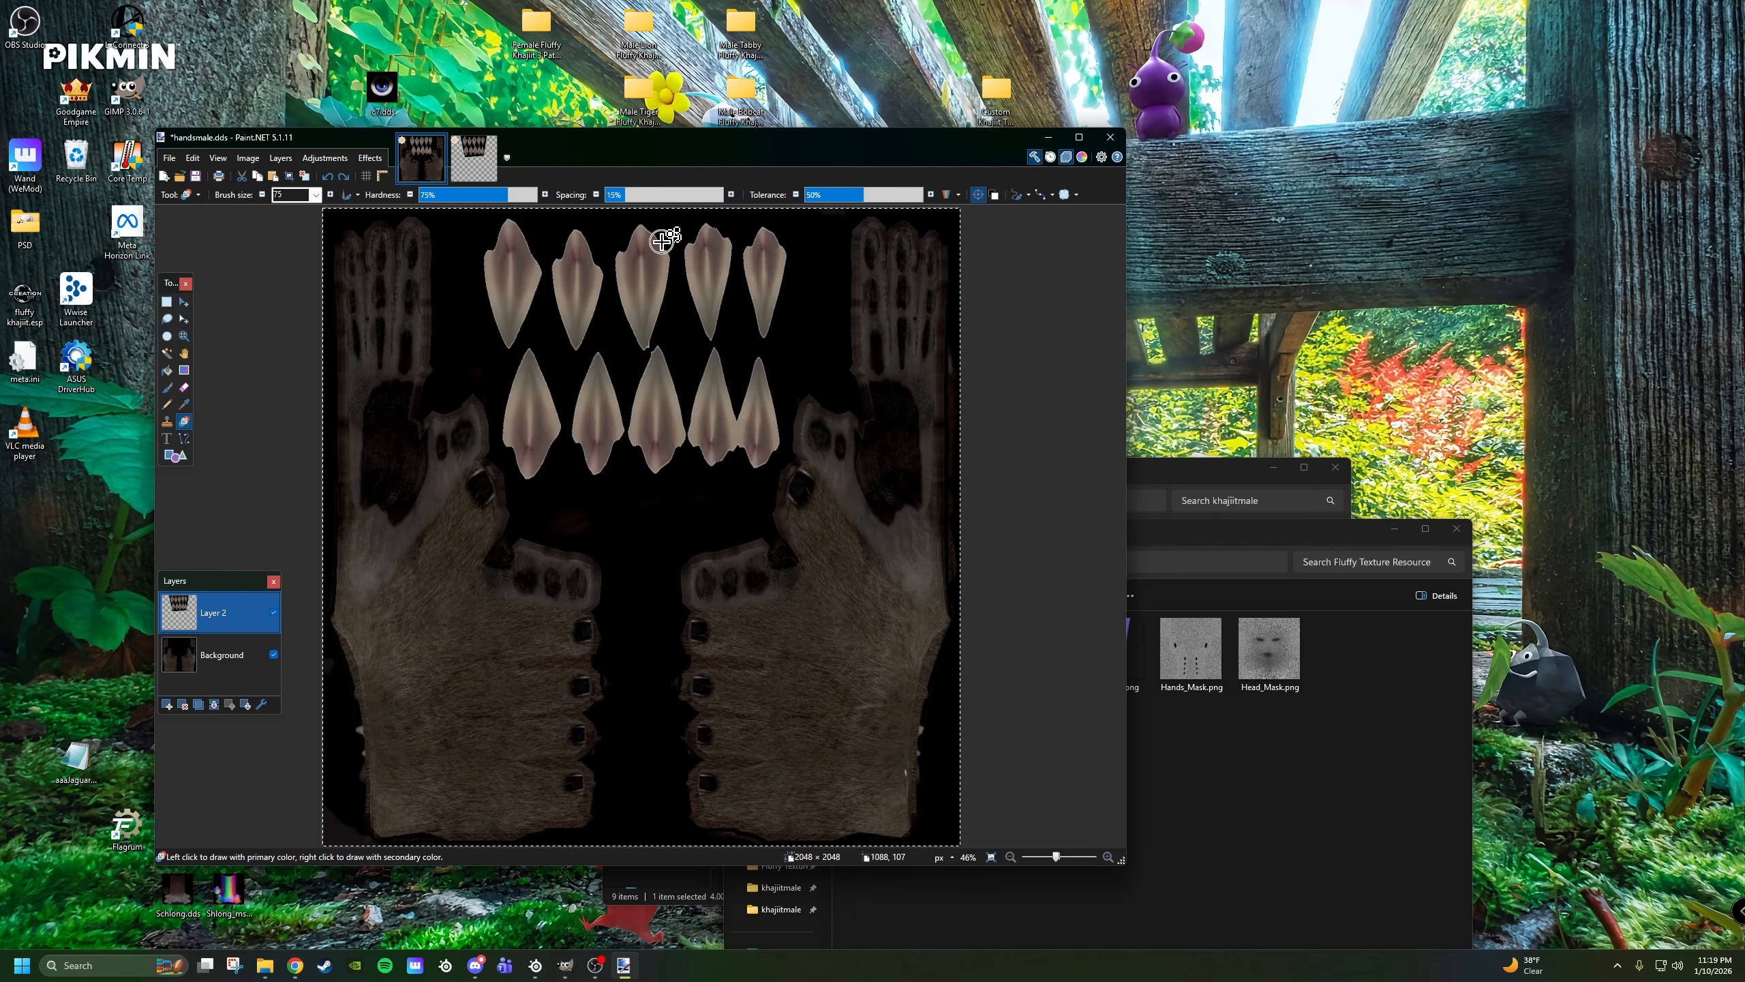
Merge the claw layer down into the background and save handsmale.dds as BC7 (Linear, DX 11+) with generated mip maps.
left_click(213, 704)
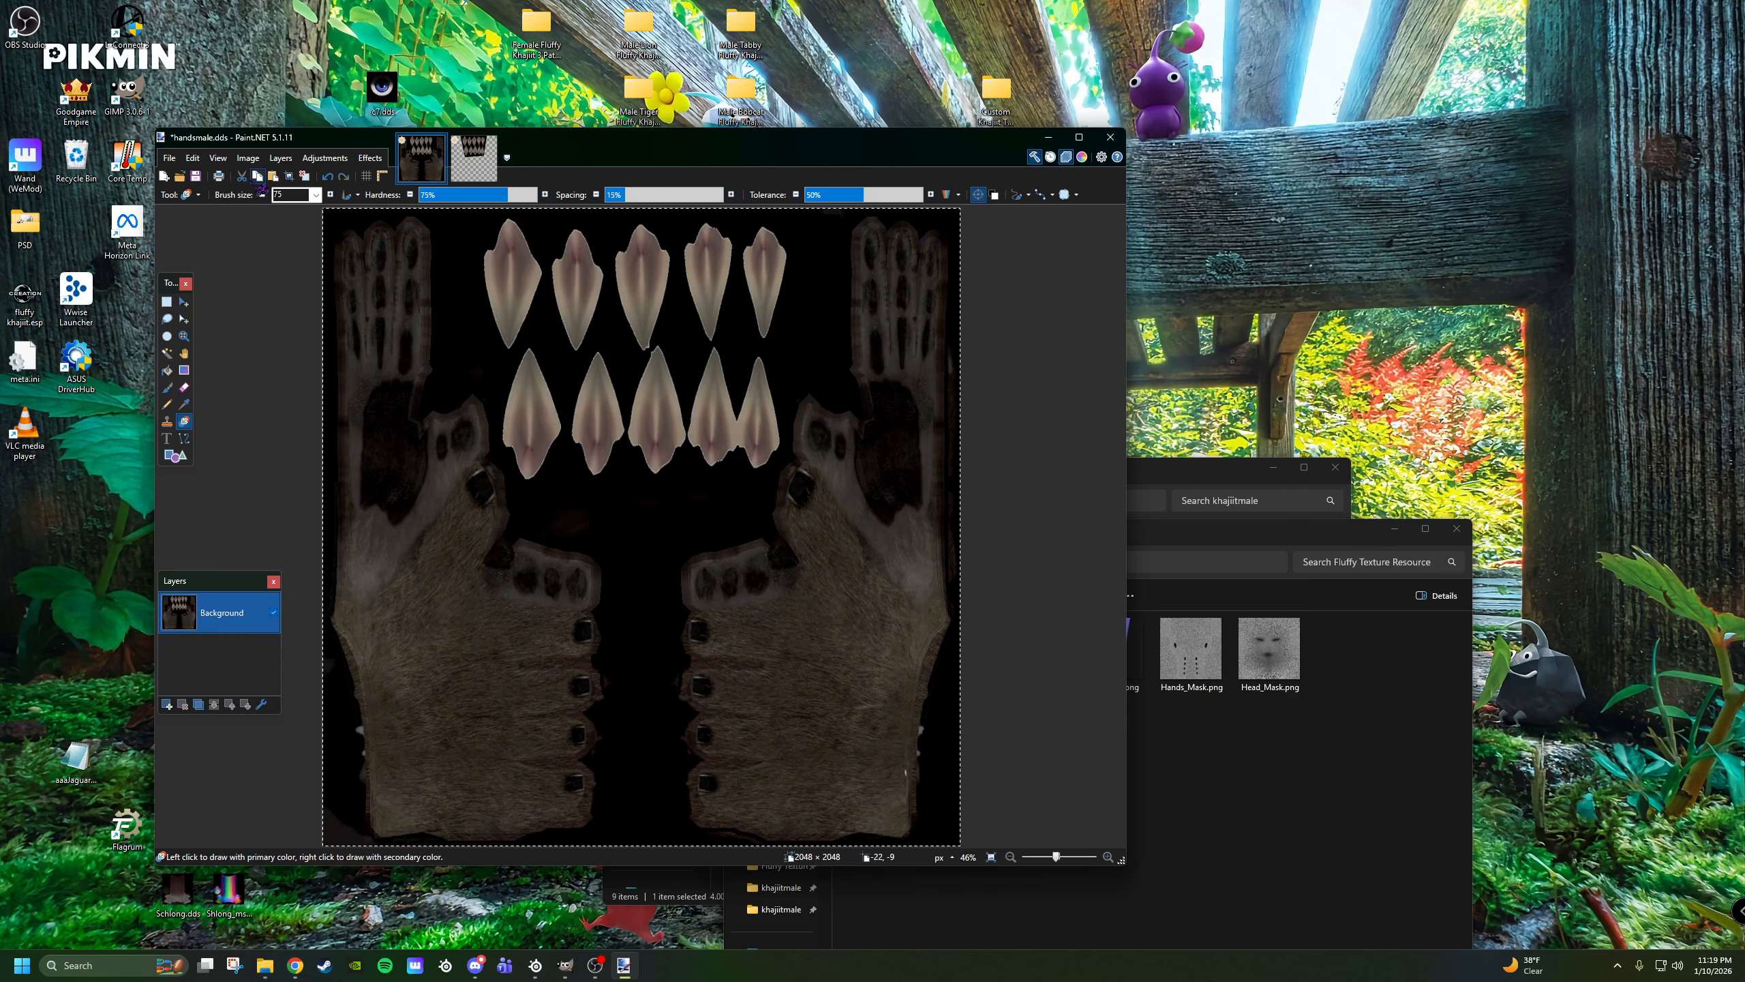
left_click(195, 176)
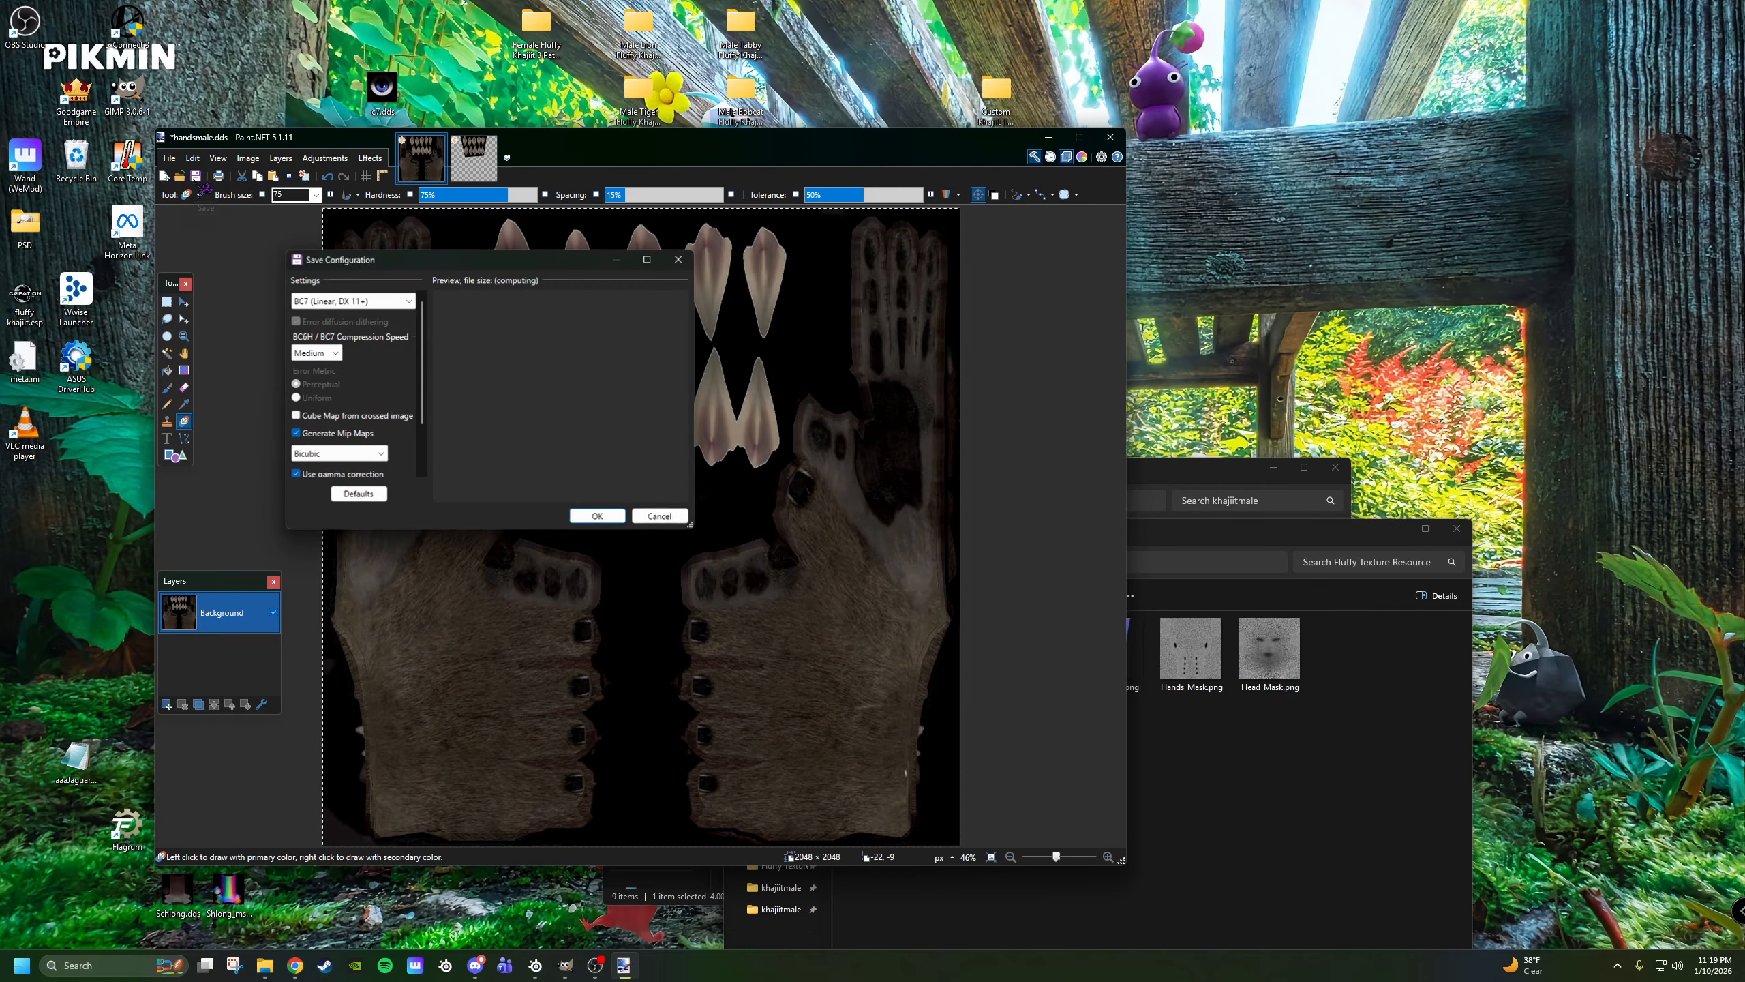
left_click(614, 517)
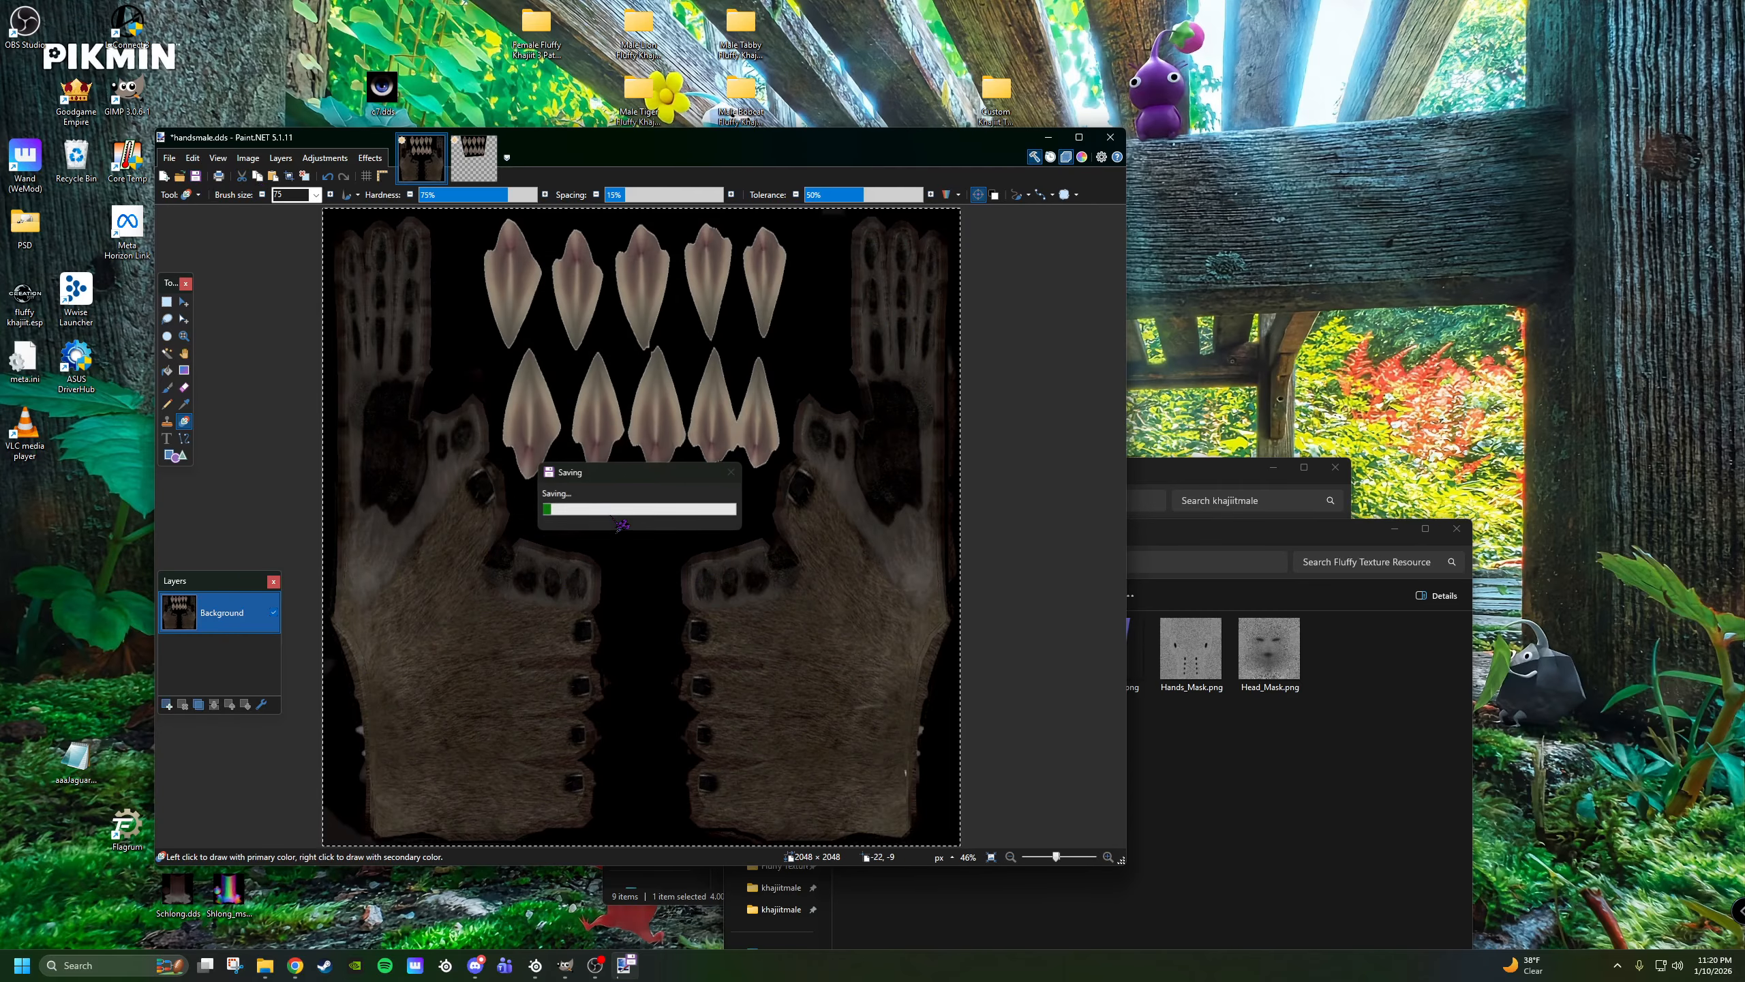
Close the image editor, discarding the changes to Claw_D.png, and return to the khajiitmale folder.
left_click(1120, 141)
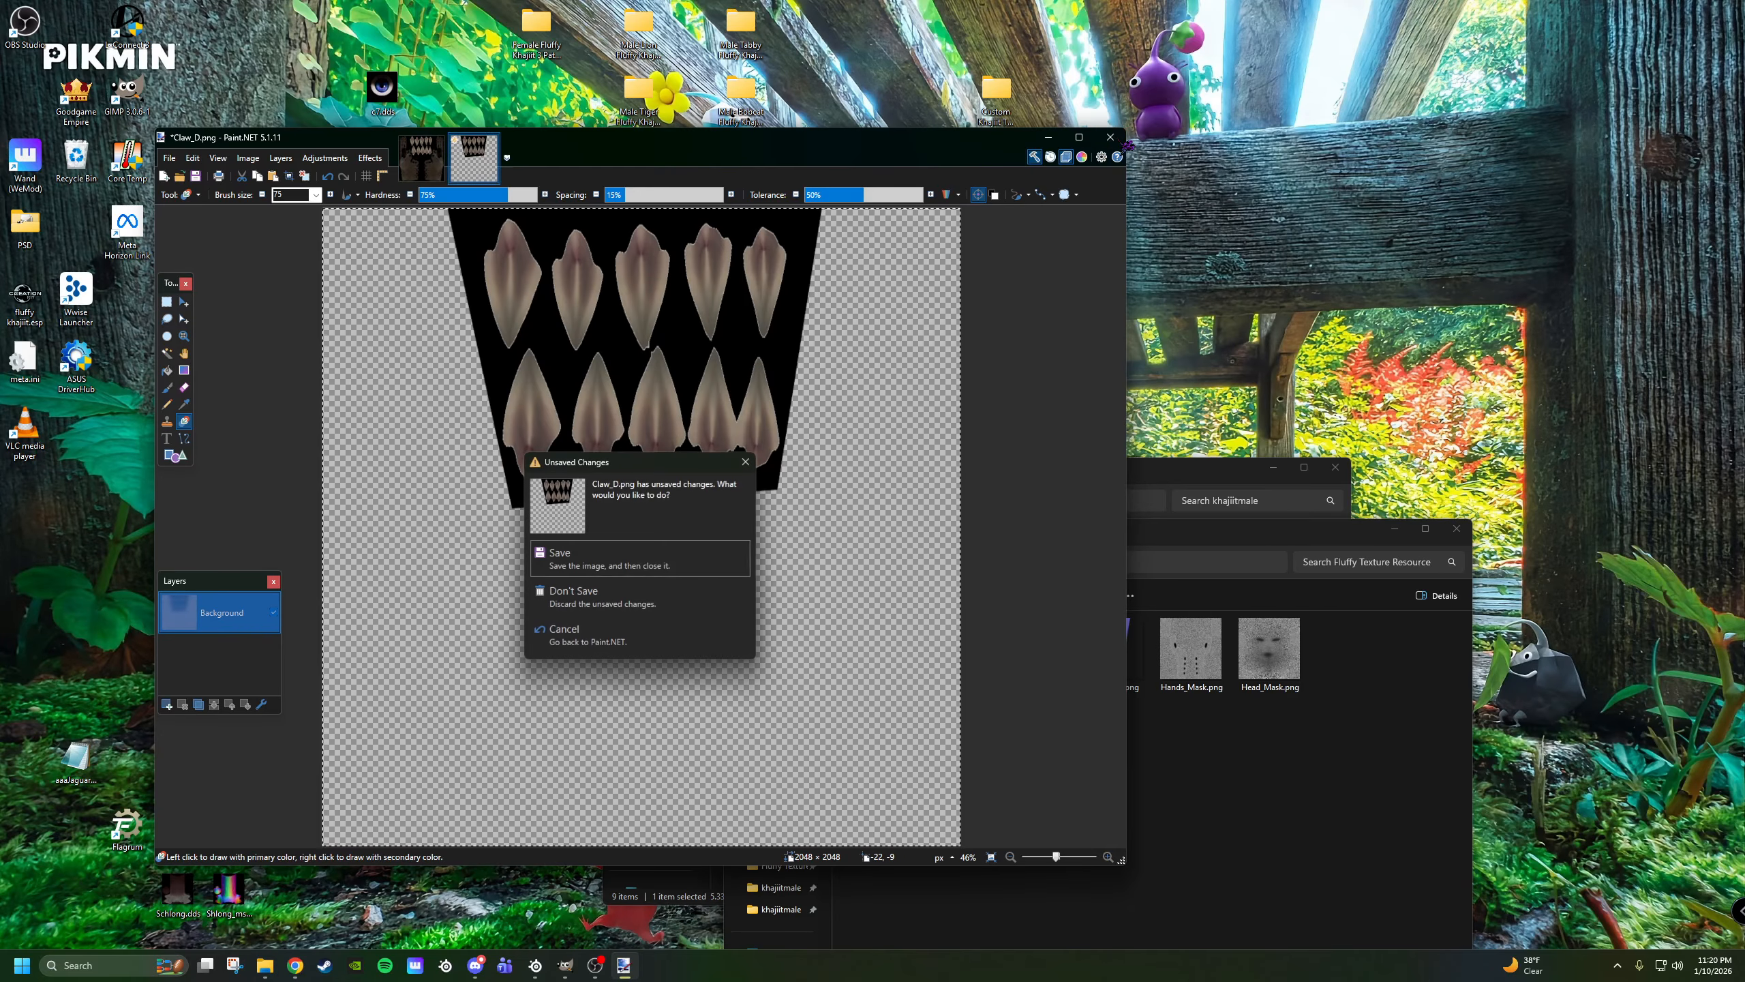
left_click(653, 592)
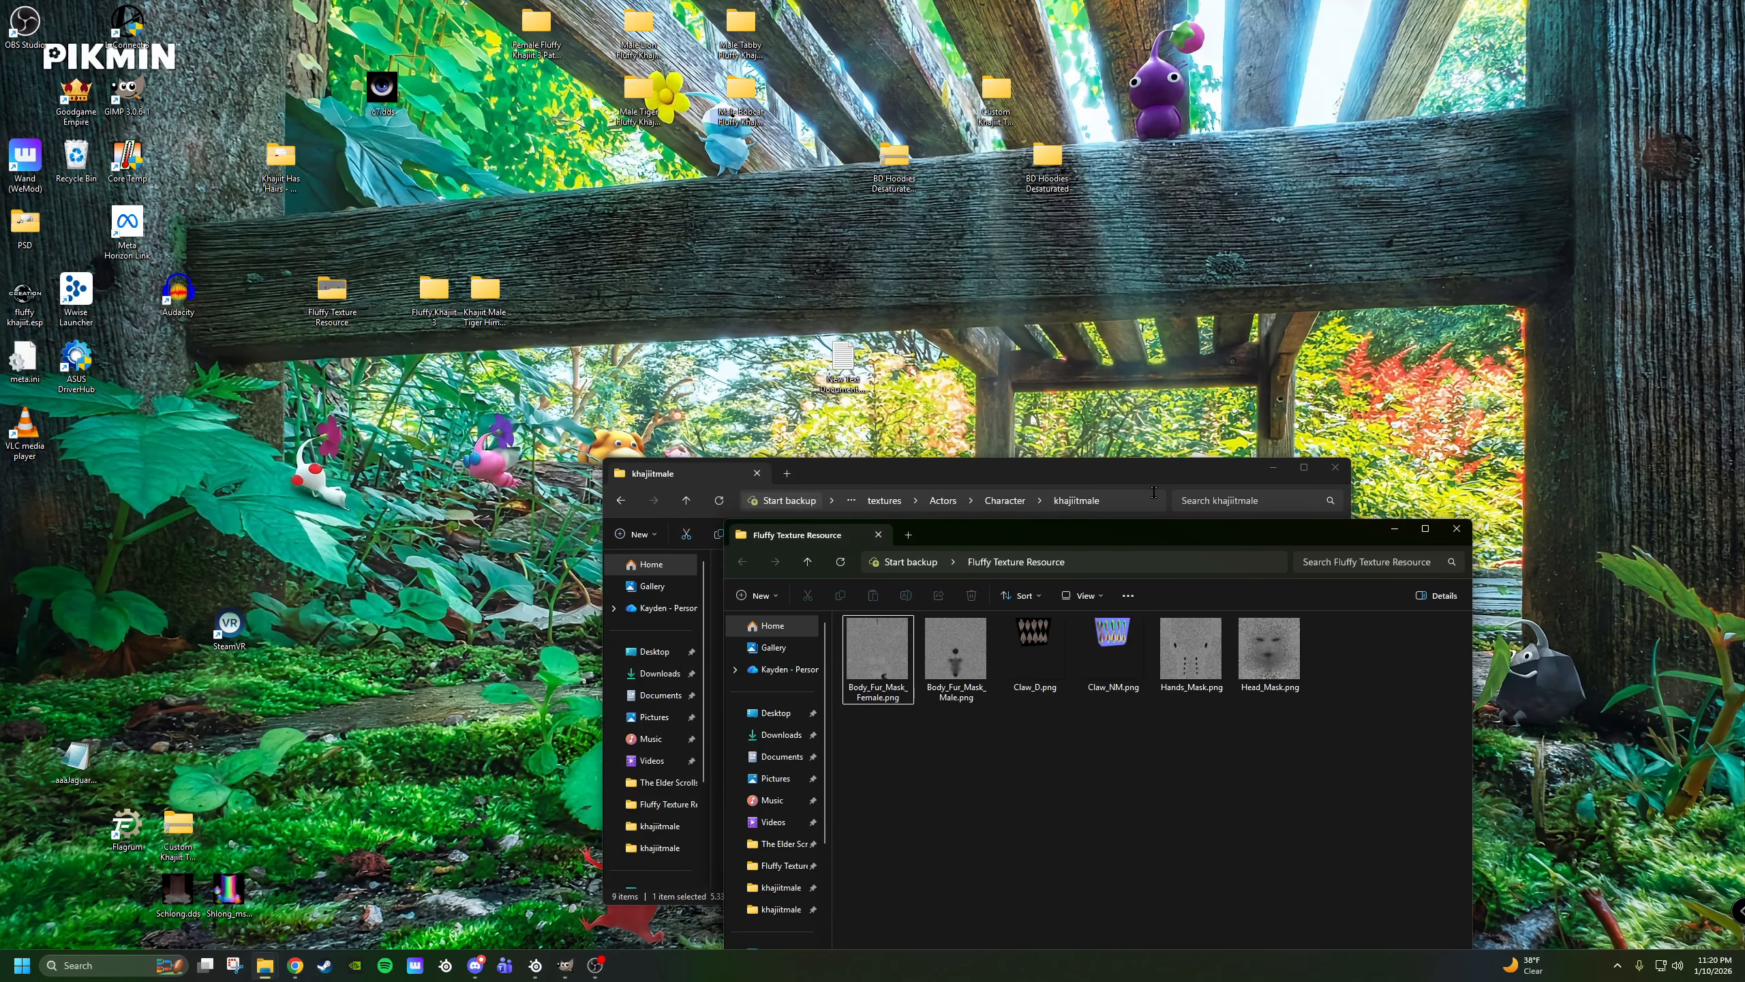
left_click(1137, 481)
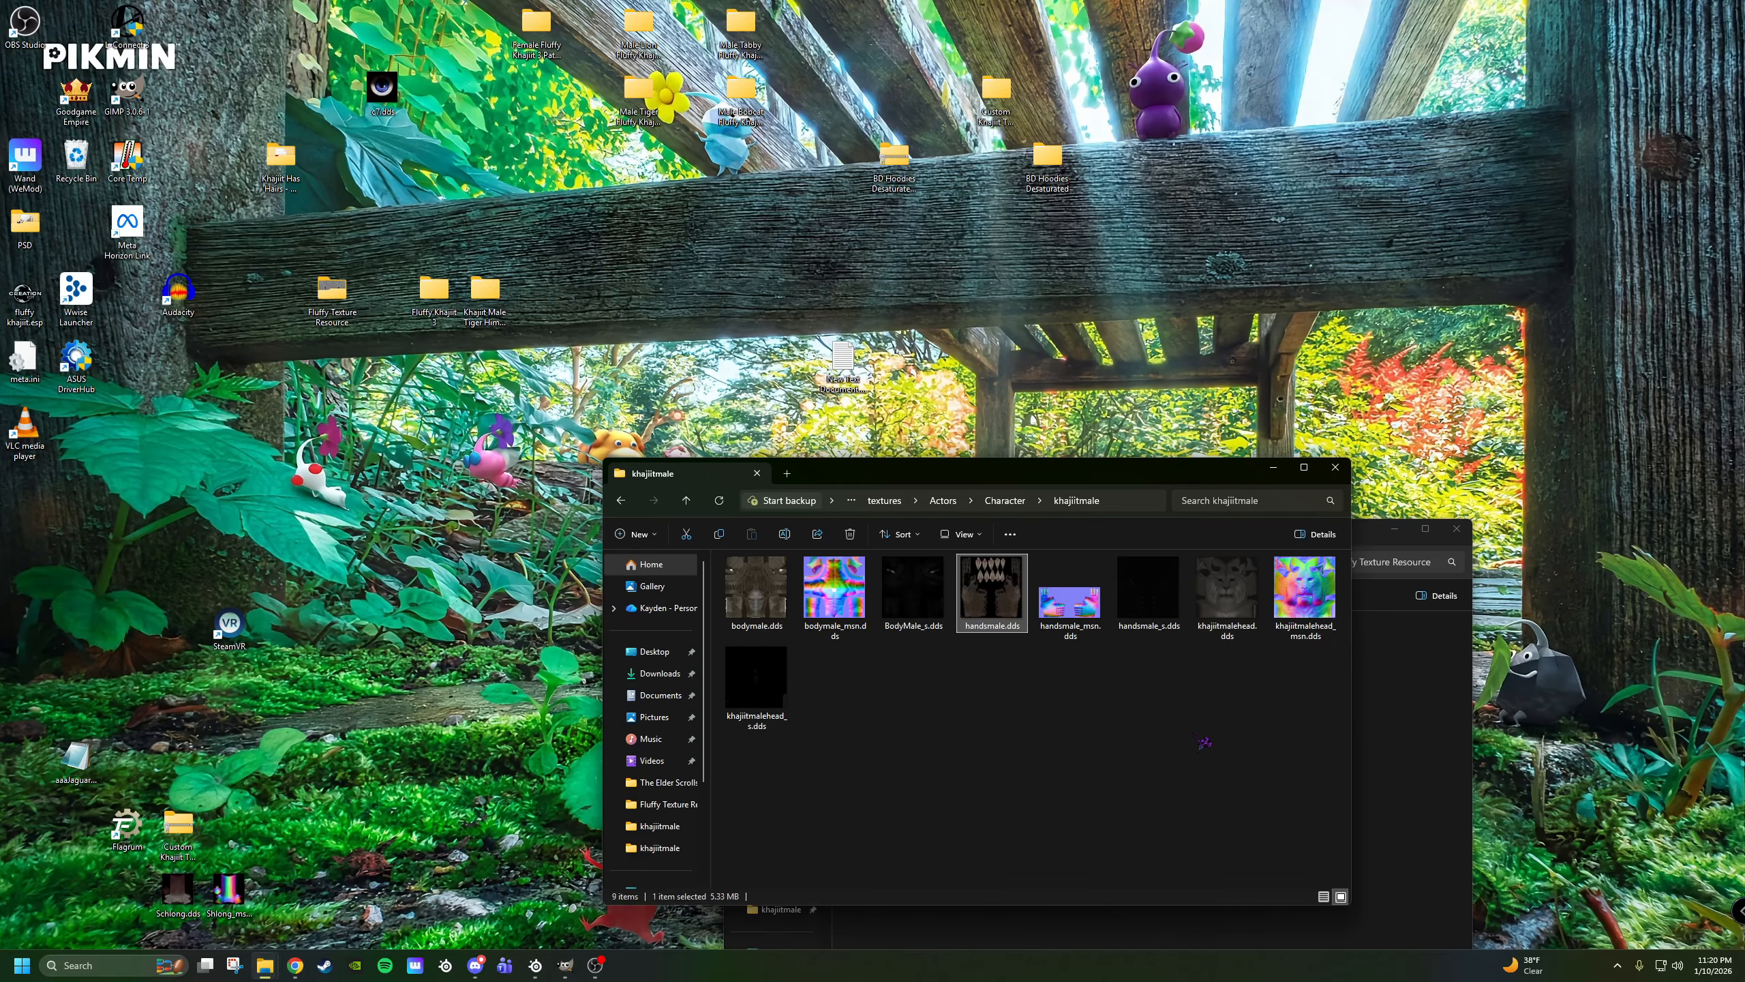
Open handsmale_msn.dds from the khajiitmale folder and Claw_NM.png from the Fluffy Texture Resource folder in Paint.NET.
double_click(1075, 615)
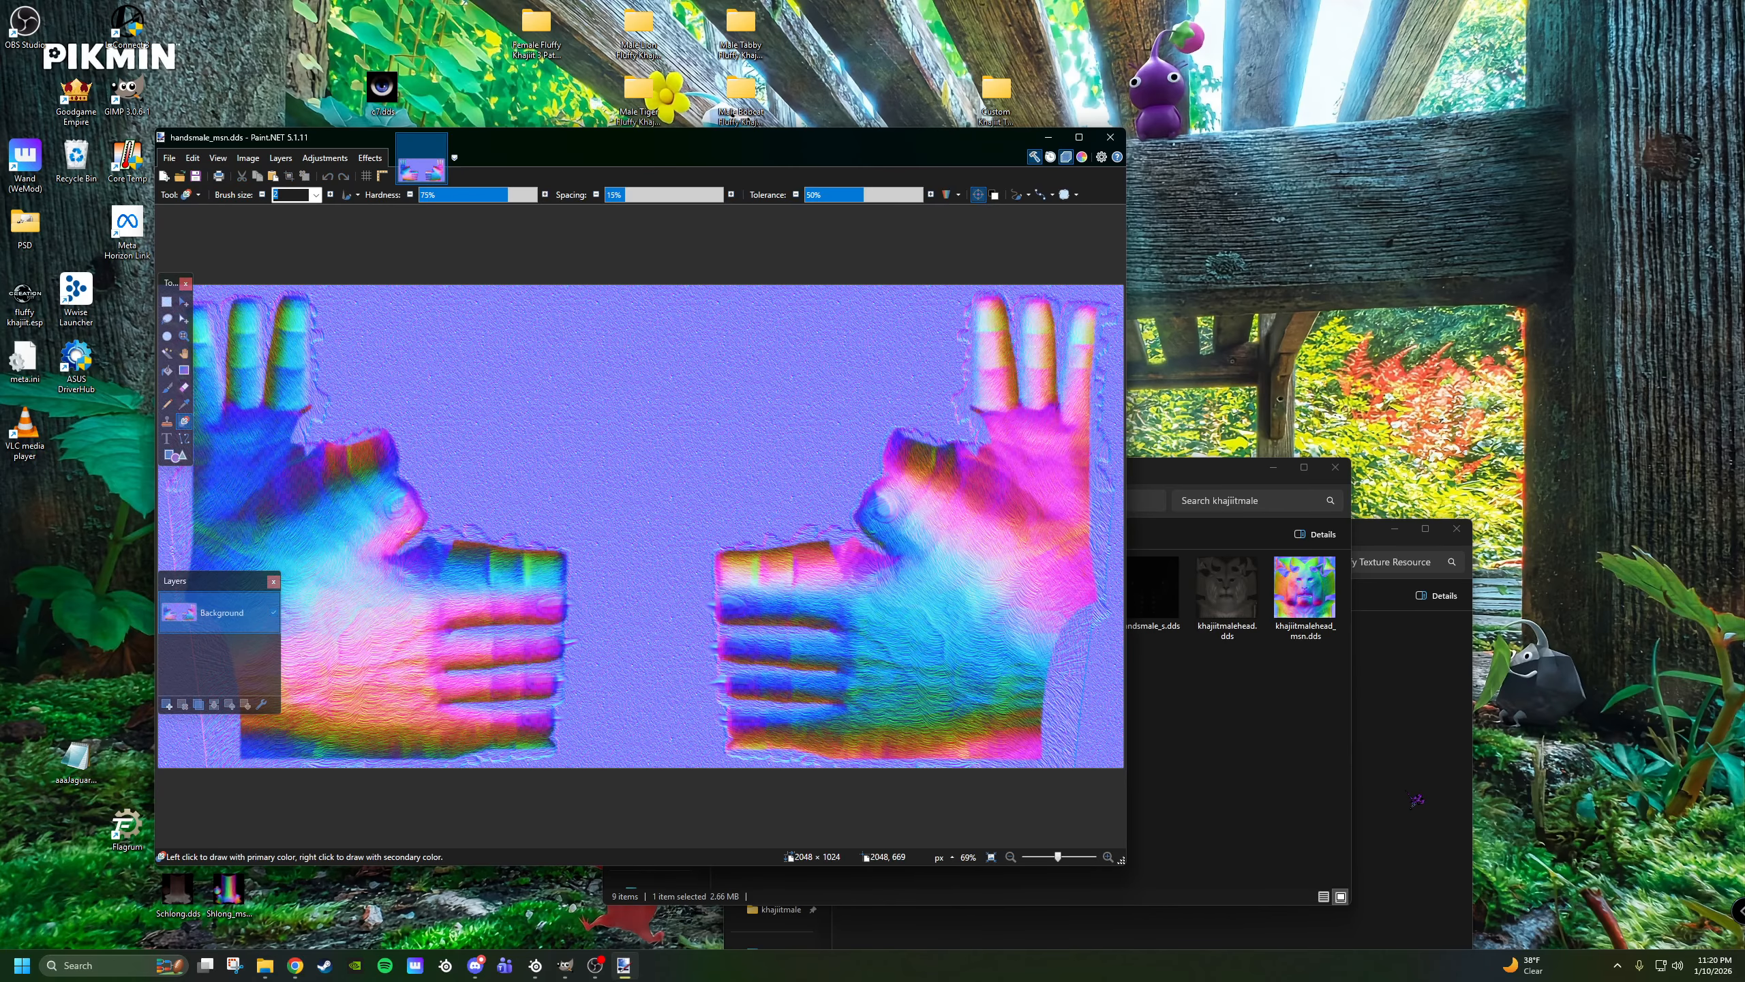
left_click(1415, 786)
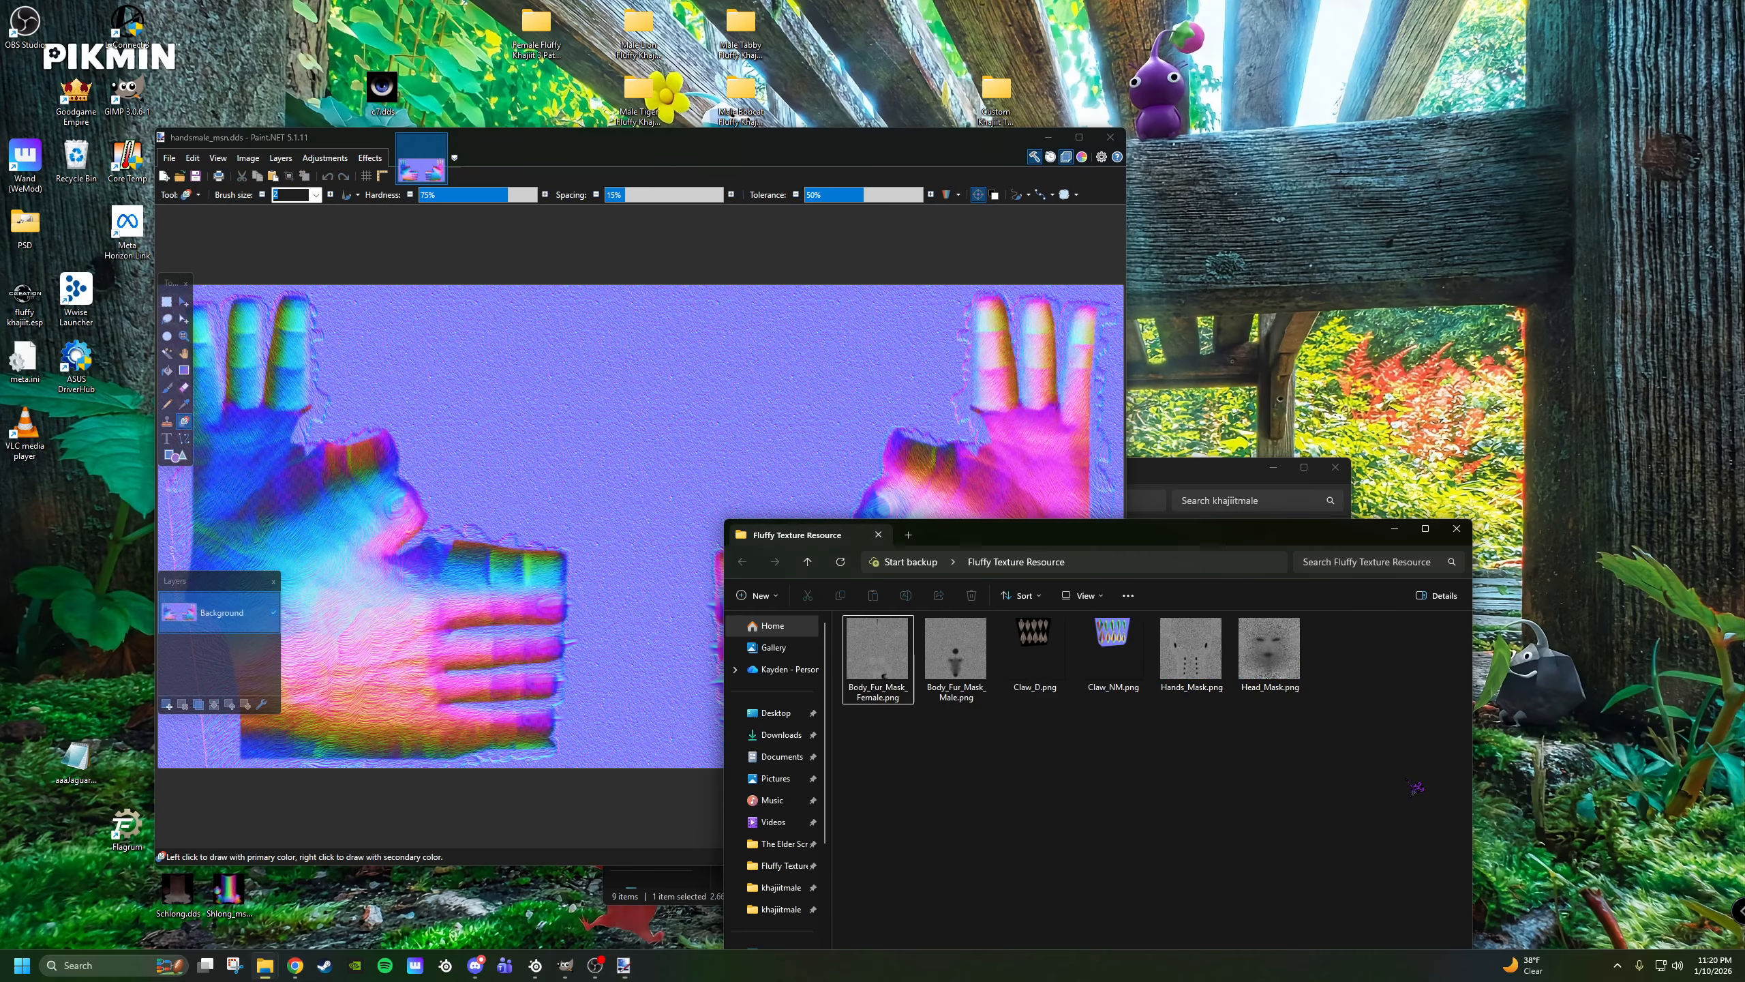
right_click(1126, 653)
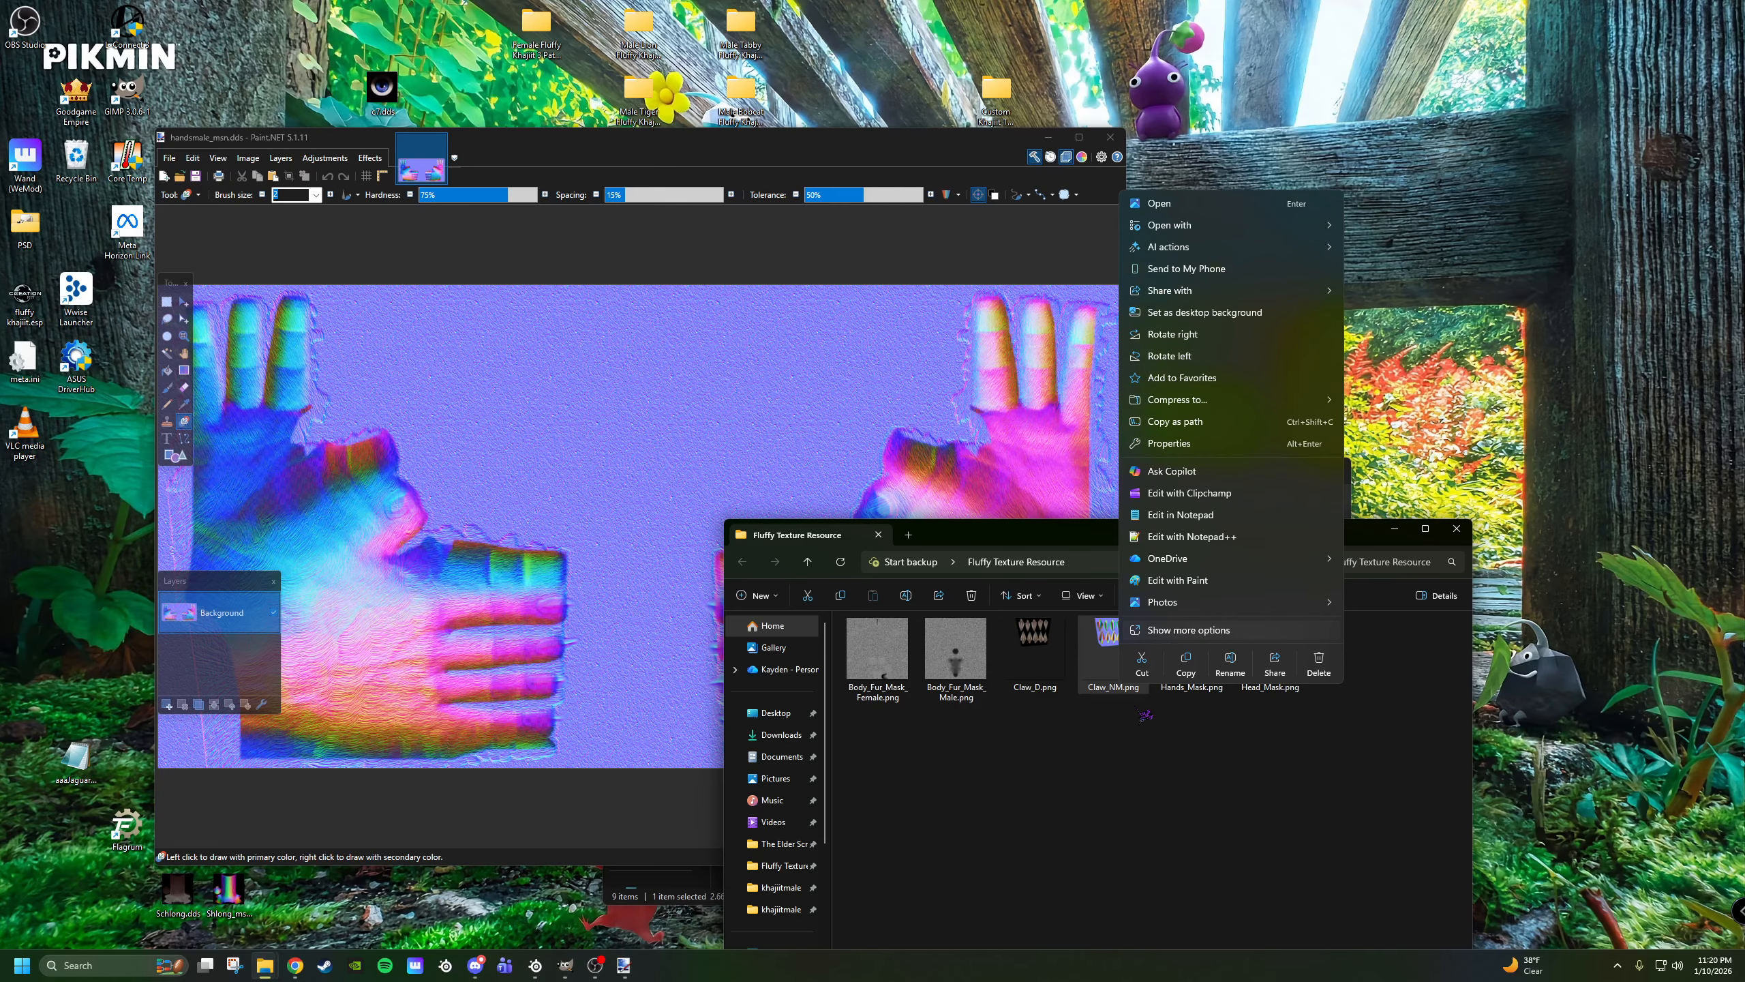
mouse_move(1278, 224)
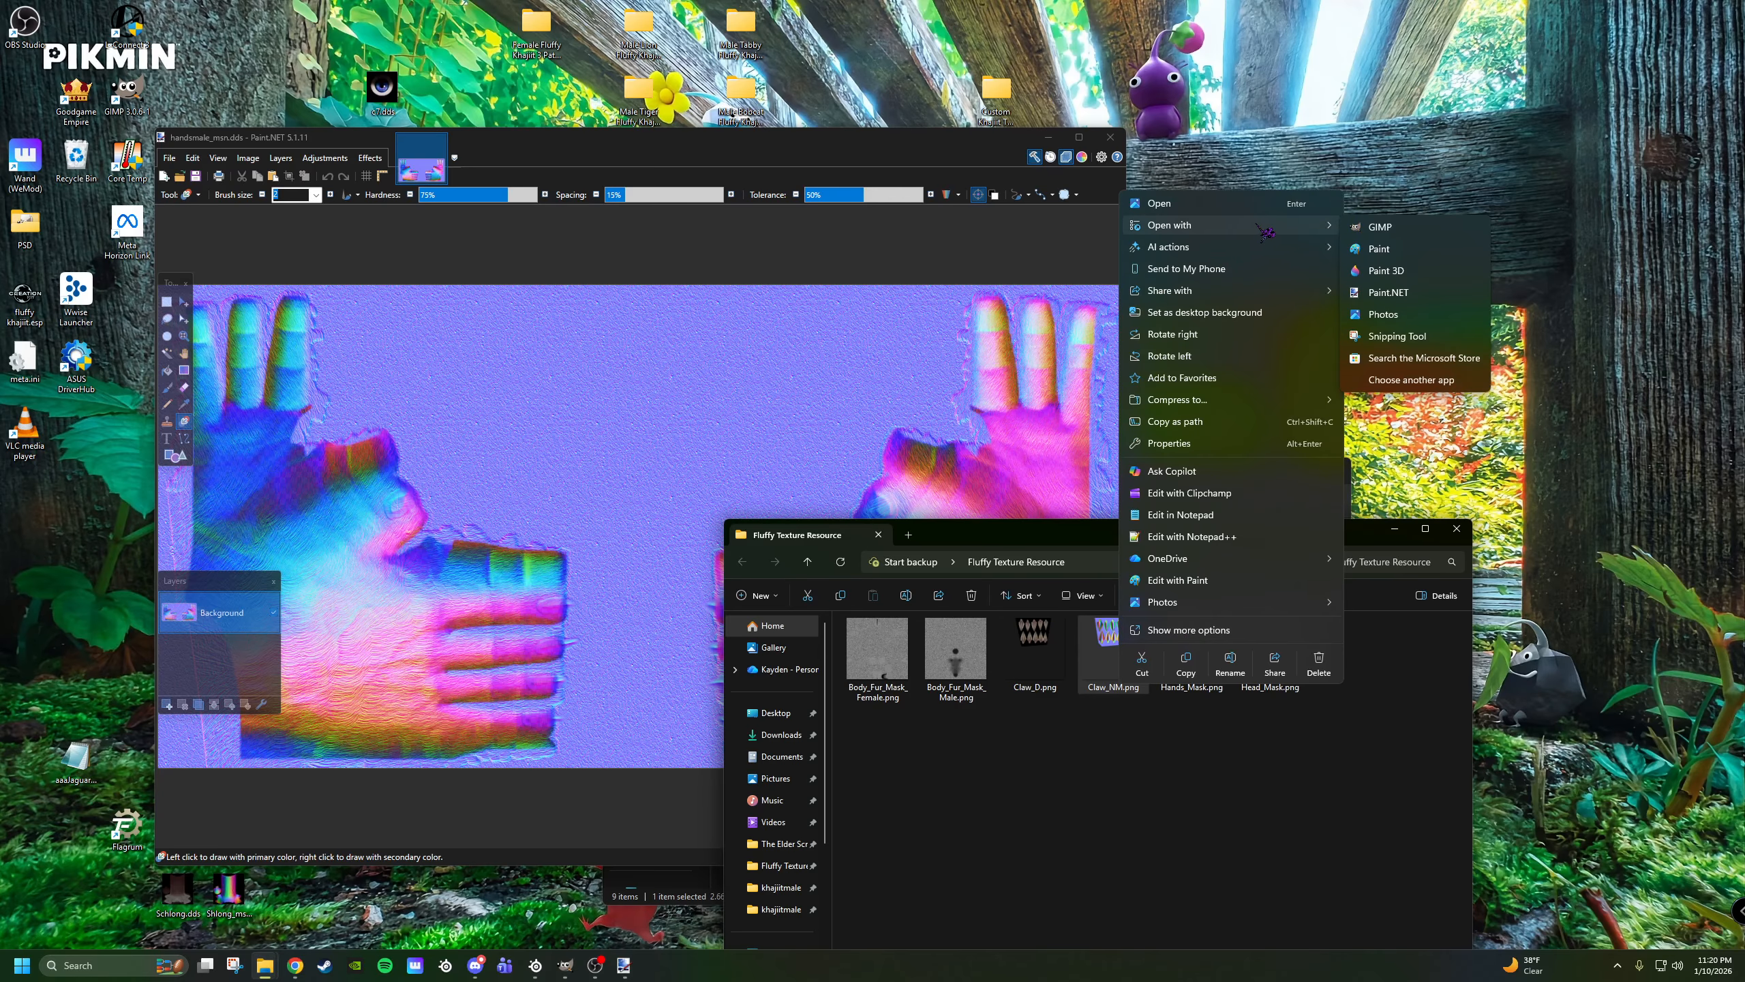
left_click(1418, 296)
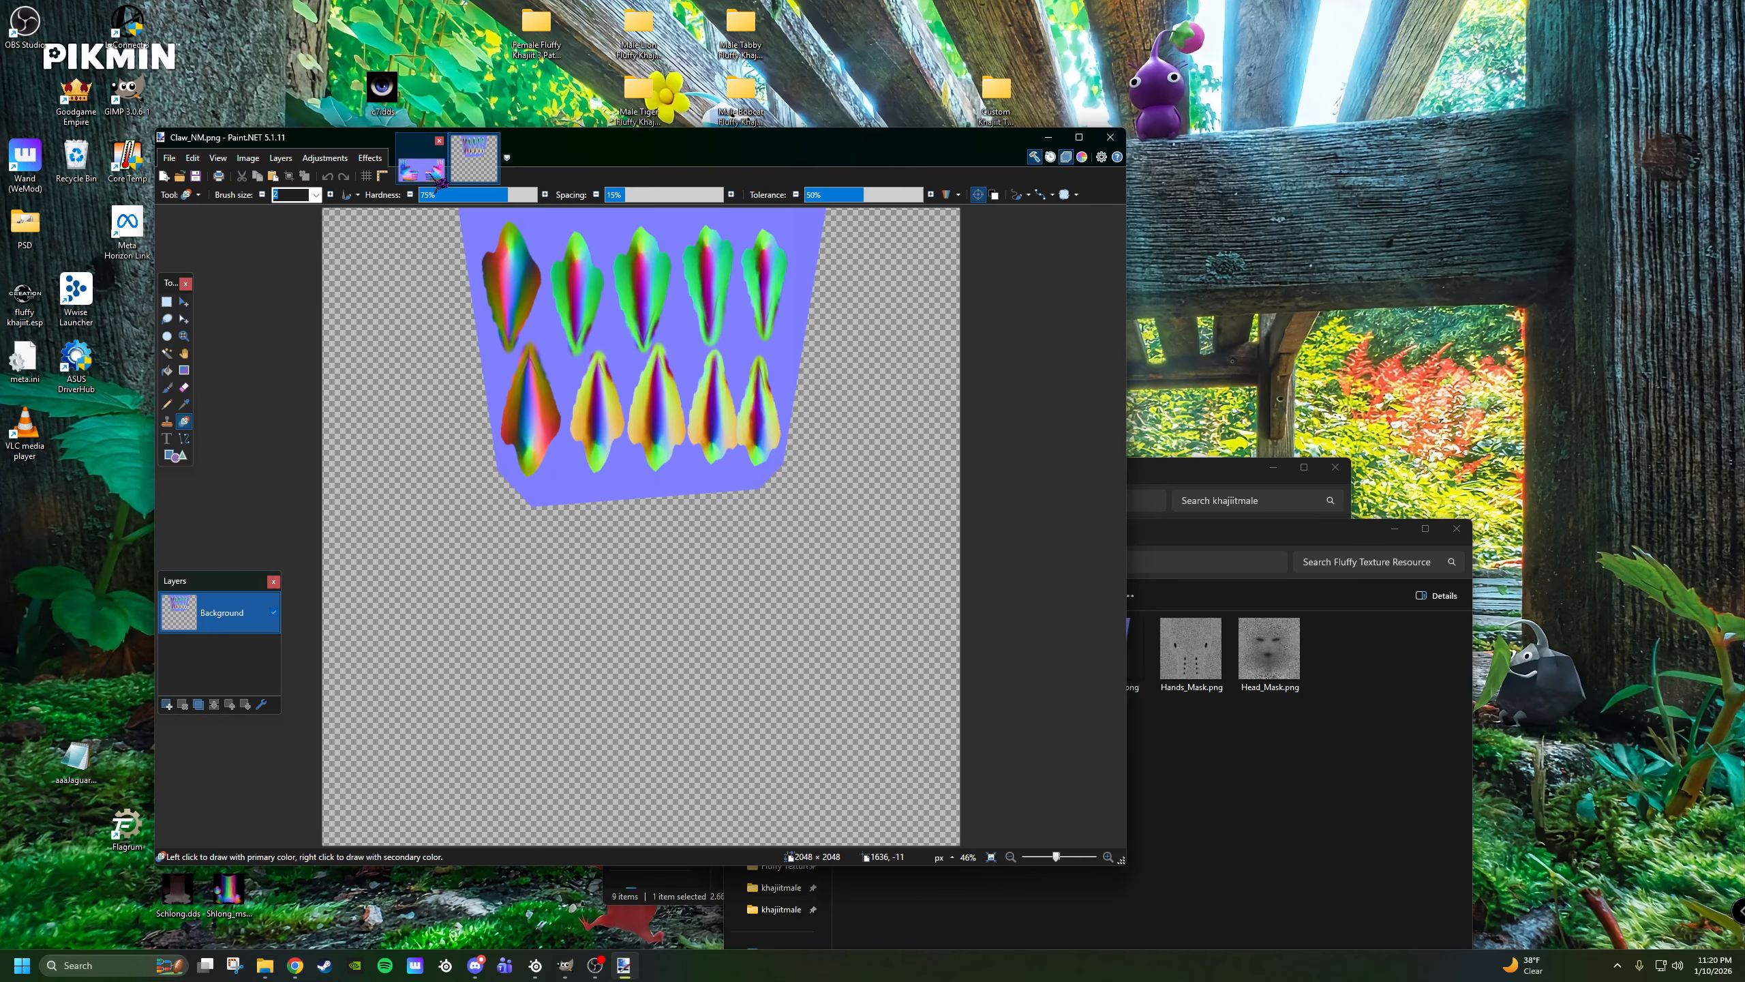
Resize handsmale_msn.dds to 2048 × 2048 pixels without maintaining the aspect ratio, and add a new layer.
left_click(435, 177)
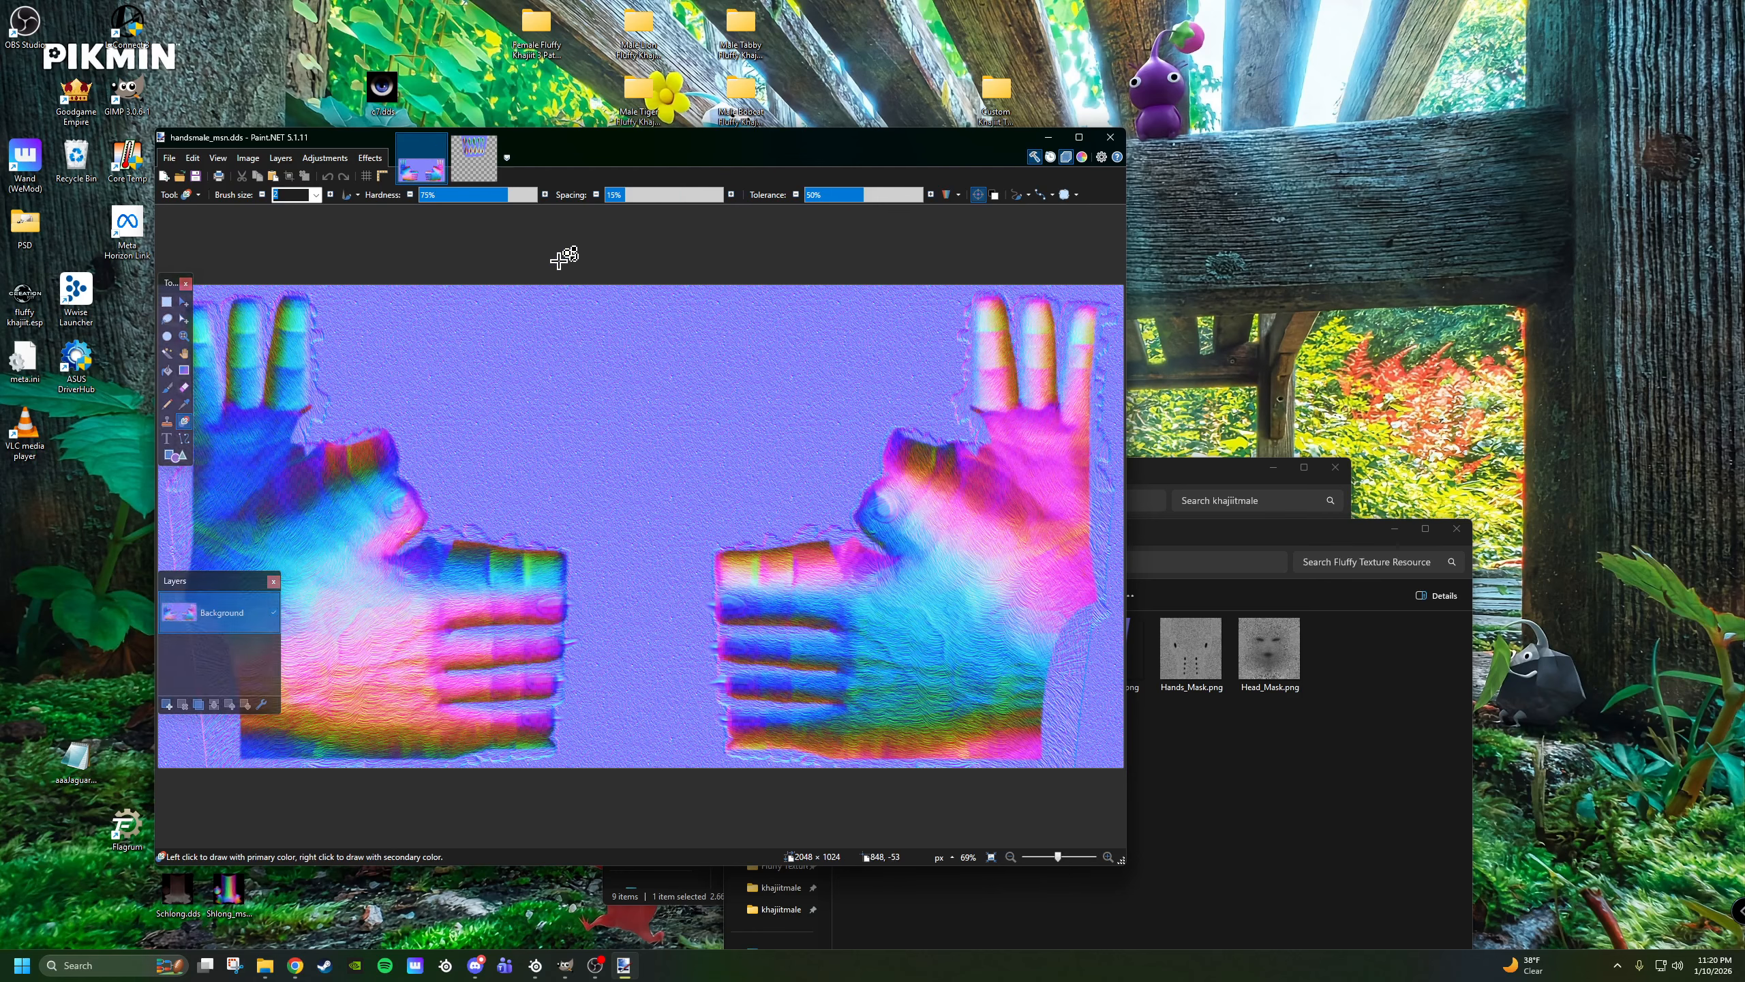
left_click(254, 163)
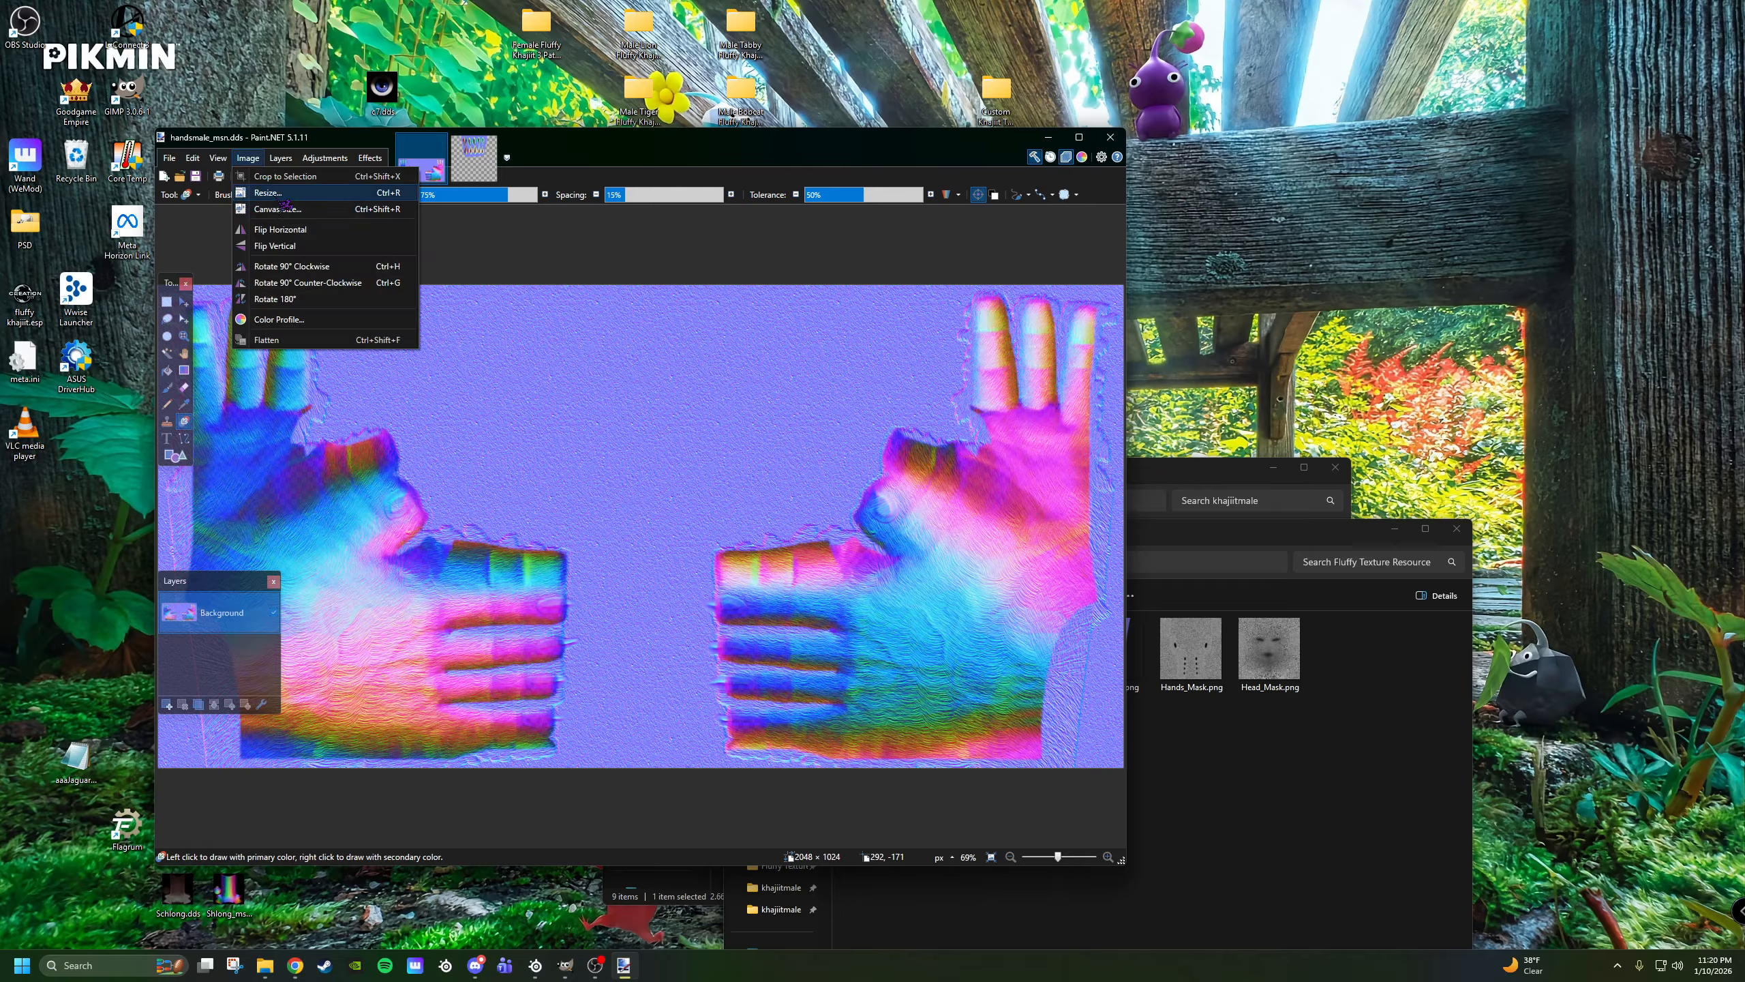
left_click(275, 196)
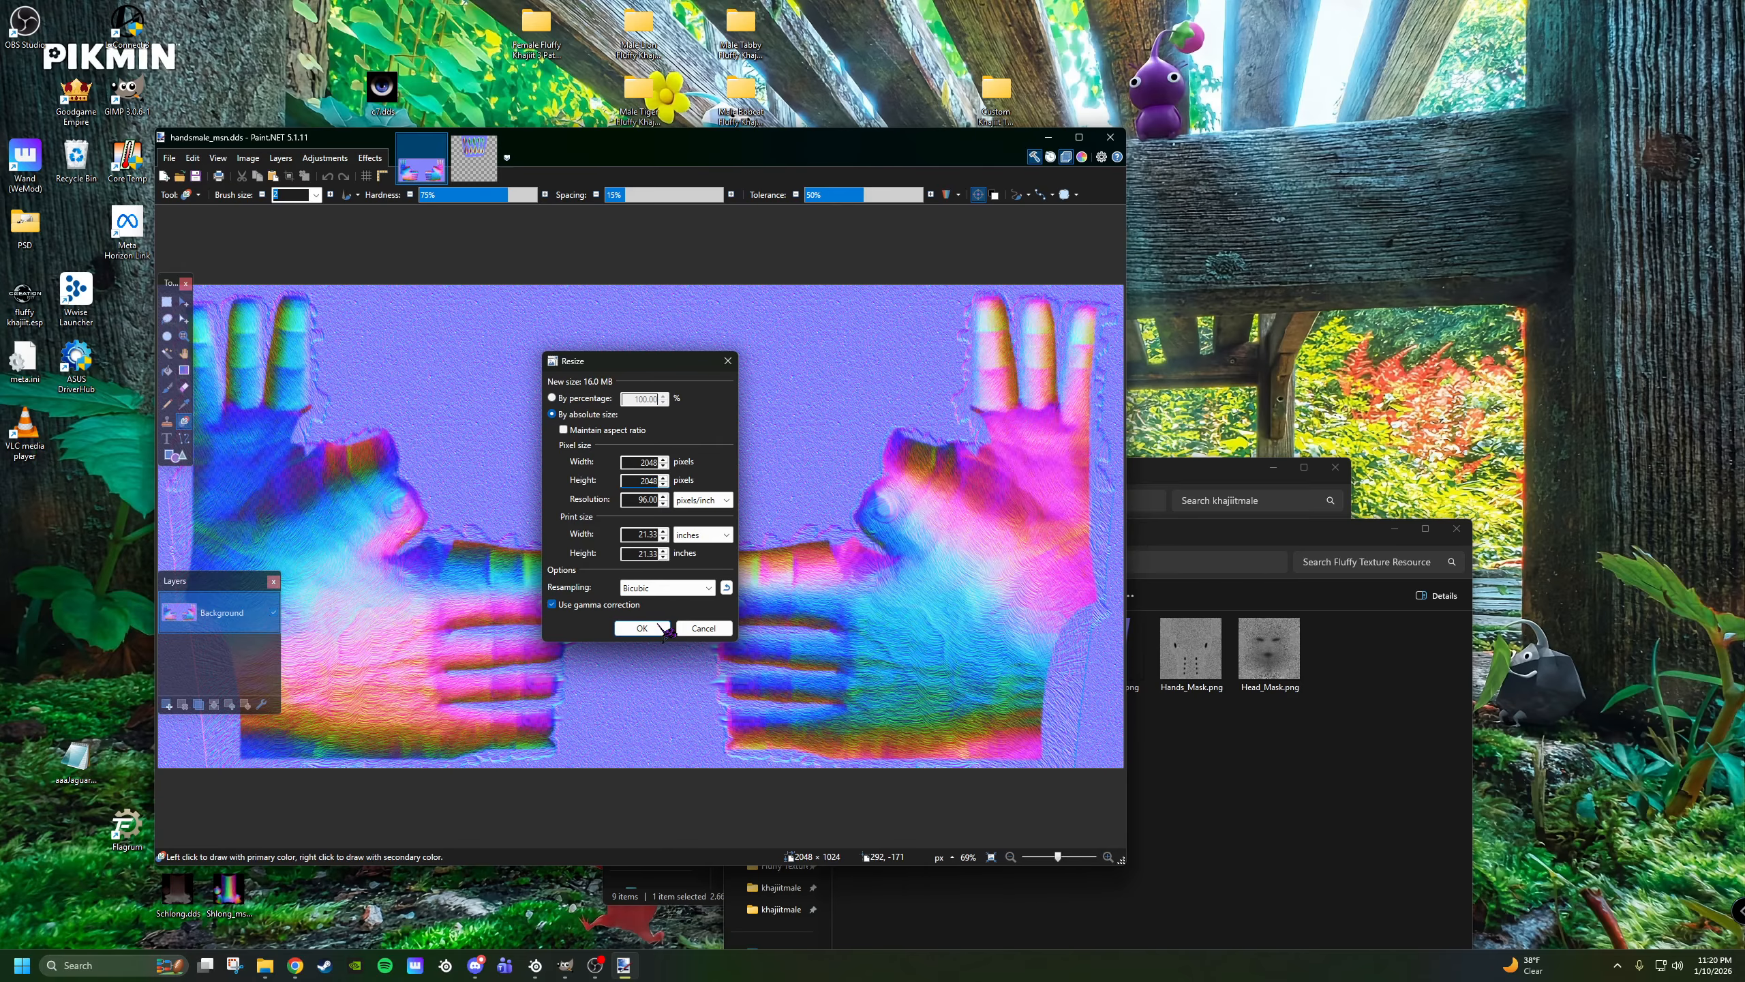
left_click(660, 627)
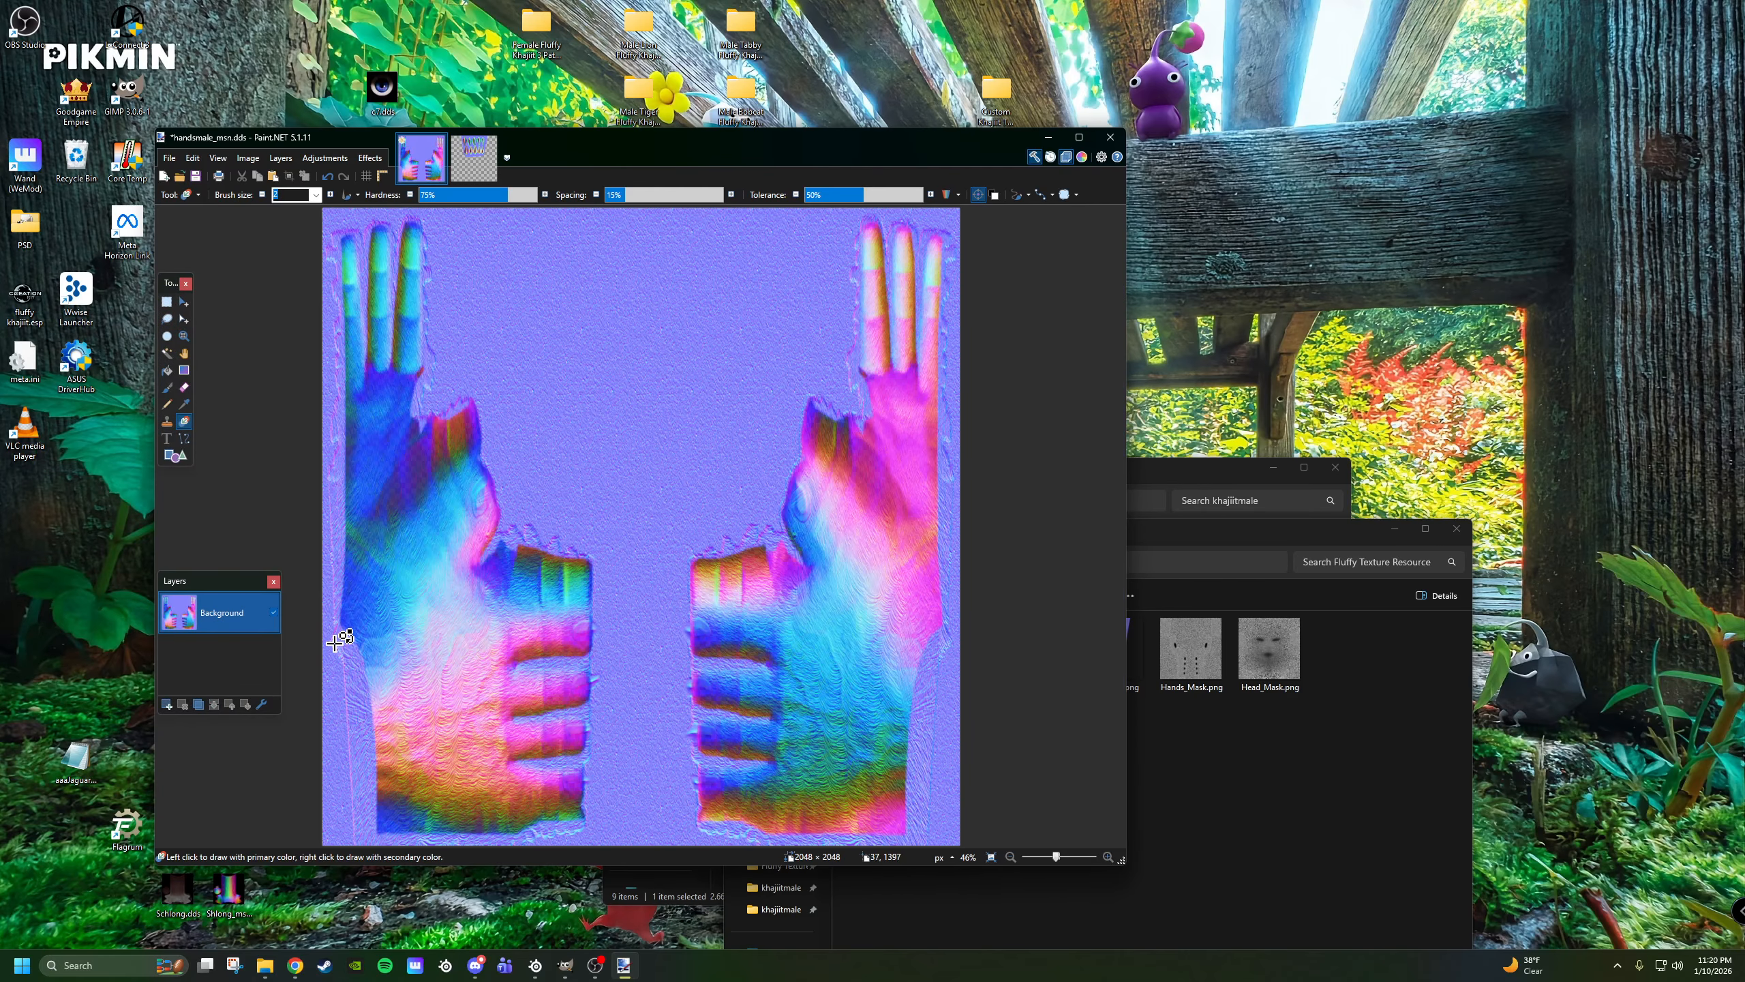
left_click(167, 705)
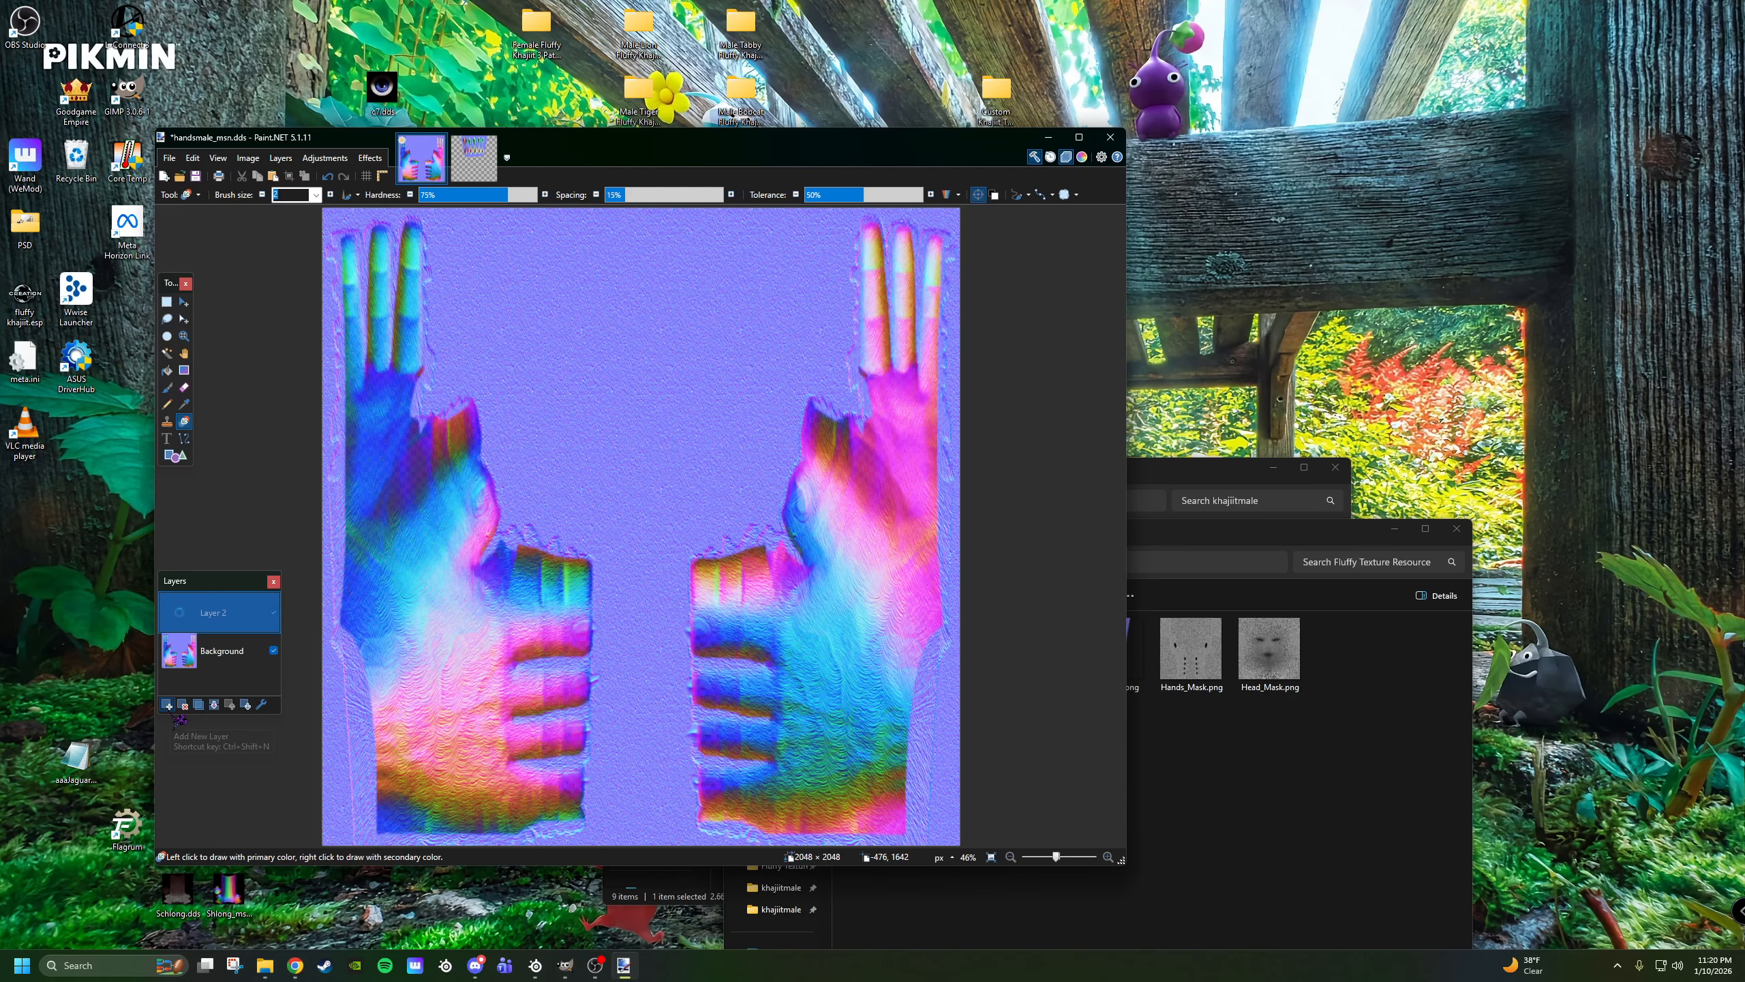
Select the whole Claw_NM.png image and copy its claws.
left_click(474, 159)
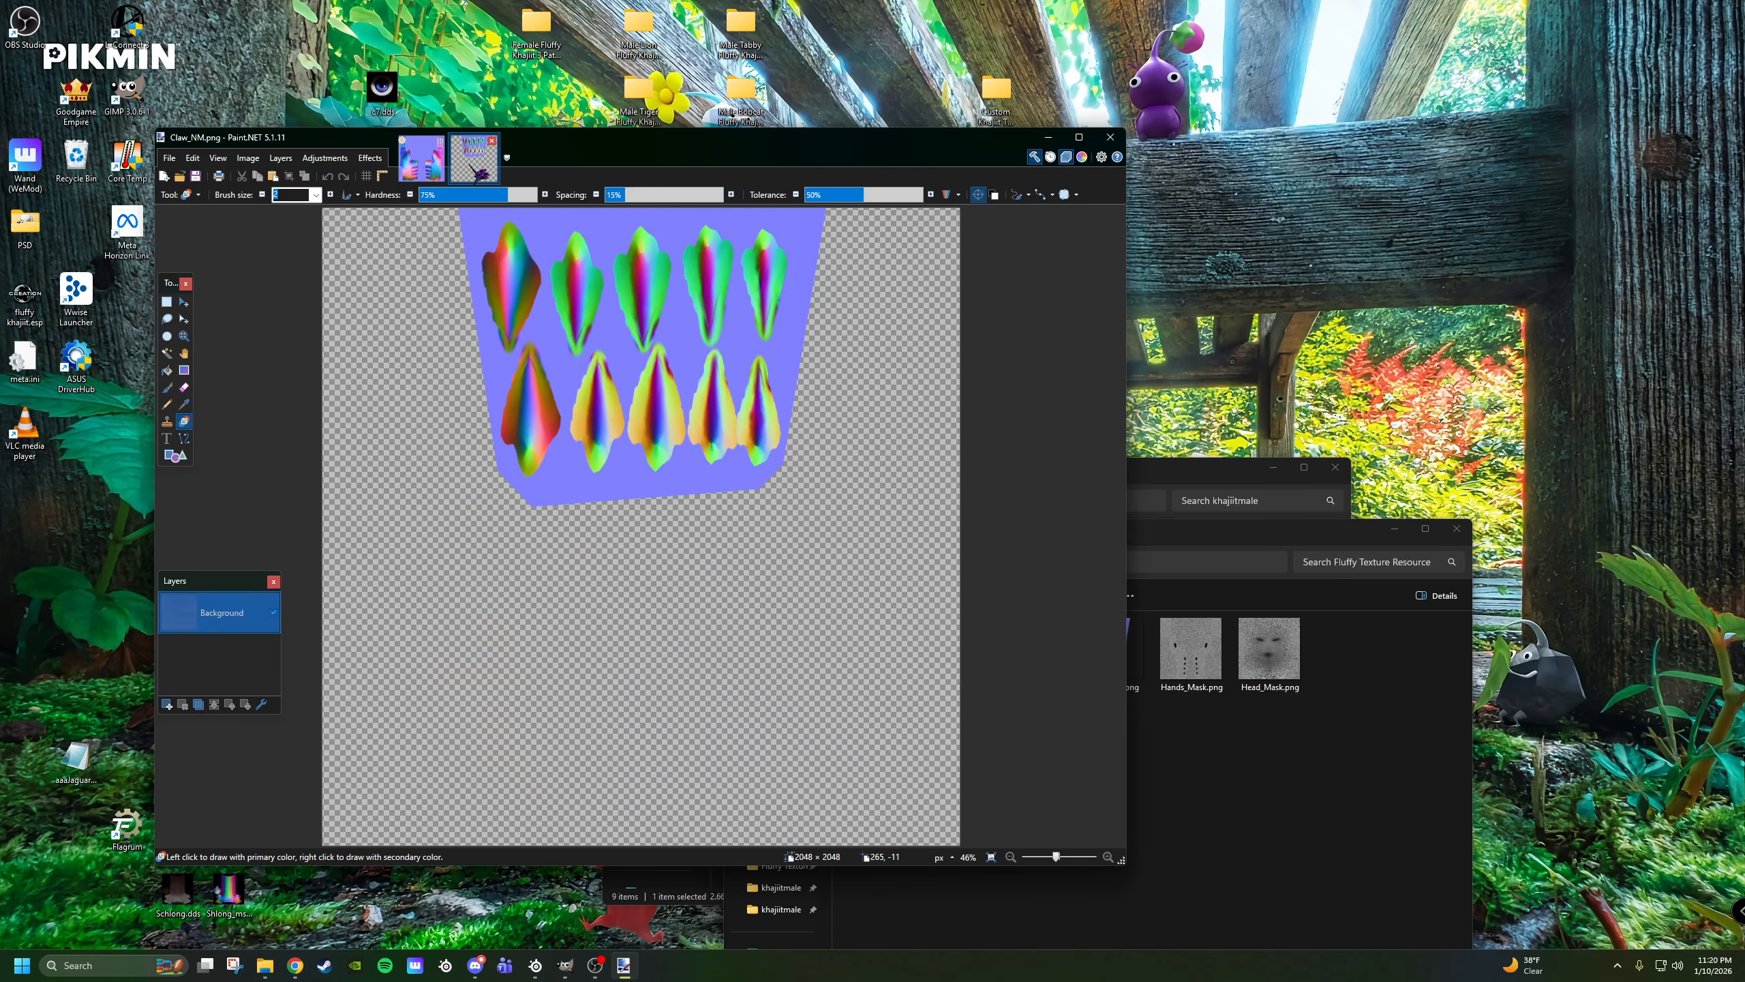
left_click(183, 301)
left_click(631, 280)
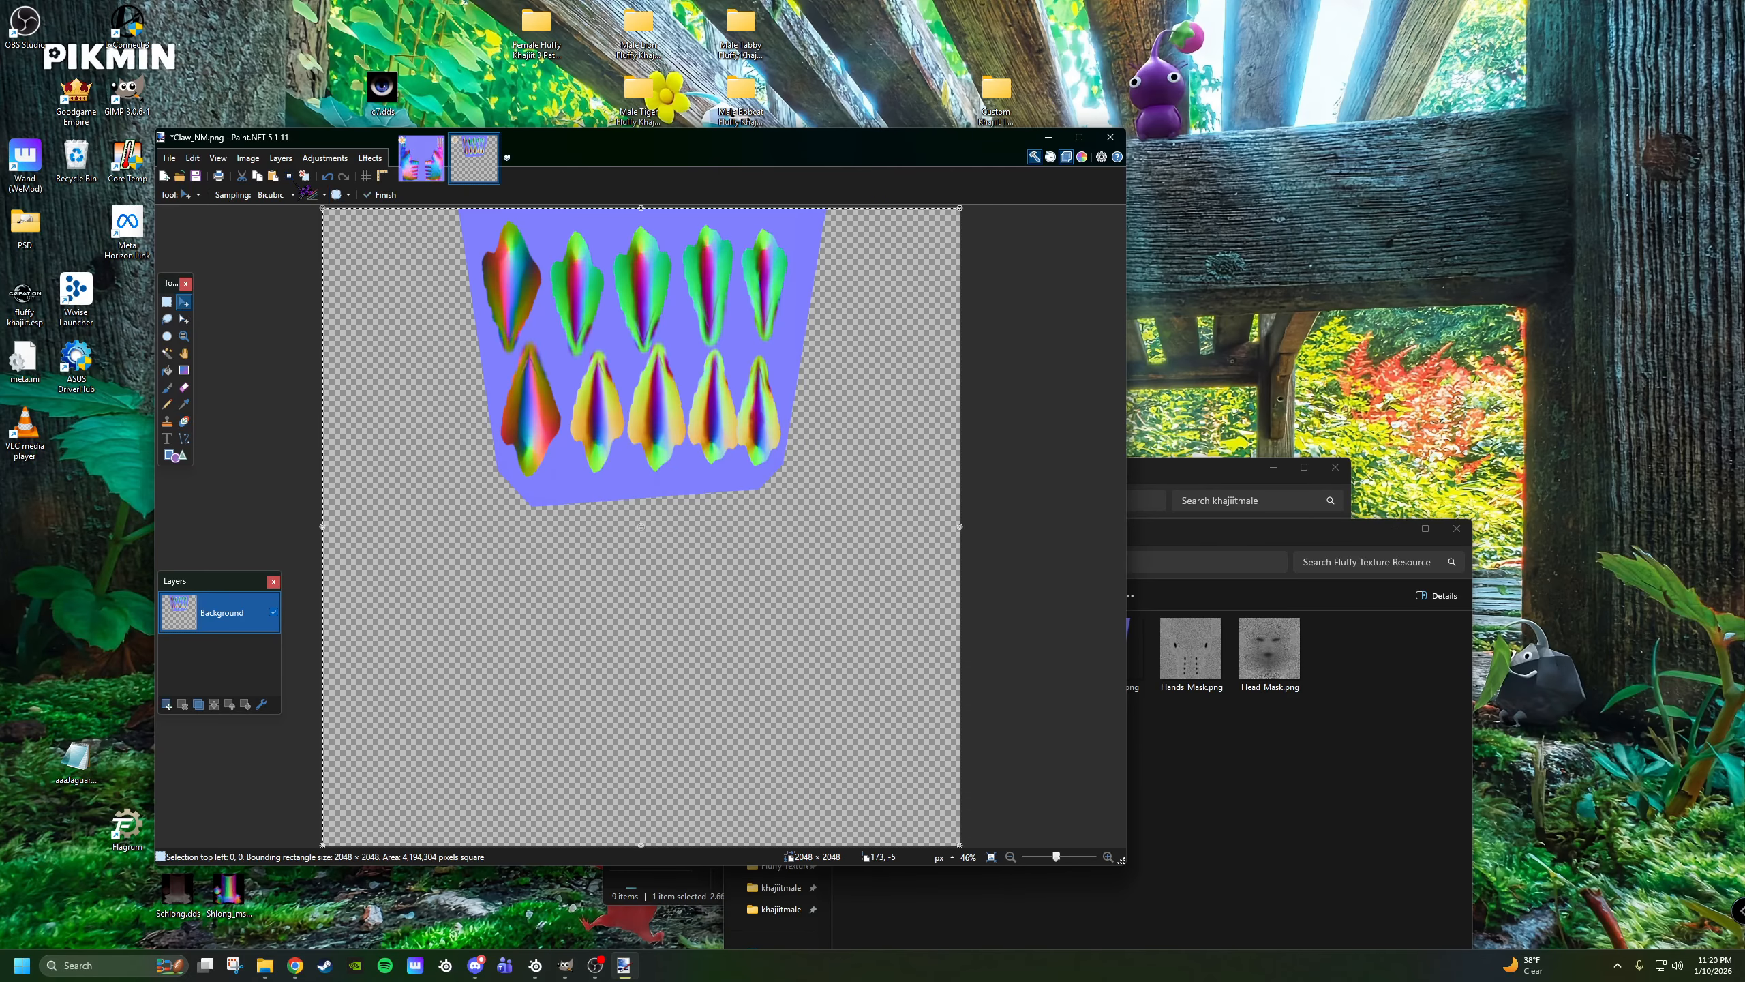
left_click(194, 159)
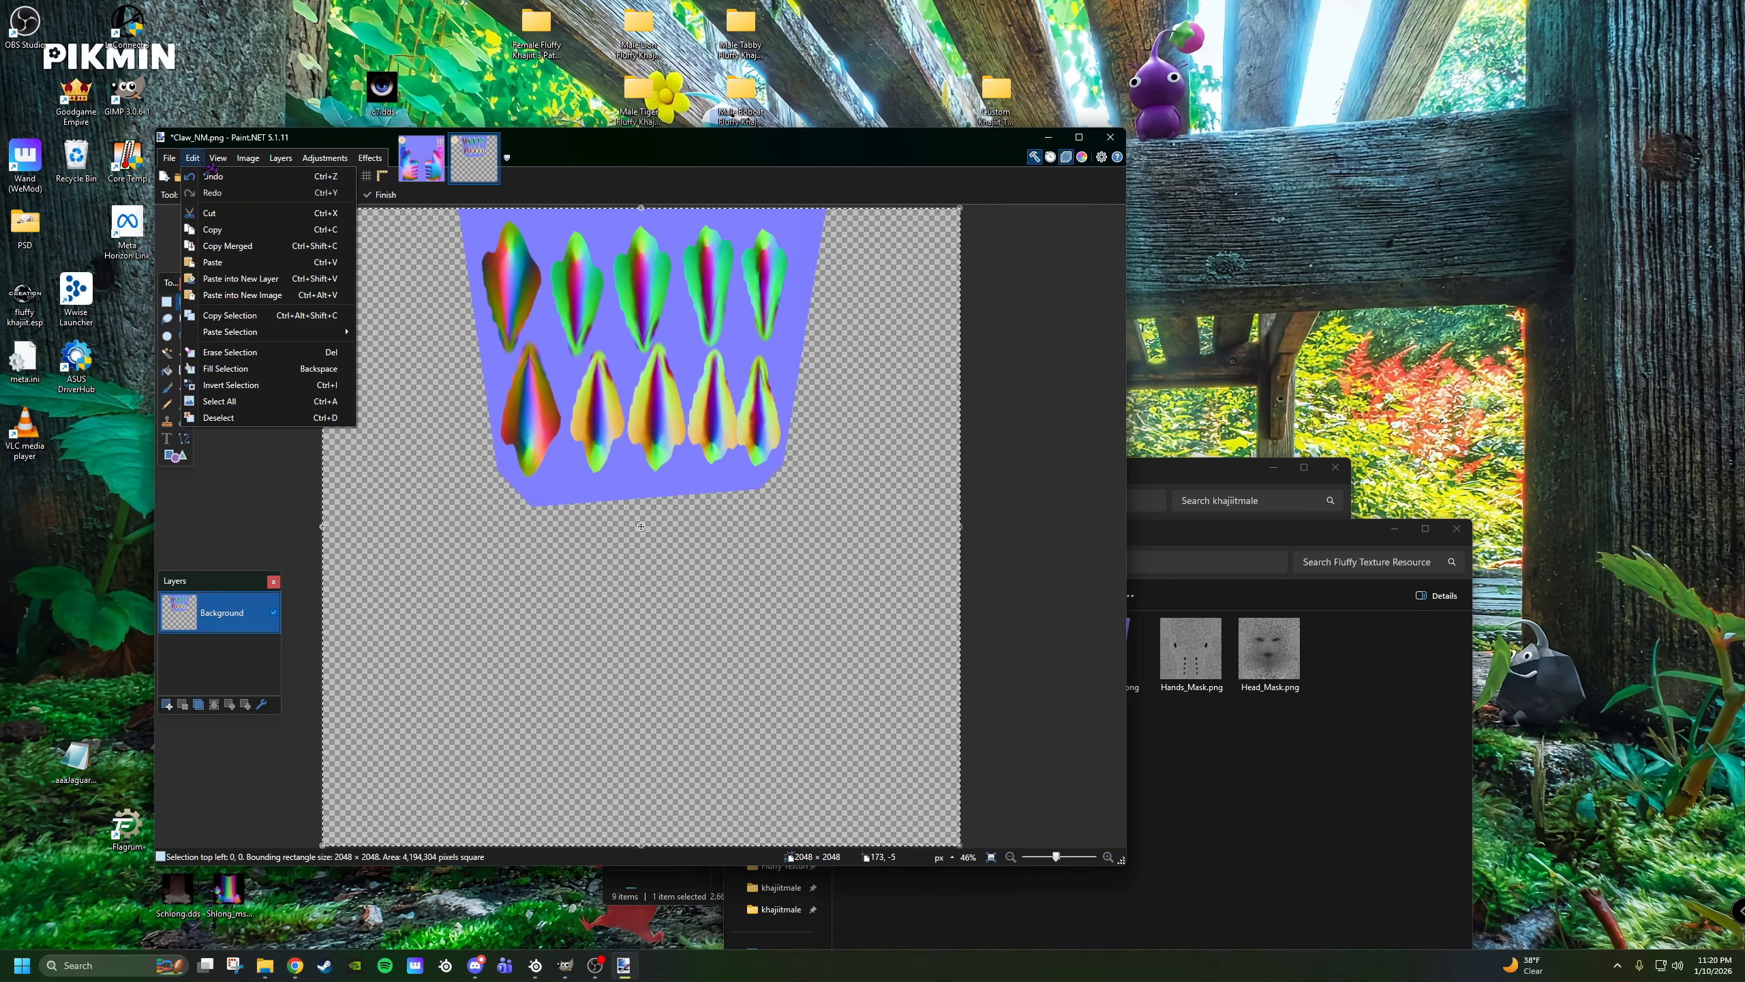
left_click(218, 229)
Paste the copied normal-map claws onto the empty Layer 2 of handsmale_msn.dds.
left_click(421, 160)
key("ctrl+shift+n")
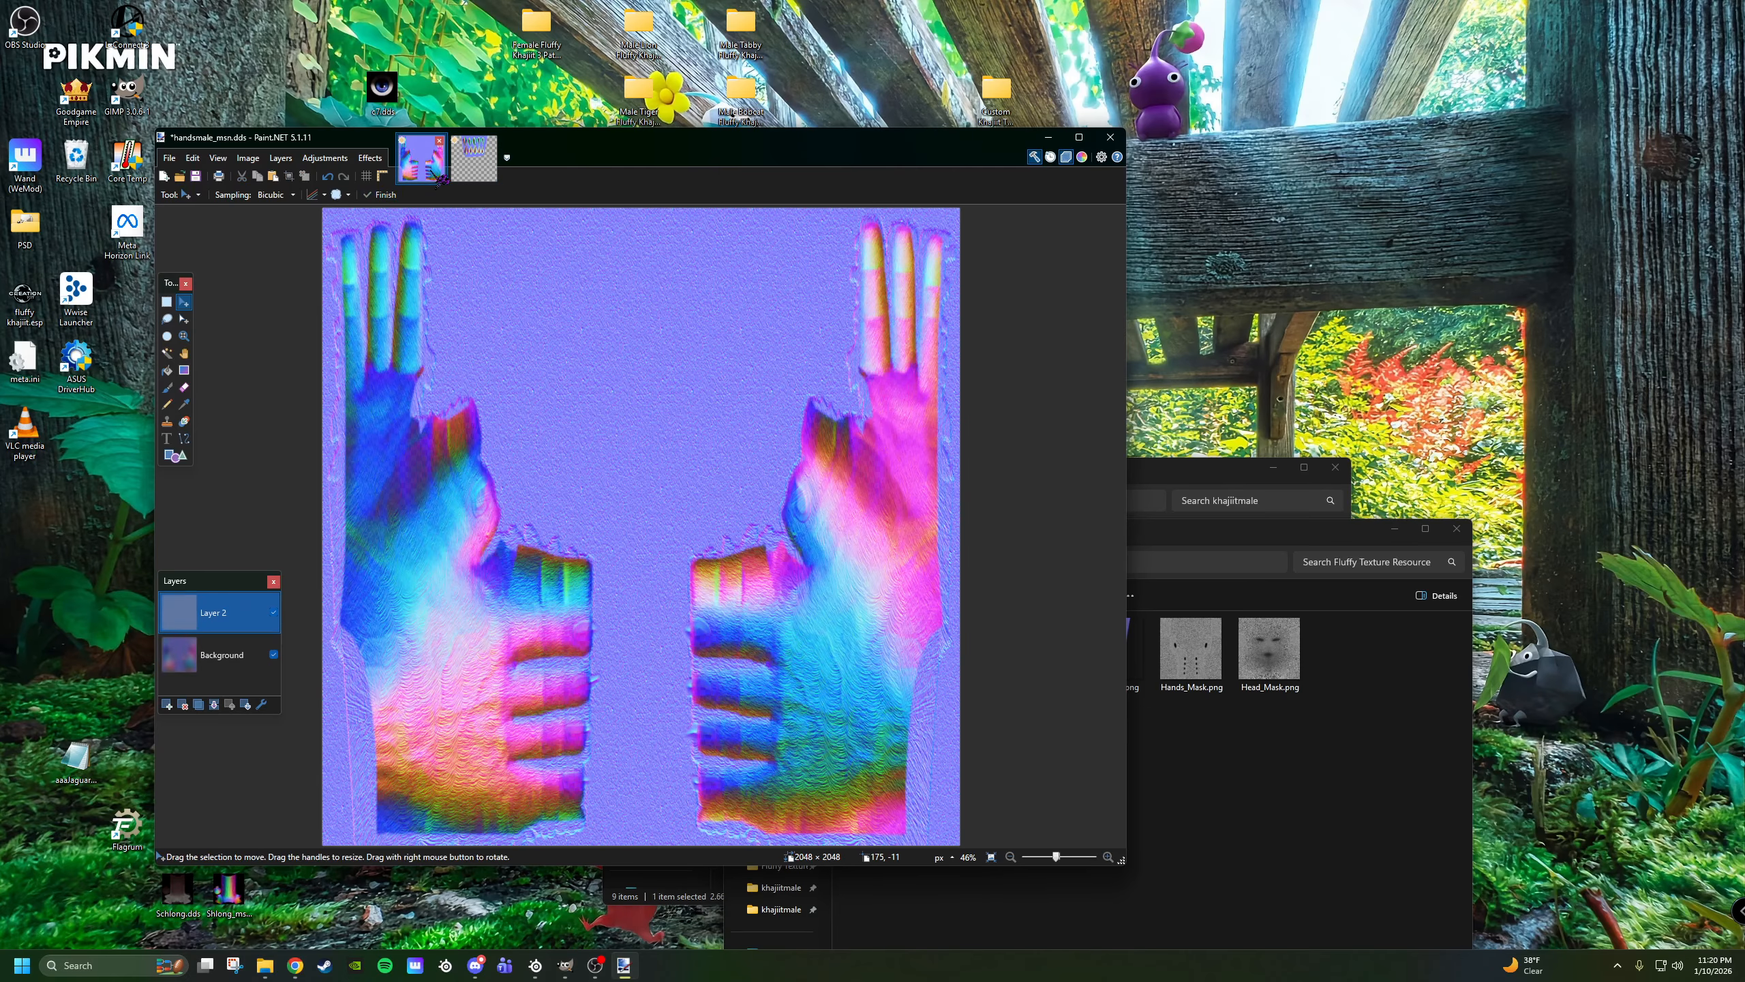
left_click(193, 158)
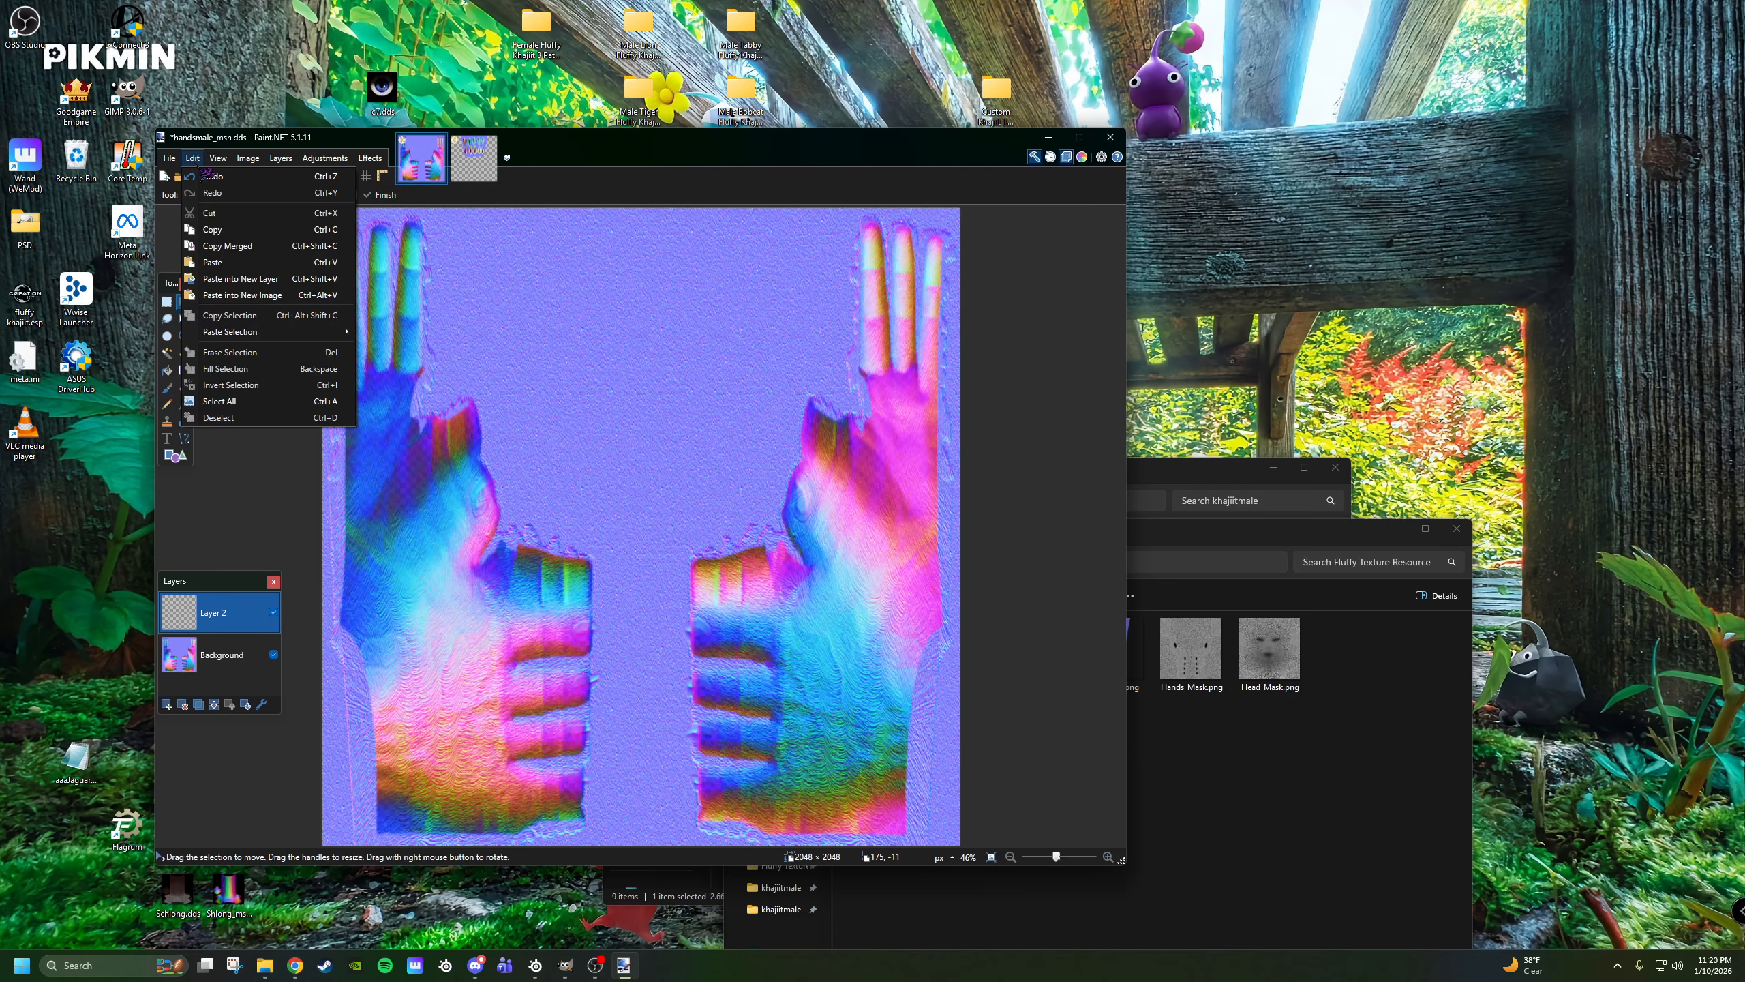
left_click(213, 262)
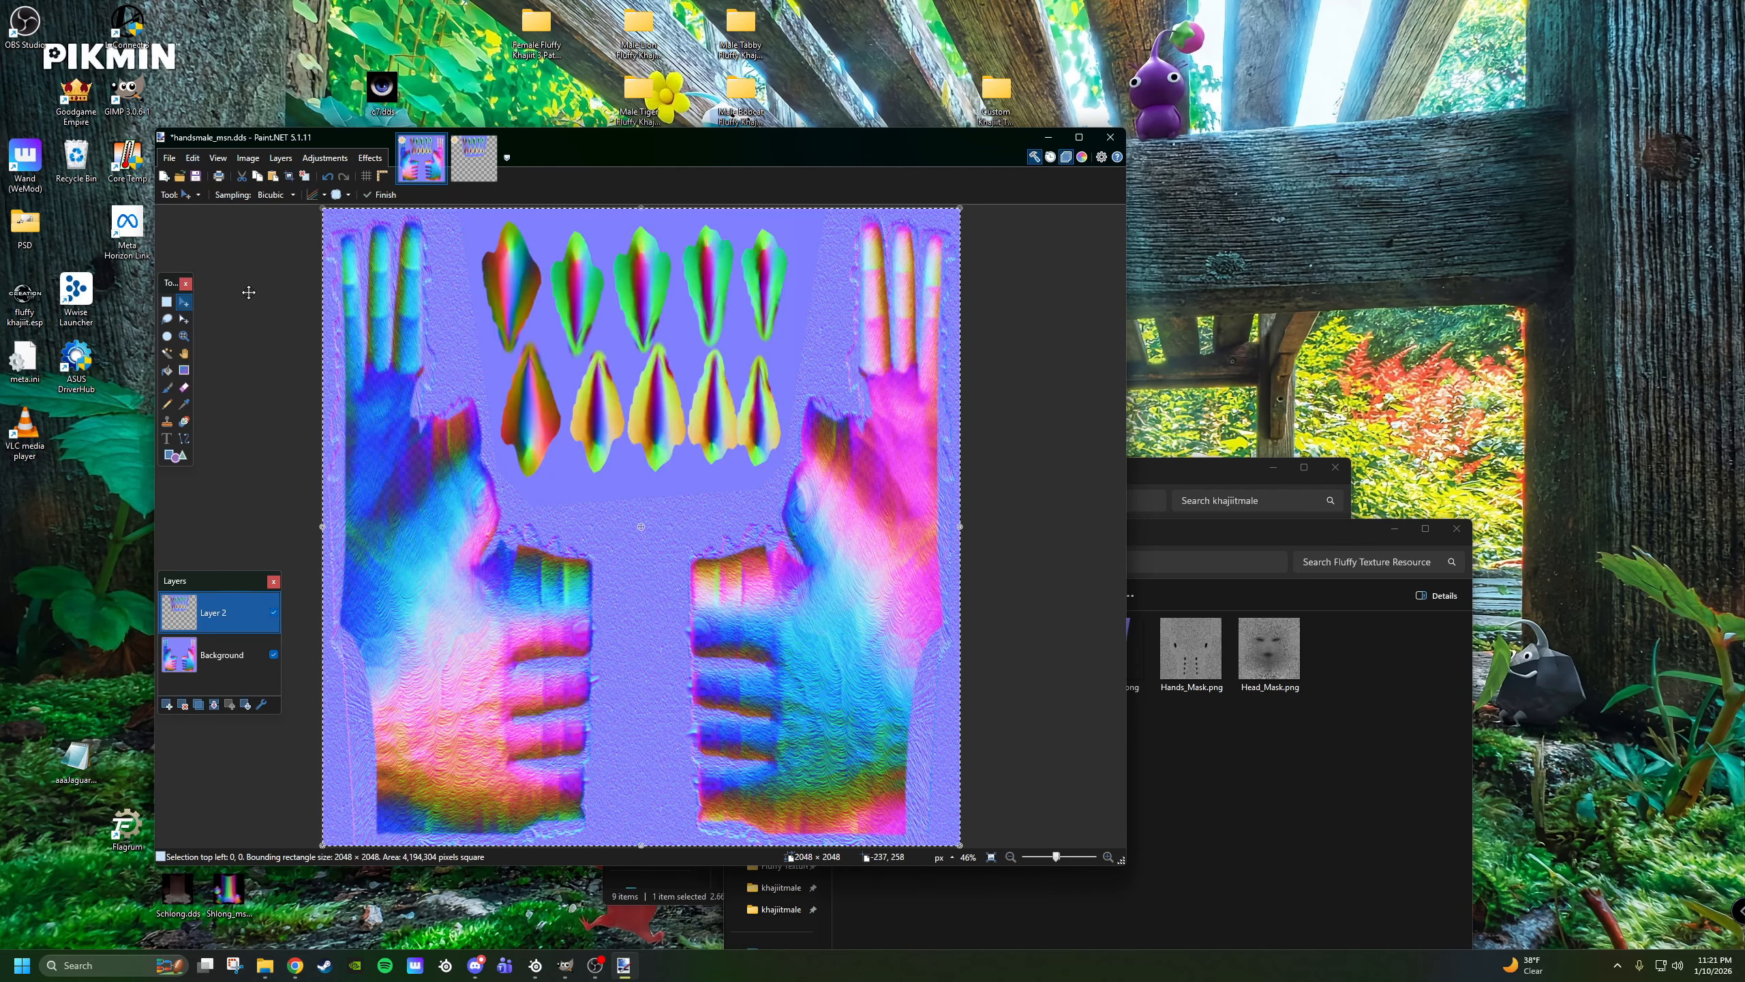
Merge the claw layer into the background and save handsmale_msn.dds as BC7 (Linear, DX 11+) with generated mip maps.
left_click(214, 705)
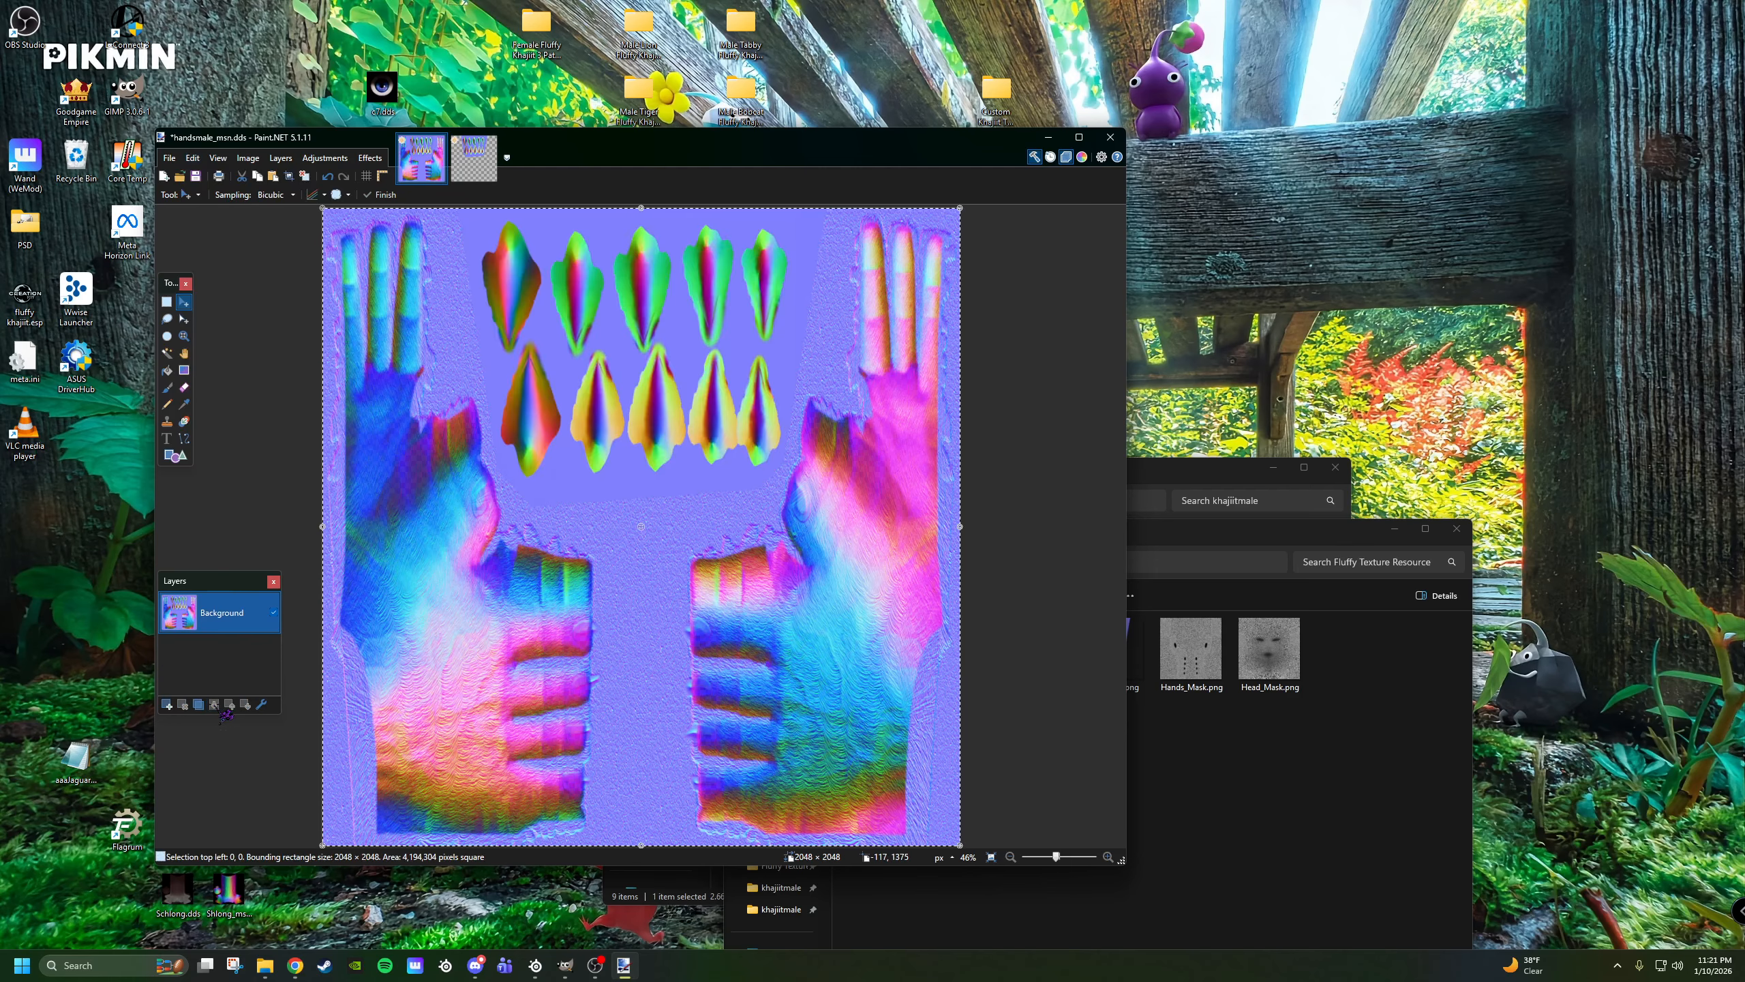
left_click(183, 177)
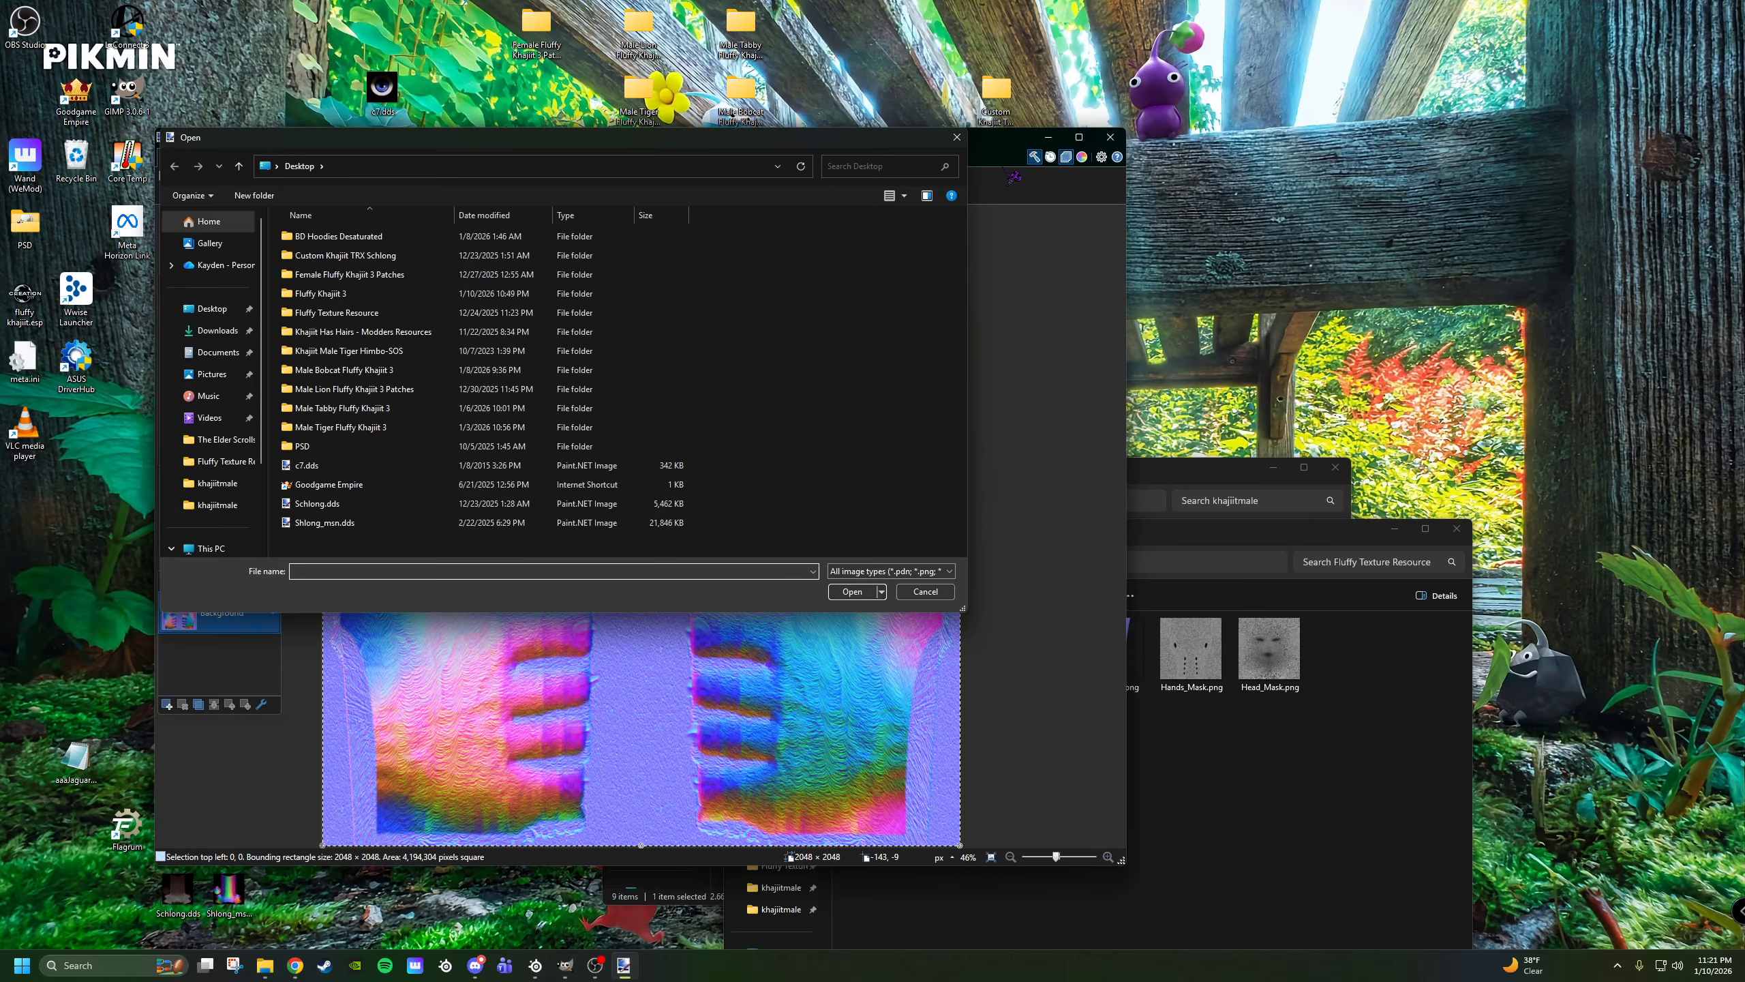
left_click(955, 138)
left_click(196, 177)
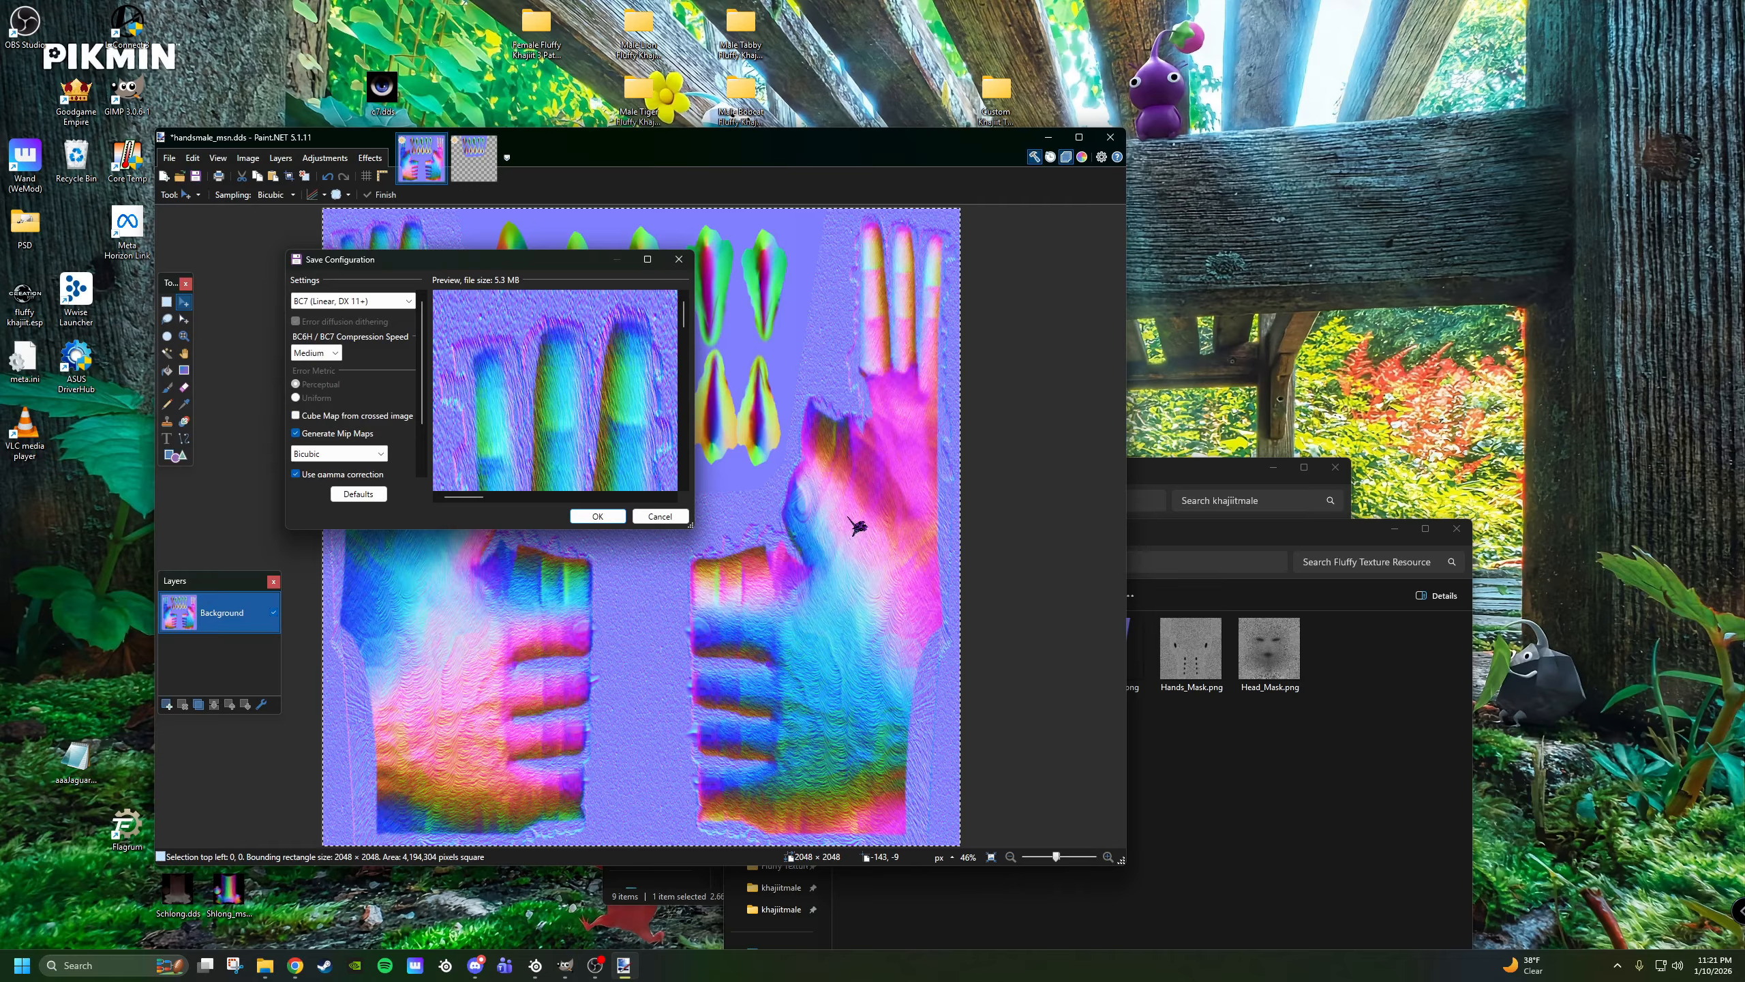
left_click(597, 515)
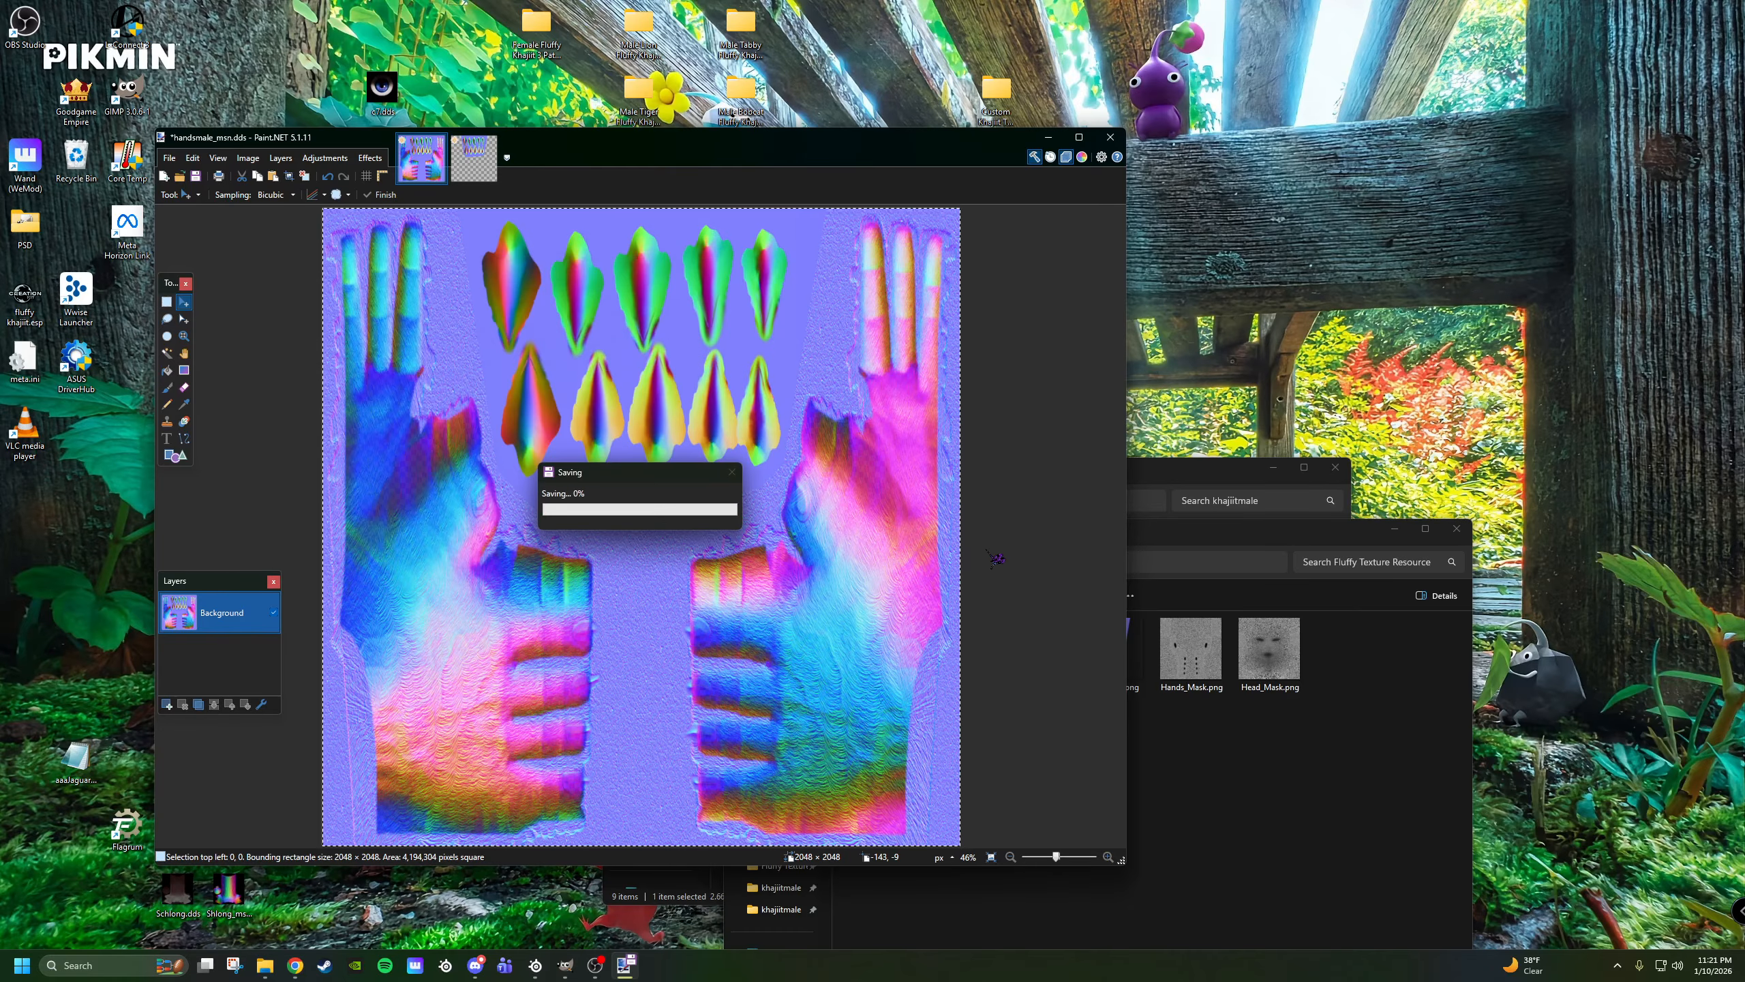
Close Paint.NET, discarding the changes to Claw_NM.png, and close the Fluffy Texture Resource folder.
left_click(1111, 137)
left_click(574, 595)
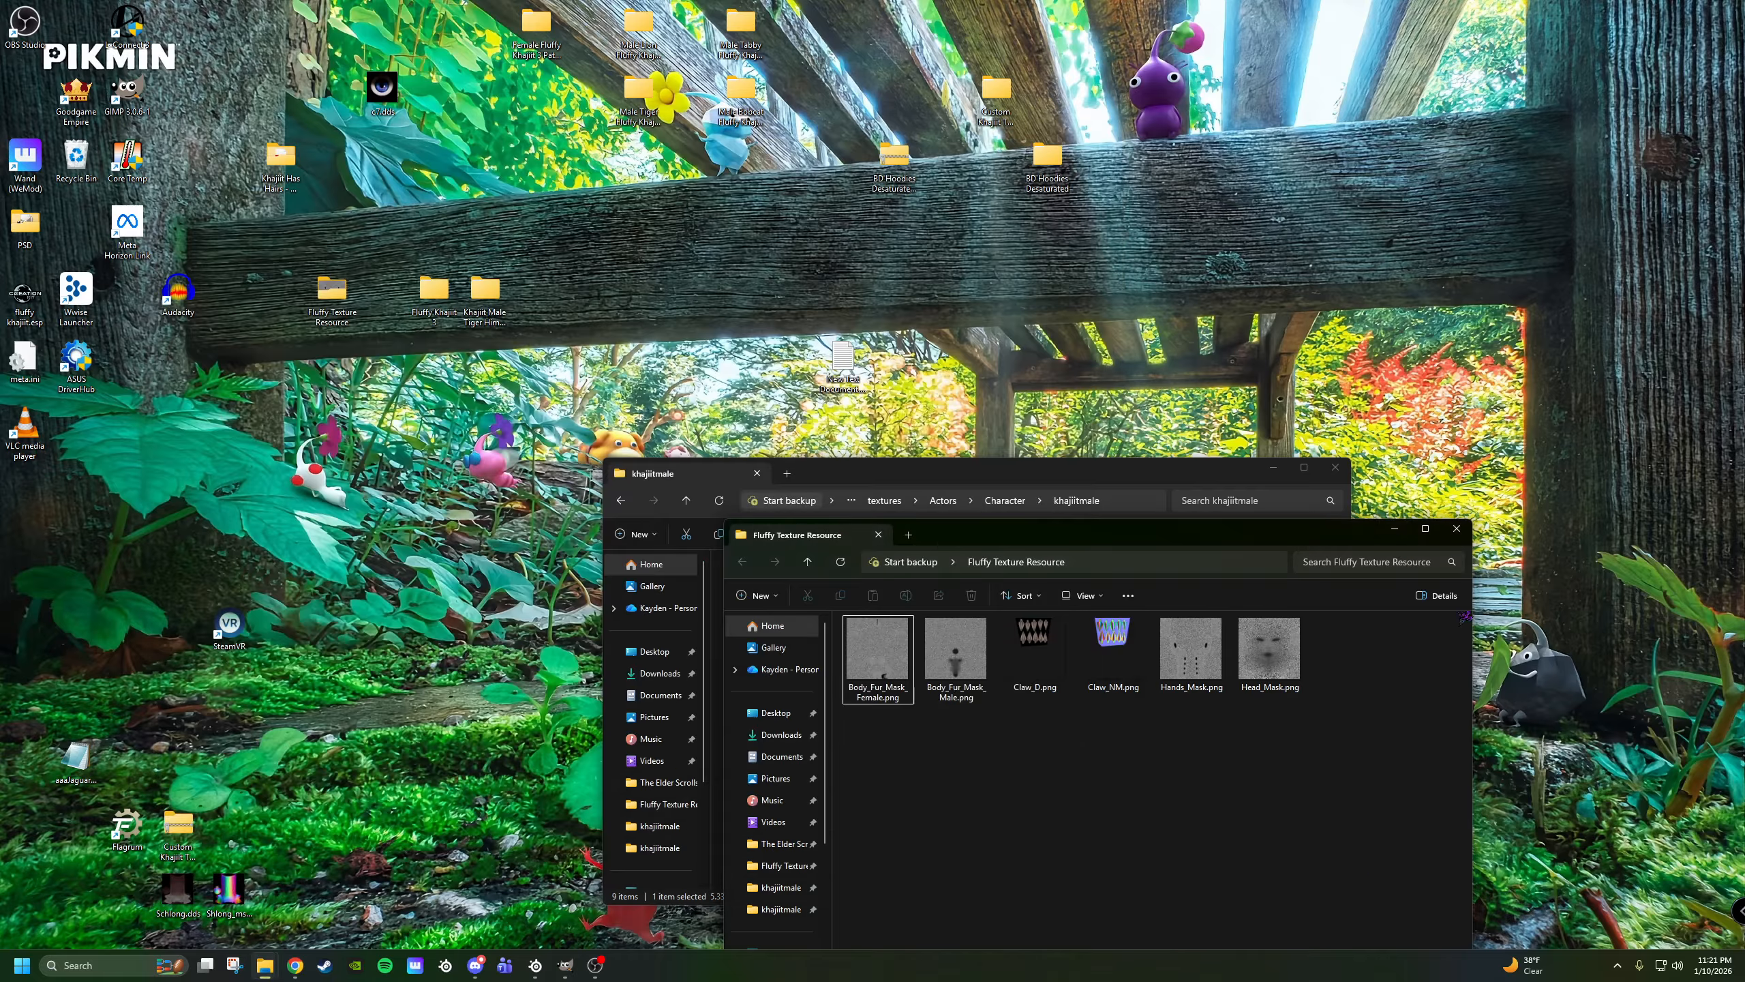
left_click_drag(1347, 538, 1248, 686)
left_click_drag(1256, 741, 1257, 742)
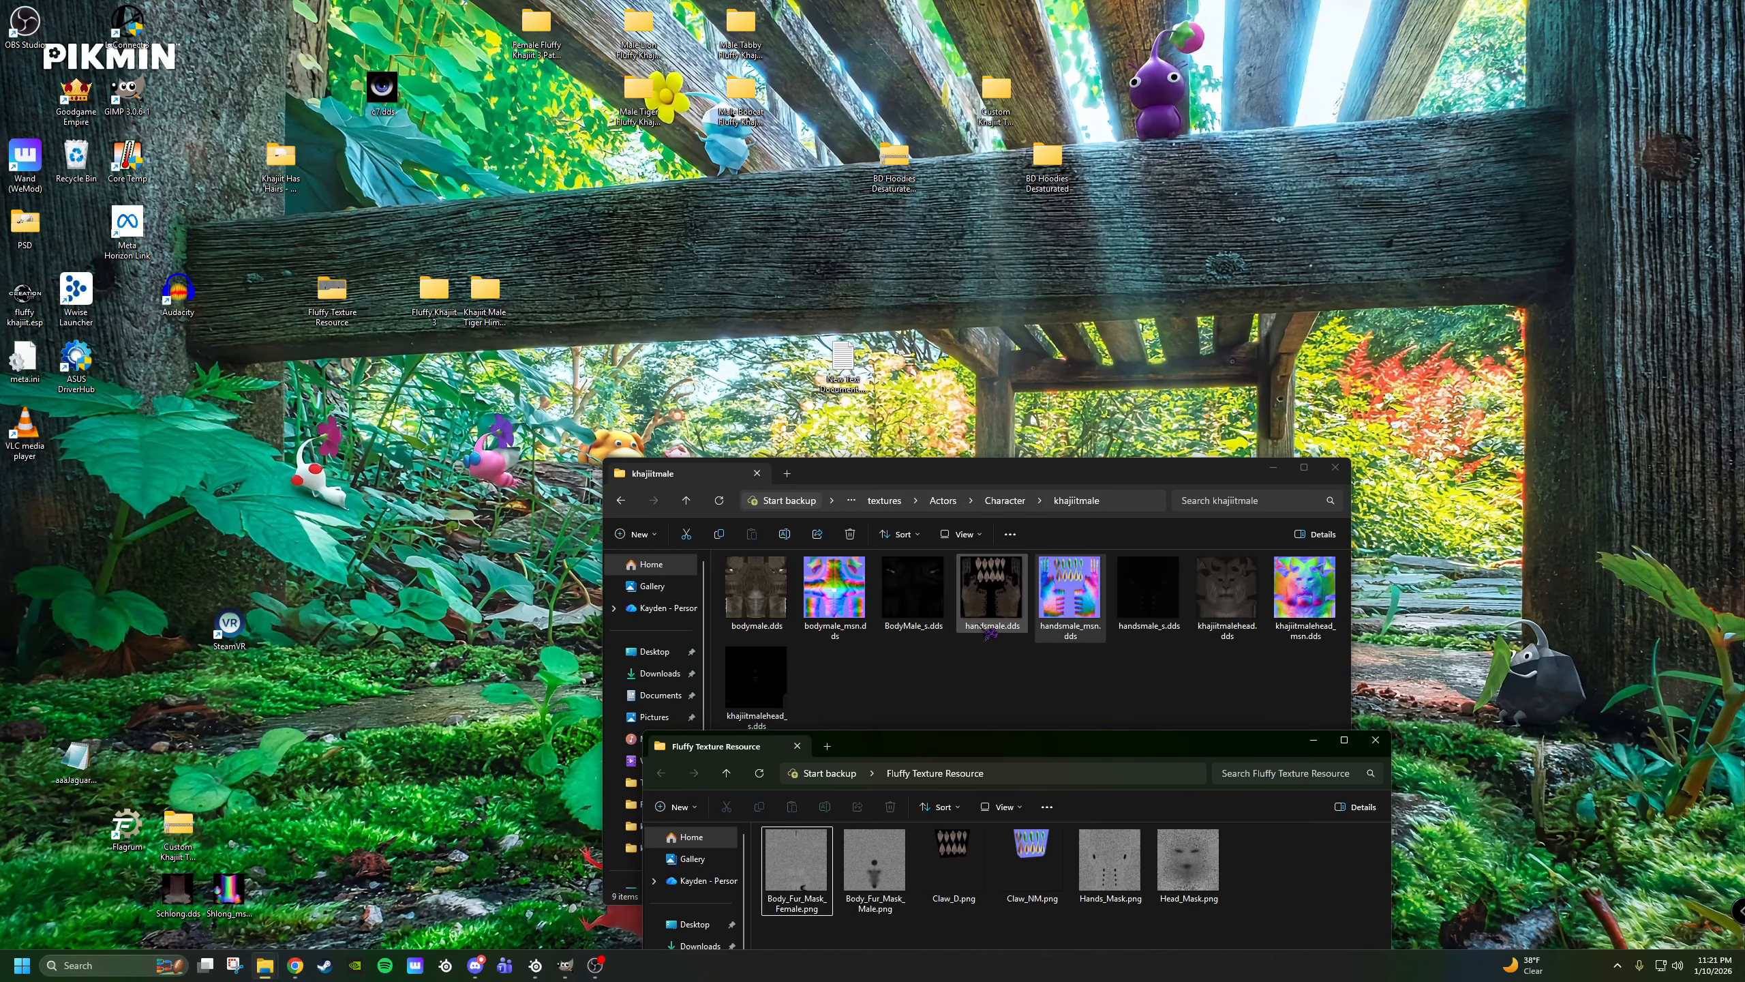
left_click(1385, 746)
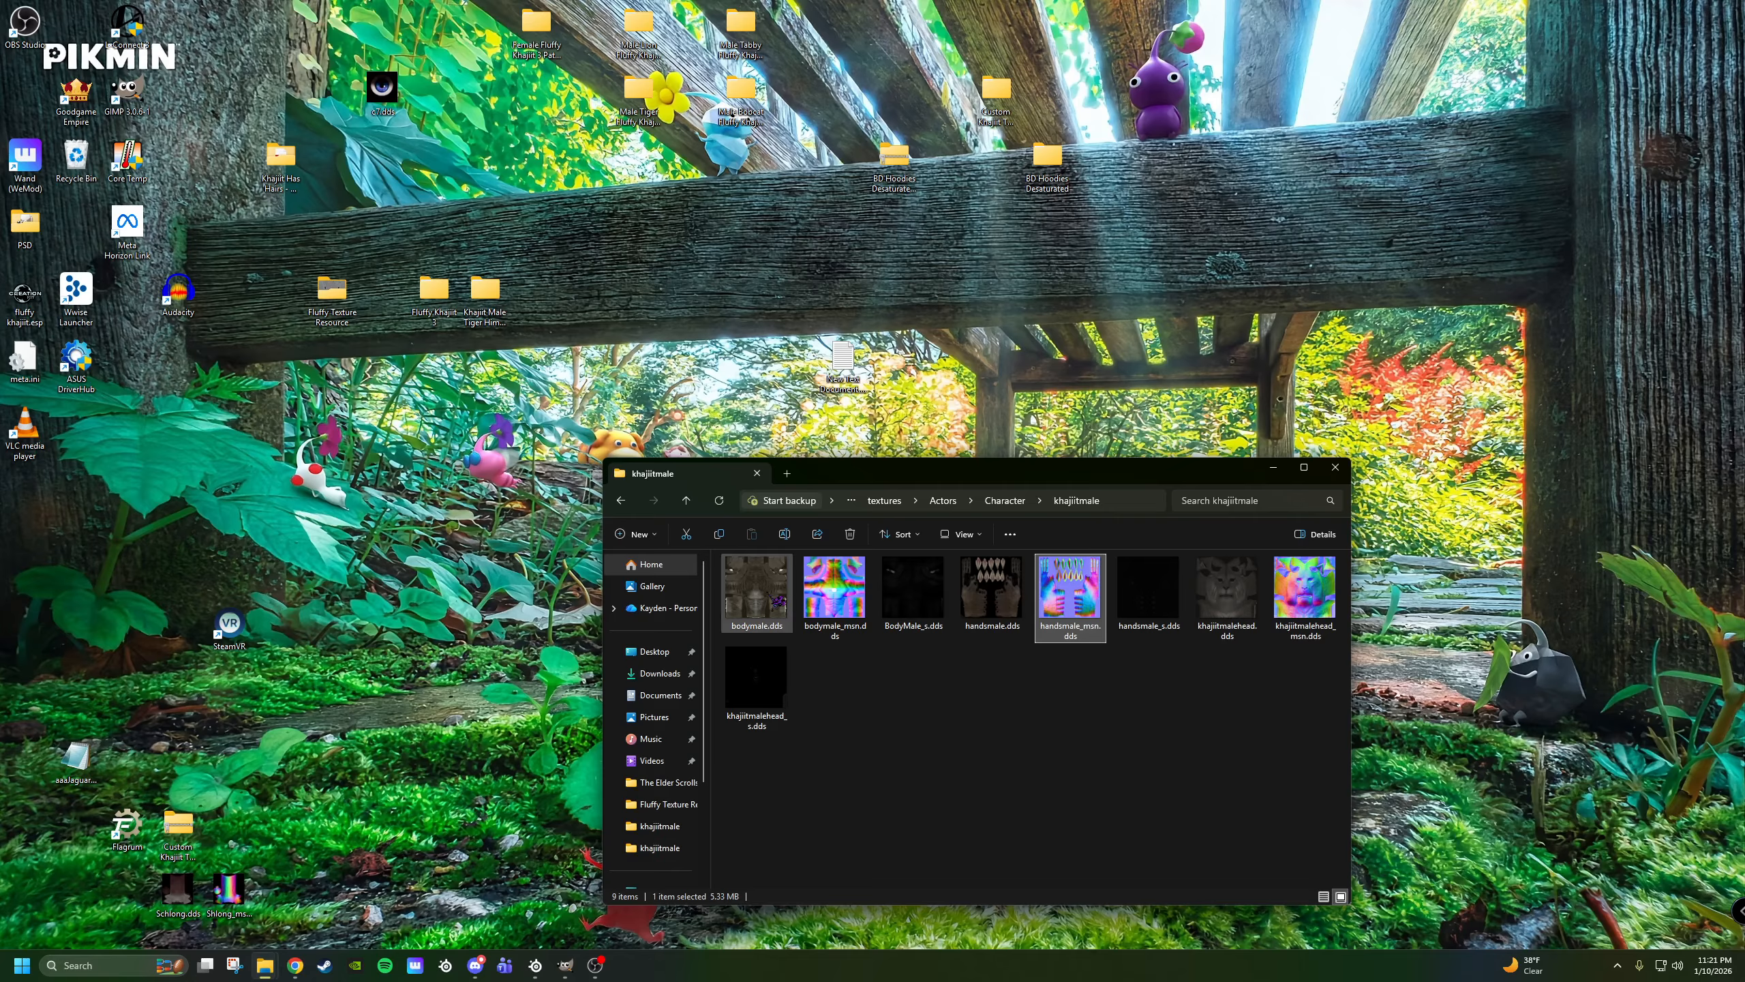
right_click(778, 600)
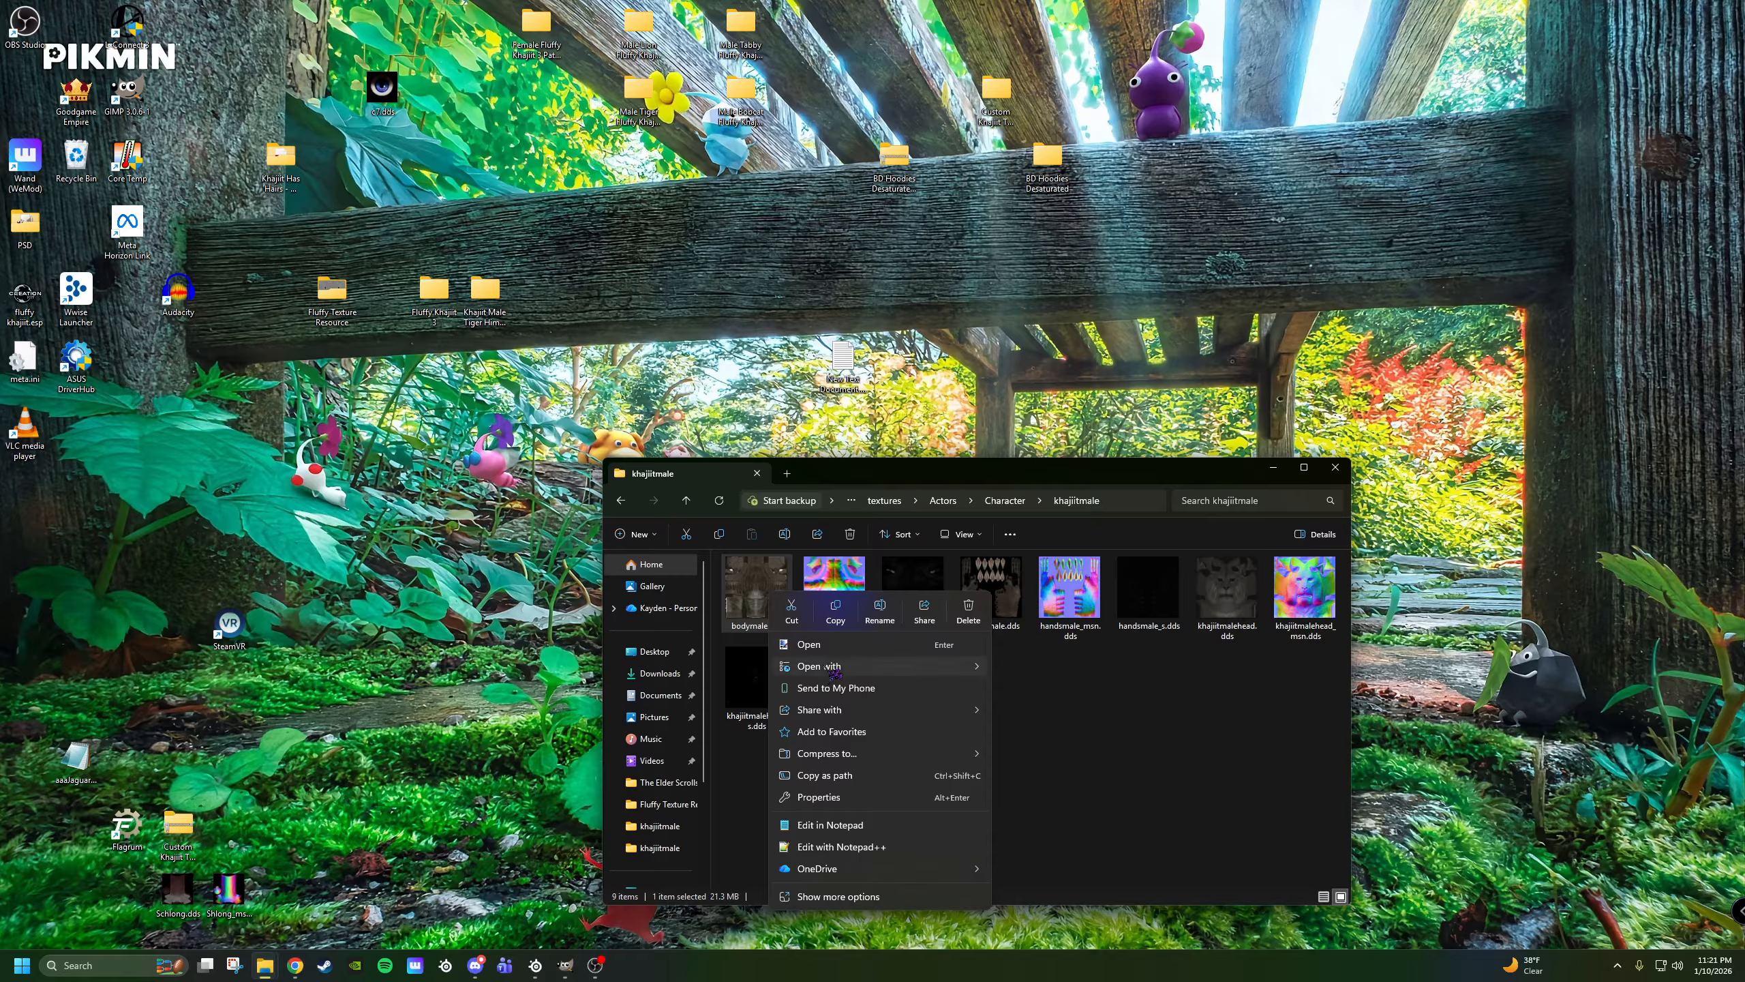
mouse_move(852, 666)
left_click(1049, 668)
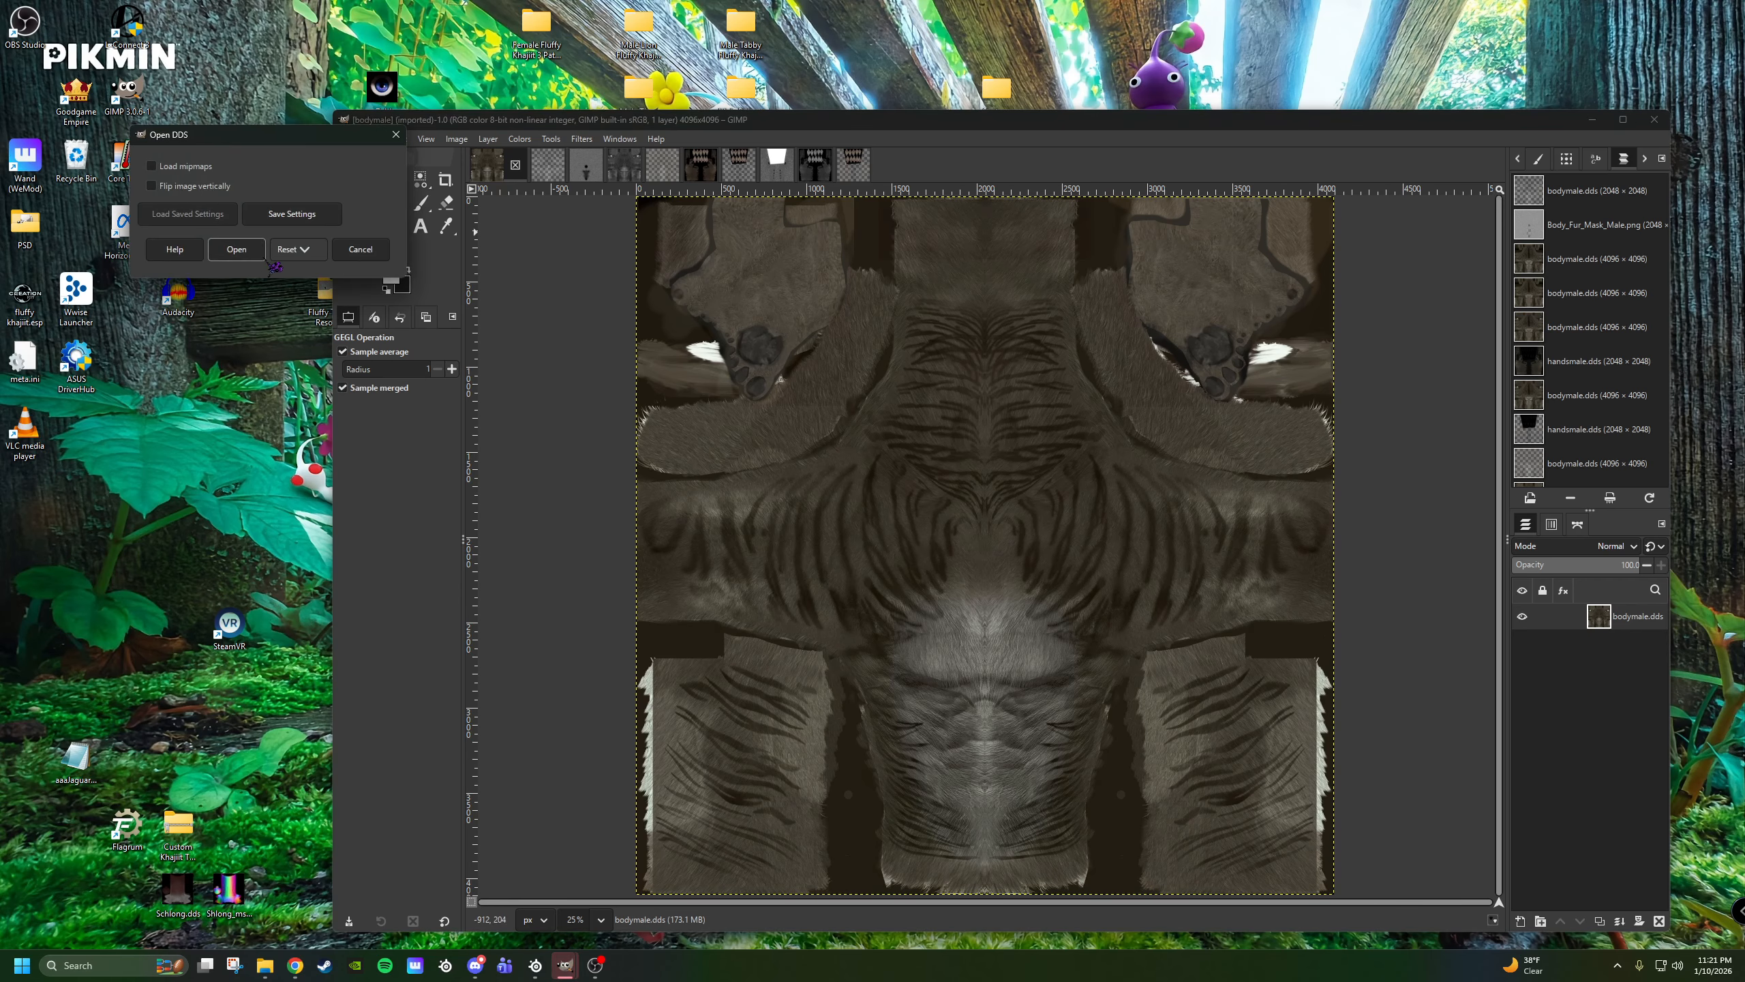
left_click(361, 249)
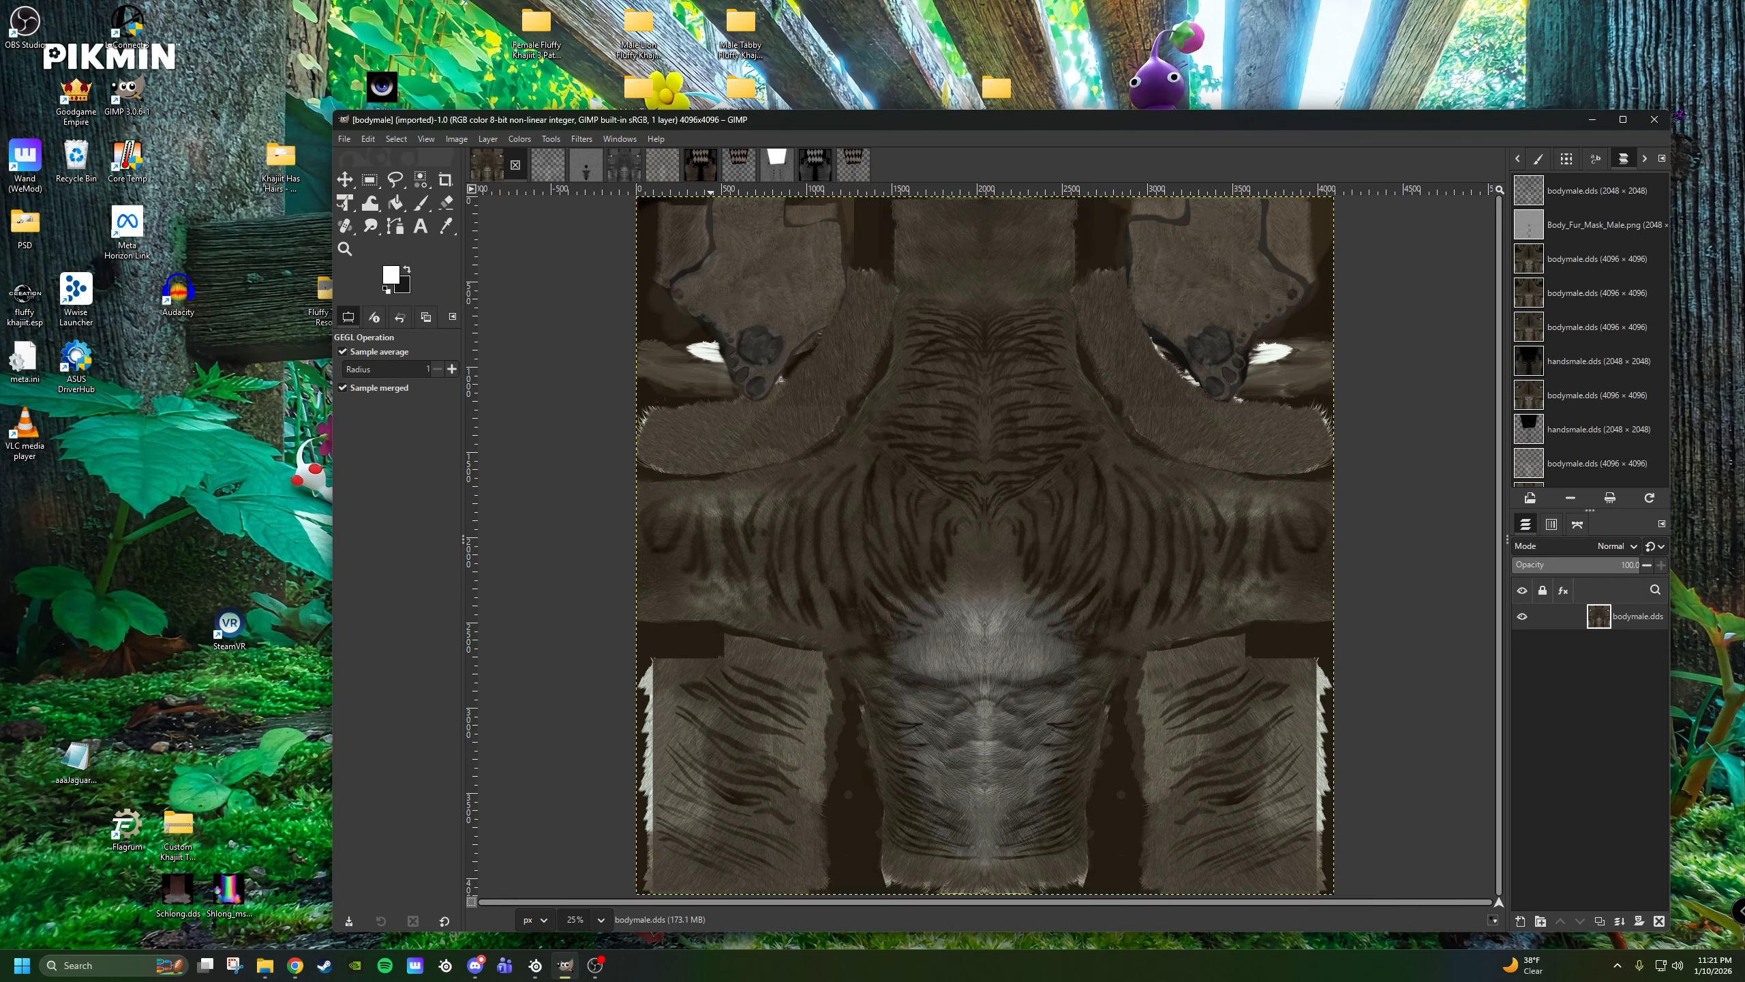
Close GIMP along with its previously open images, and open bodymale.dds from the khajiitmale folder in a fresh GIMP session.
left_click(1654, 119)
left_click(1024, 644)
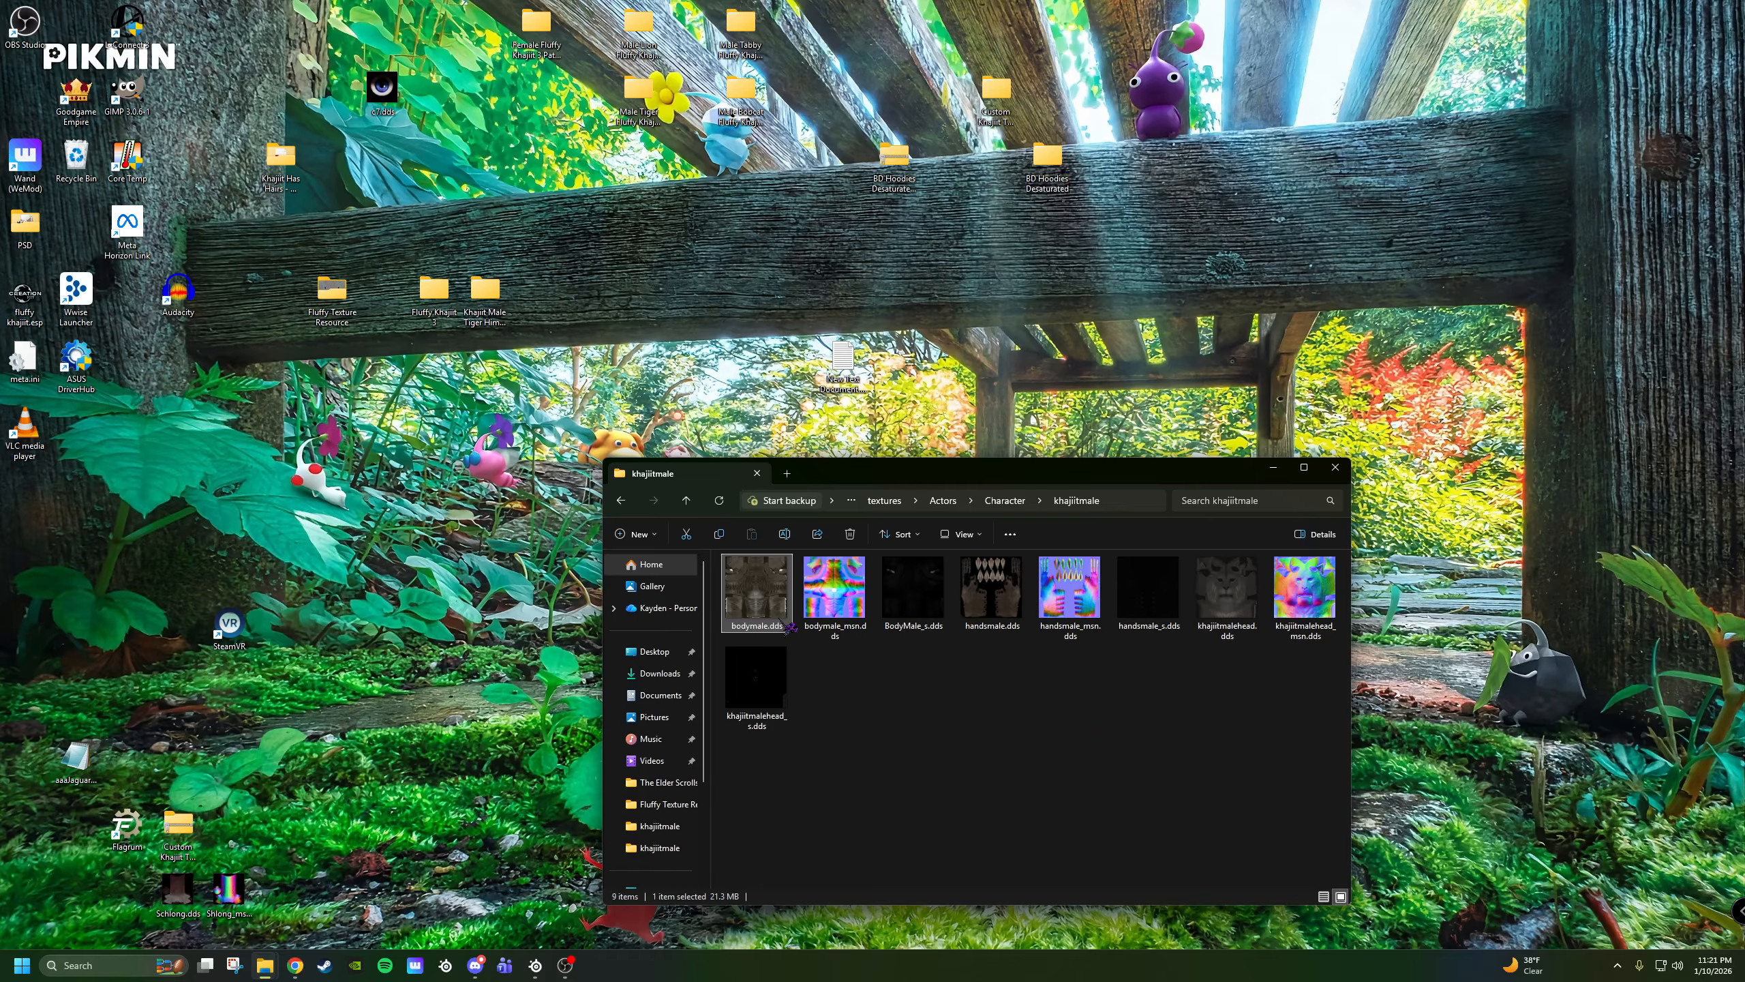
right_click(775, 596)
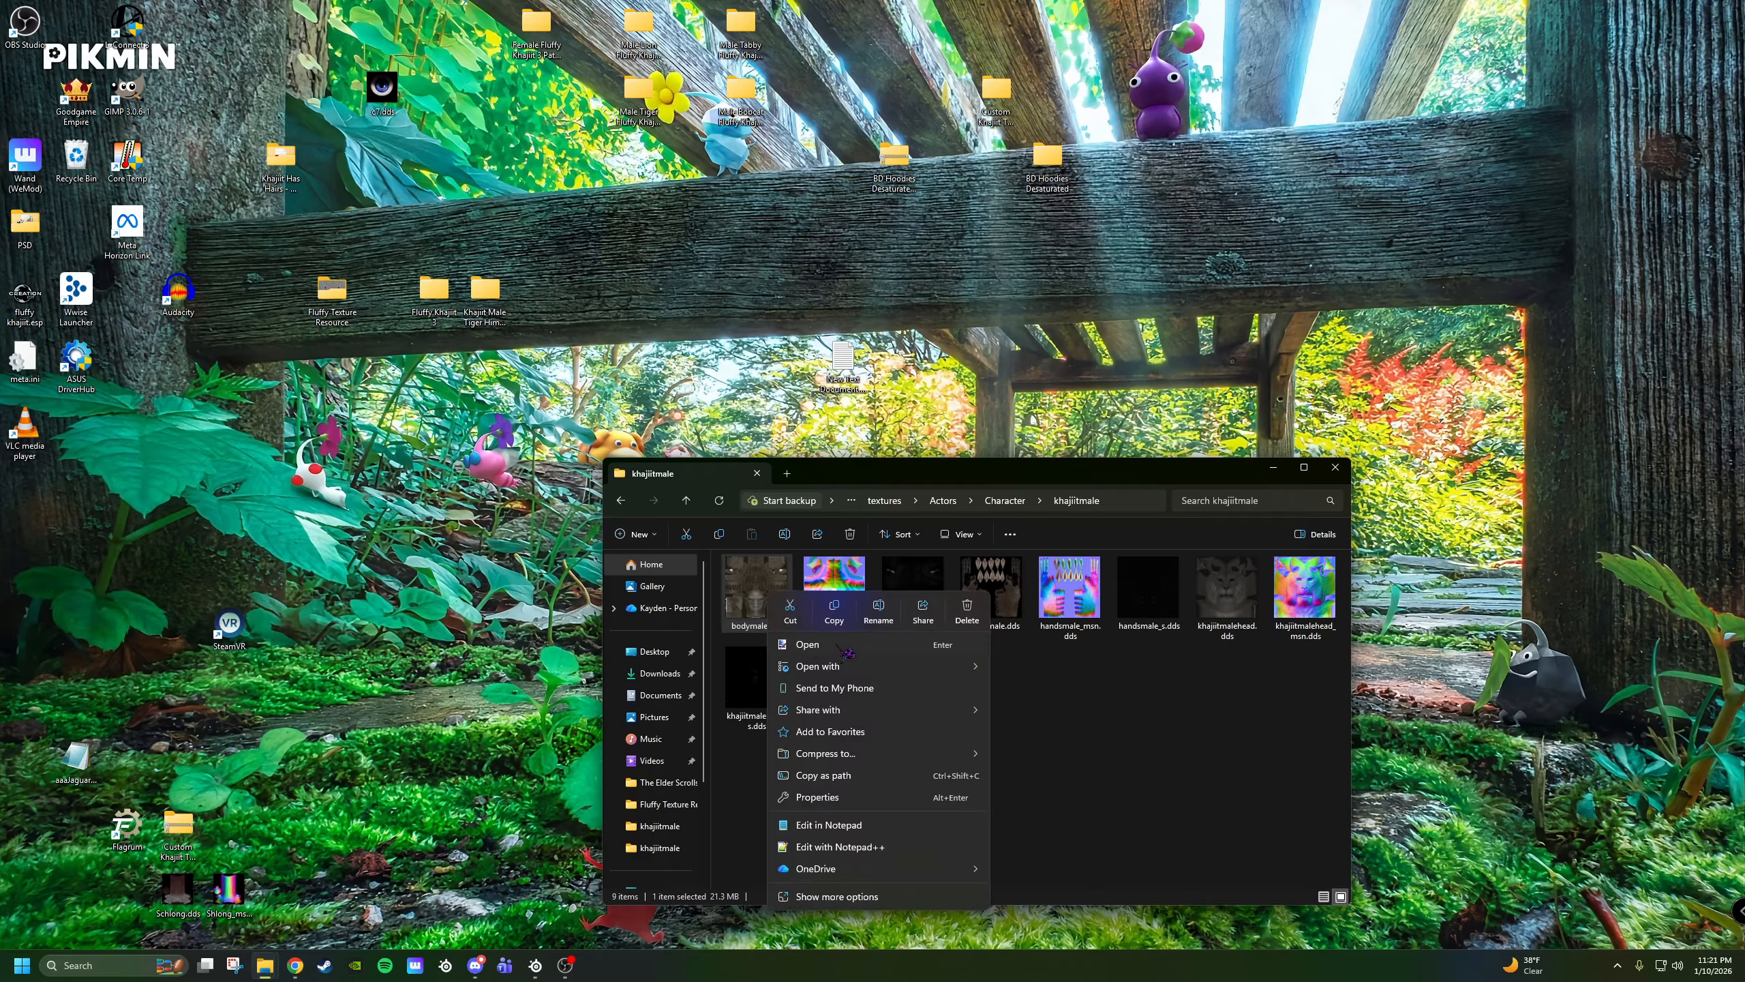
mouse_move(841, 670)
left_click(1051, 673)
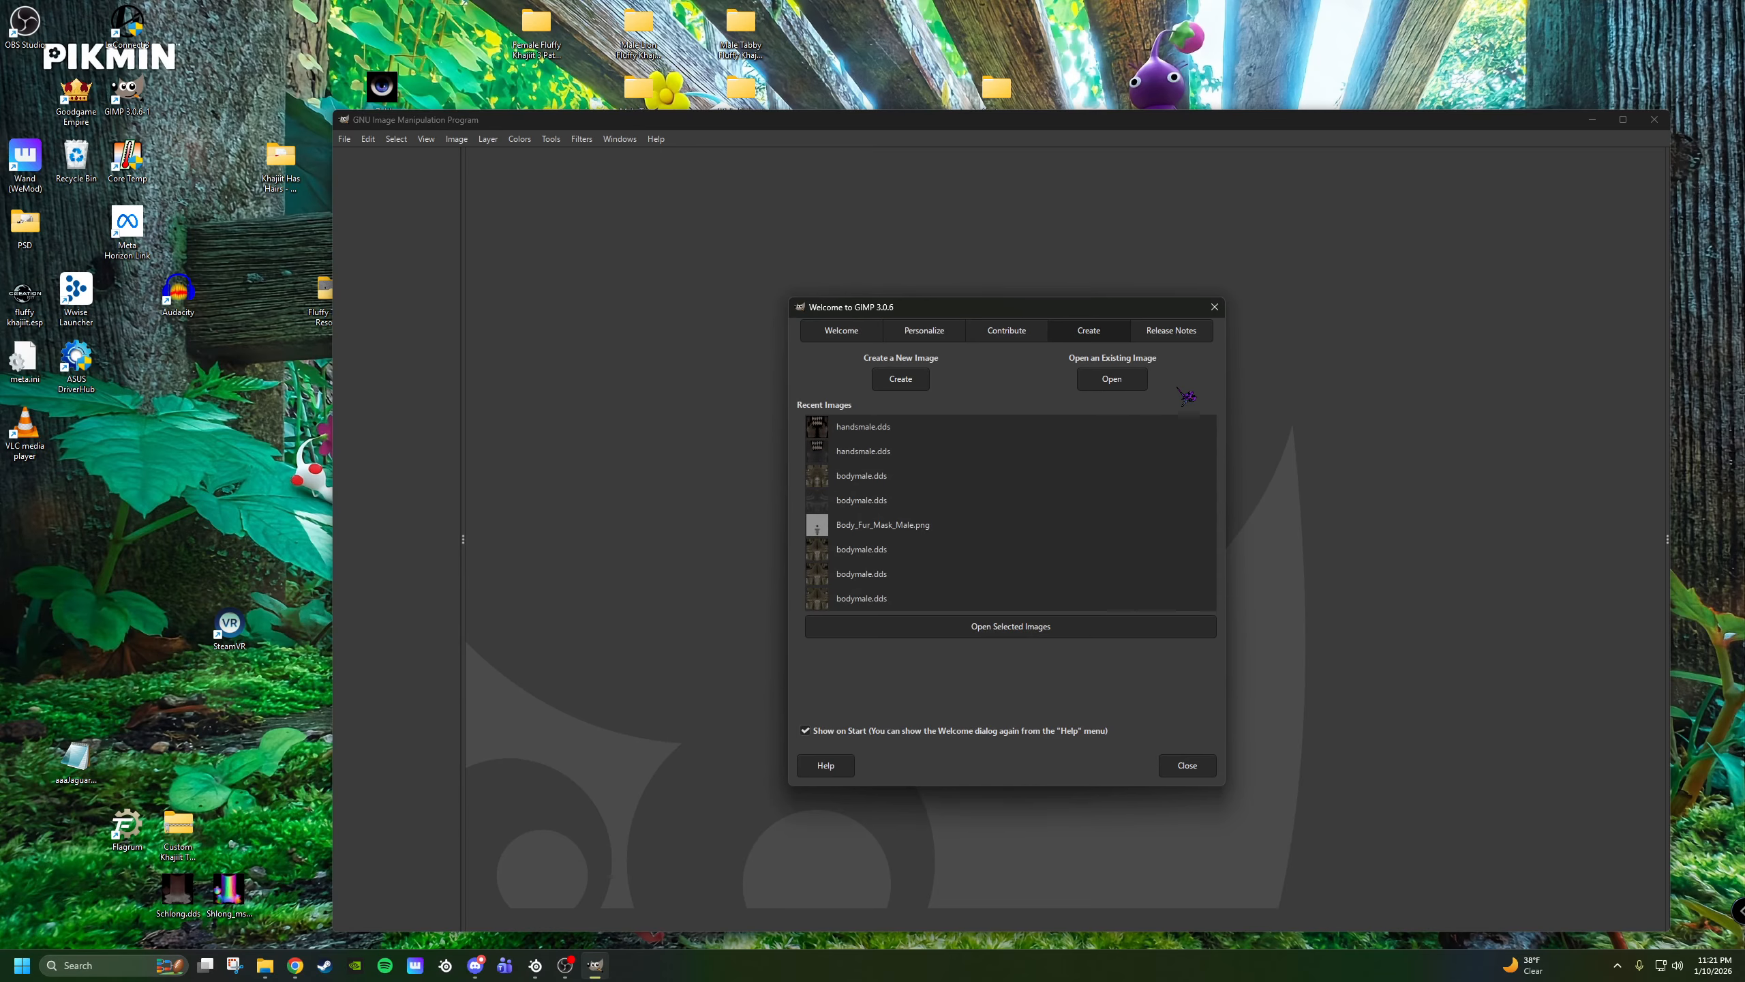
left_click(1187, 764)
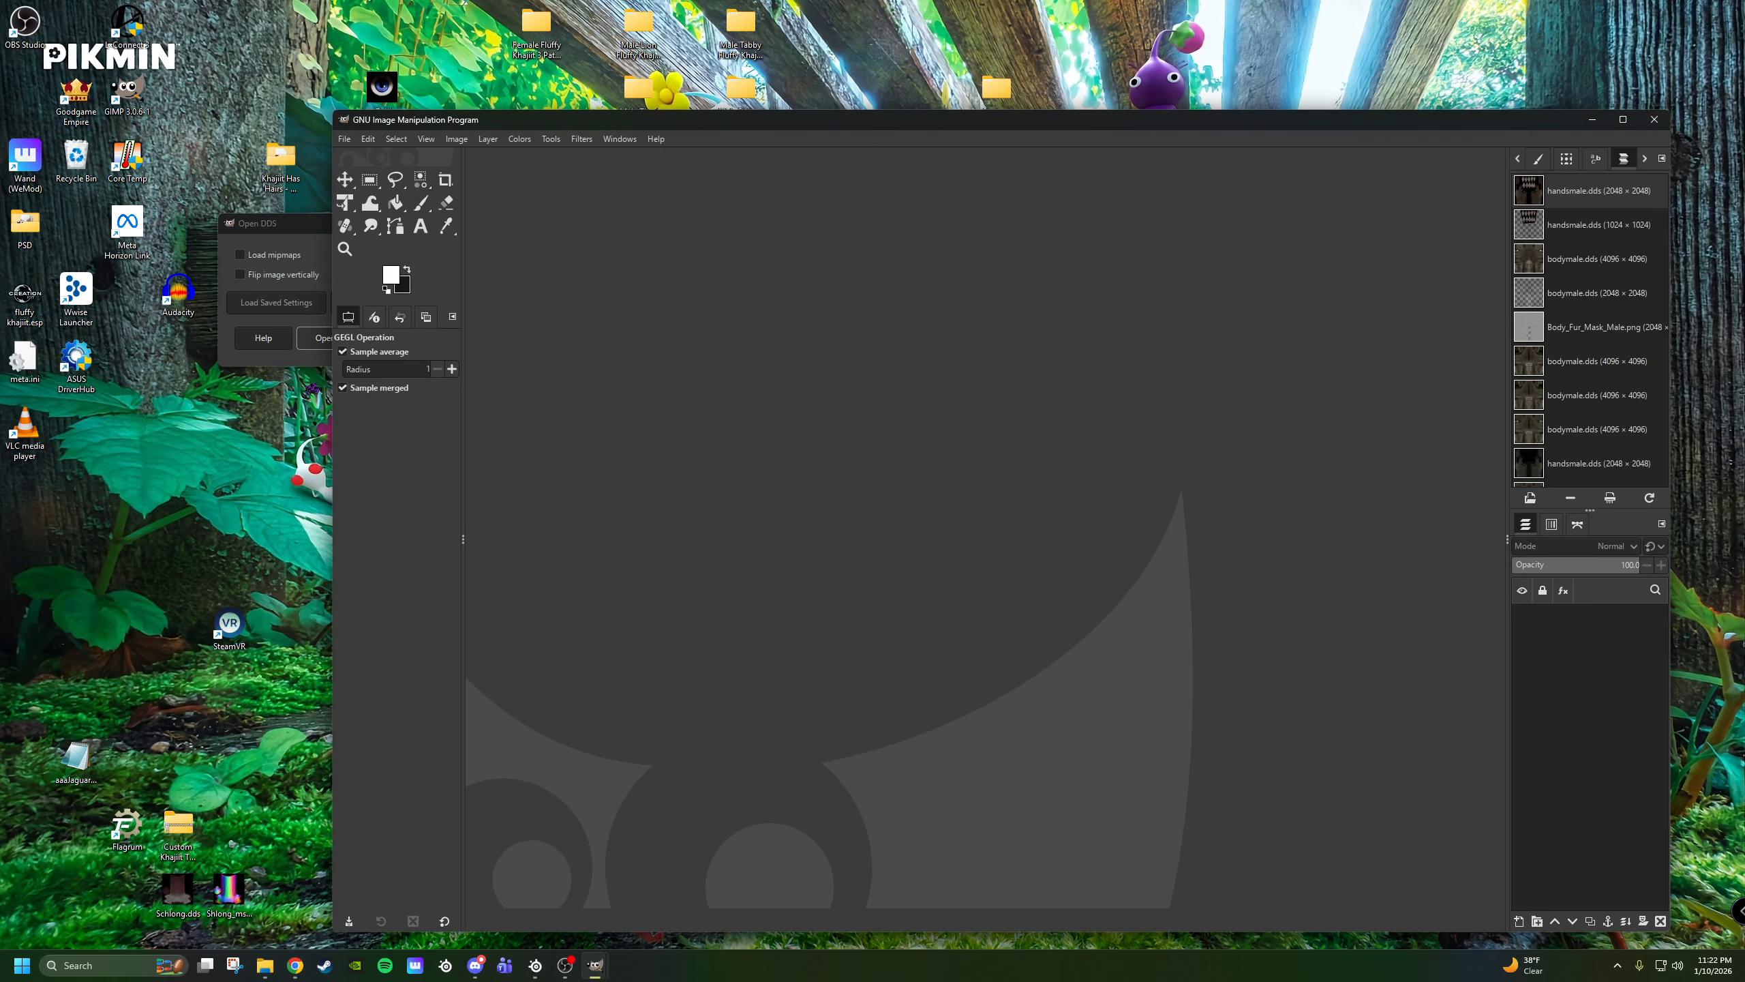
left_click(322, 249)
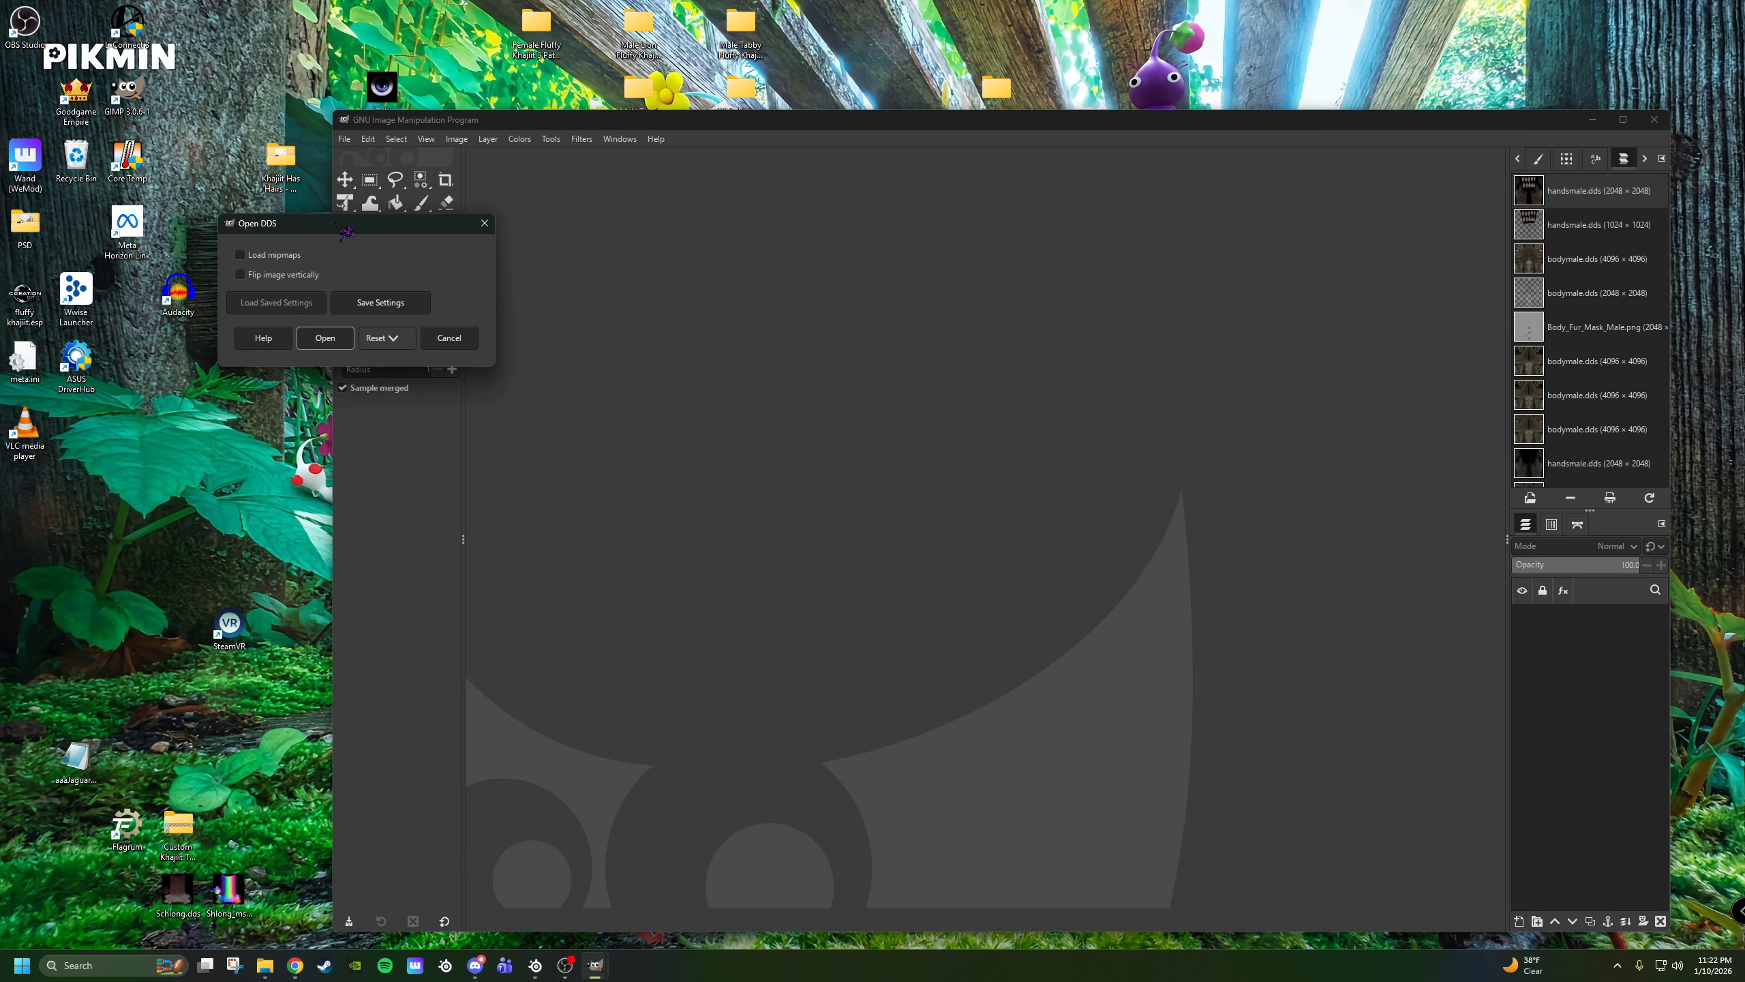
left_click(325, 337)
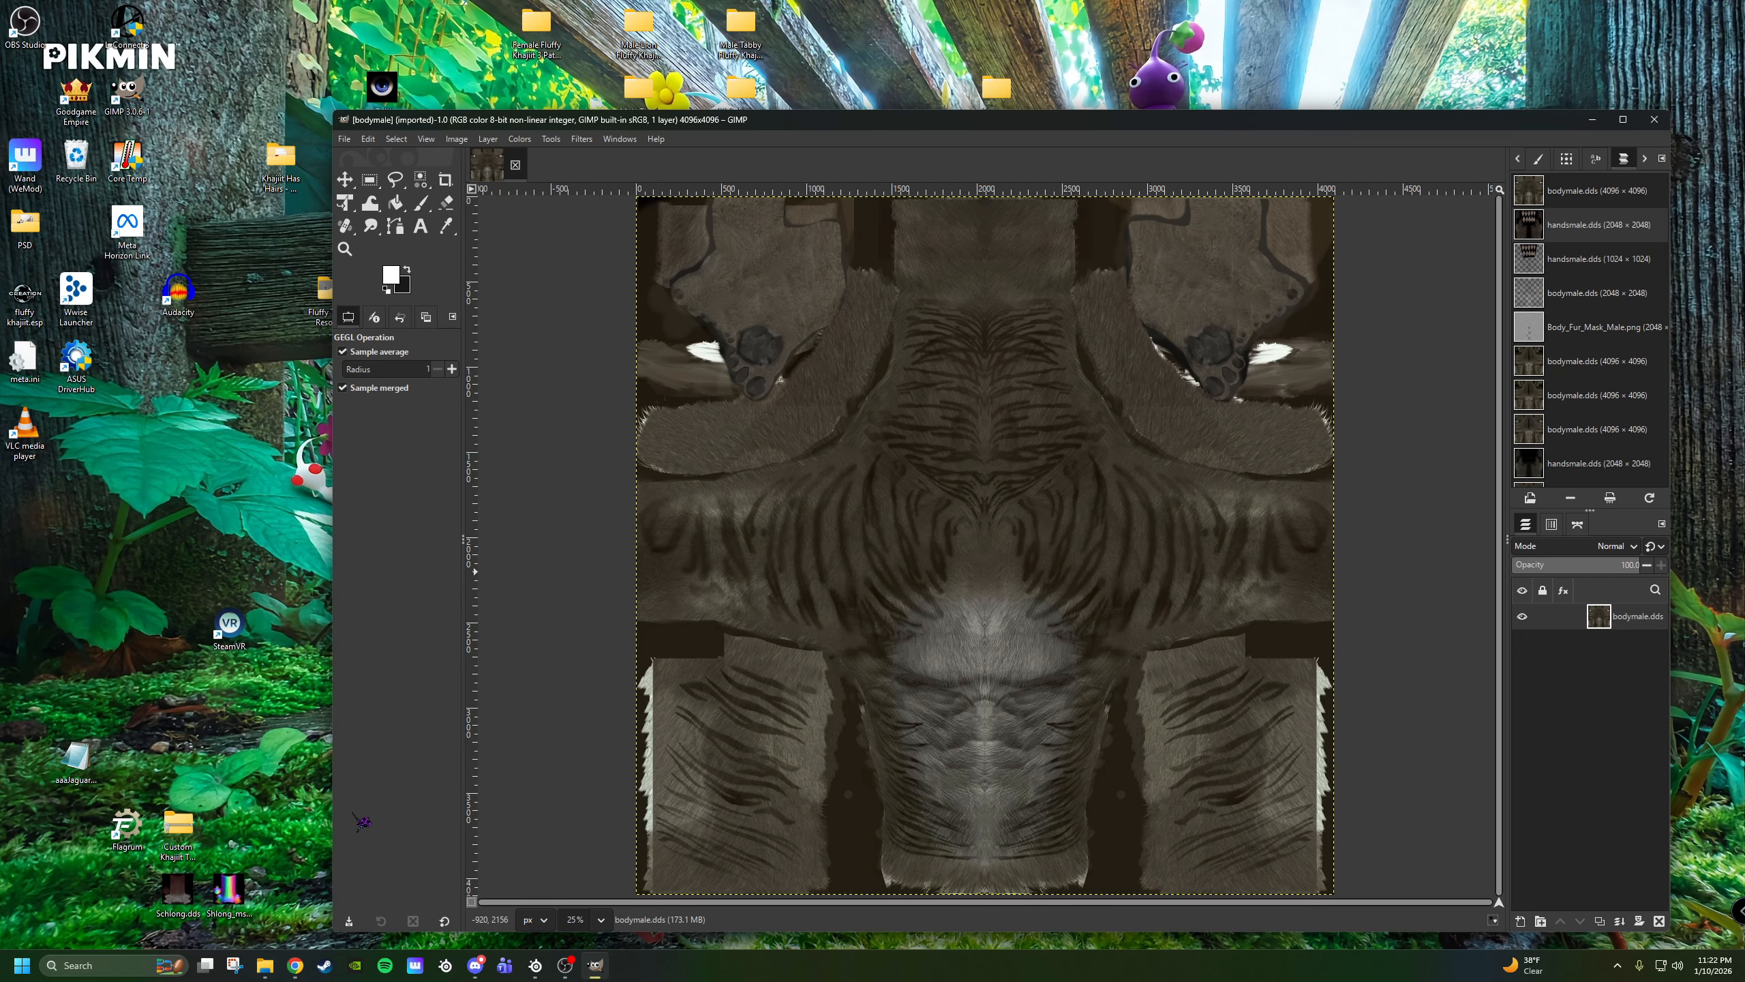
Switch to File Explorer and go to the textures/actors/character/khajiitmale folder inside Fluffy Khajiit 3.
mouse_move(275, 969)
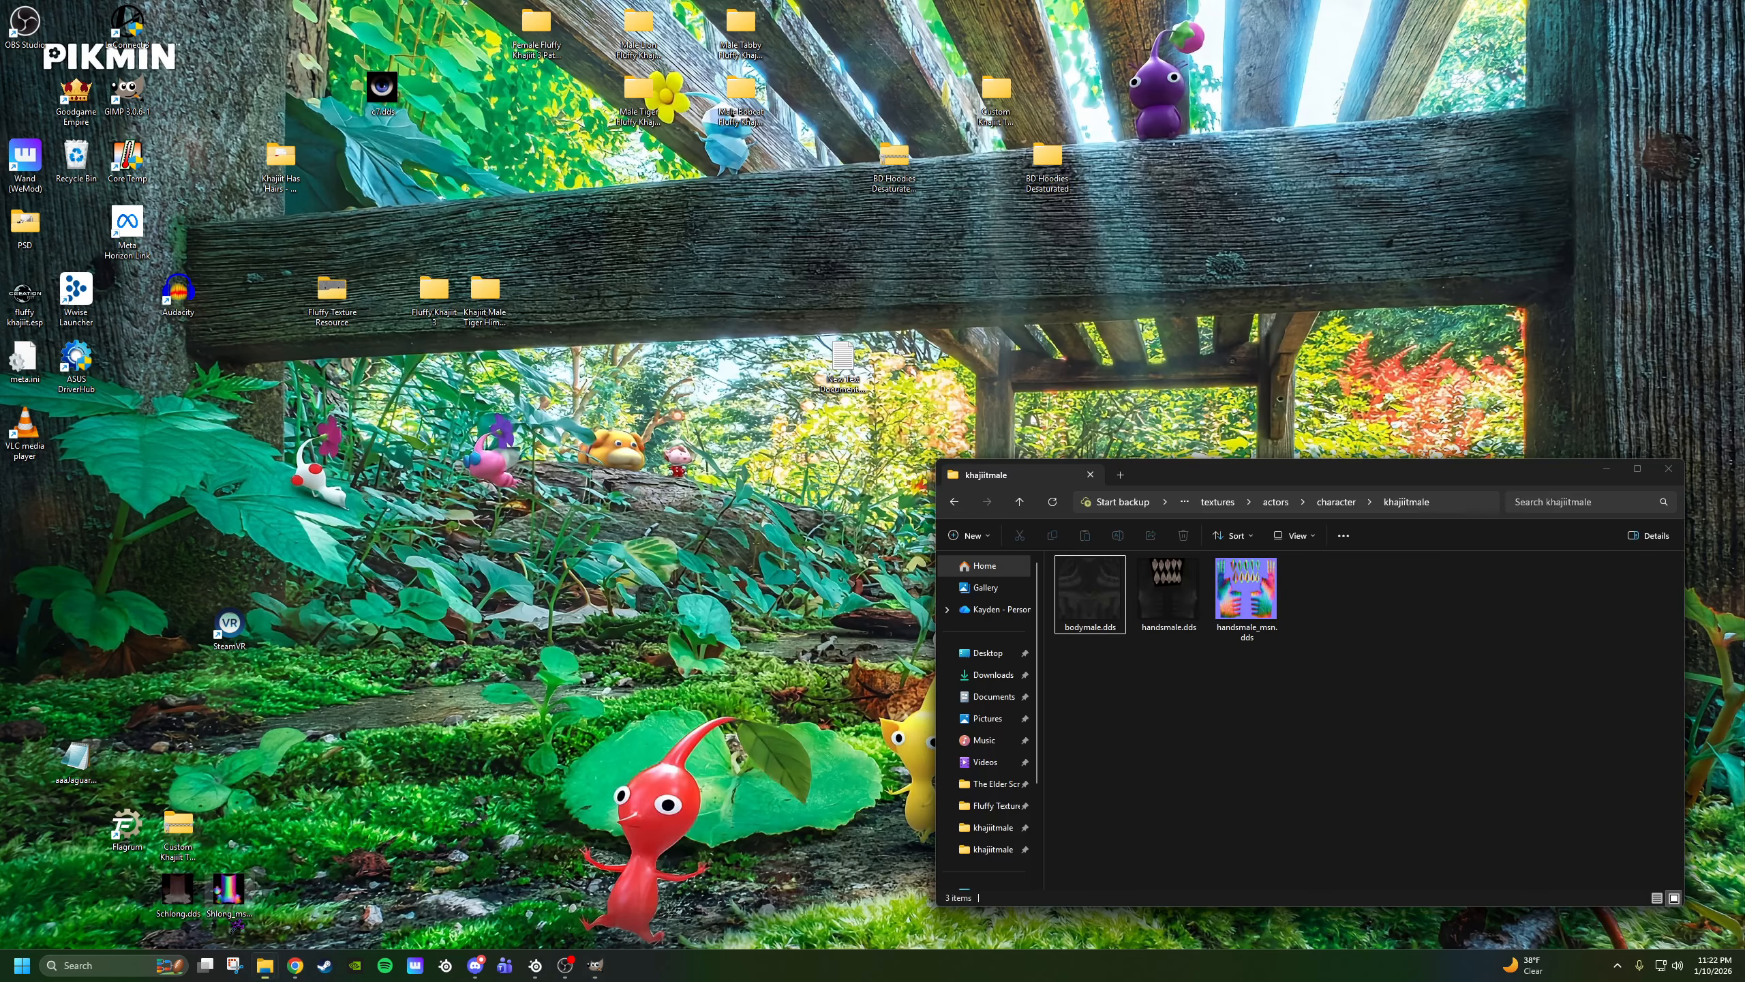
left_click(227, 918)
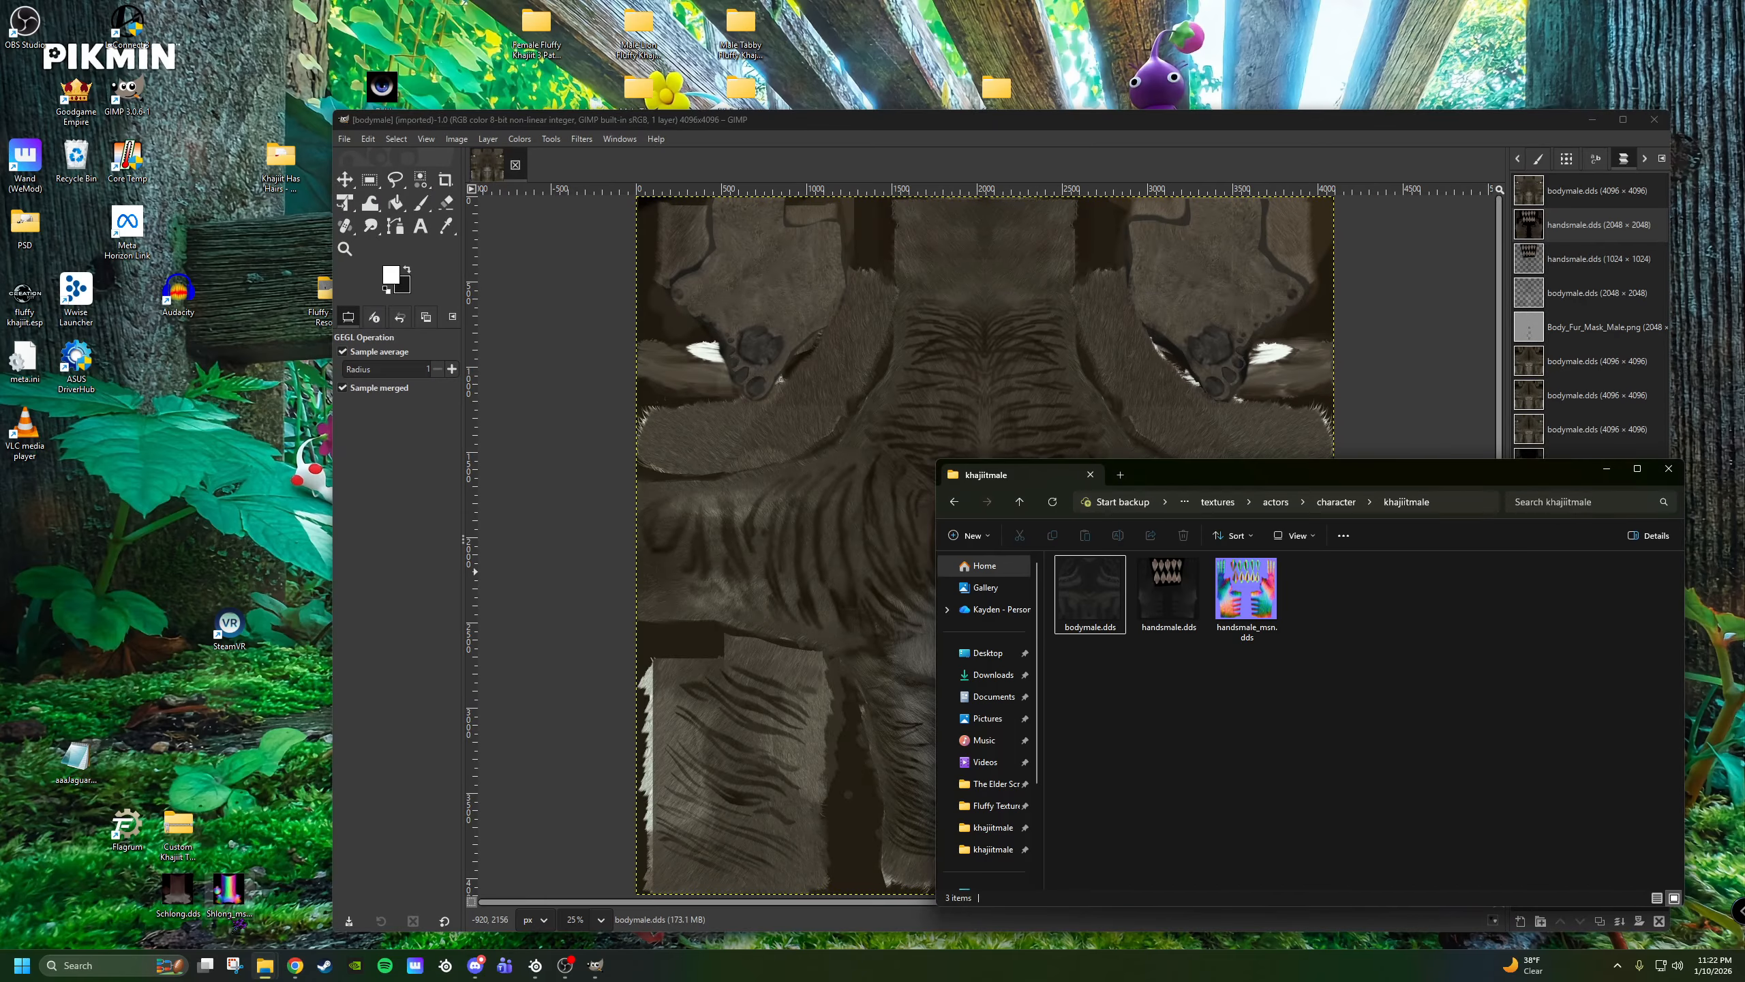
left_click(1222, 503)
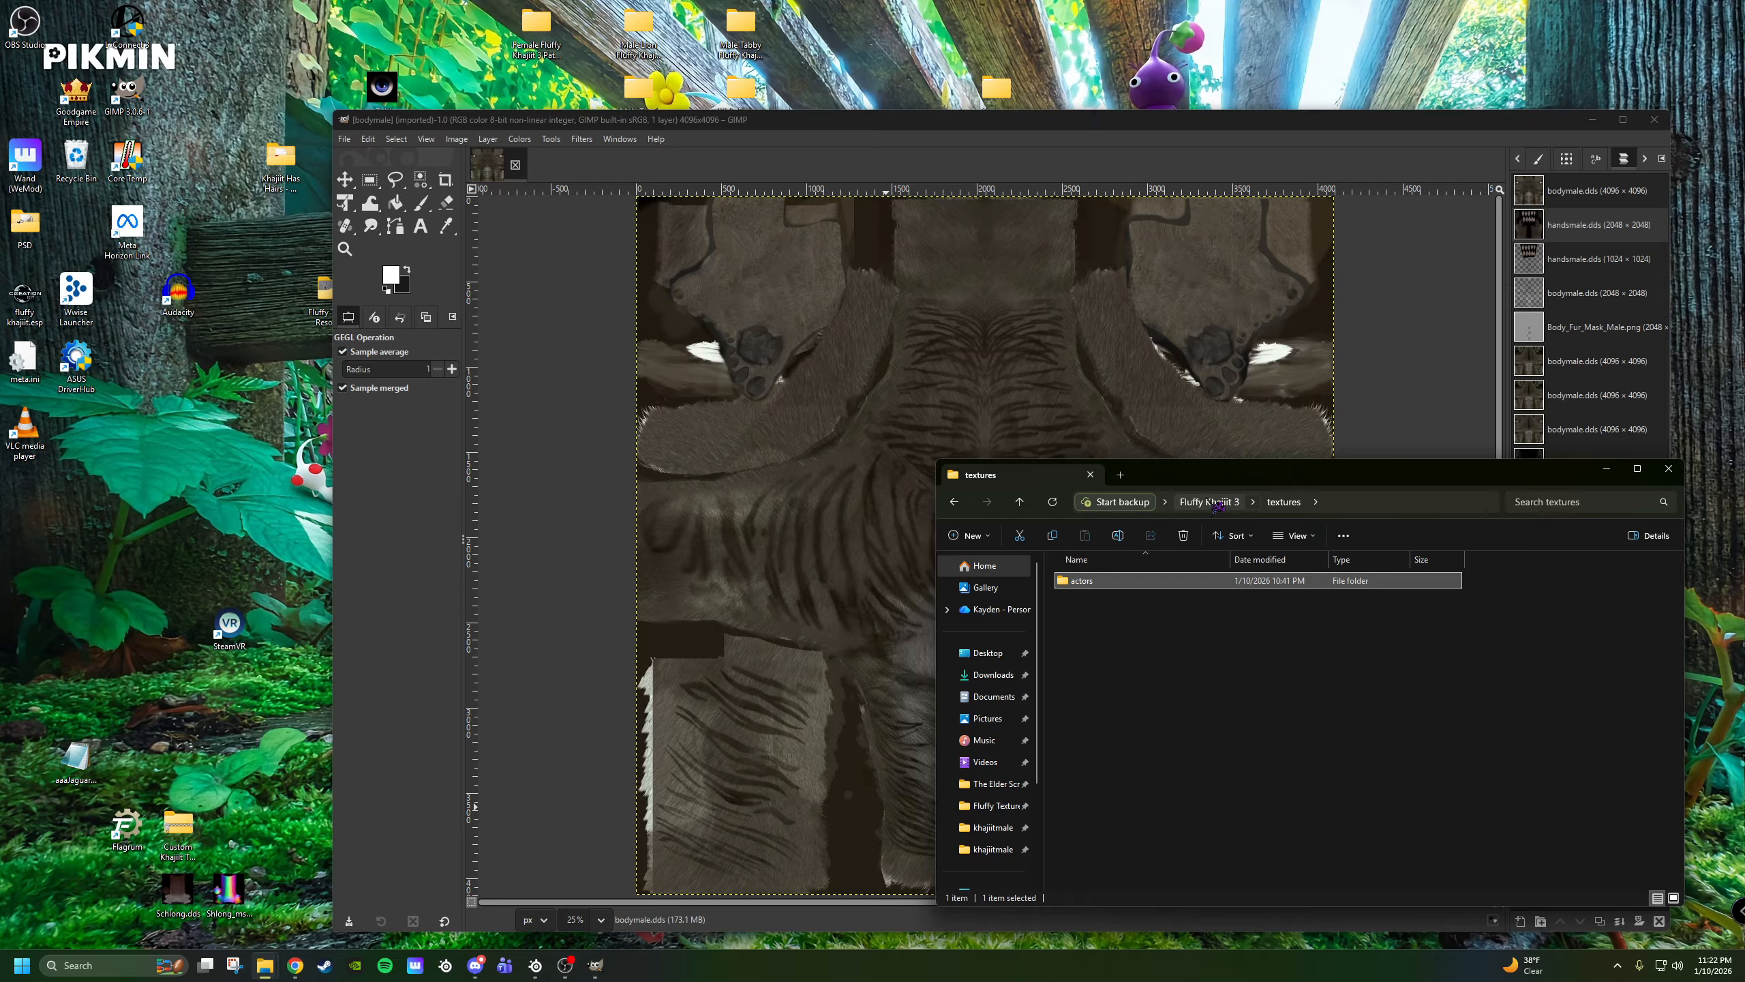
left_click(1214, 503)
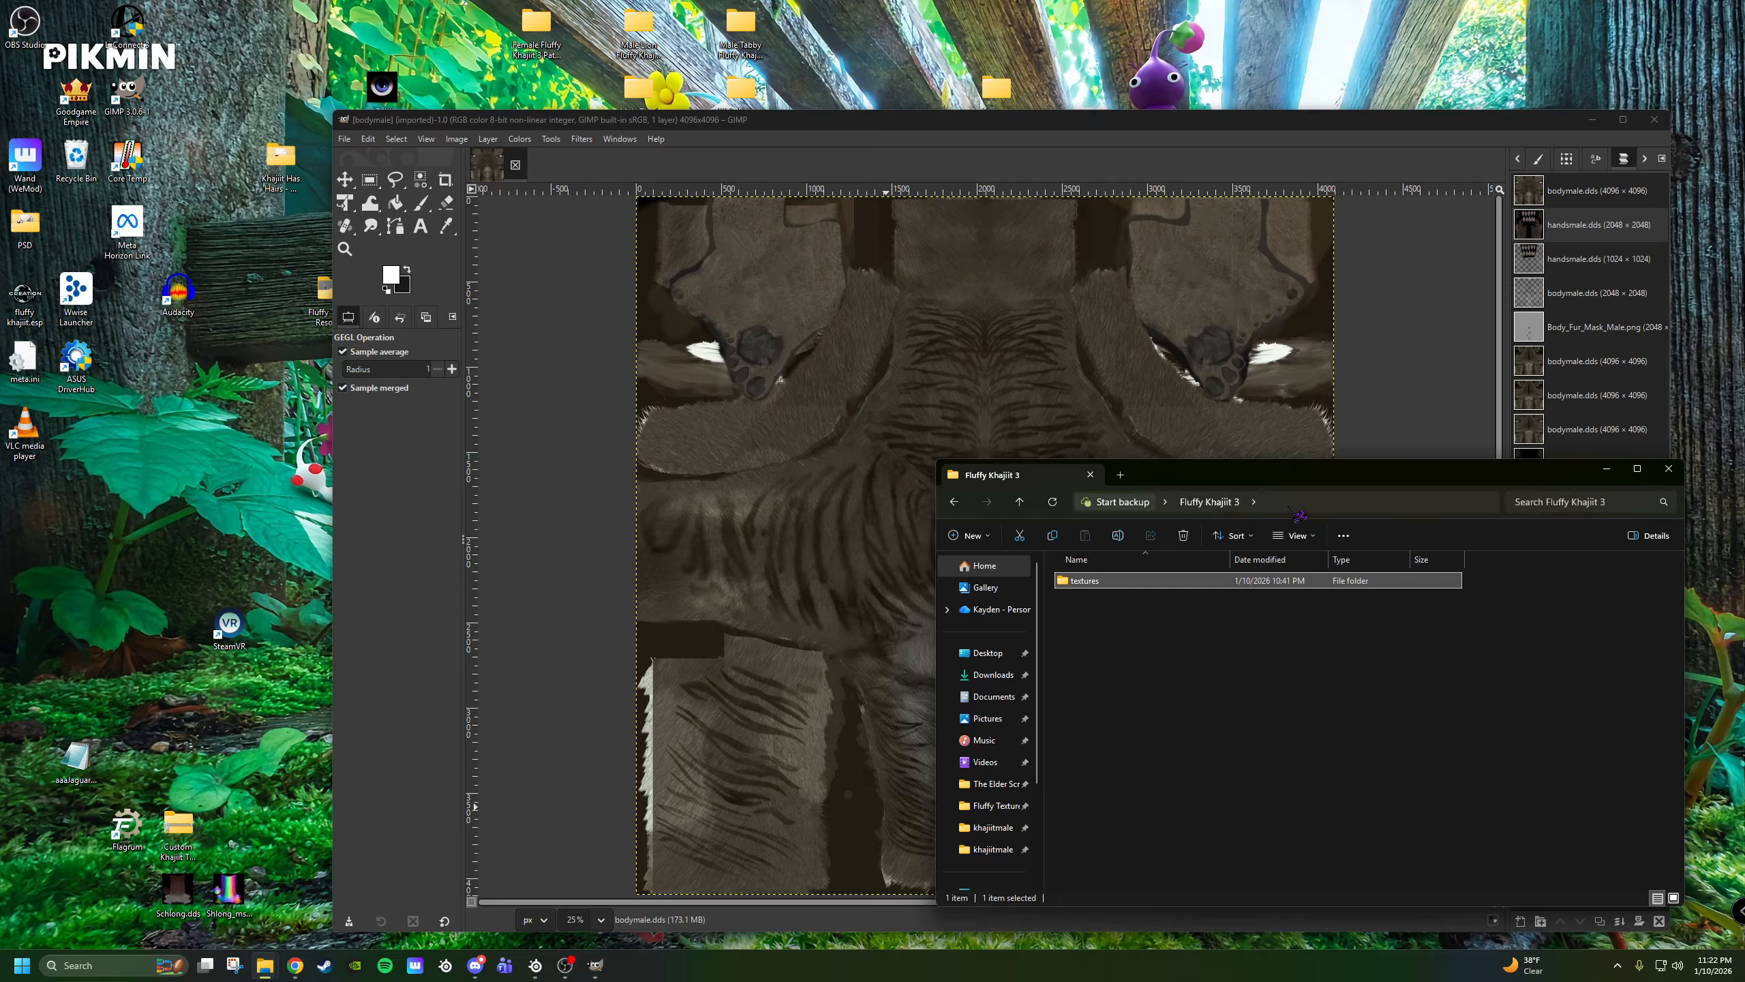
double_click(1094, 582)
double_click(1103, 584)
double_click(1103, 585)
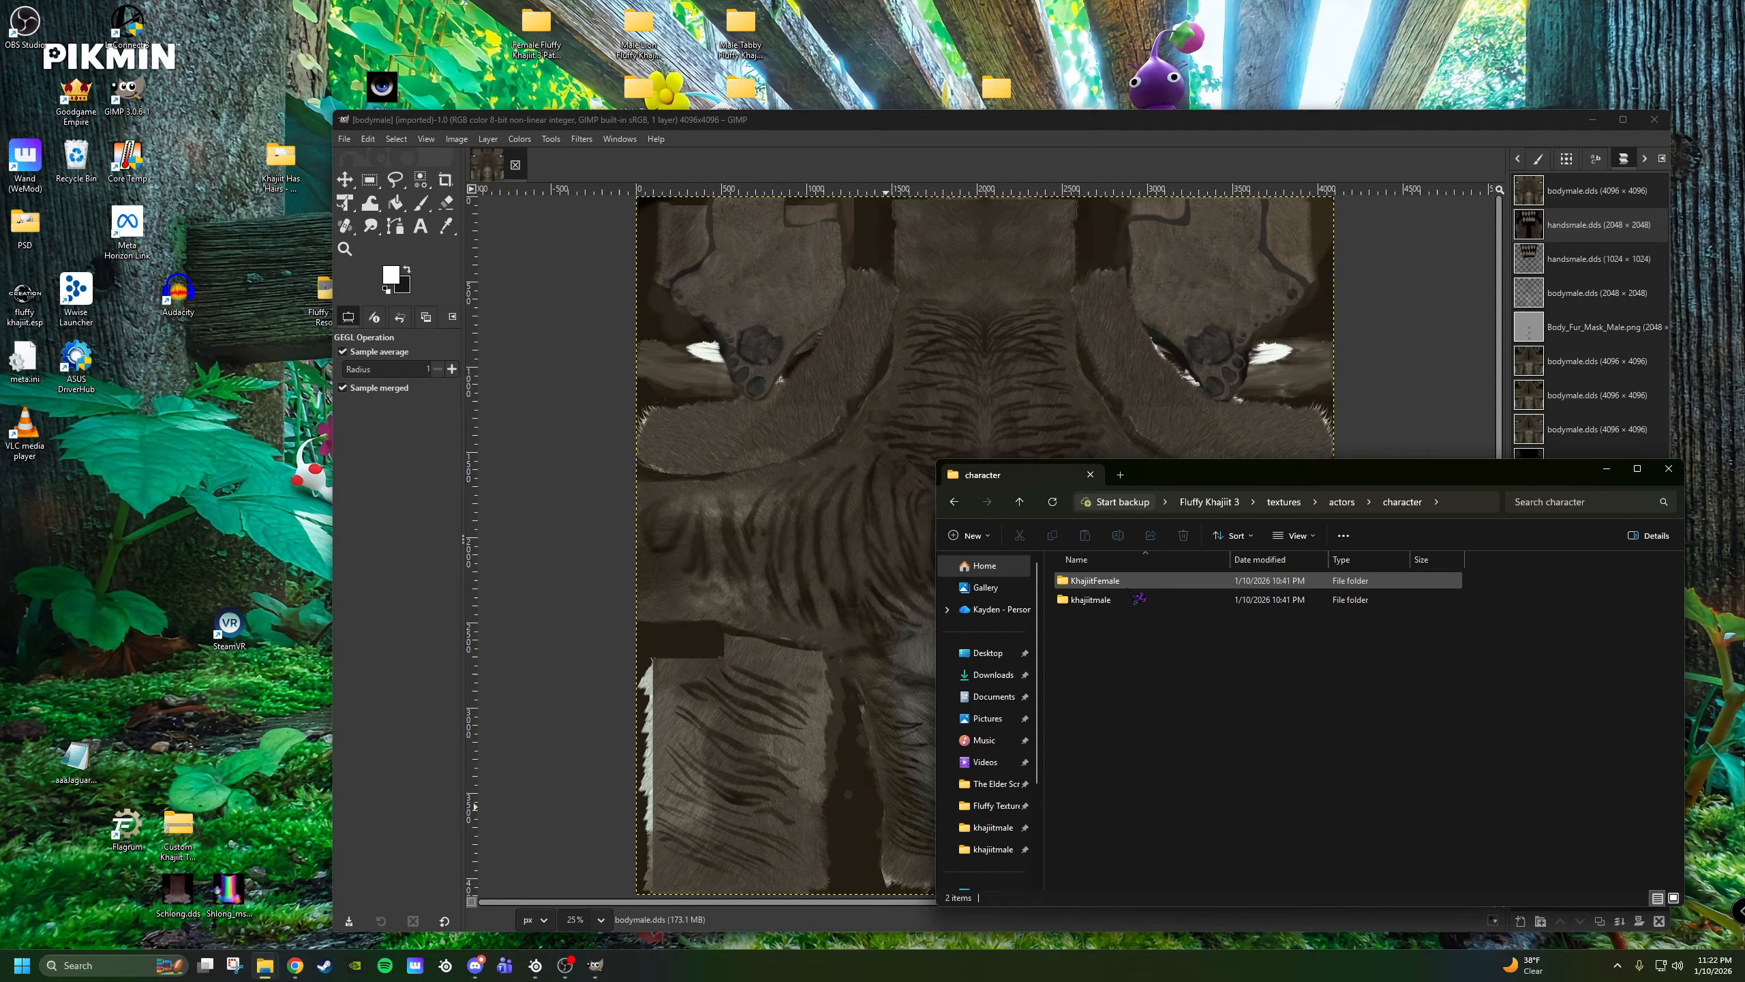
double_click(1109, 606)
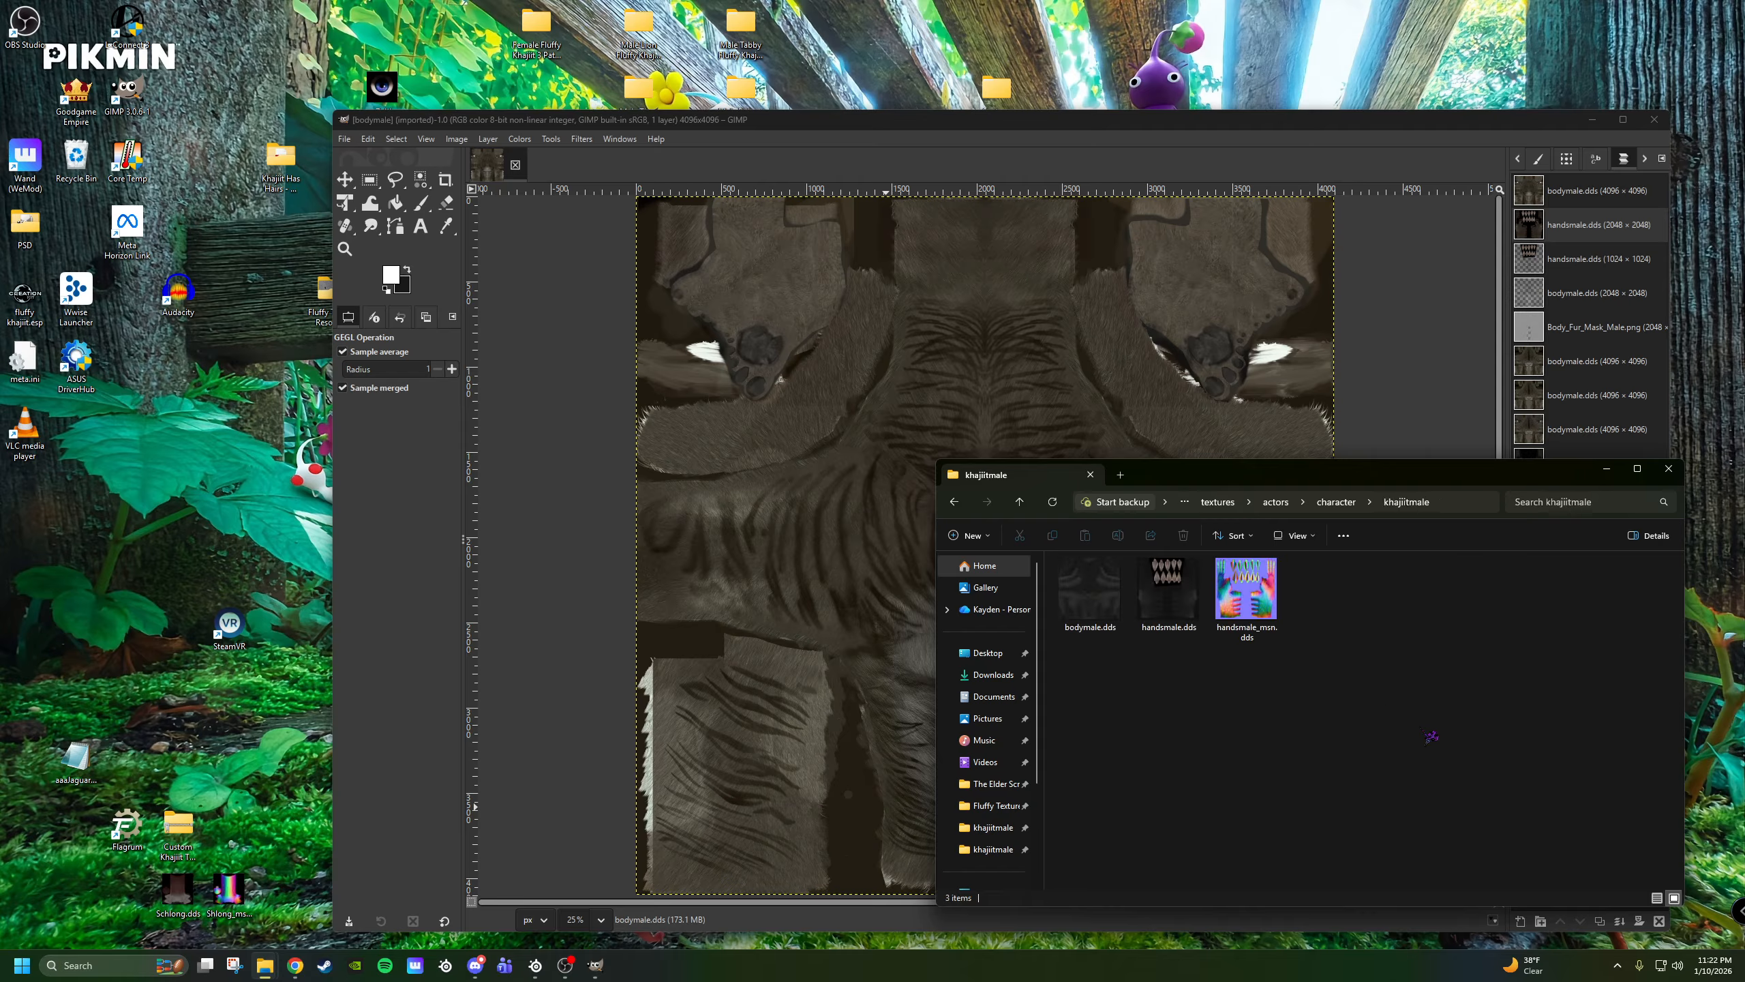
Open this folder's bodymale.dds in GIMP without mipmaps or vertical flipping, dismissing the GEGL Operation dialog.
right_click(1113, 606)
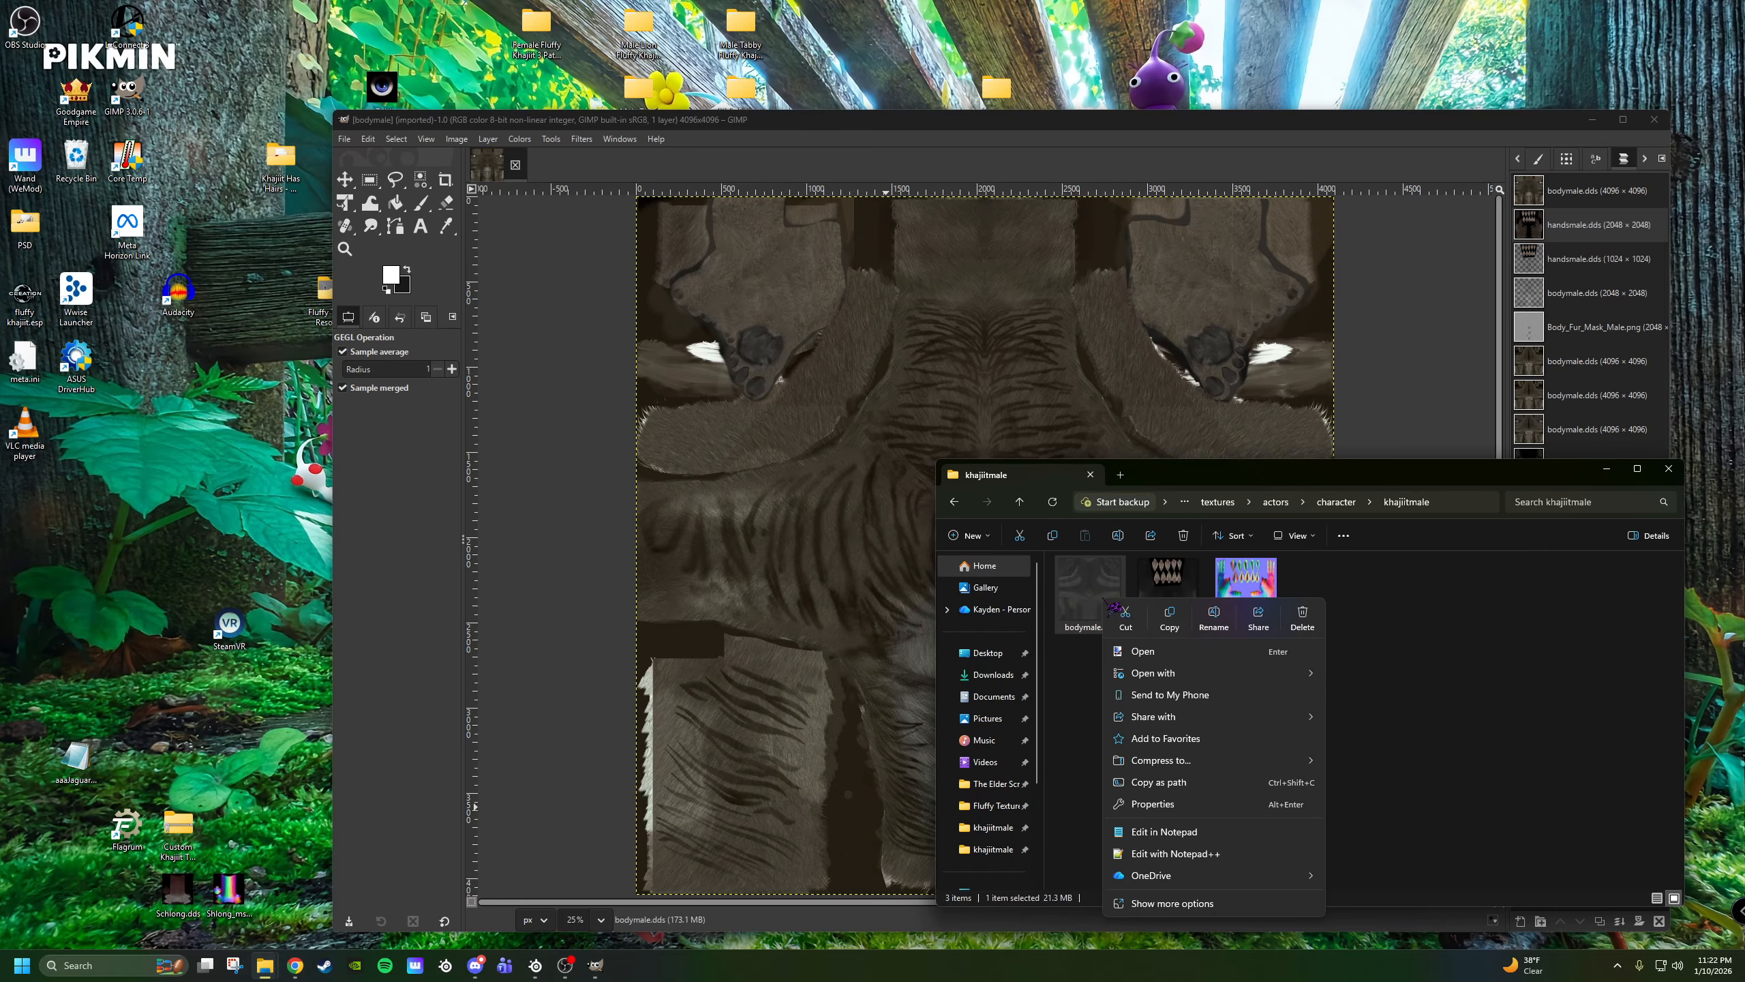
mouse_move(1209, 672)
left_click(1432, 681)
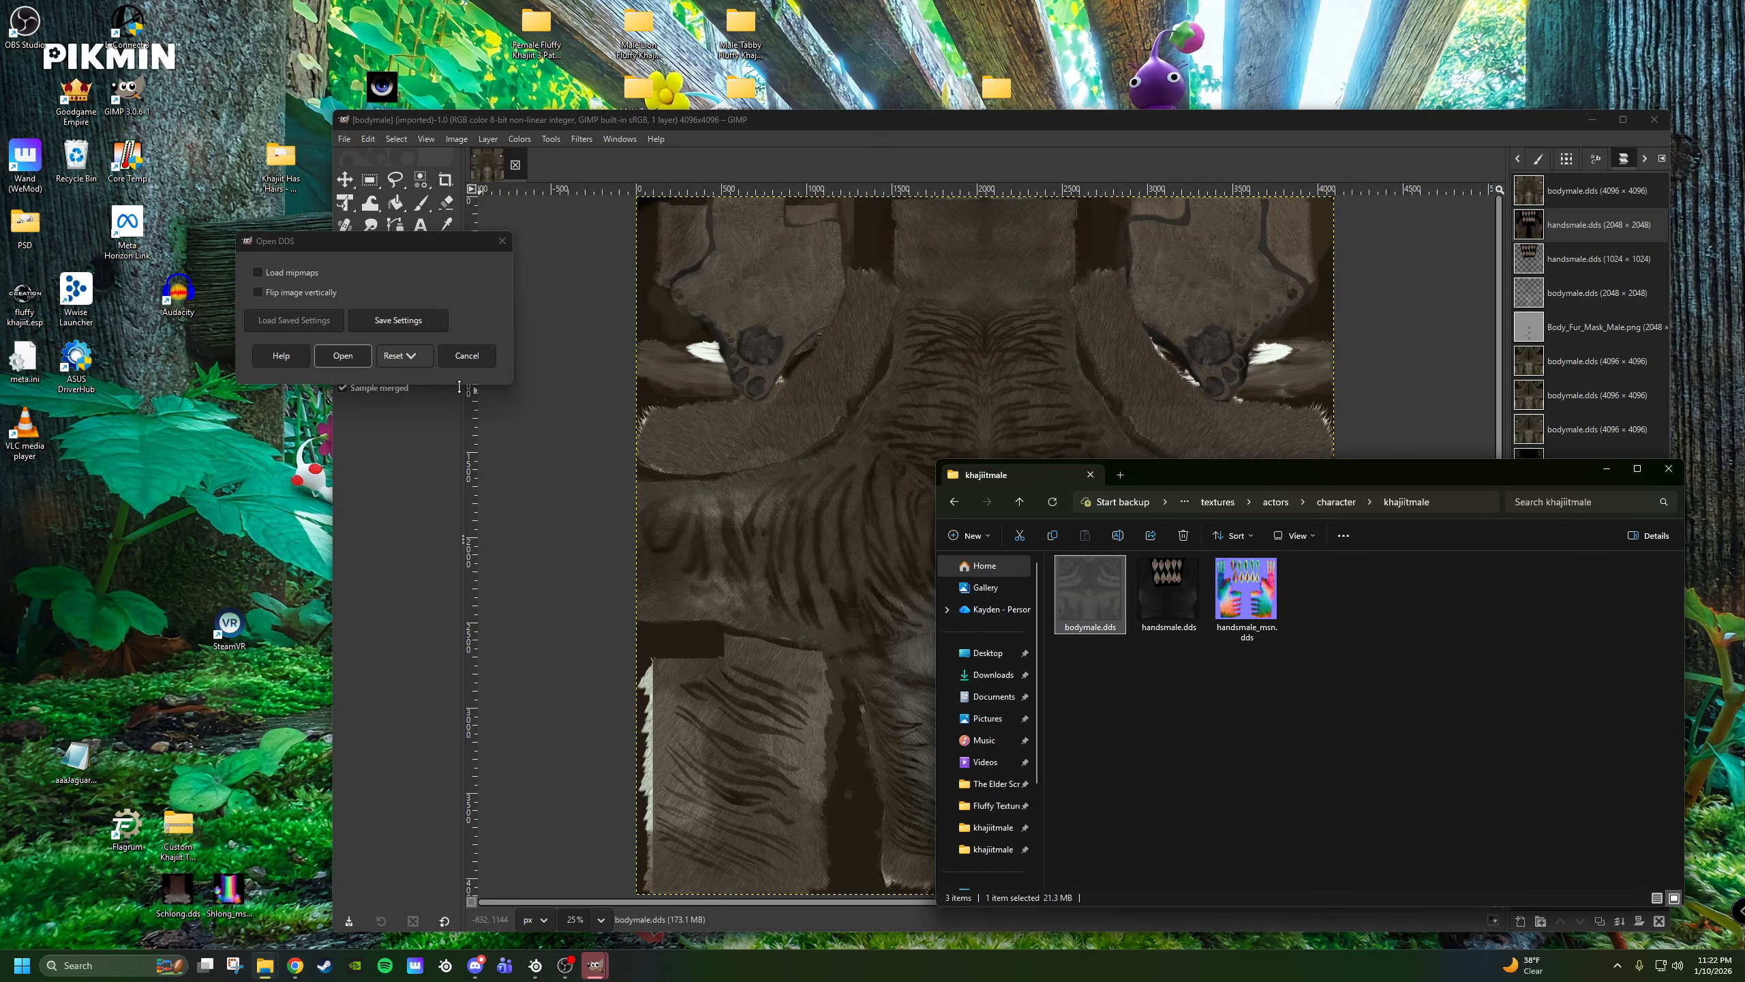
left_click(343, 355)
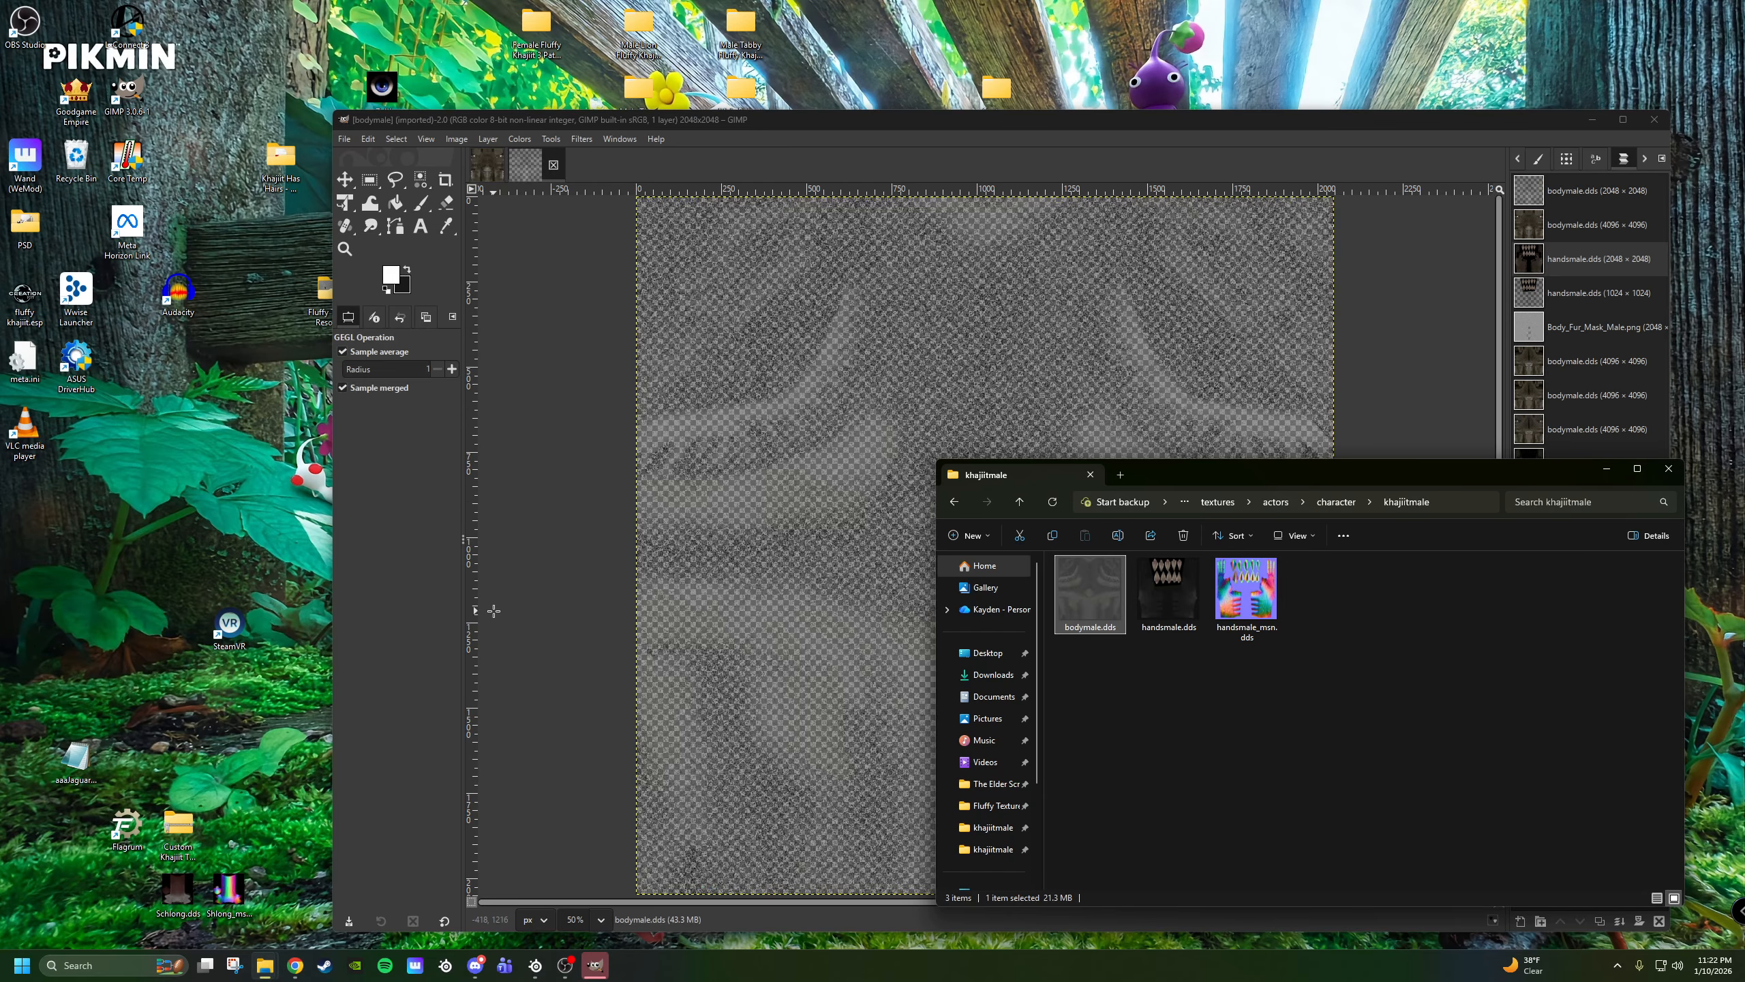
left_click(533, 513)
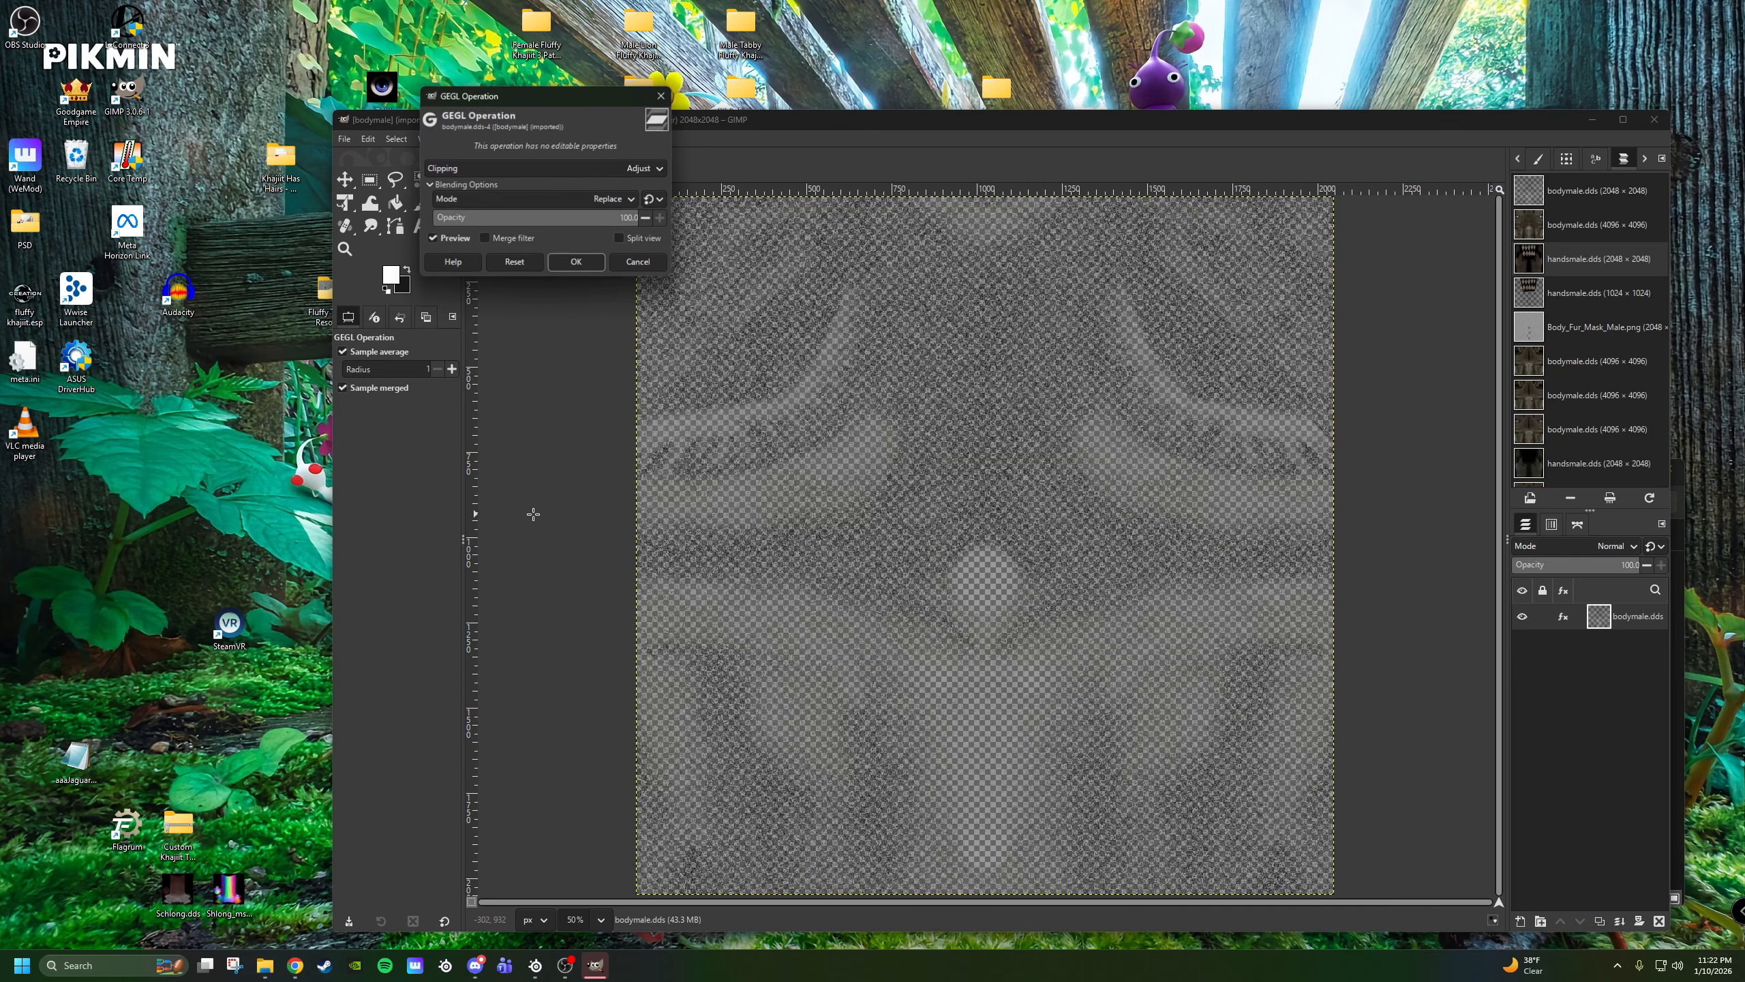
left_click(661, 95)
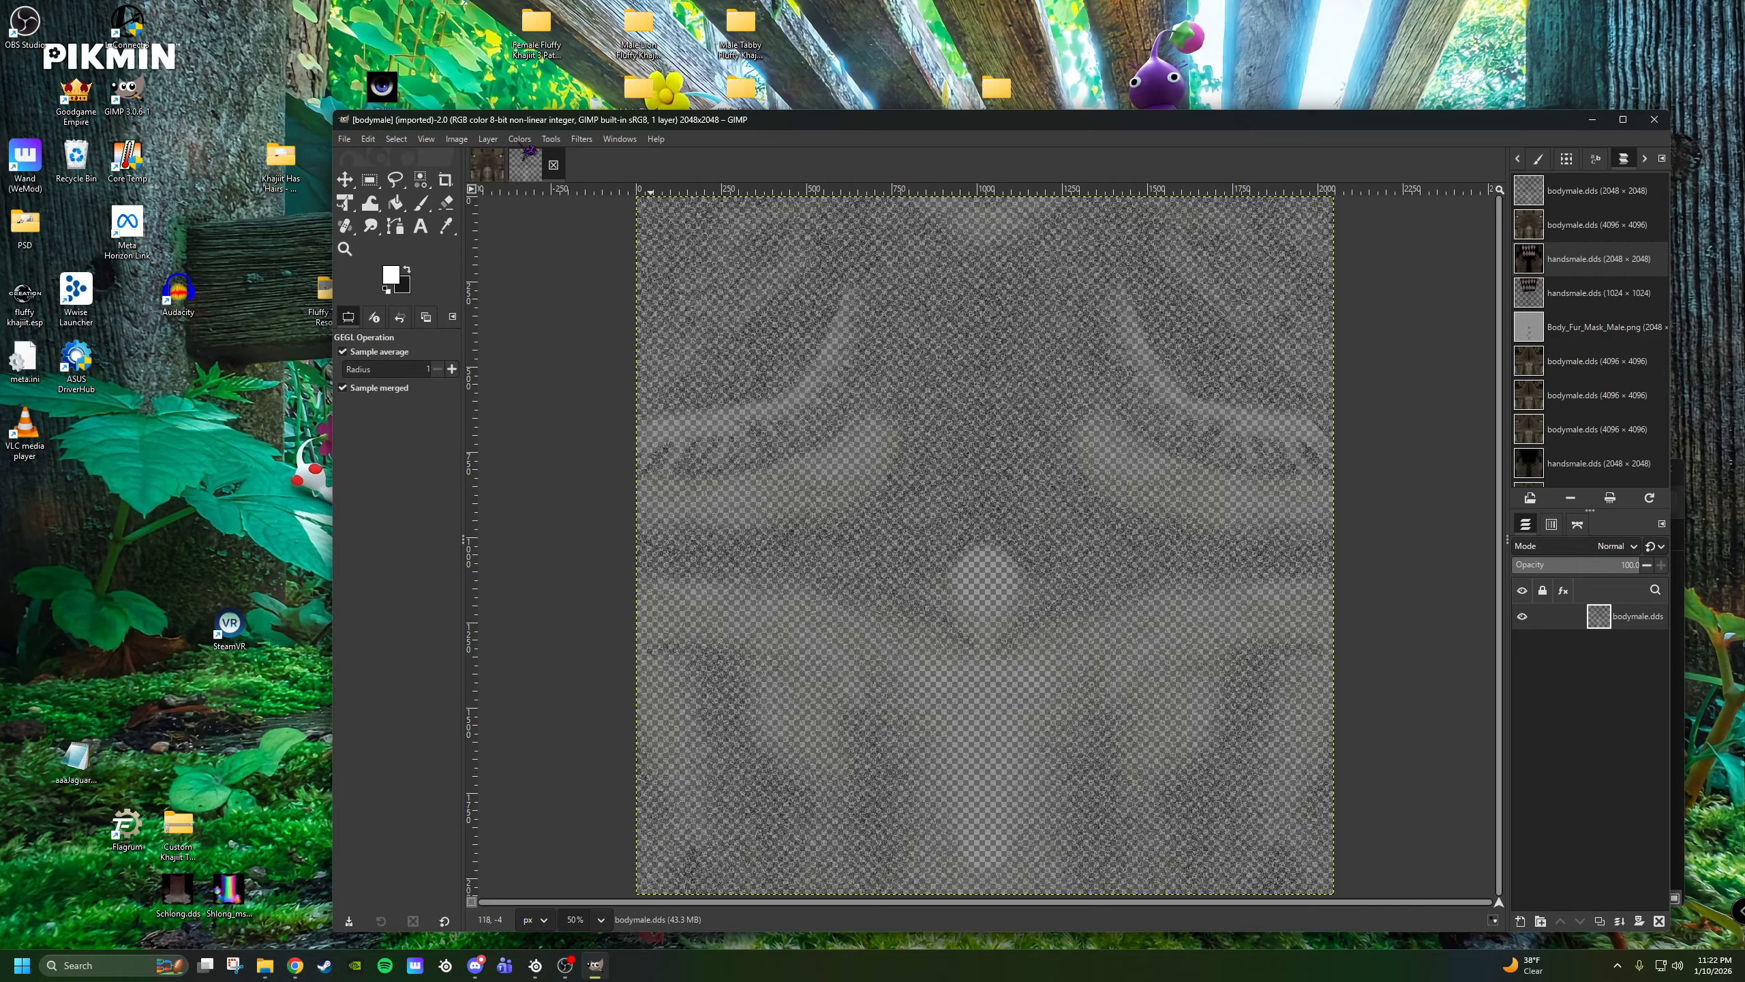
Decompose the 2048 × 2048 bodymale.dds with the Alpha color model, keeping decomposition to layers enabled.
left_click(521, 141)
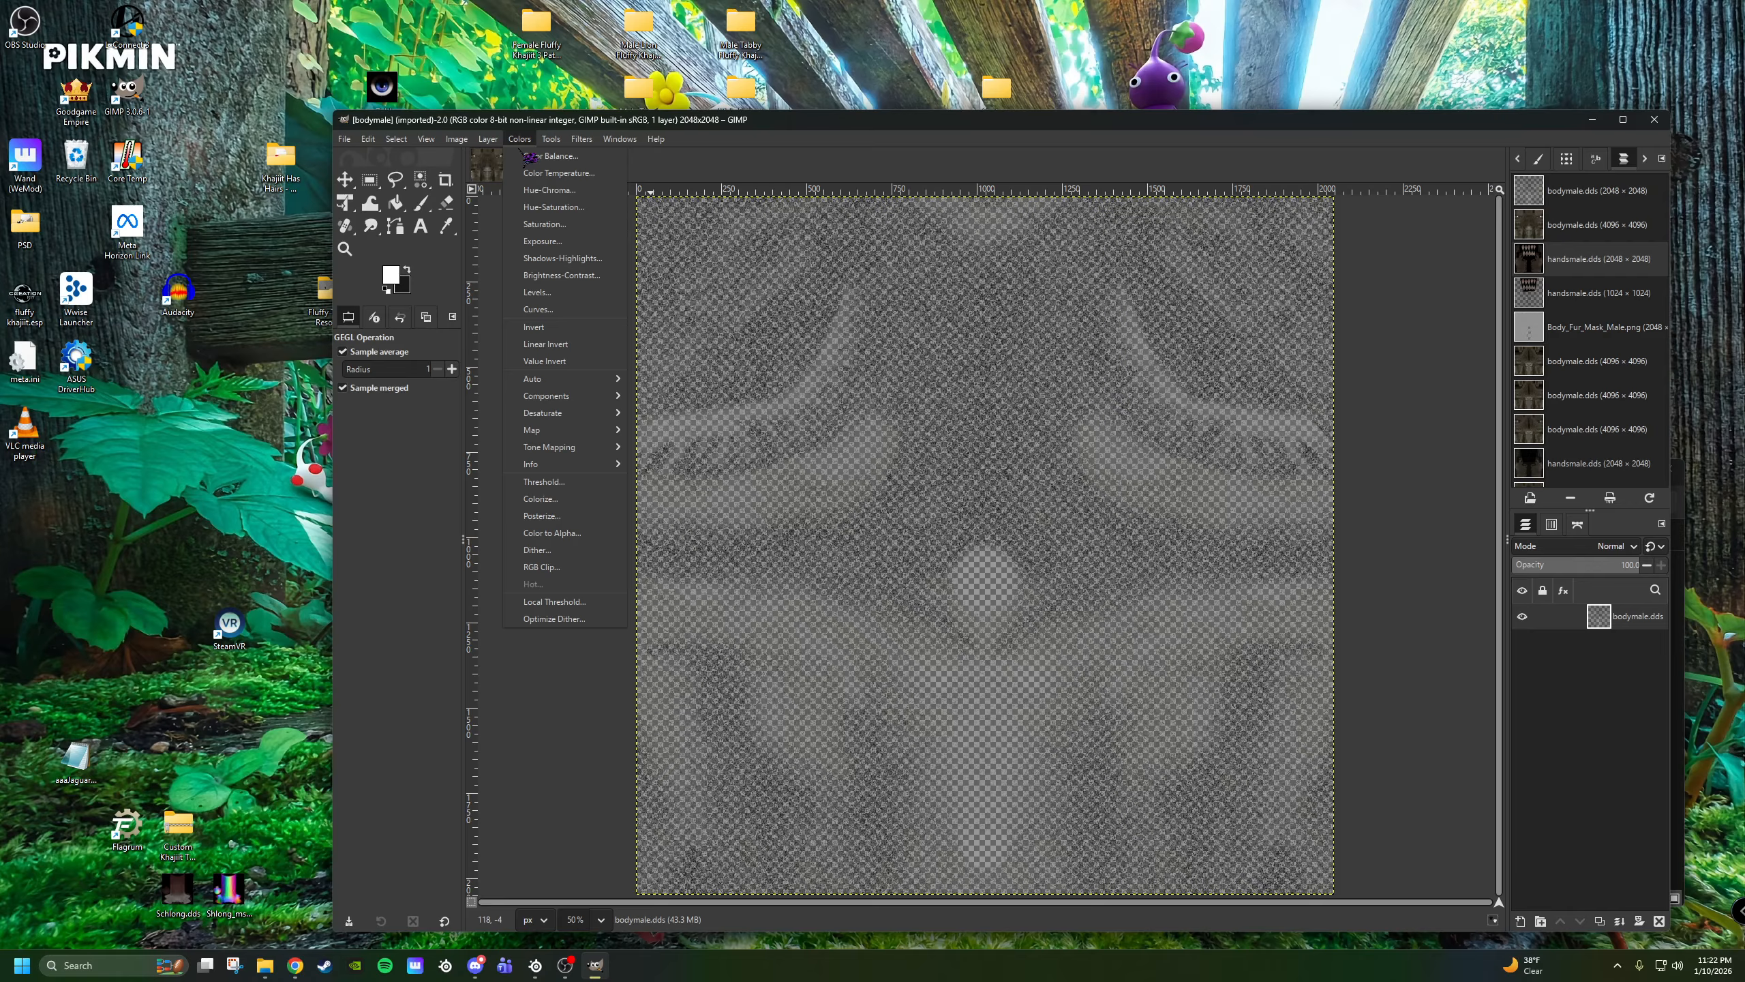
mouse_move(570, 400)
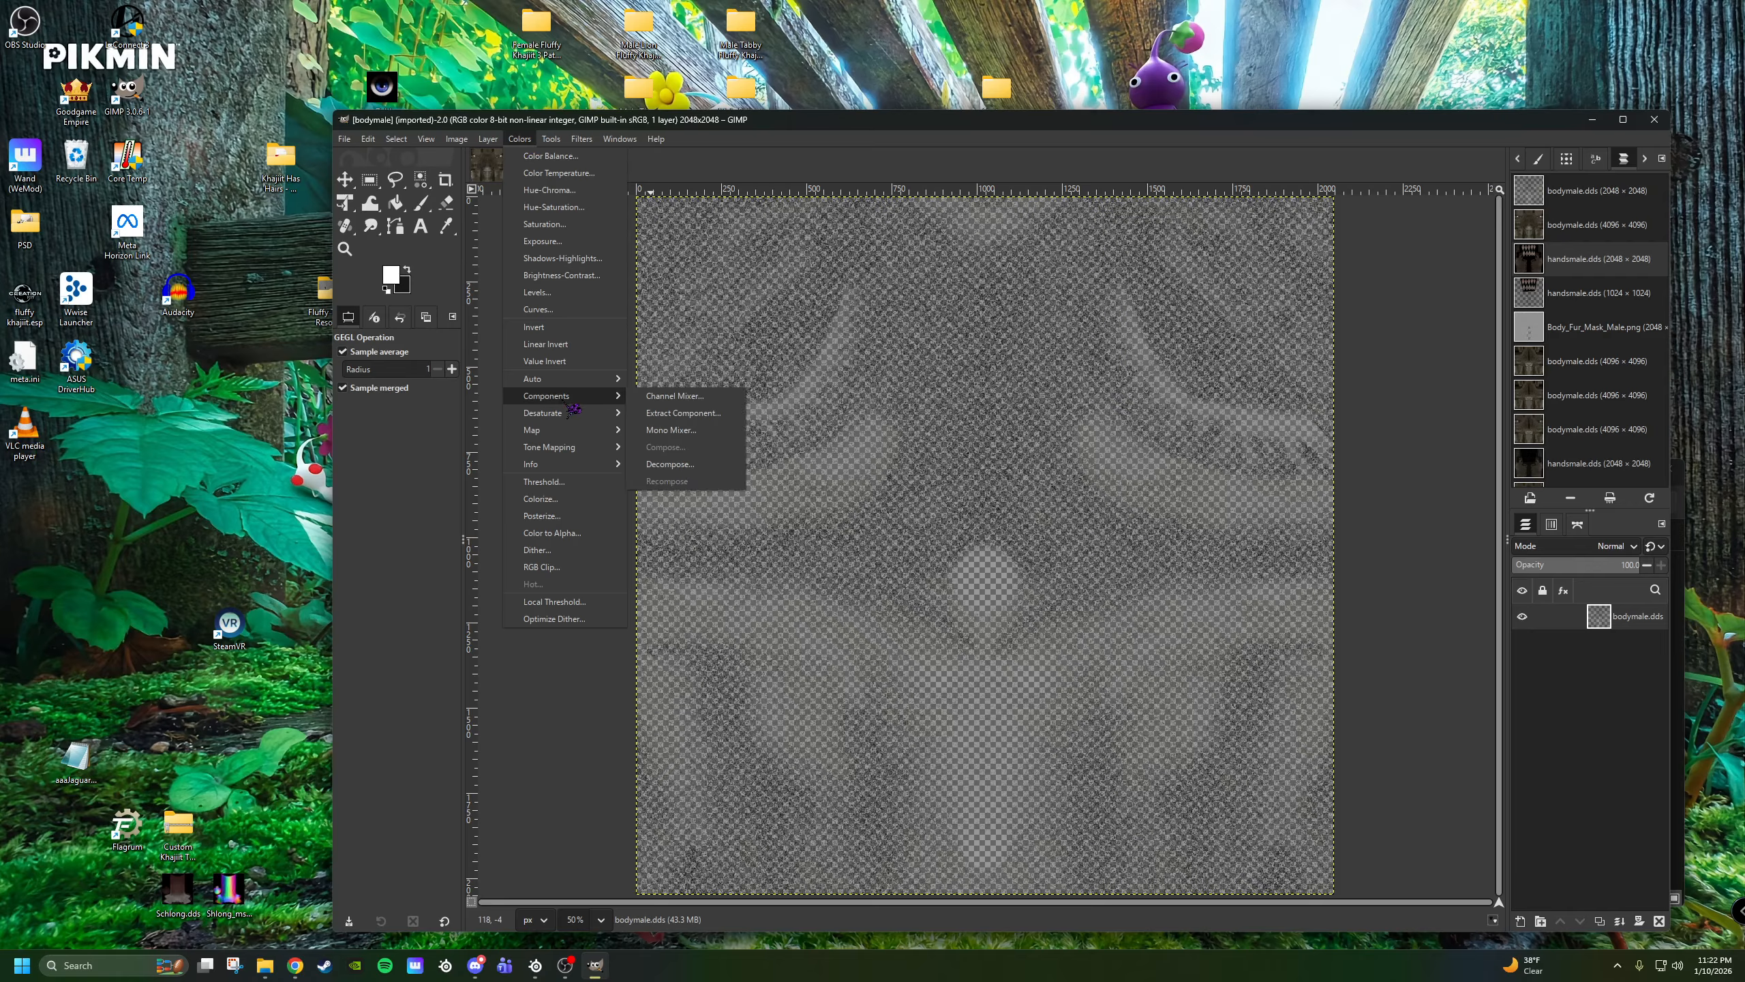
left_click(682, 467)
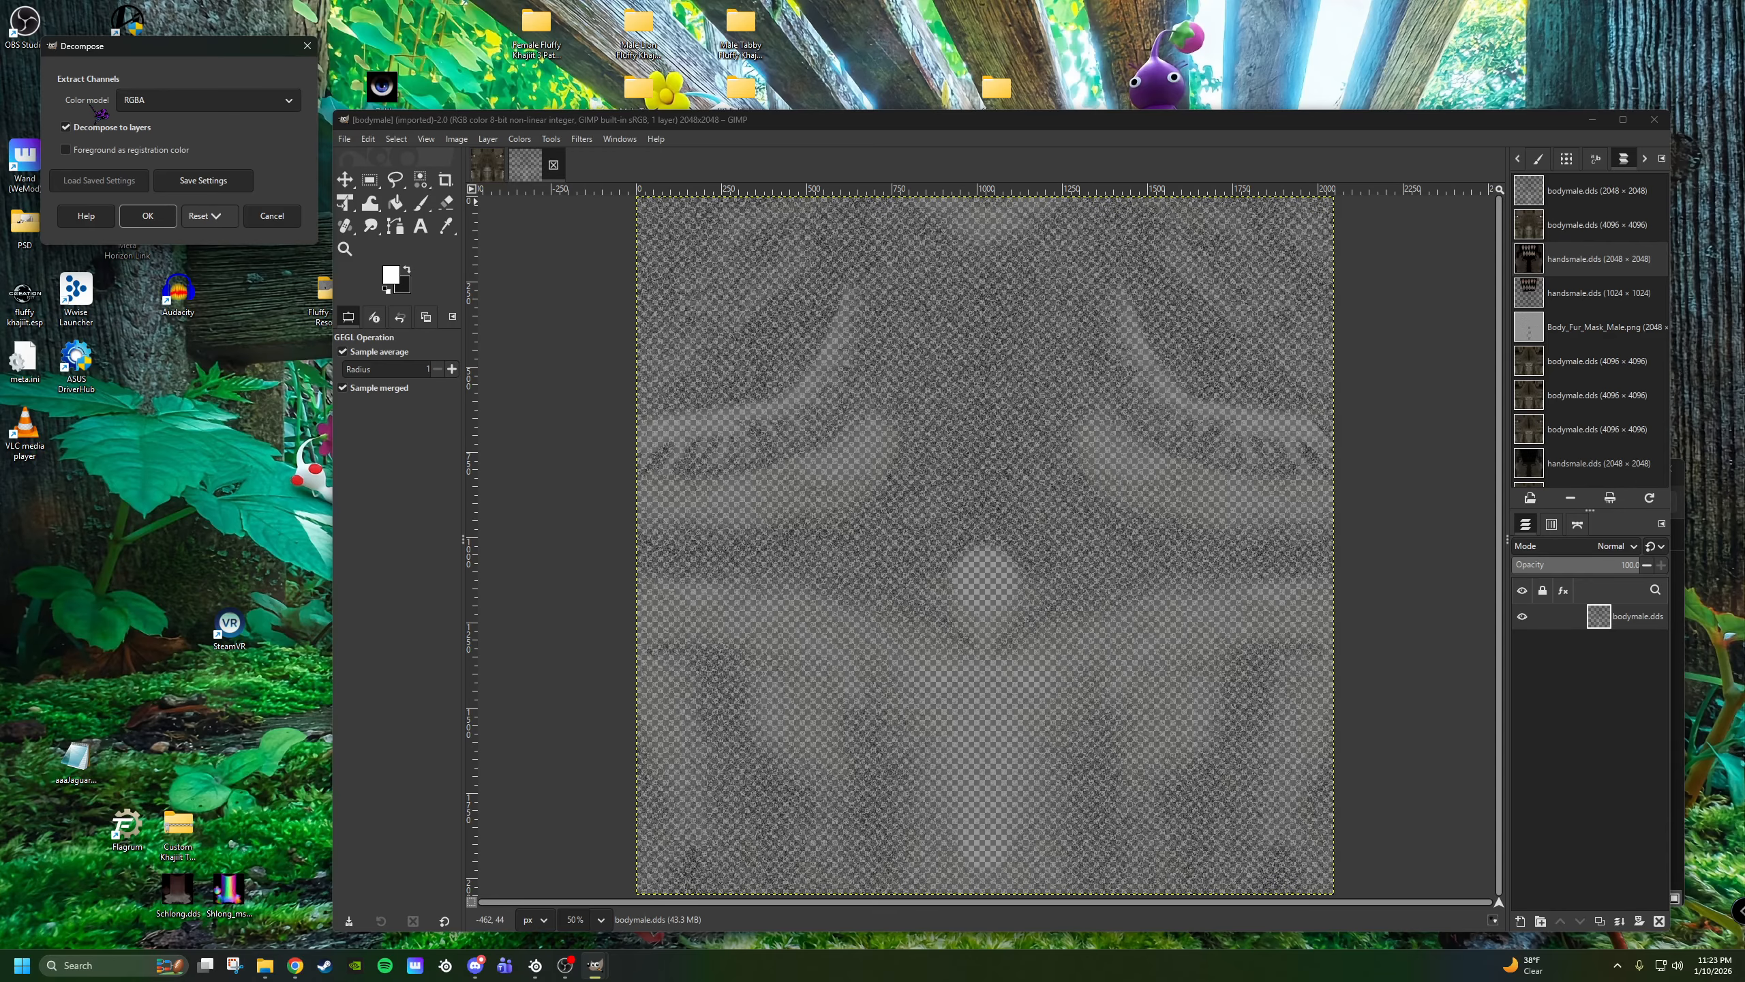
left_click(132, 110)
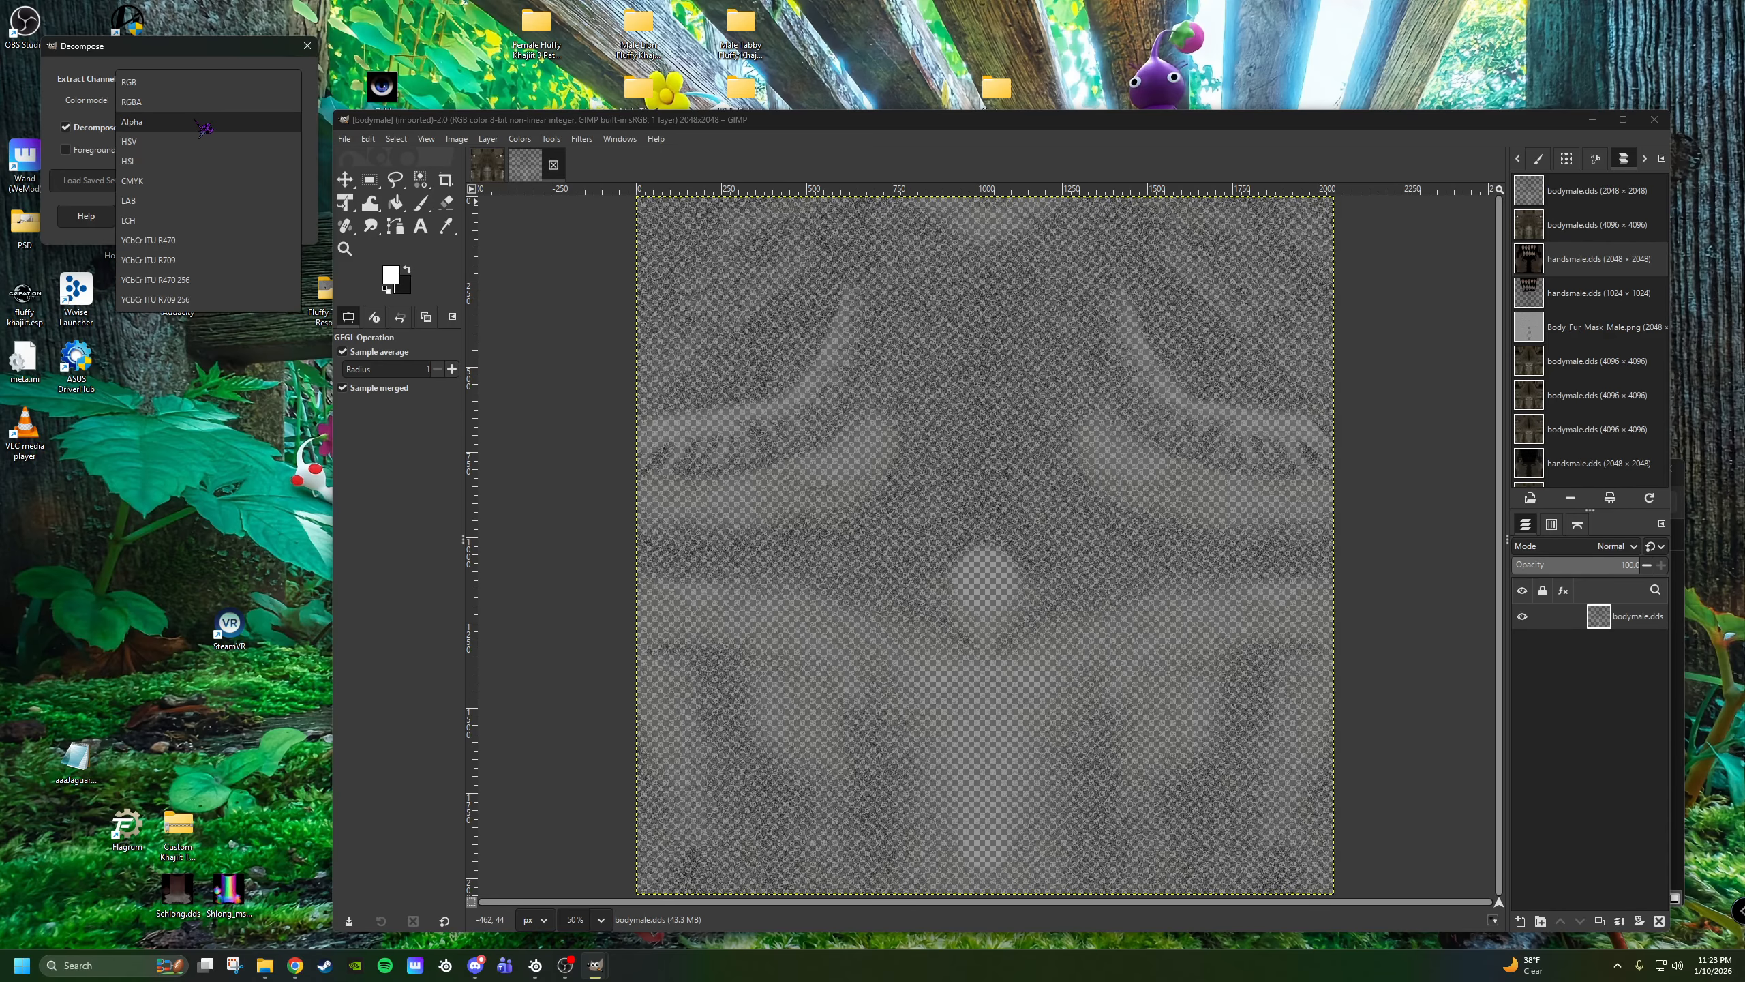
left_click(203, 126)
left_click(147, 215)
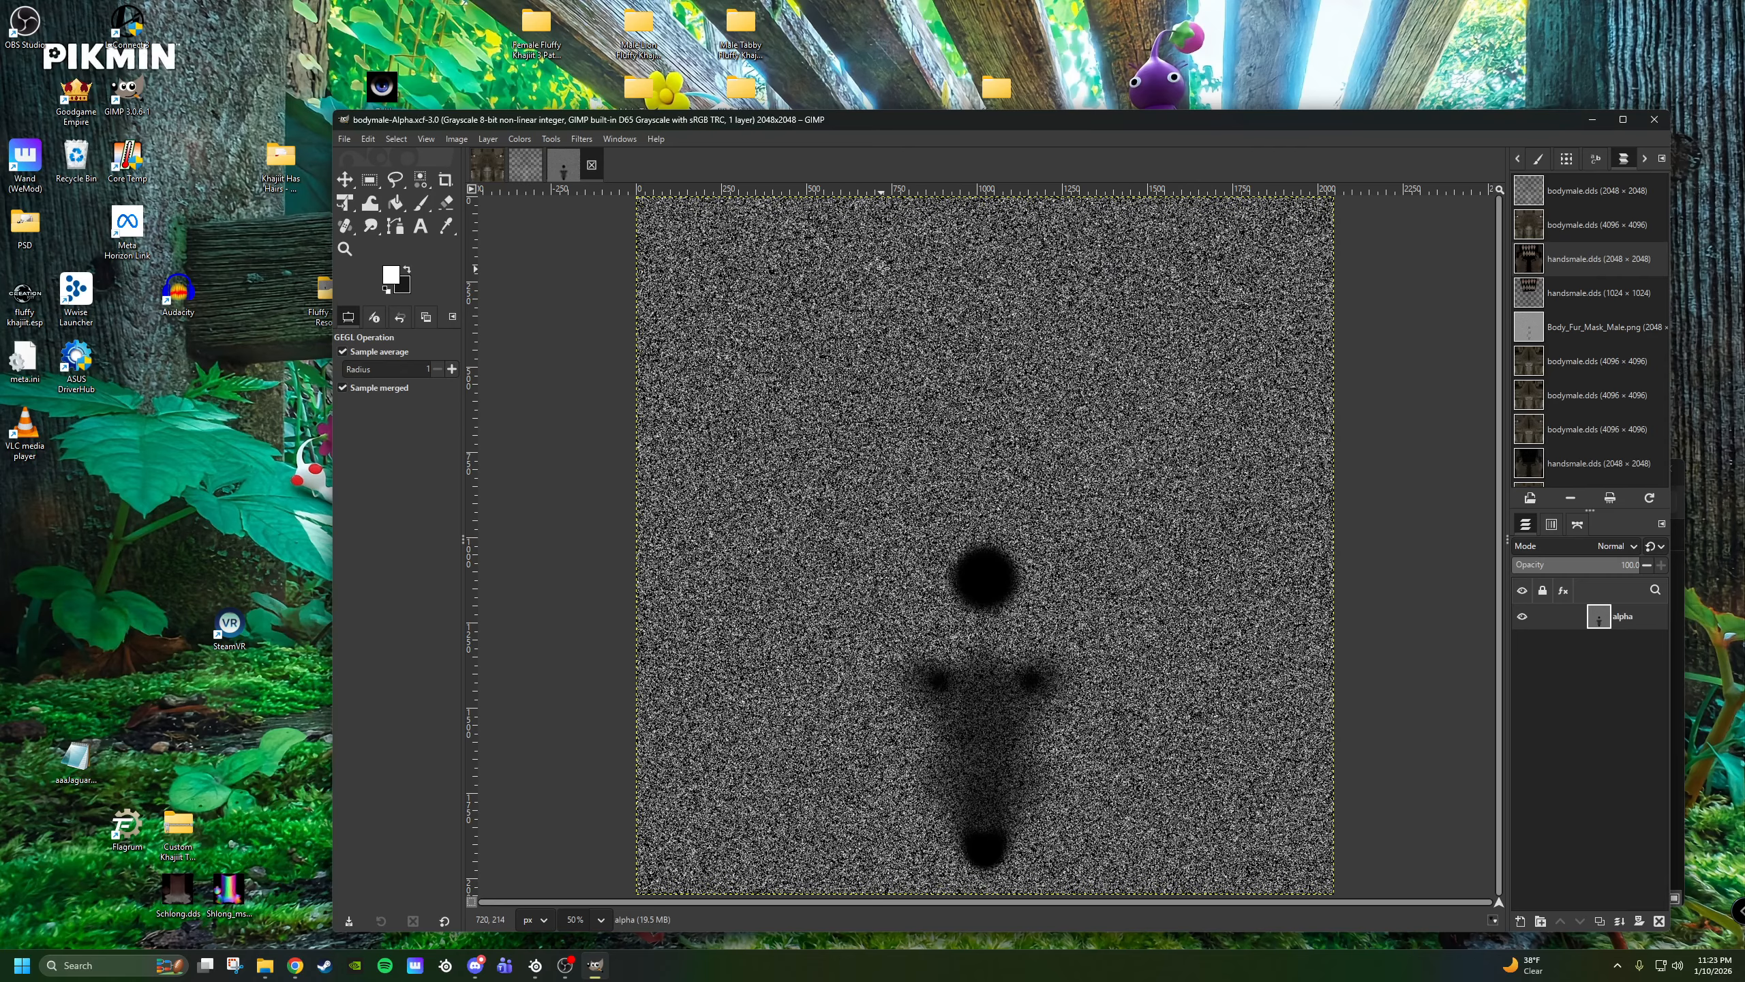
Scale the extracted alpha image to 4096 × 4096 px and close the 2048 × 2048 bodymale.dds it came from.
left_click(486, 165)
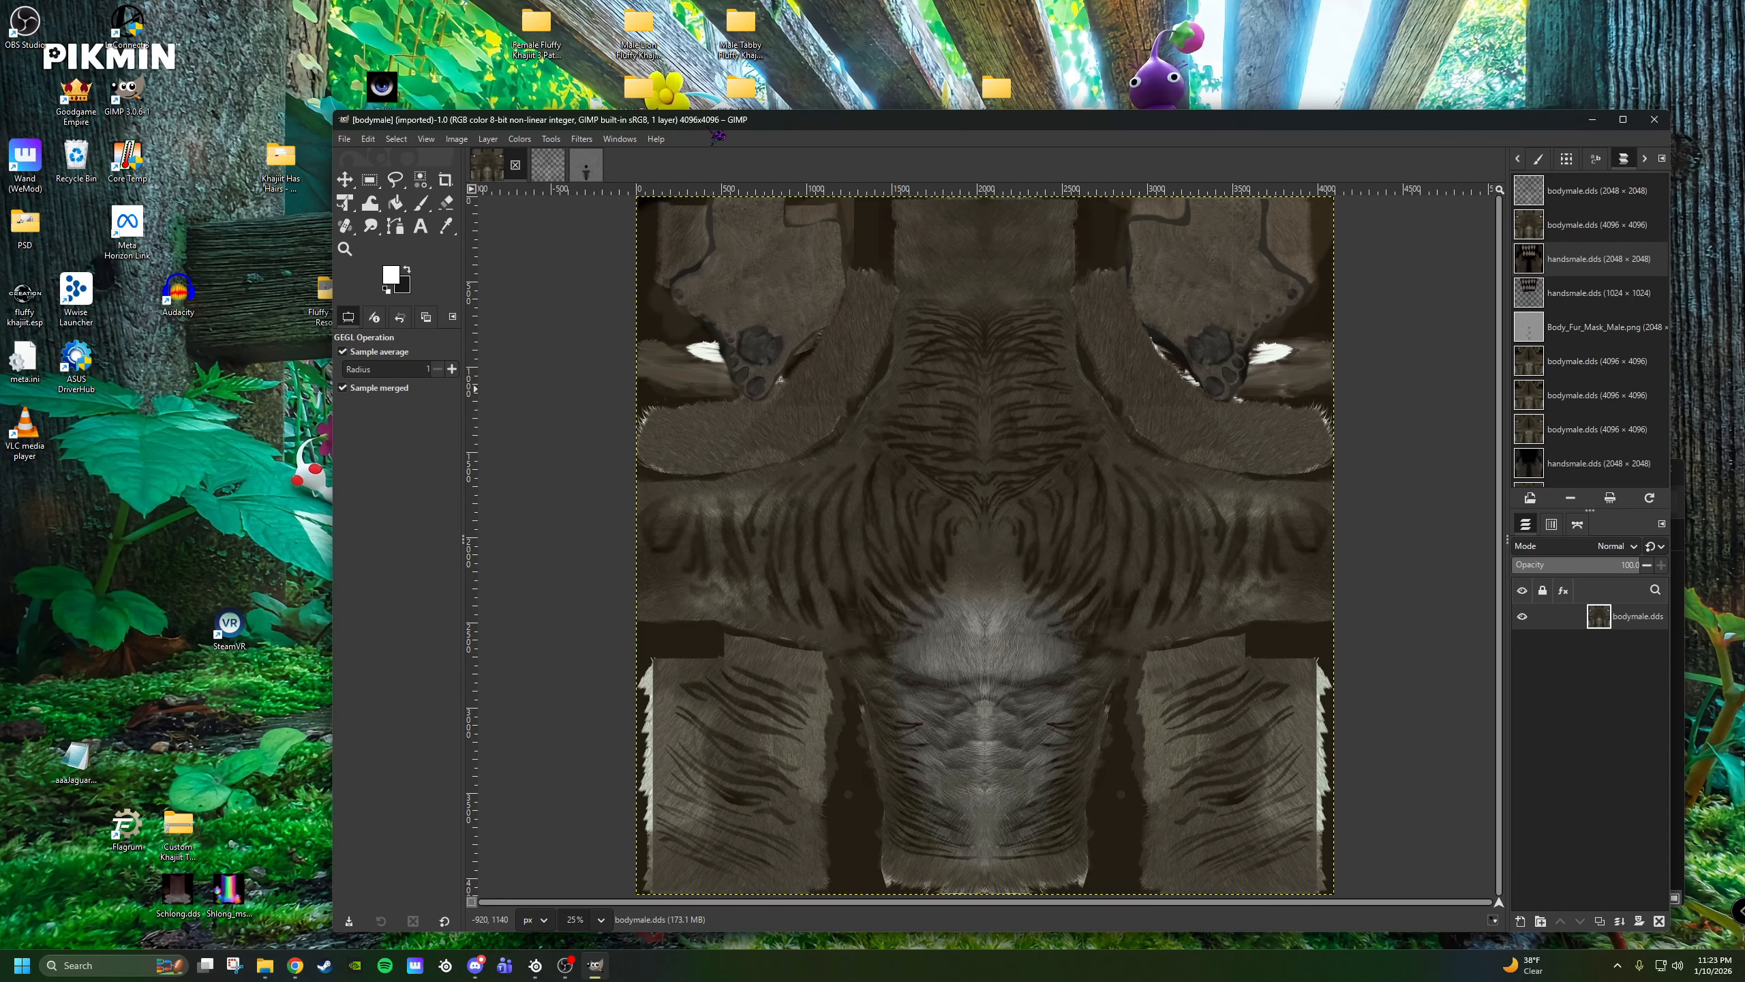
left_click(554, 175)
left_click(586, 168)
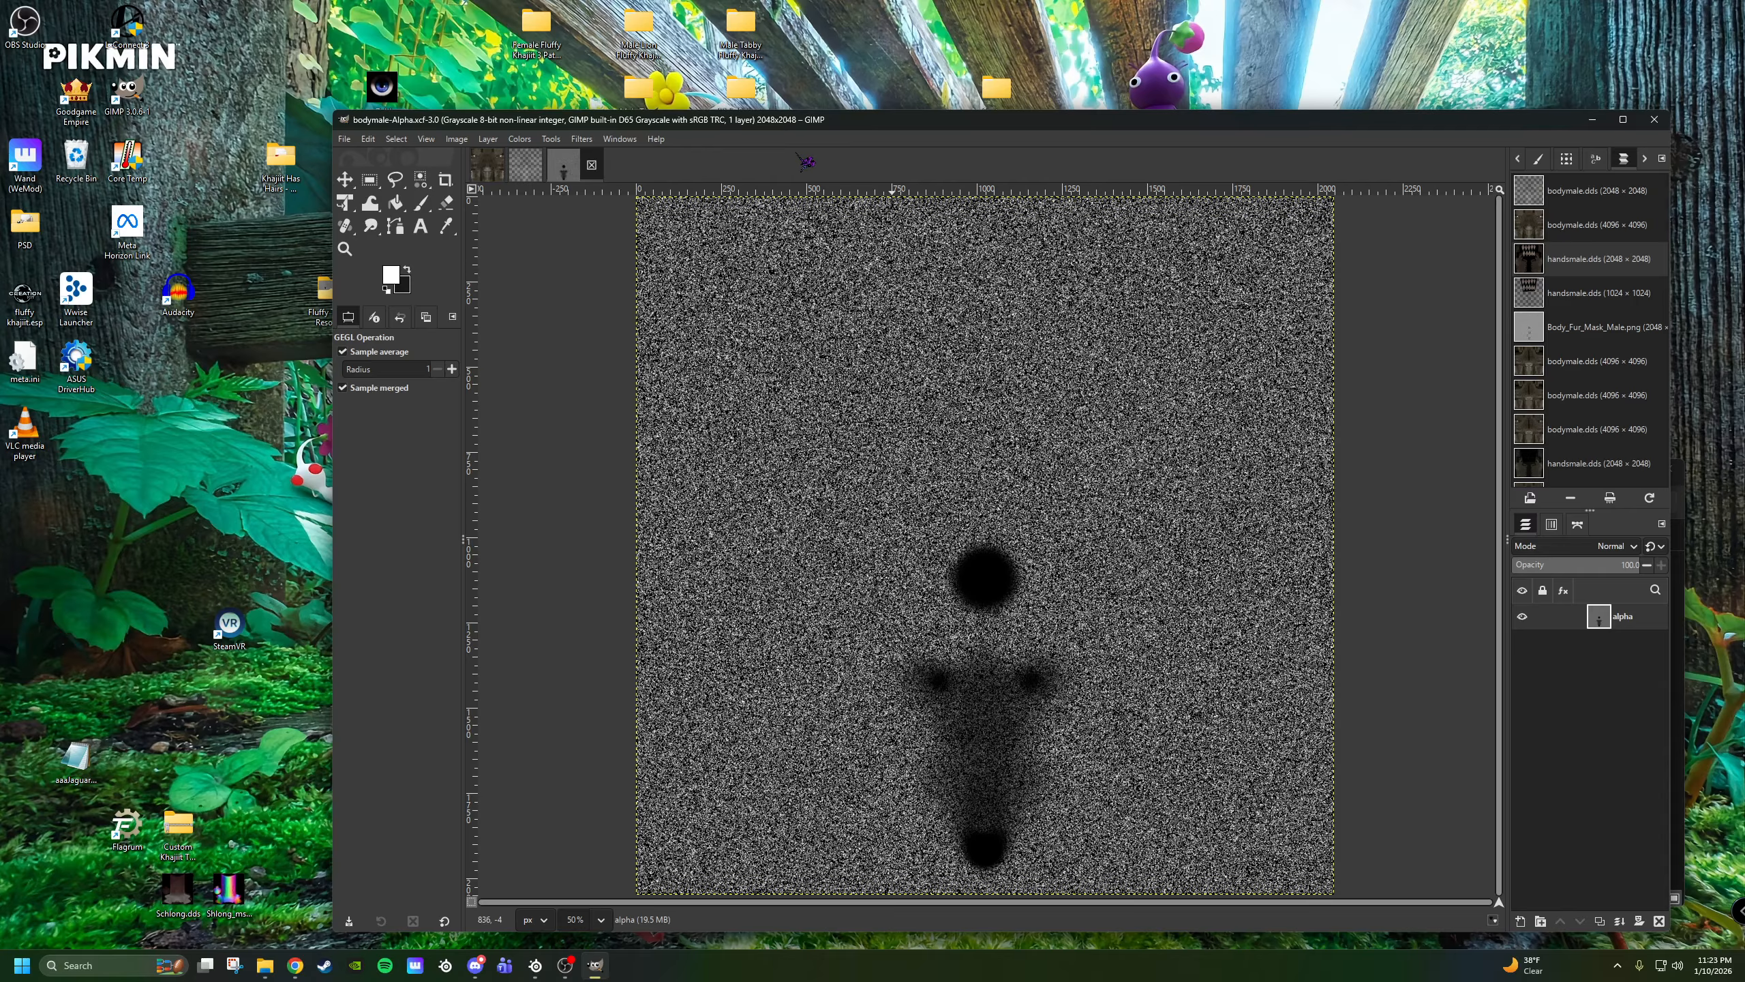
left_click(456, 138)
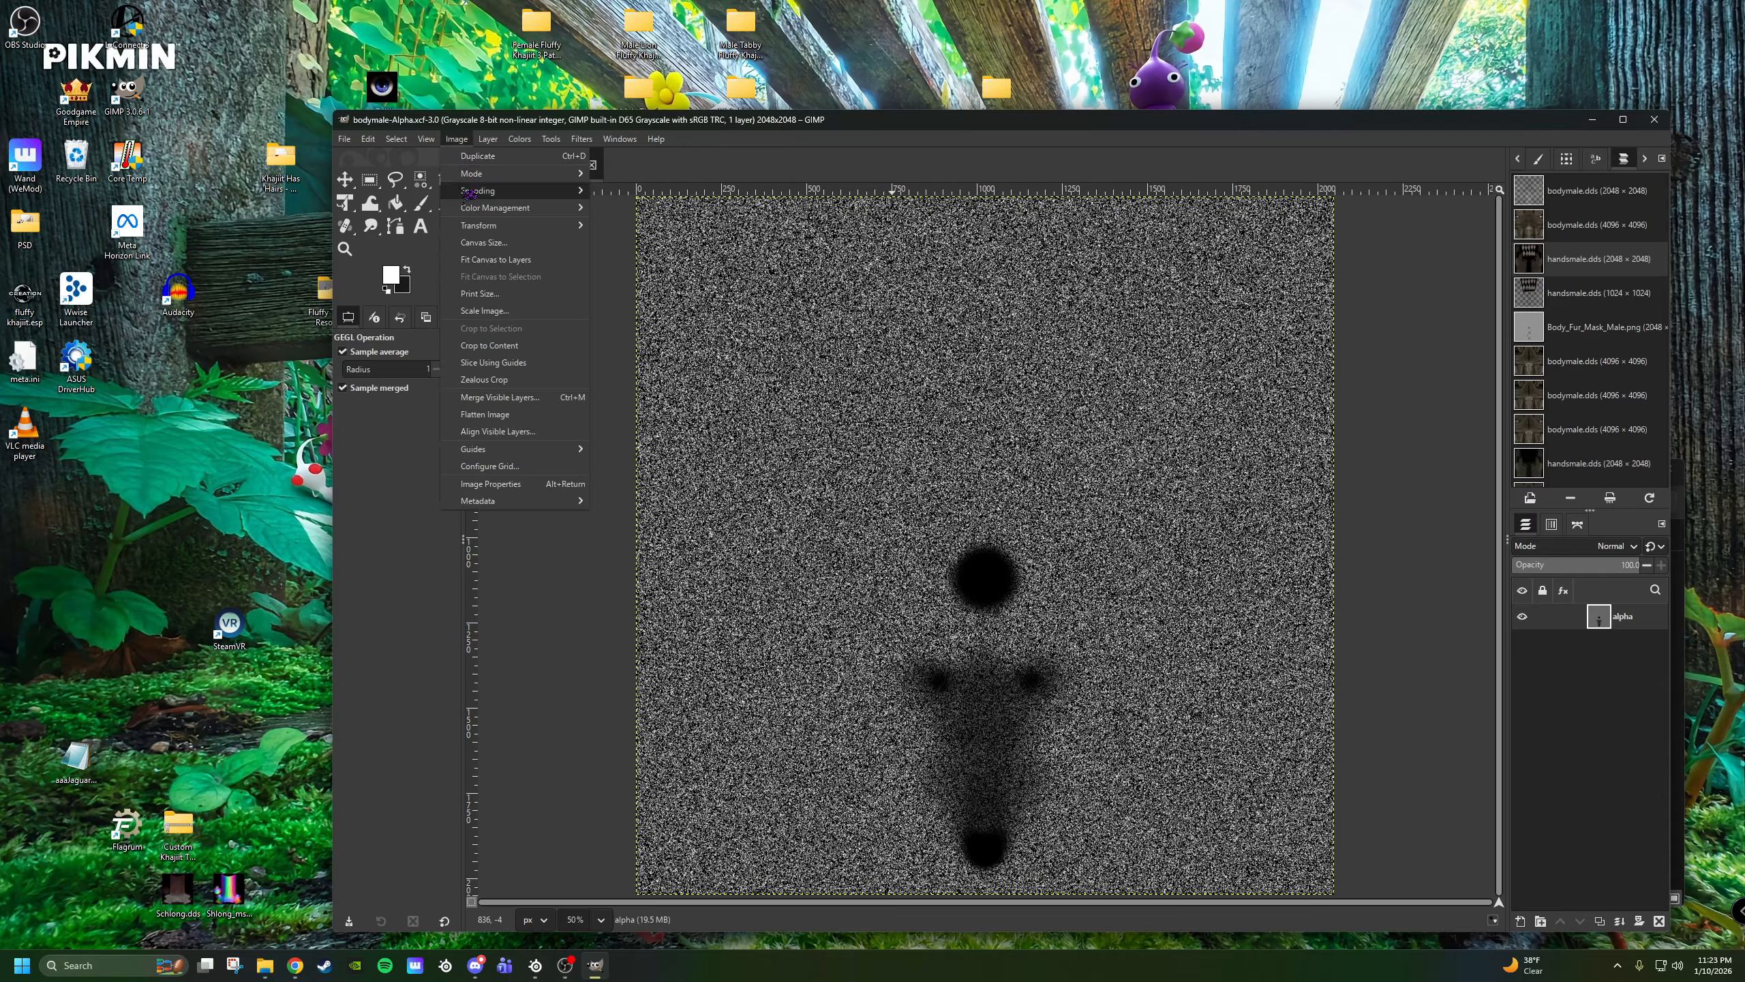
left_click(500, 310)
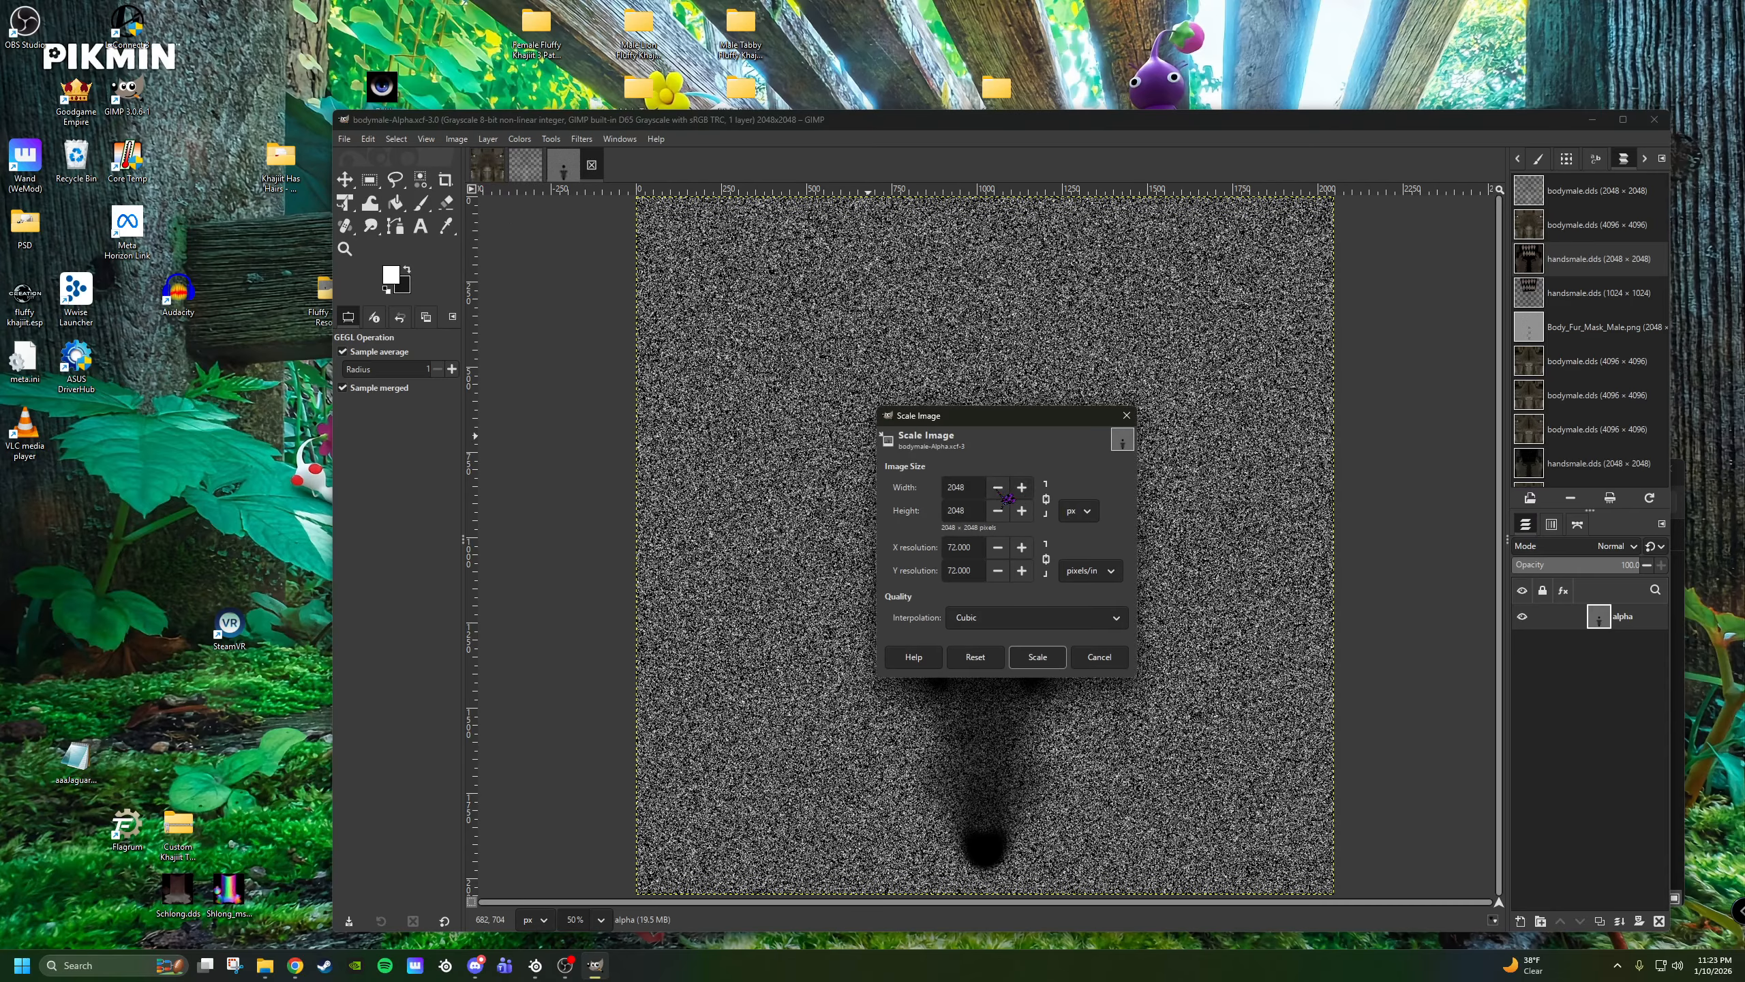
double_click(969, 487)
key("BackSpace")
left_click(1038, 657)
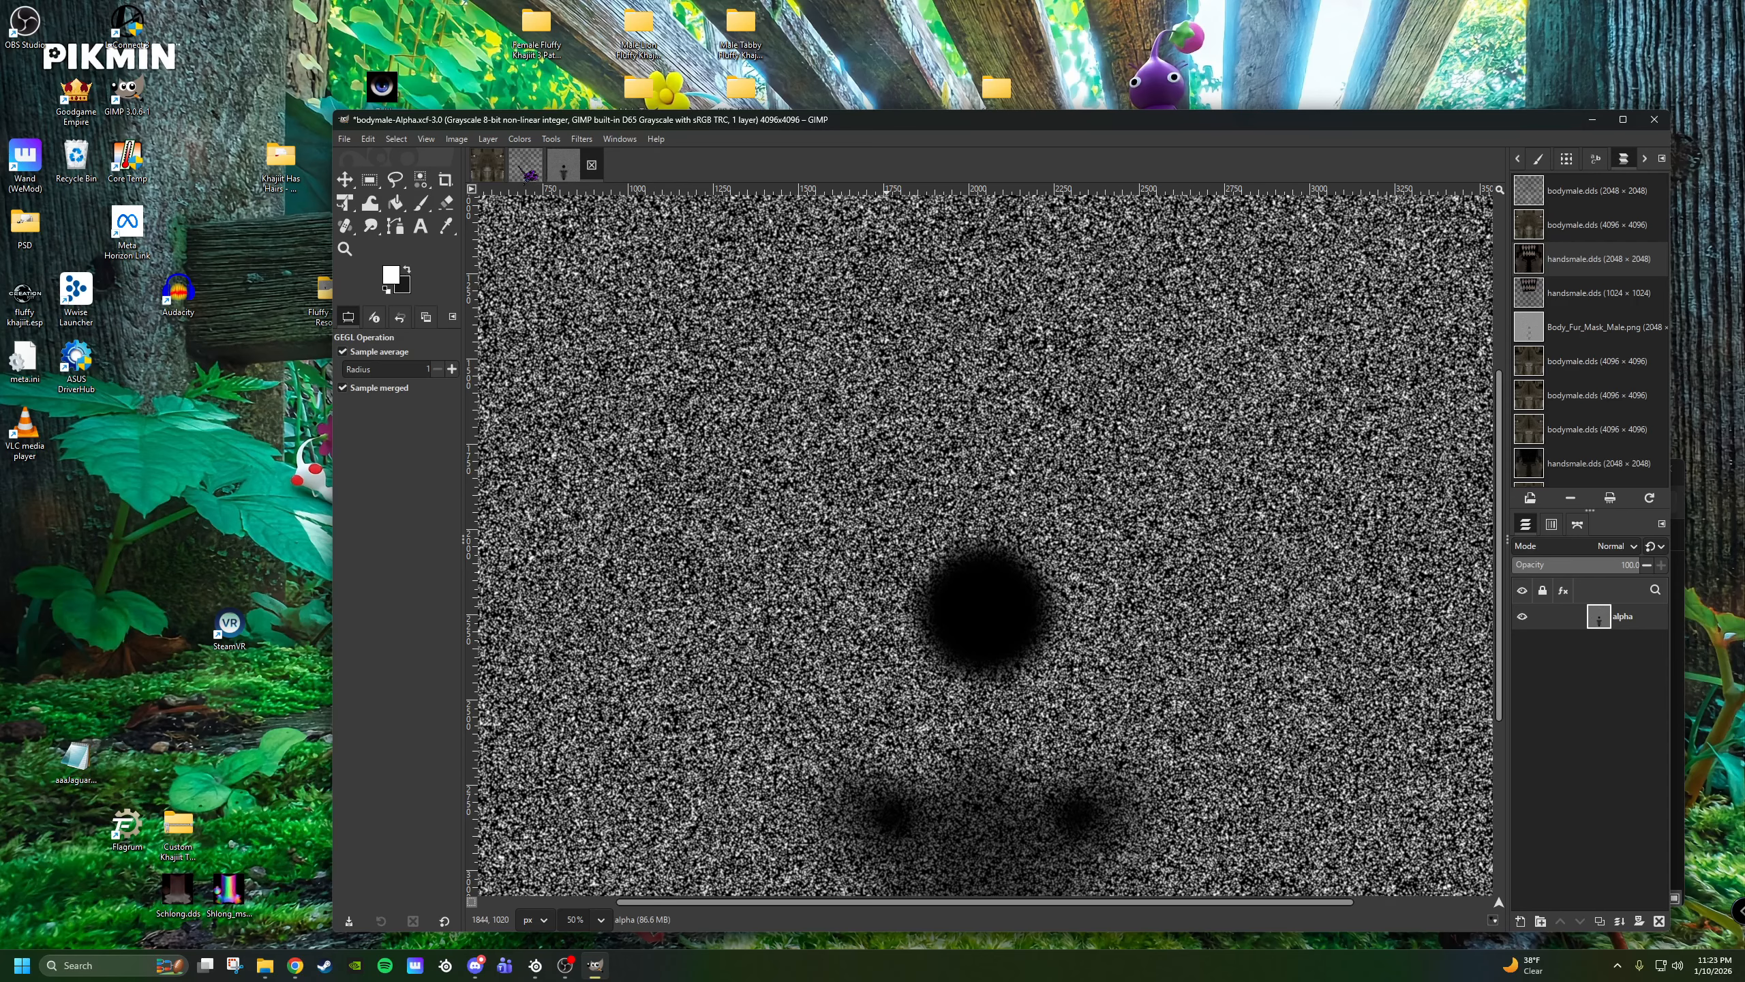
left_click(526, 172)
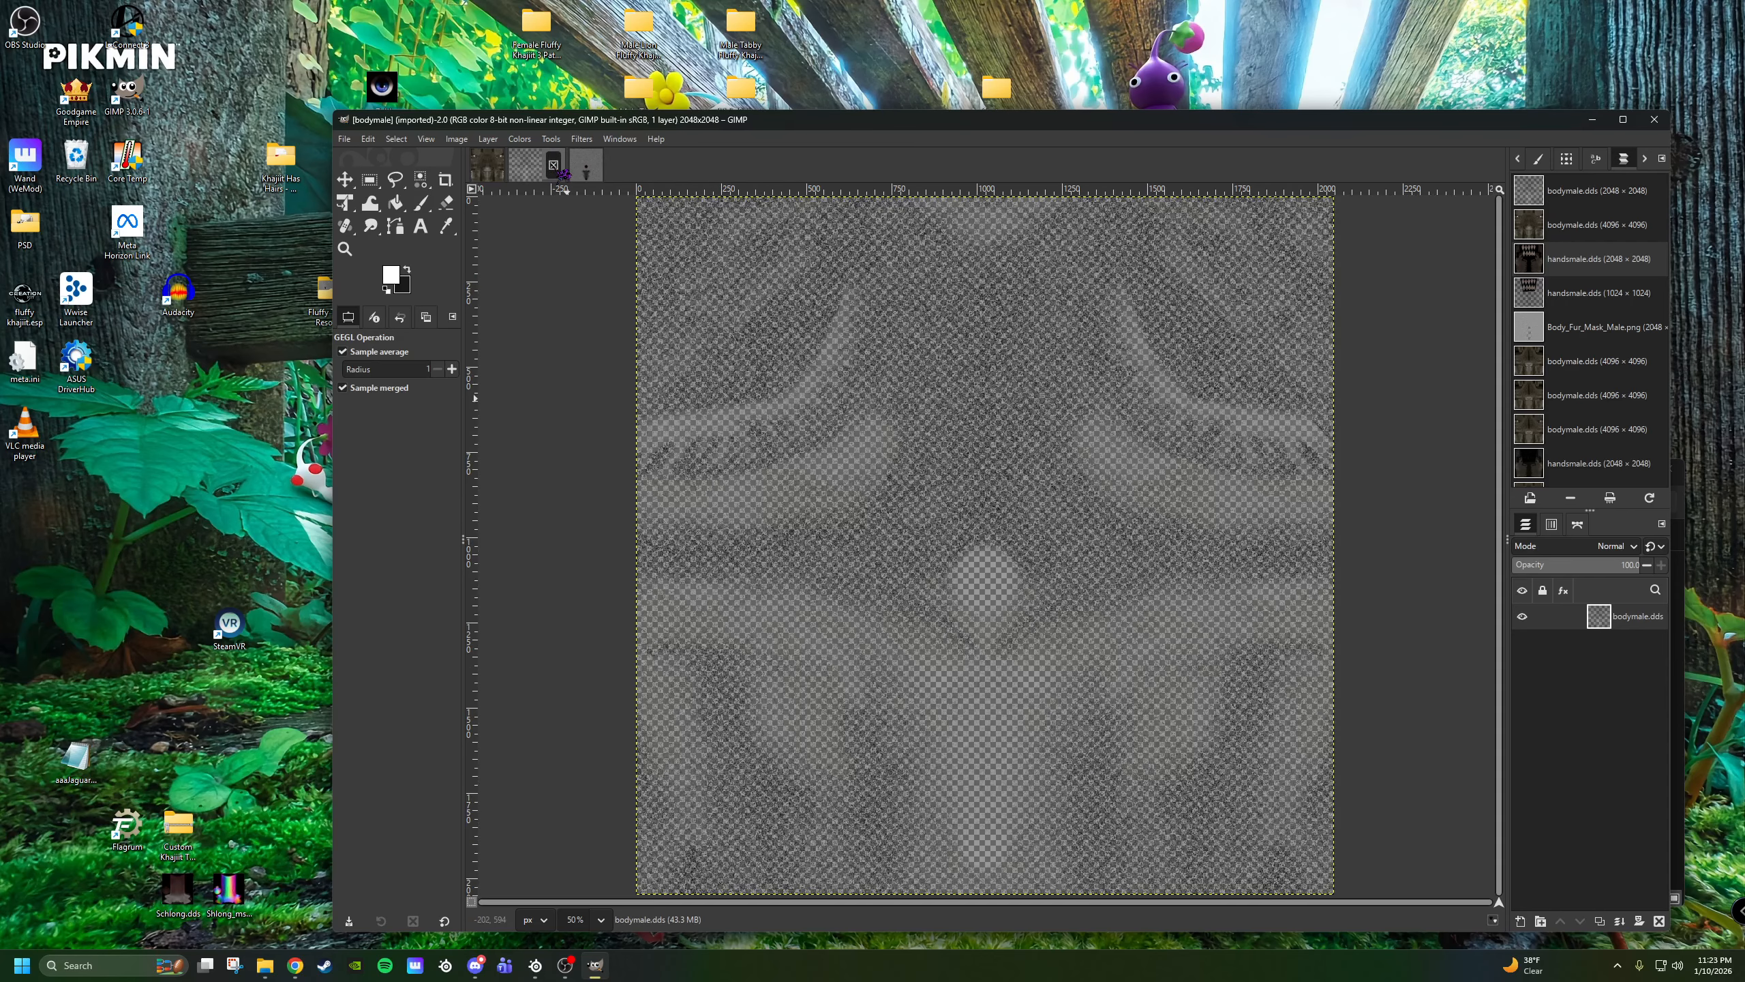
left_click(553, 166)
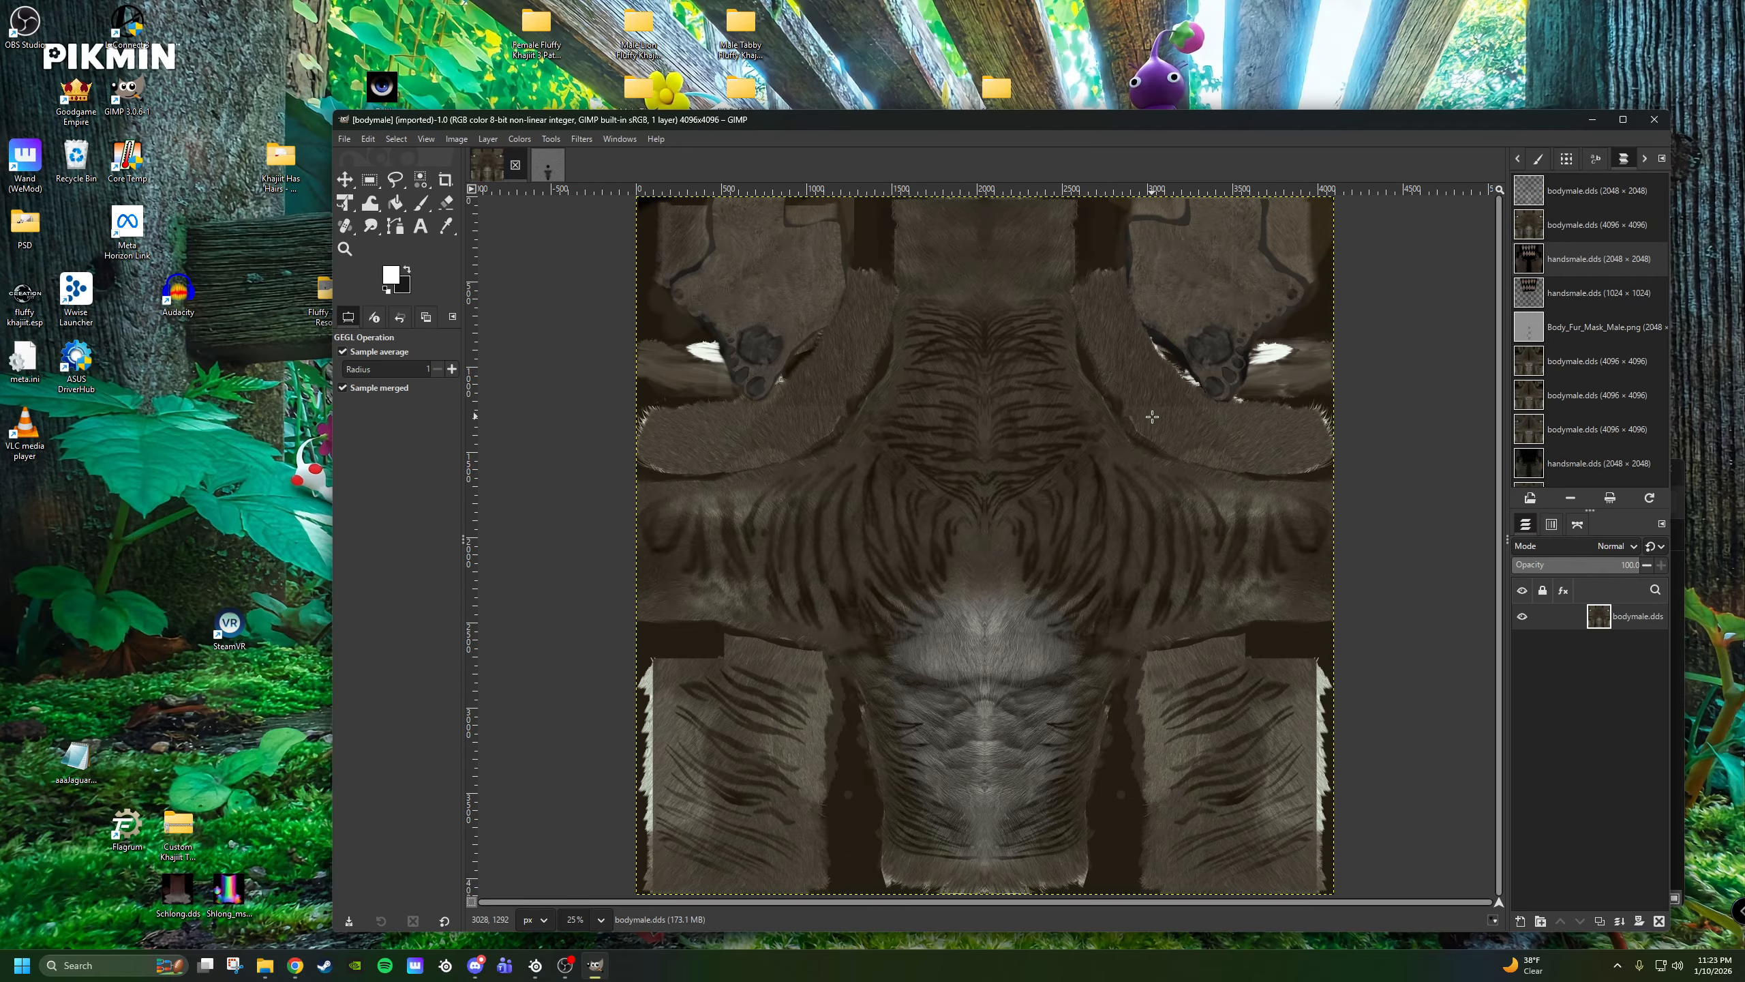
Decompose the 4096 × 4096 tiger bodymale.dds into layers with the RGBA color model.
left_click(522, 141)
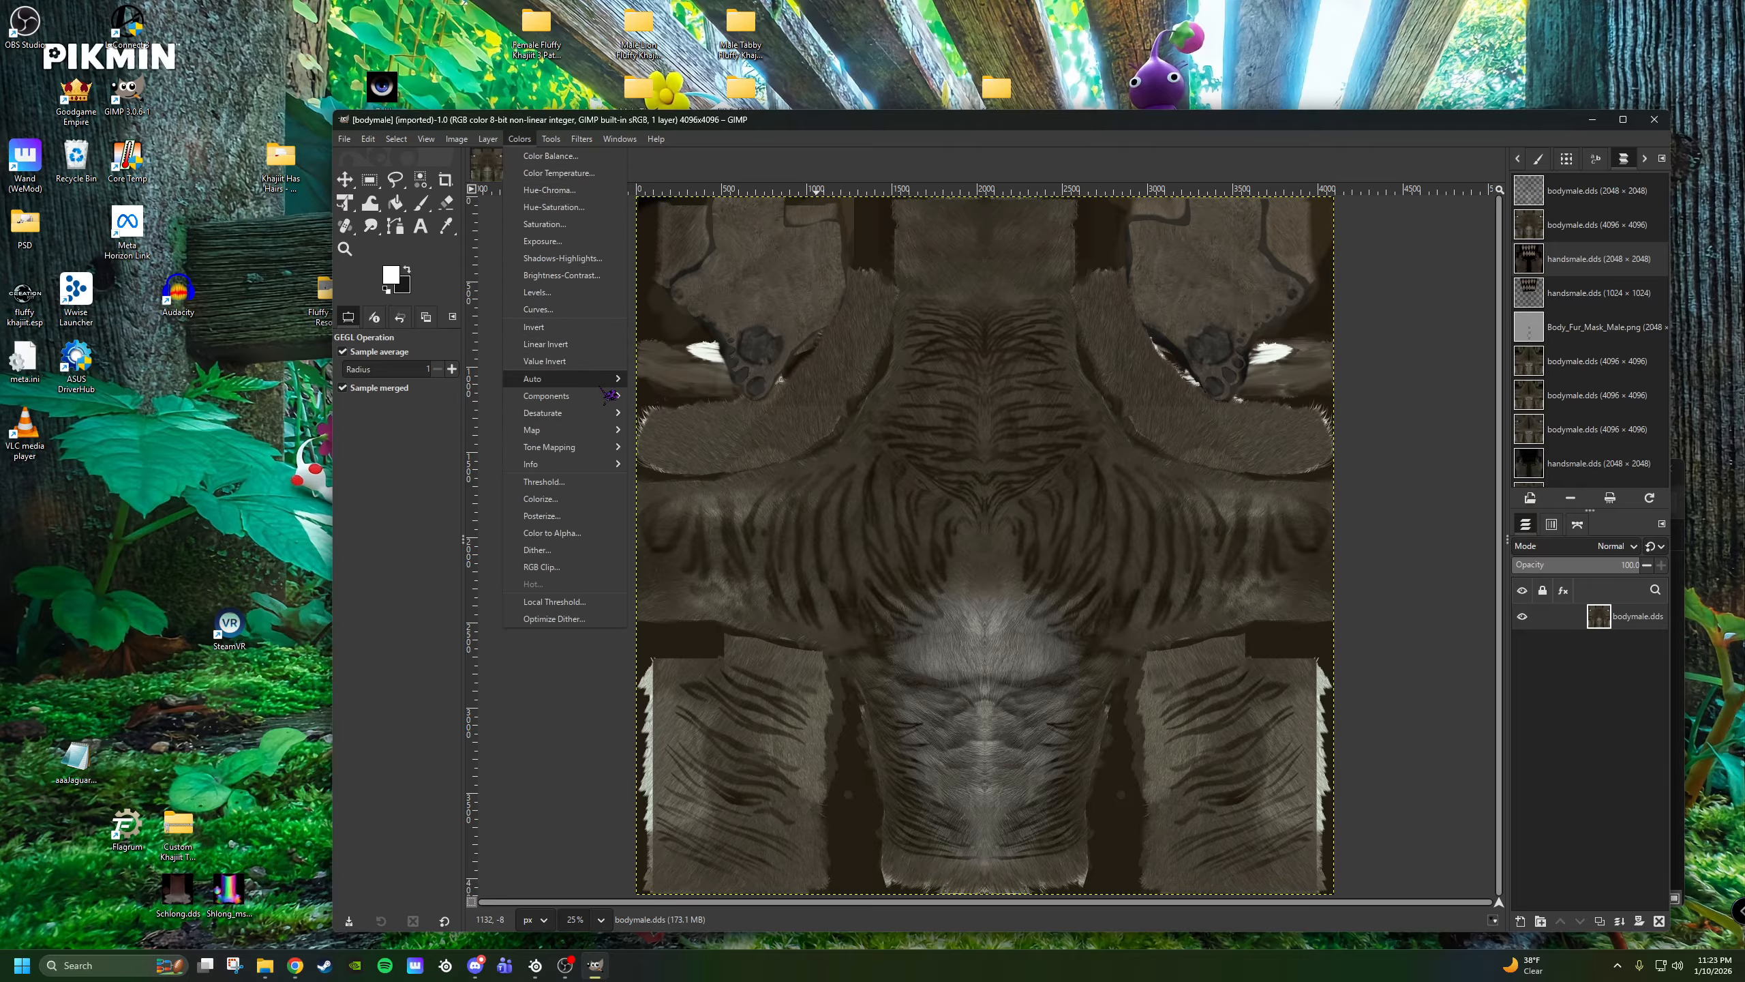
mouse_move(606, 405)
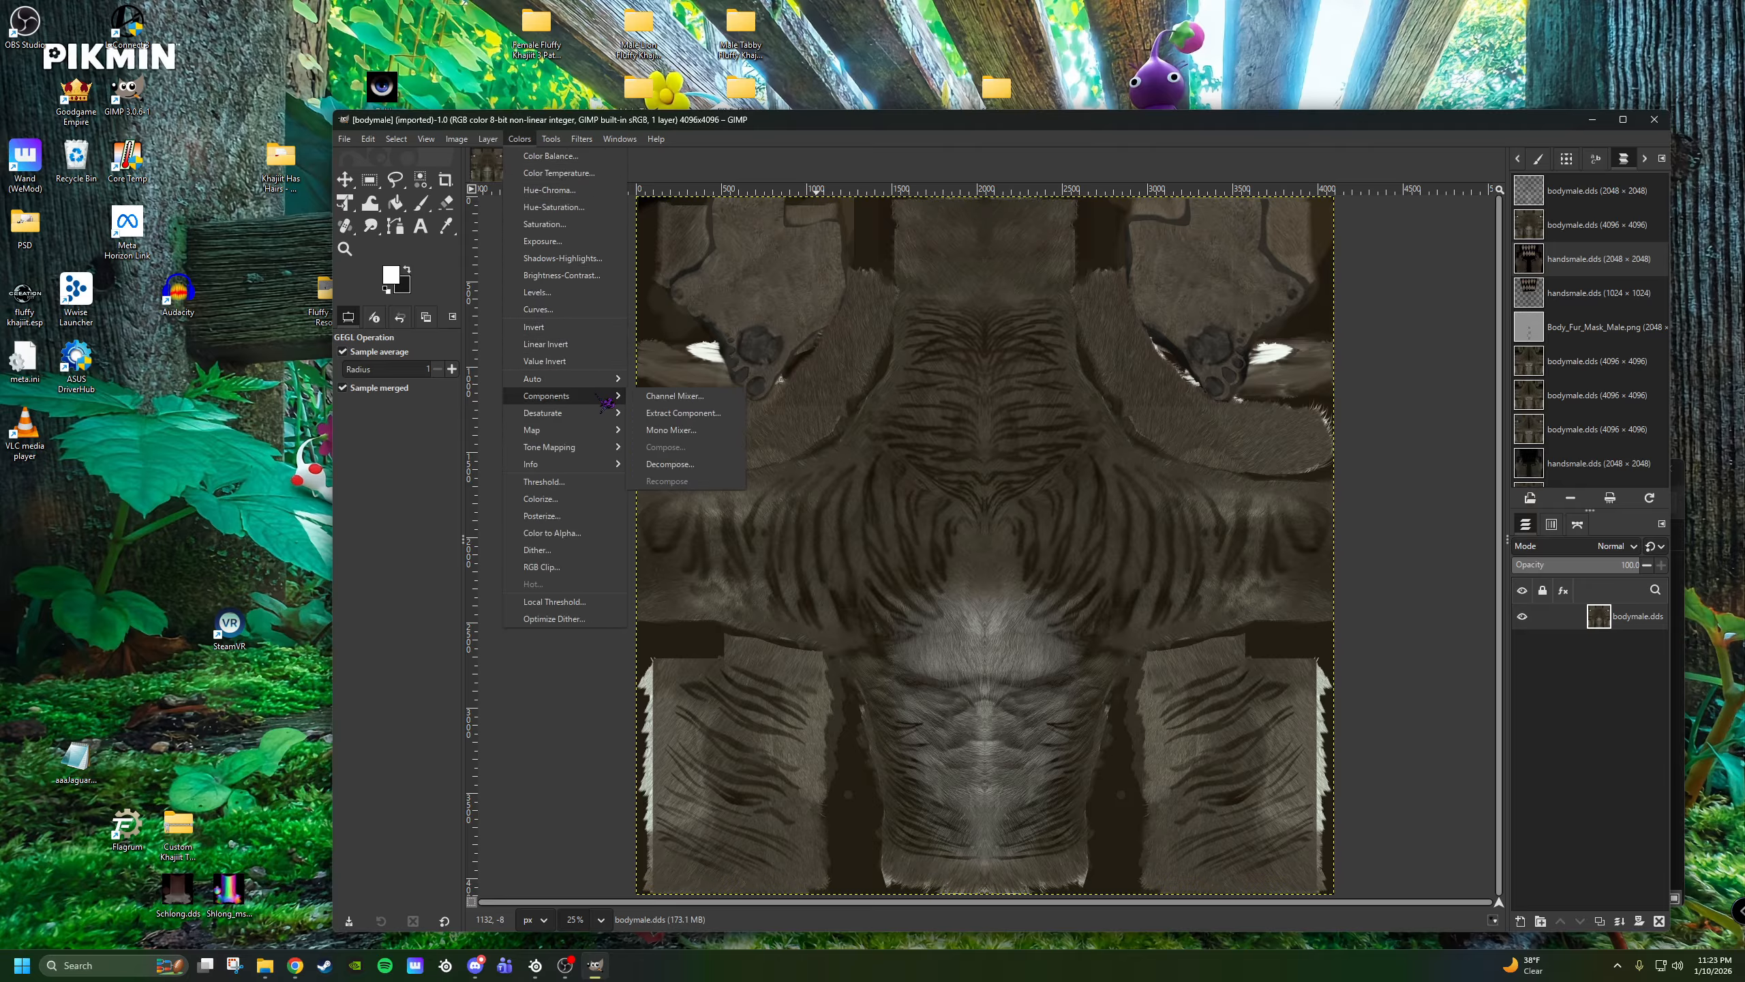
left_click(680, 465)
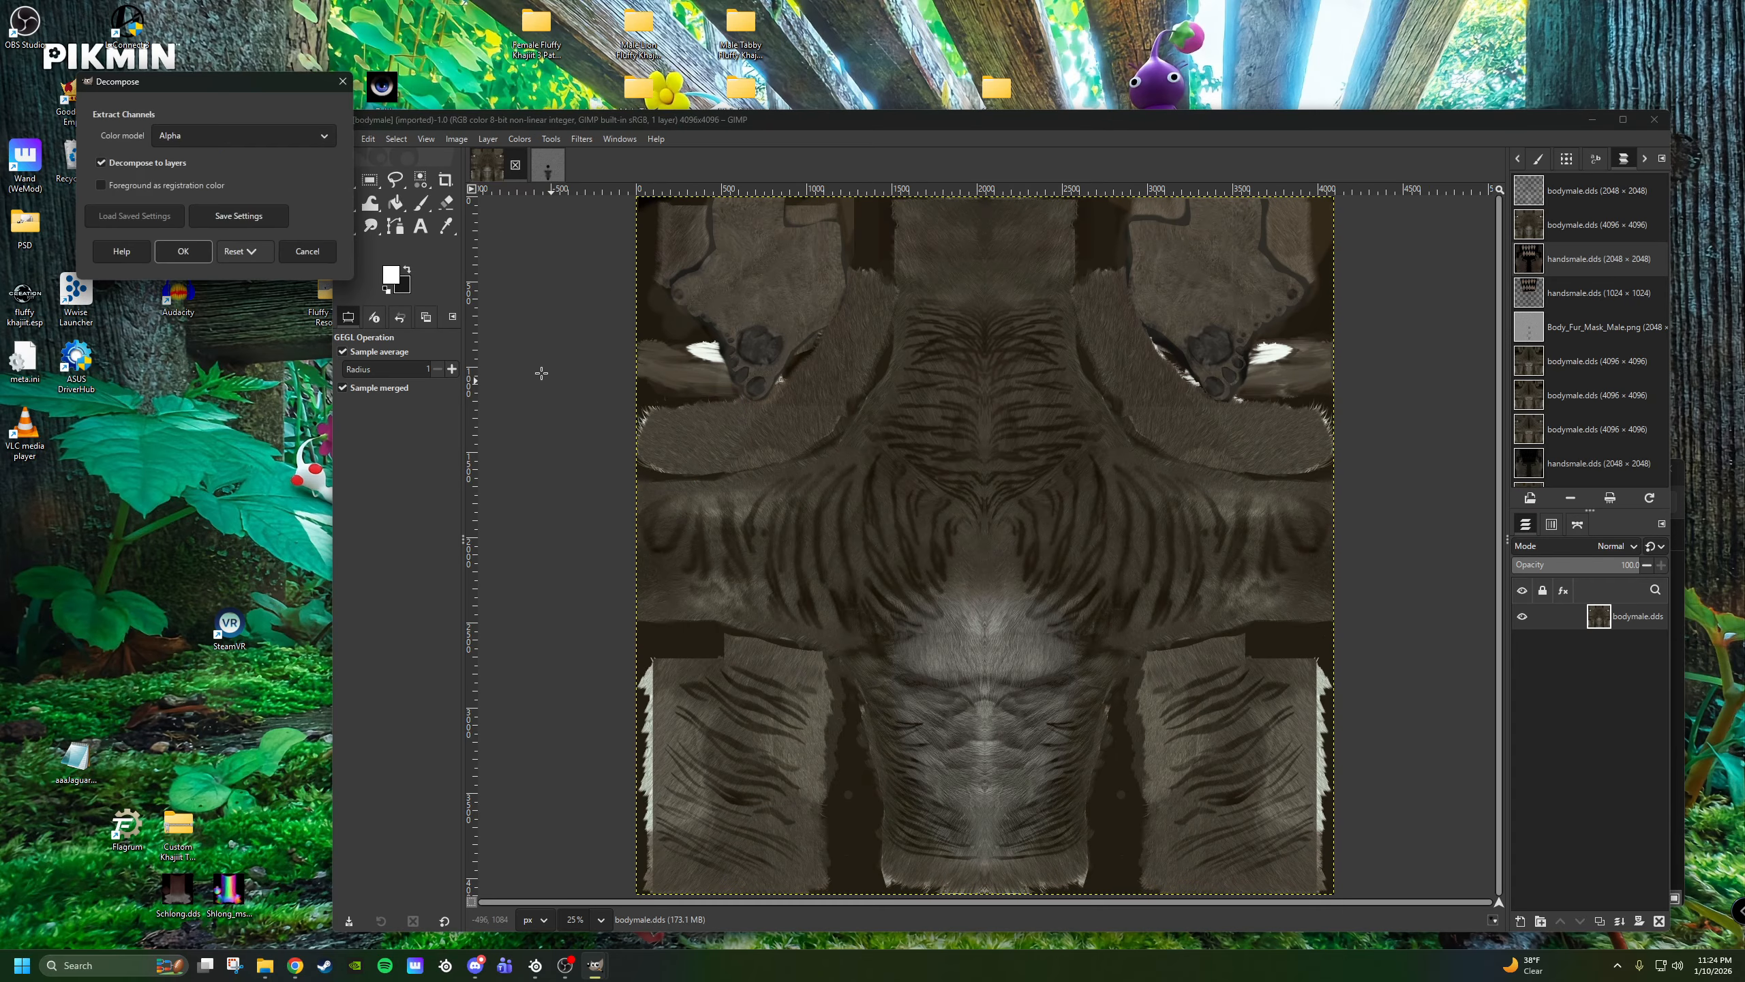
left_click(219, 150)
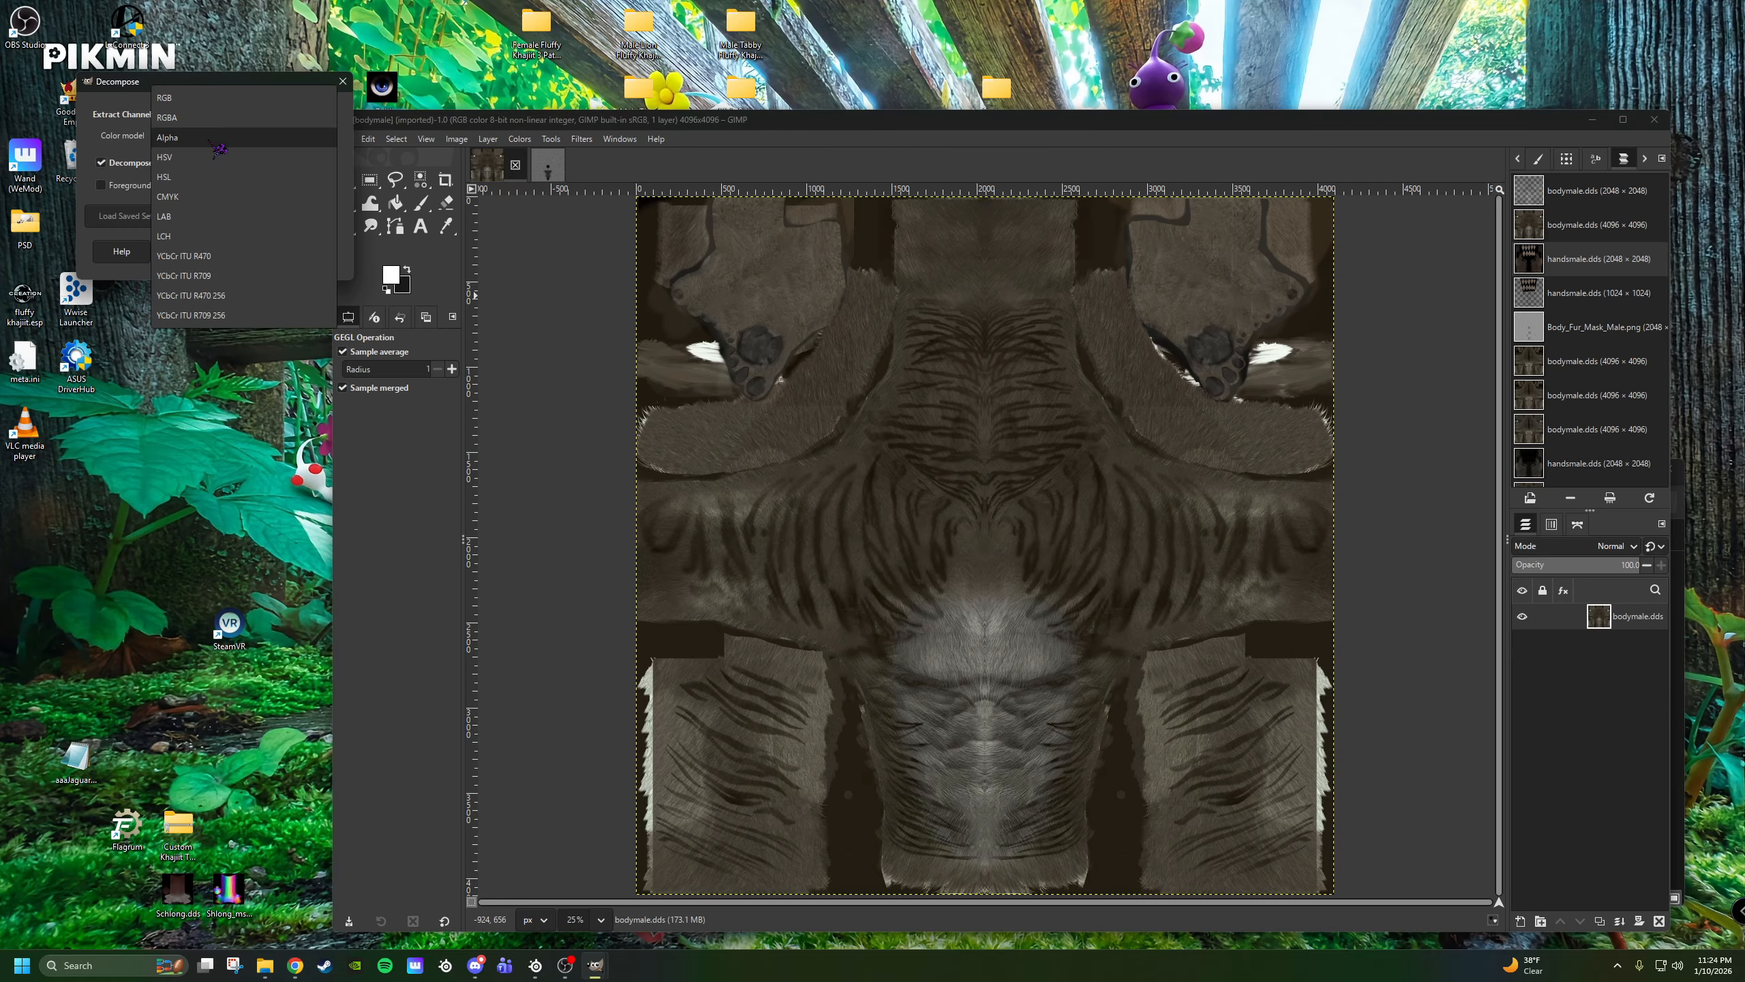
left_click(218, 128)
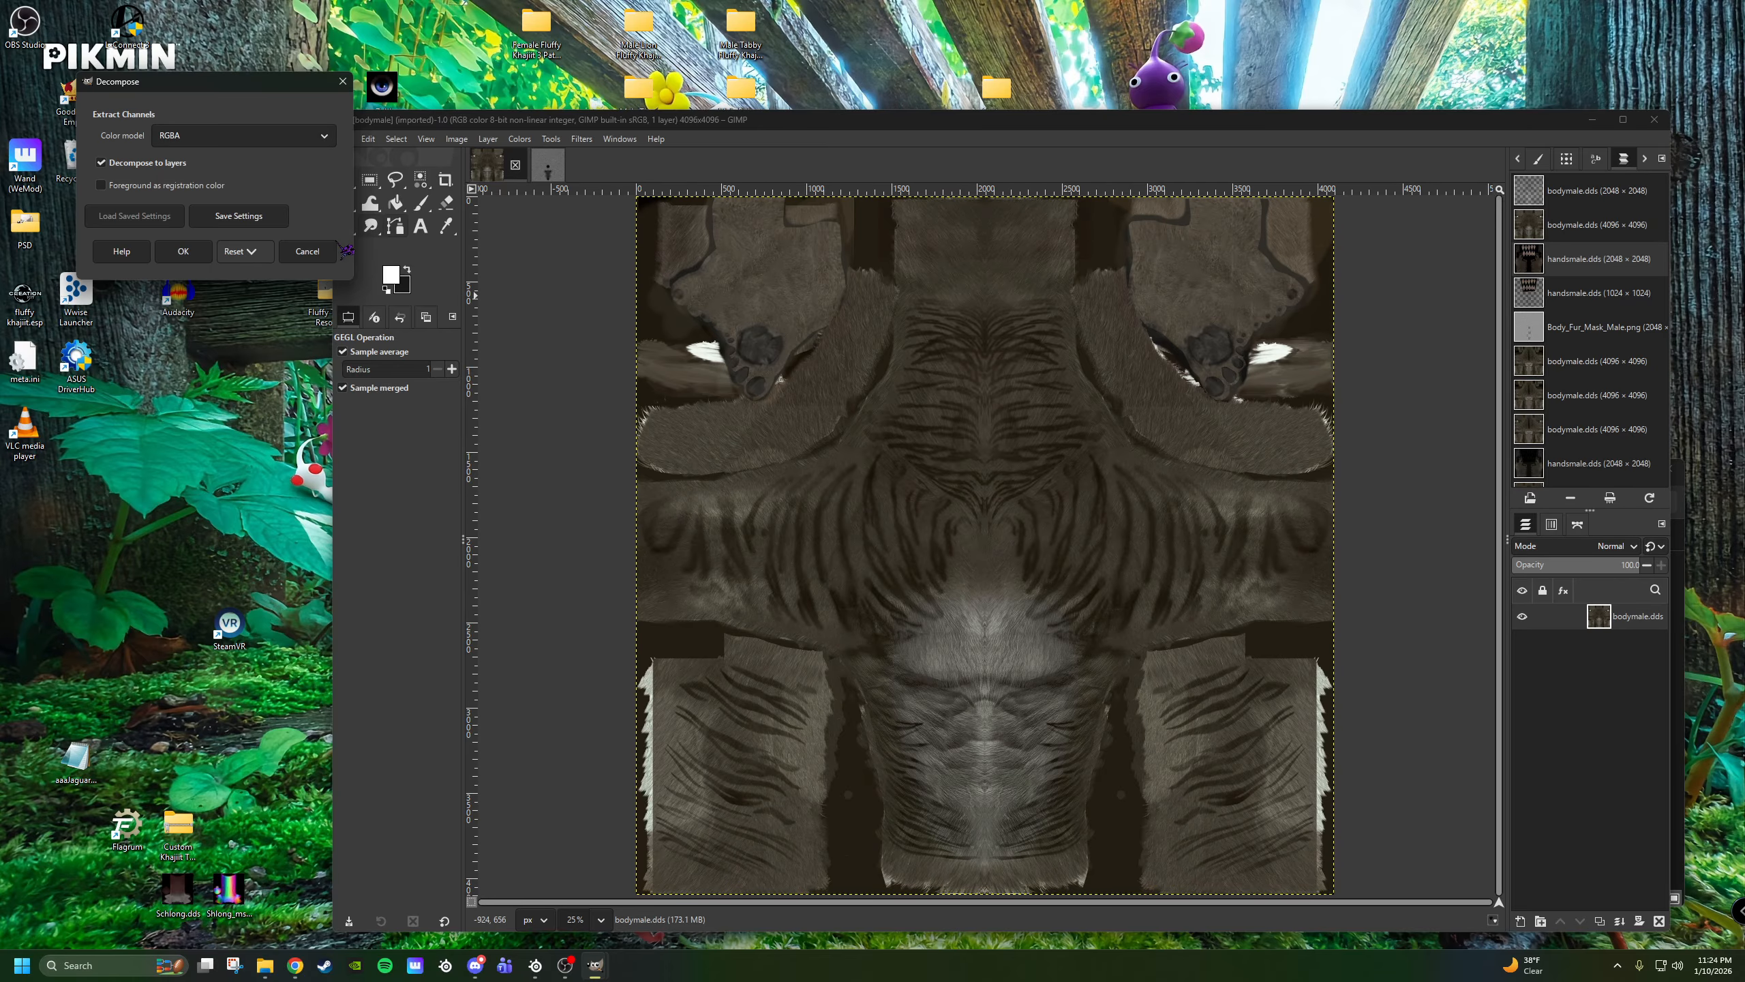
left_click(183, 251)
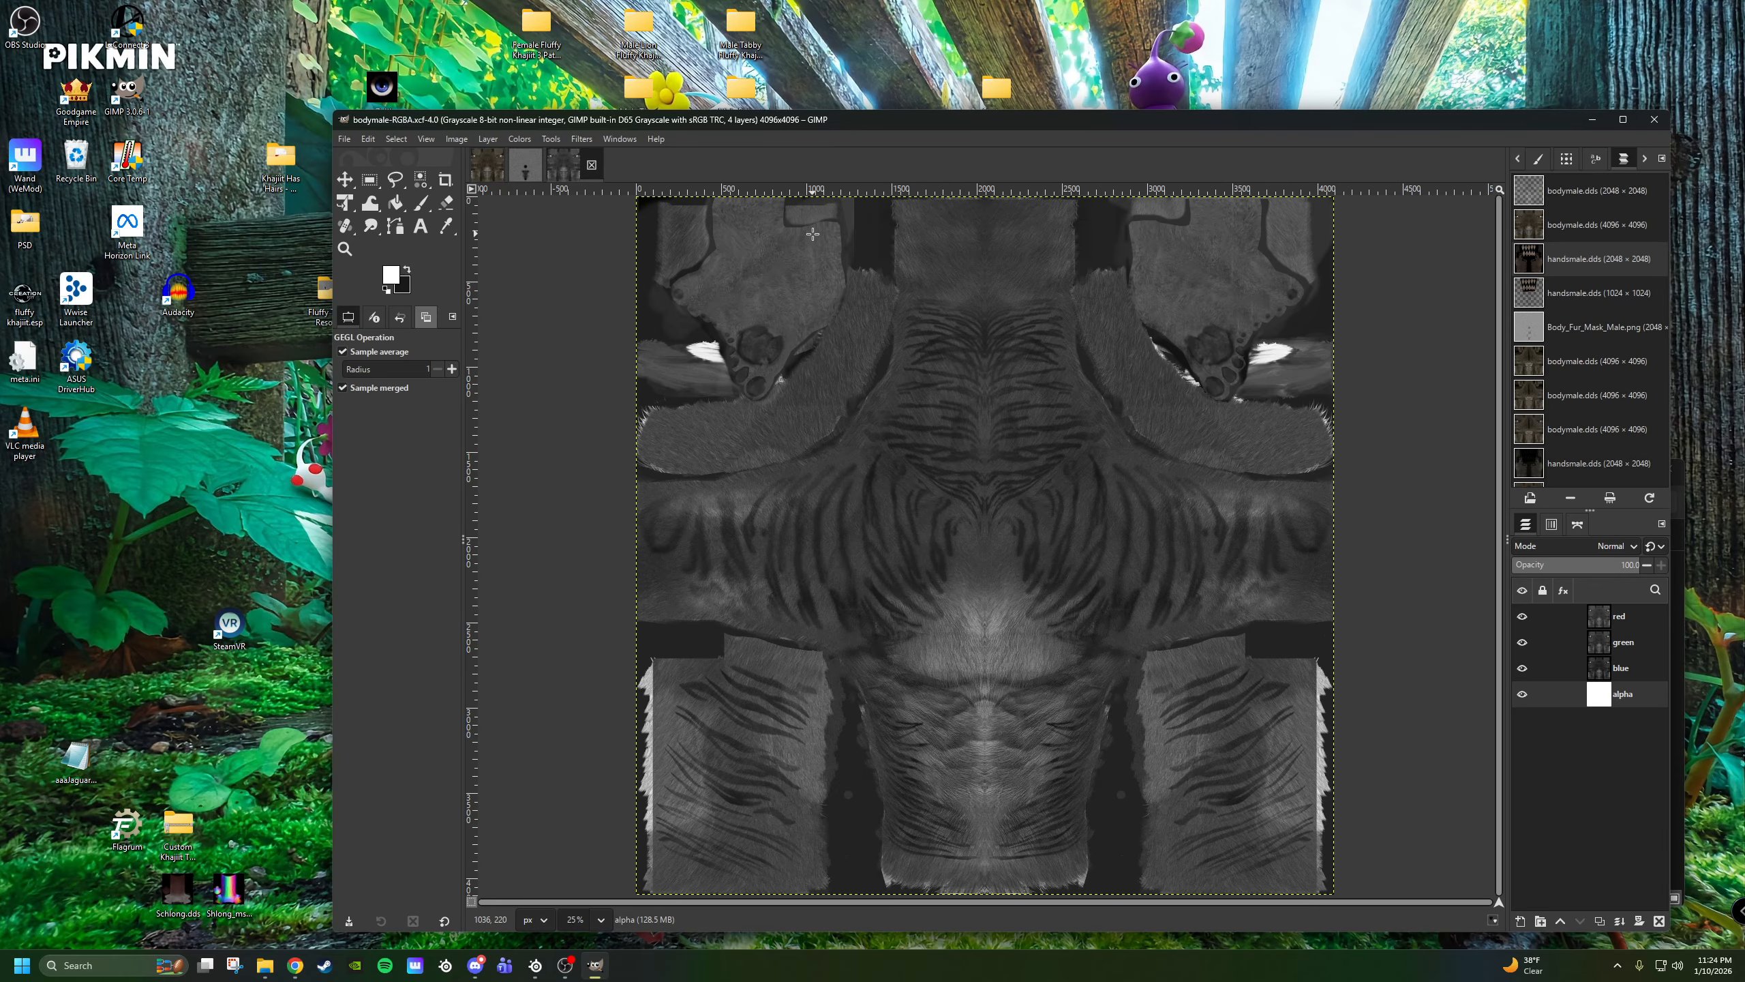
Copy the scaled alpha image and paste it as a layer directly above the alpha layer of the RGBA decomposition.
left_click(528, 166)
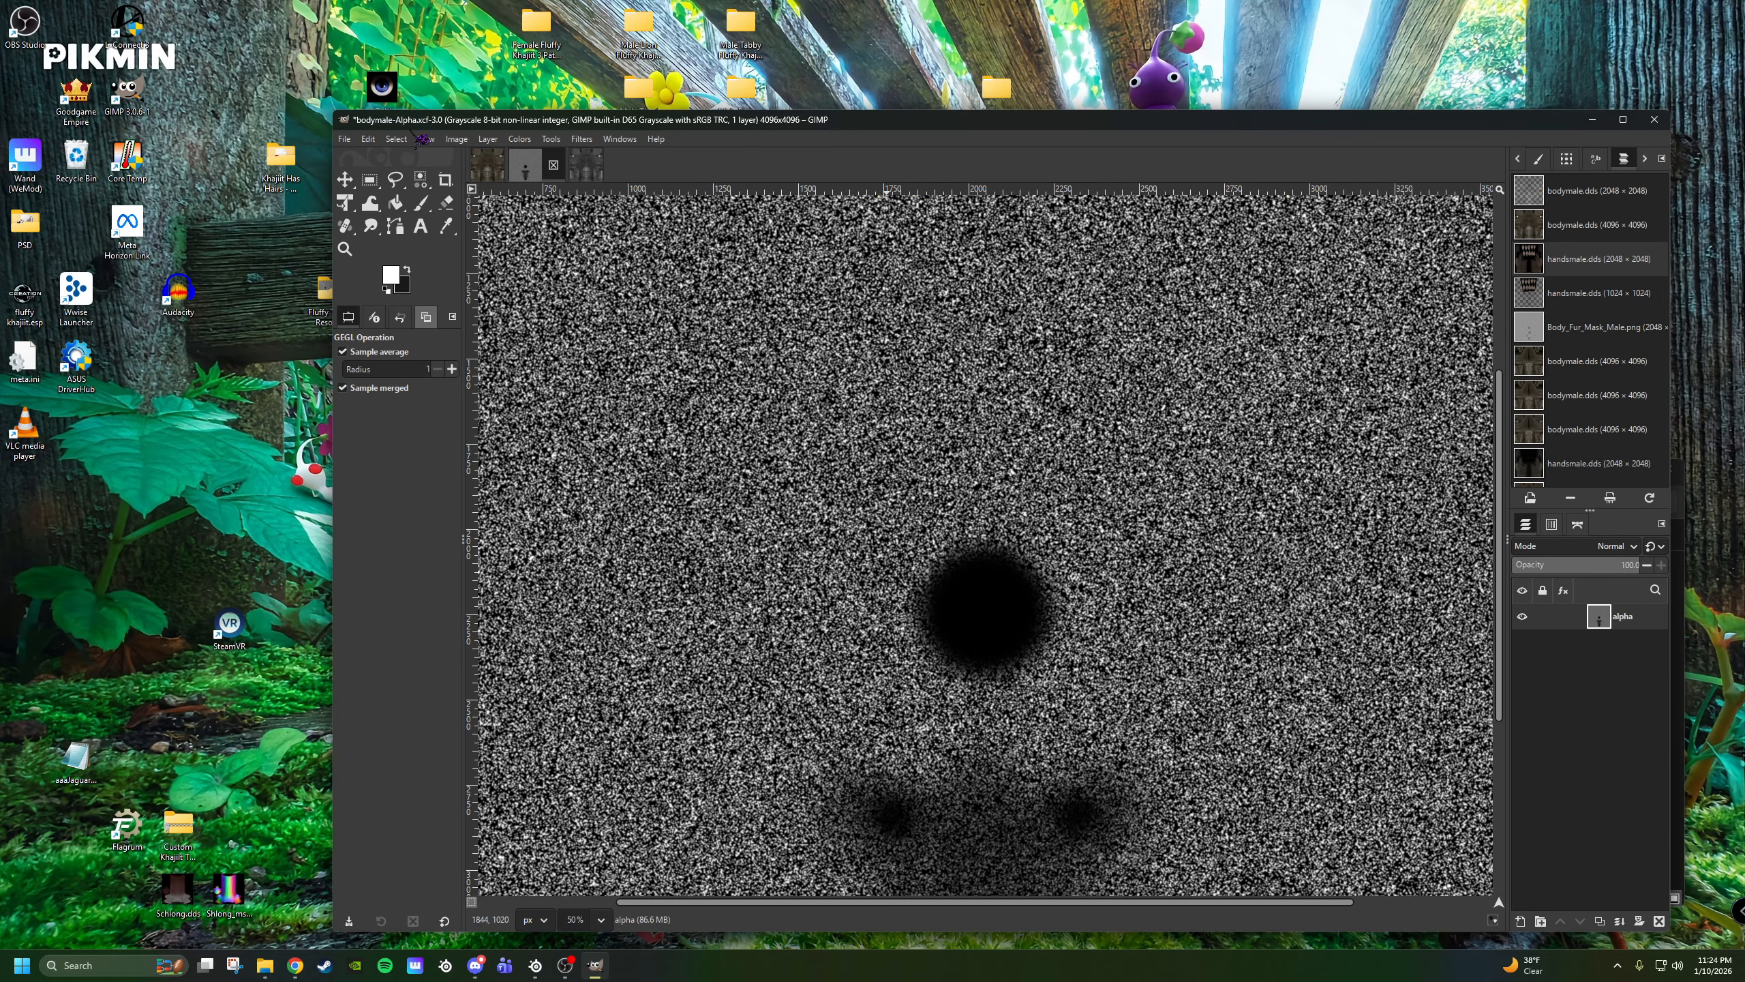
left_click(369, 142)
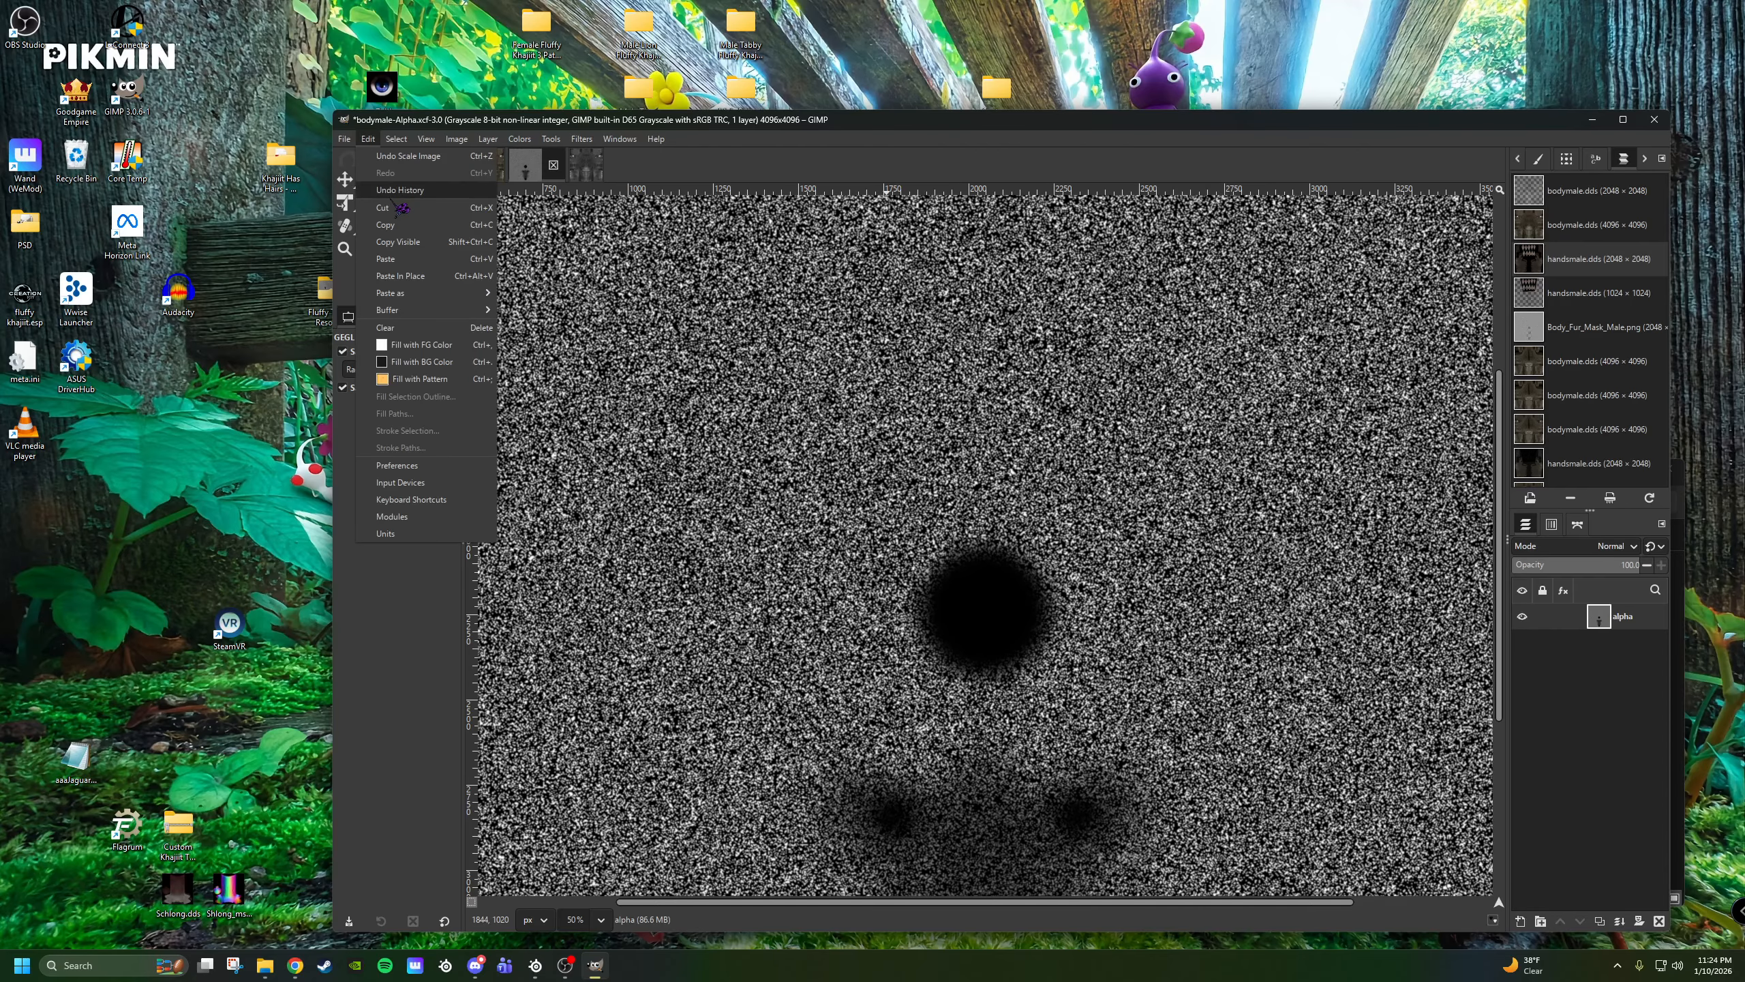
left_click(402, 226)
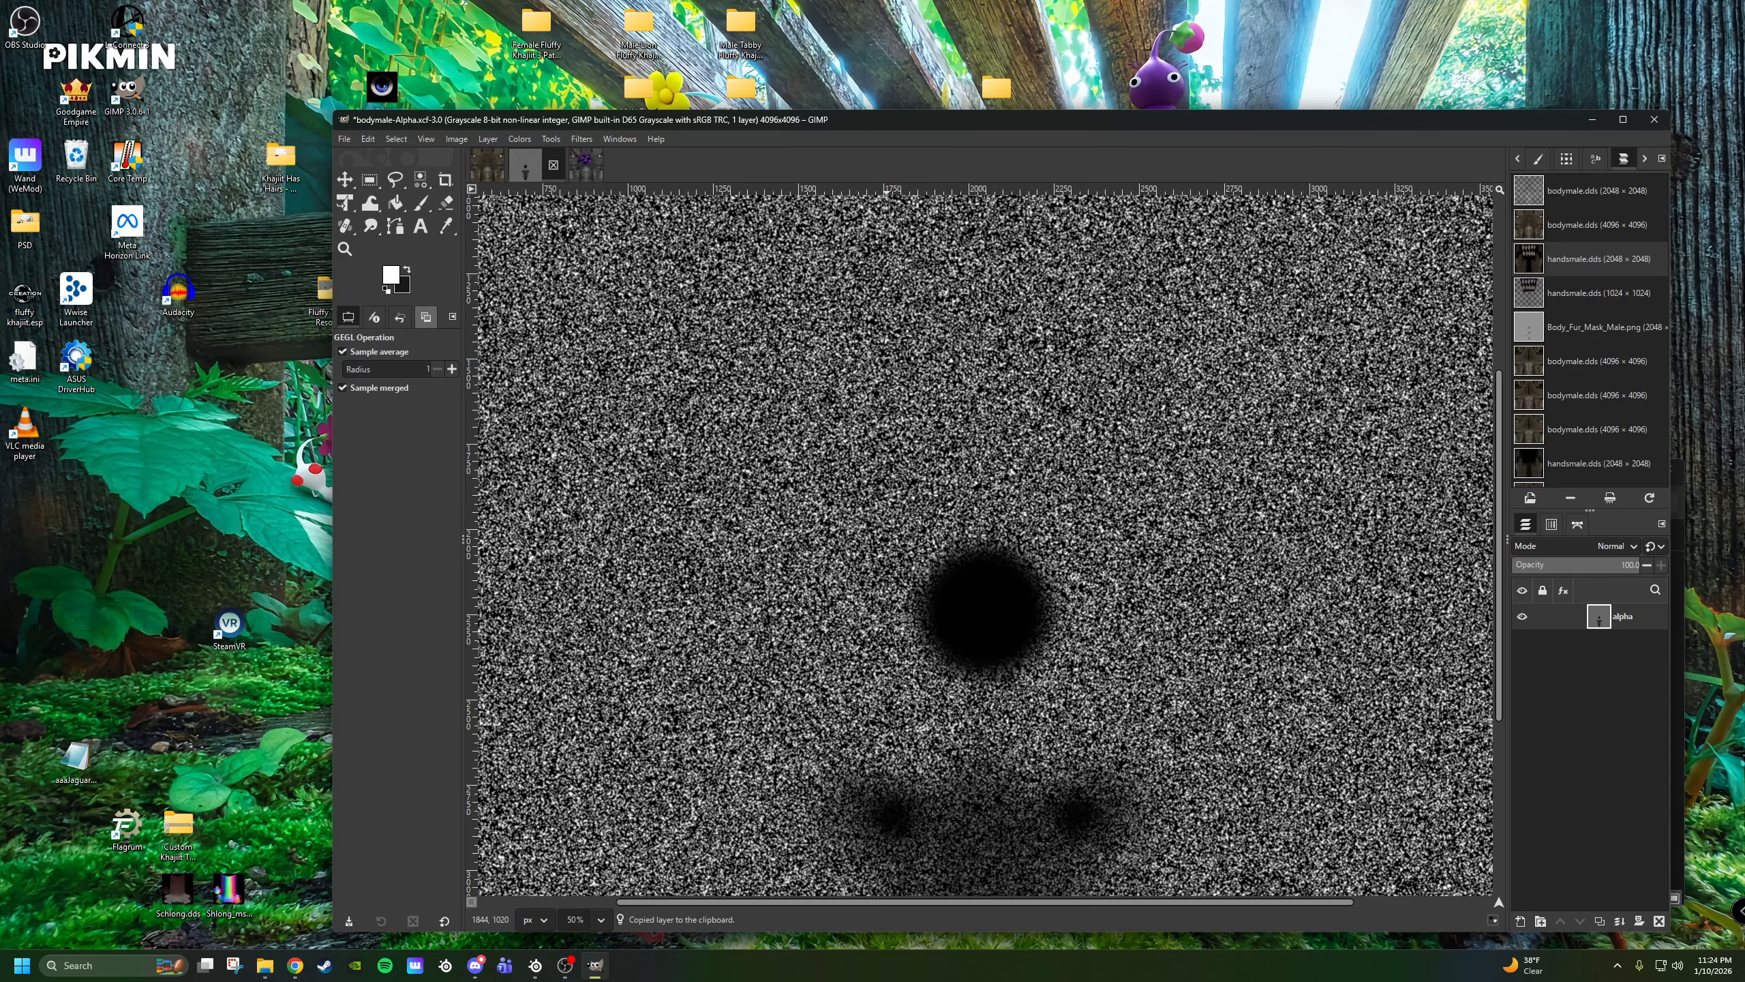
left_click(595, 173)
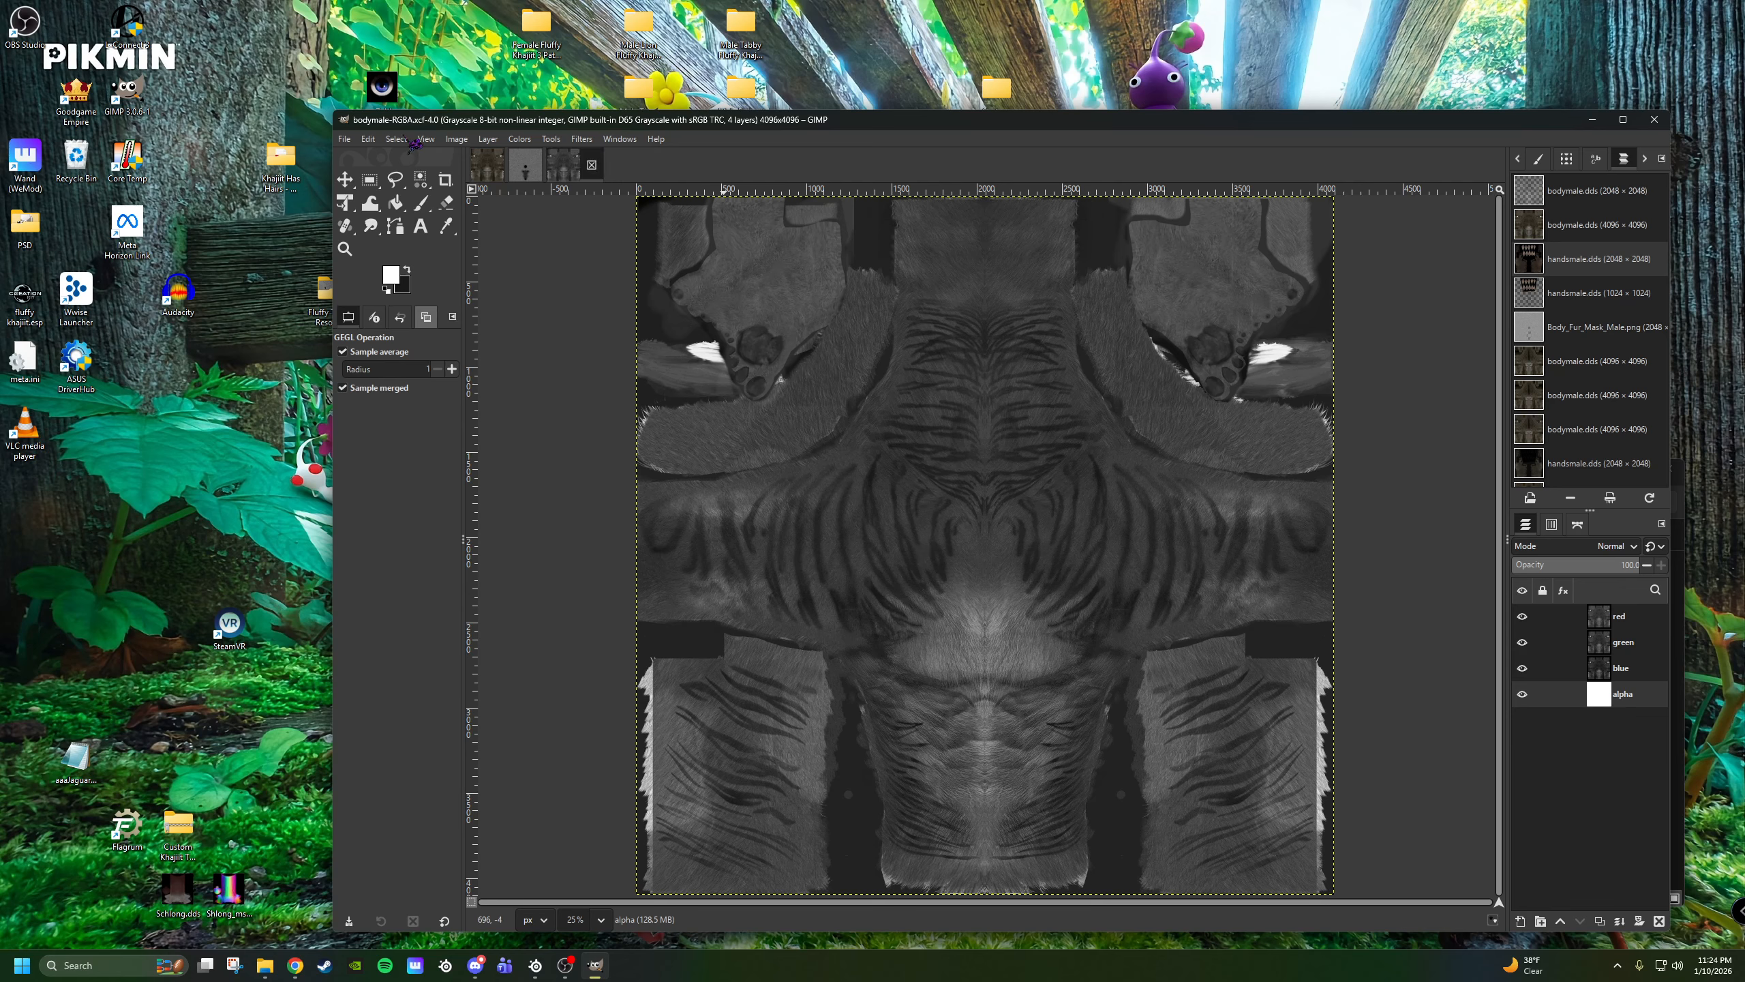
left_click(369, 140)
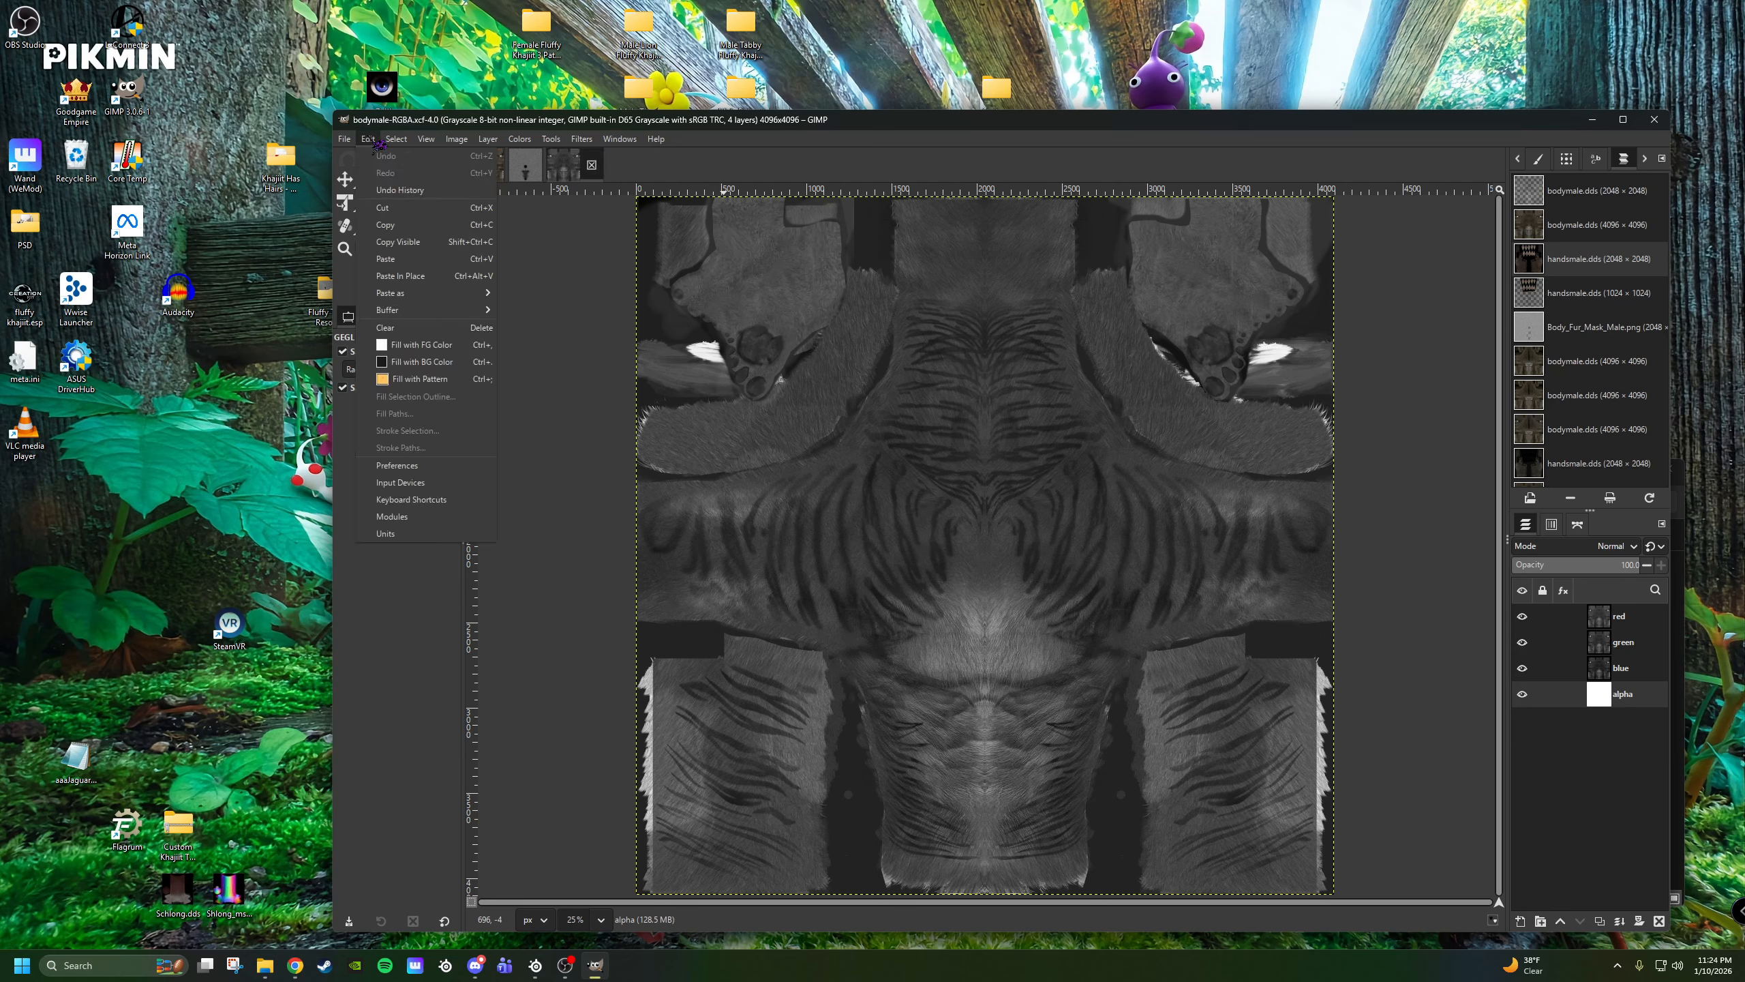
left_click(395, 258)
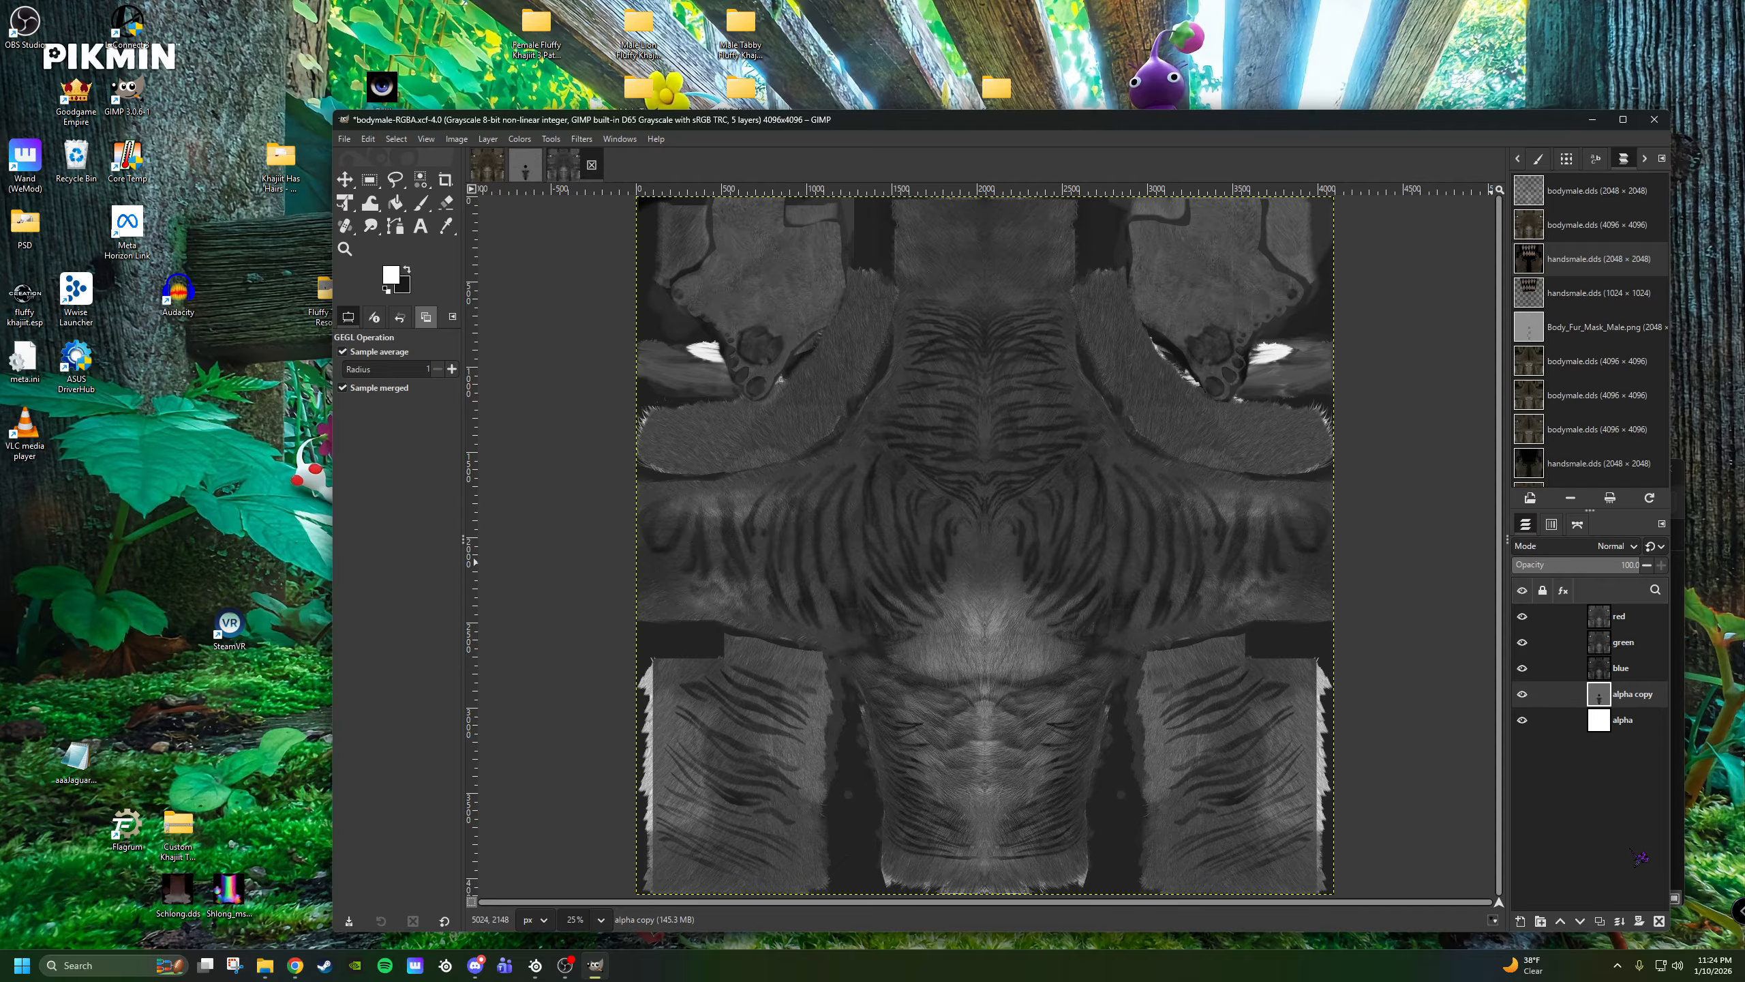
Merge the pasted alpha copy down into the alpha layer and compose the four channel layers into one RGBA image.
left_click(1627, 926)
left_click(520, 141)
mouse_move(571, 399)
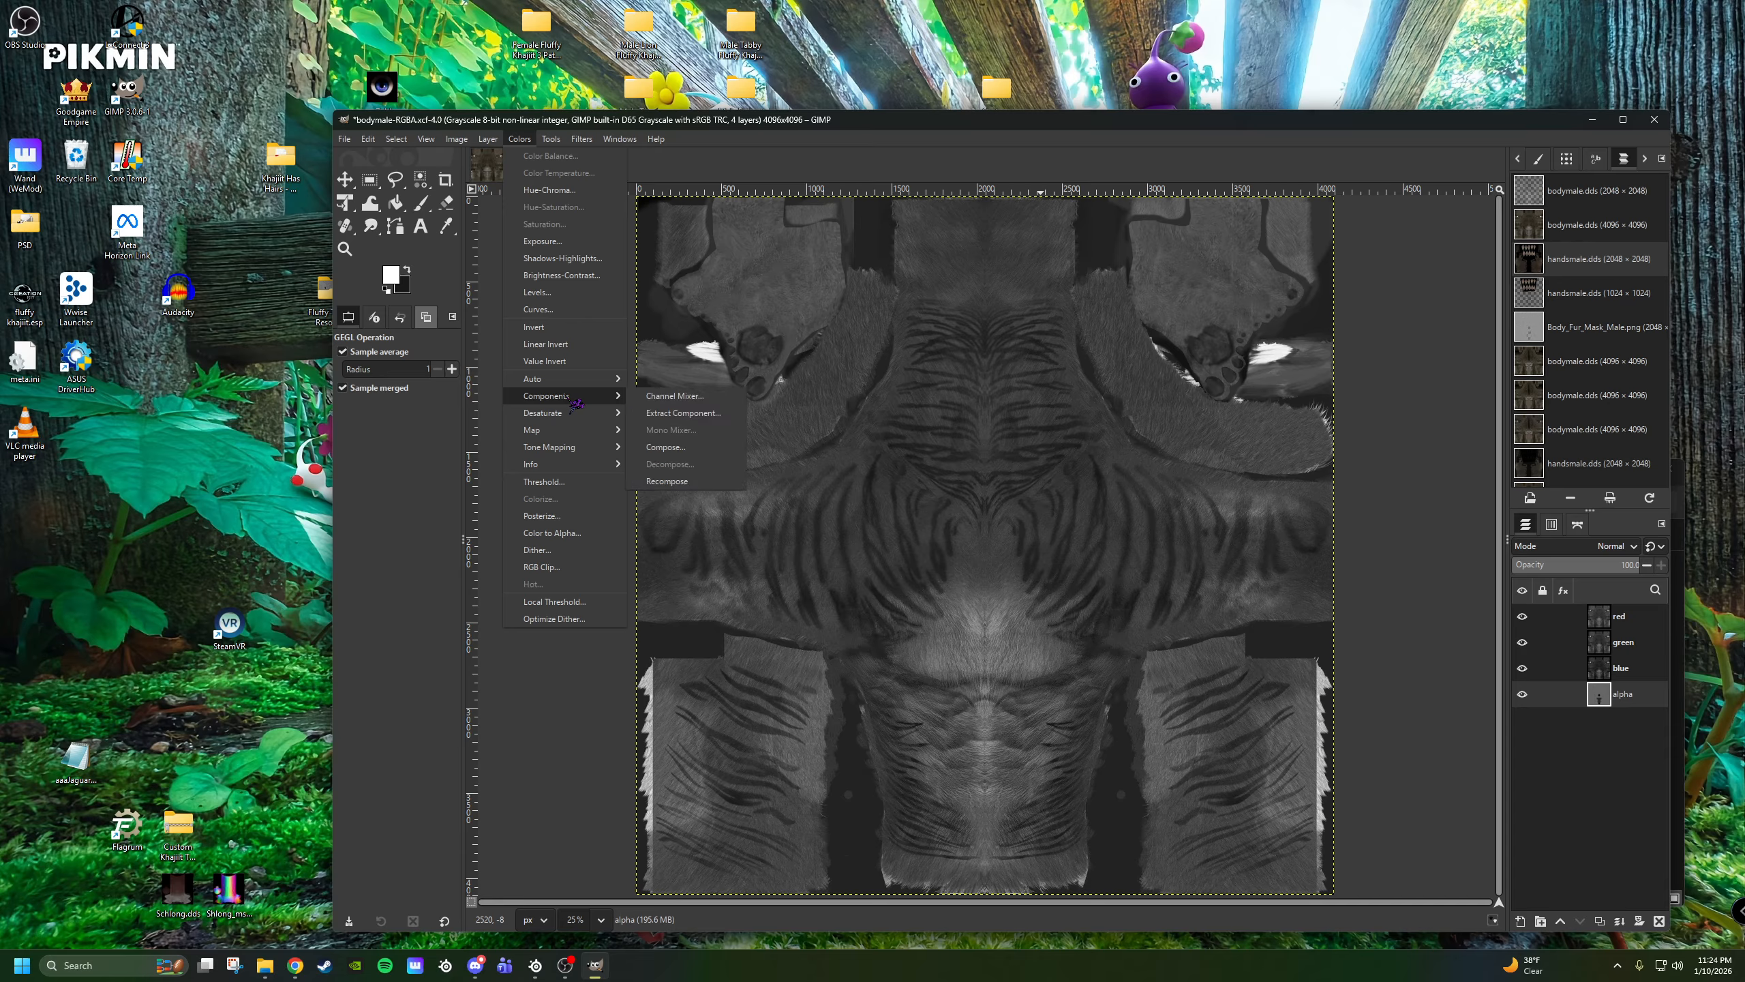
left_click(666, 448)
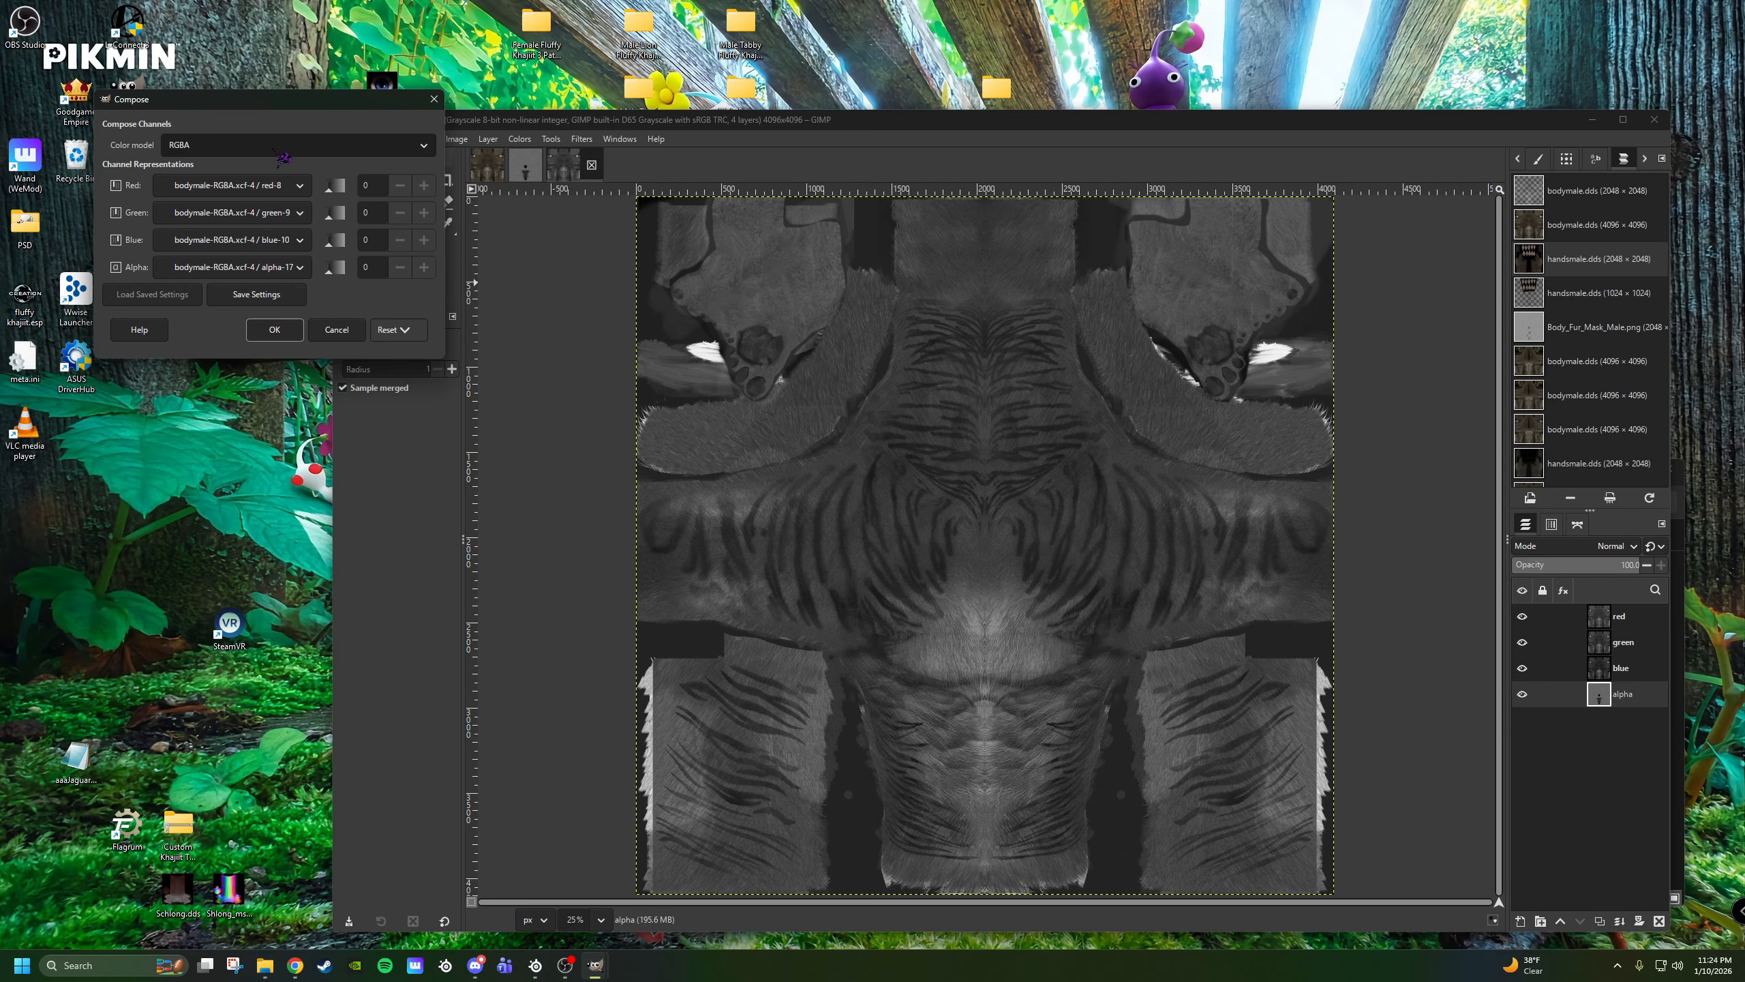
left_click(274, 329)
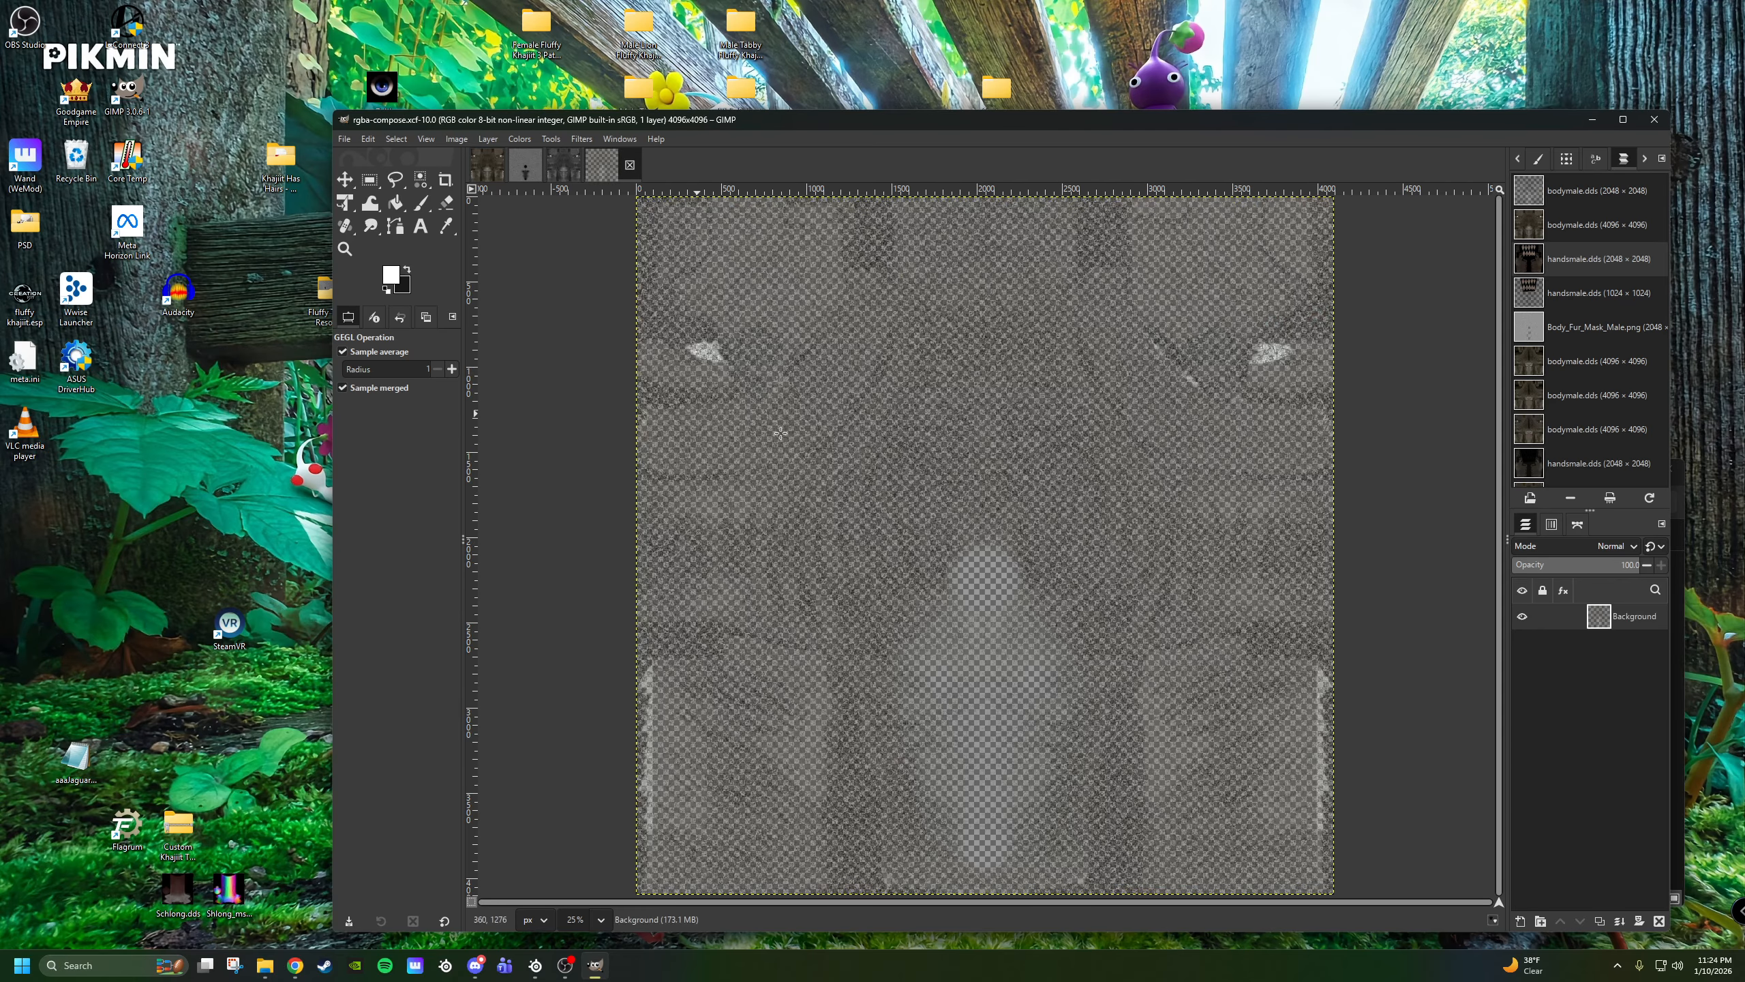
Export the composed image over bodymale.dds in the Khajiit Male Tiger Himbo-SOS khajiitmale textures folder, with no compression and no mipmaps.
left_click(347, 141)
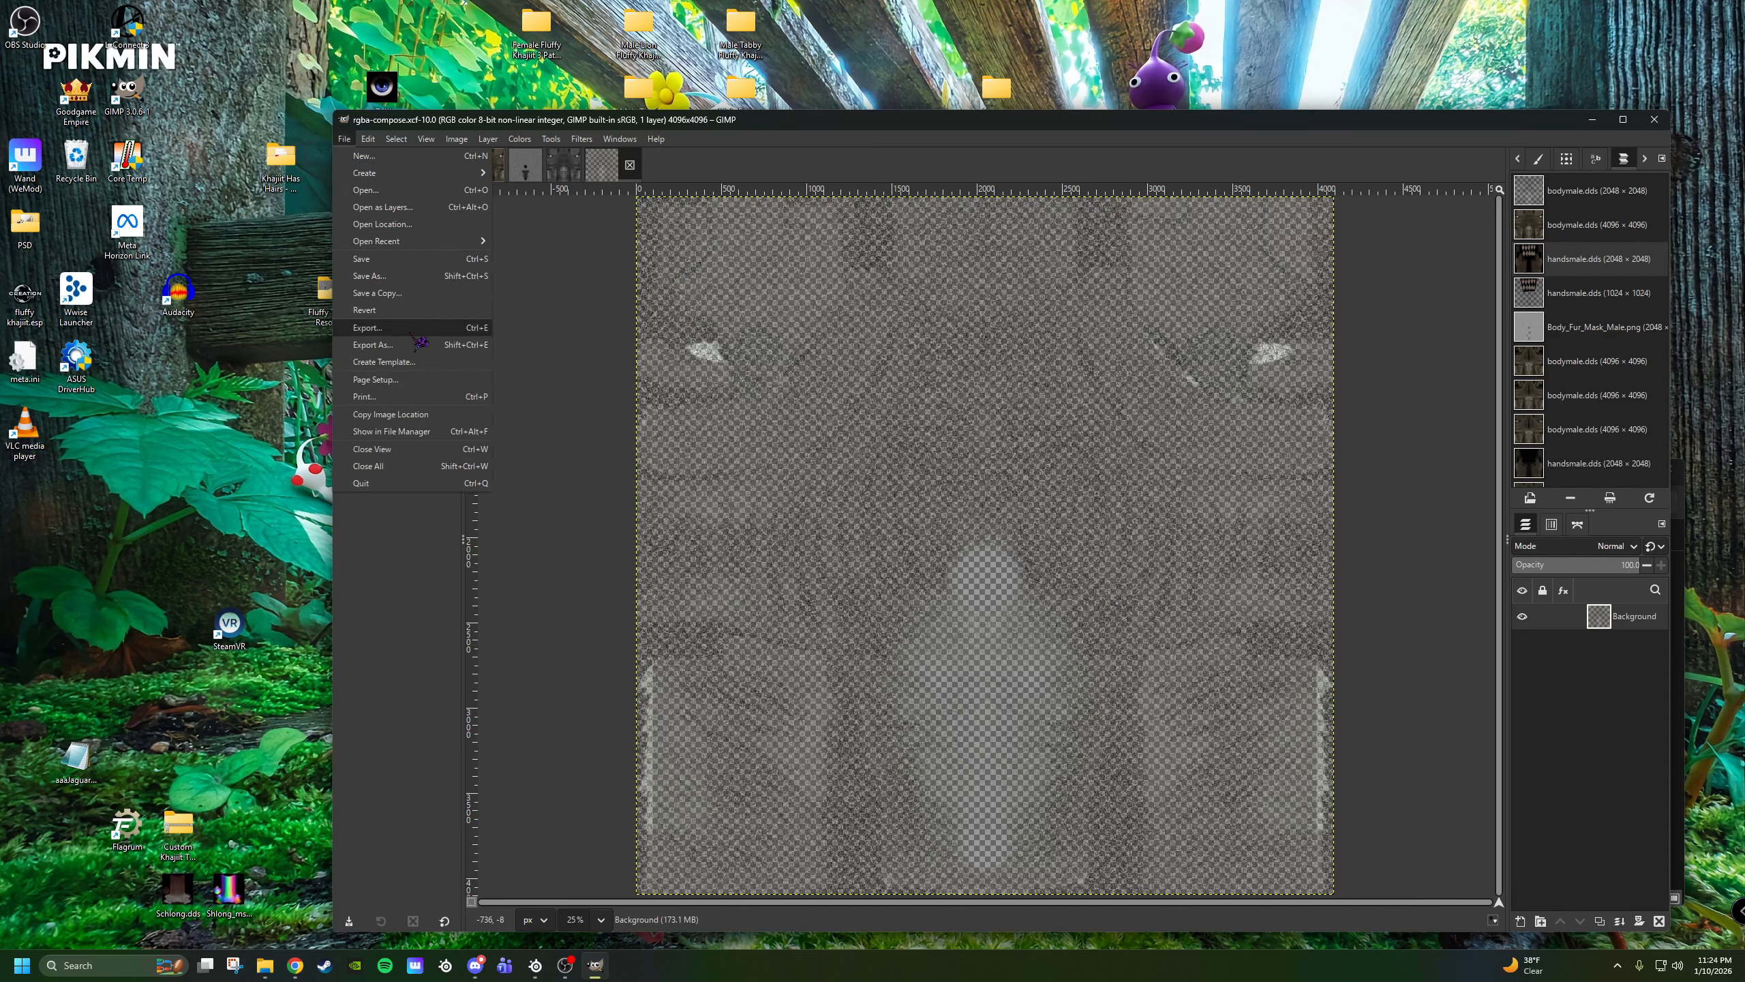
left_click(467, 348)
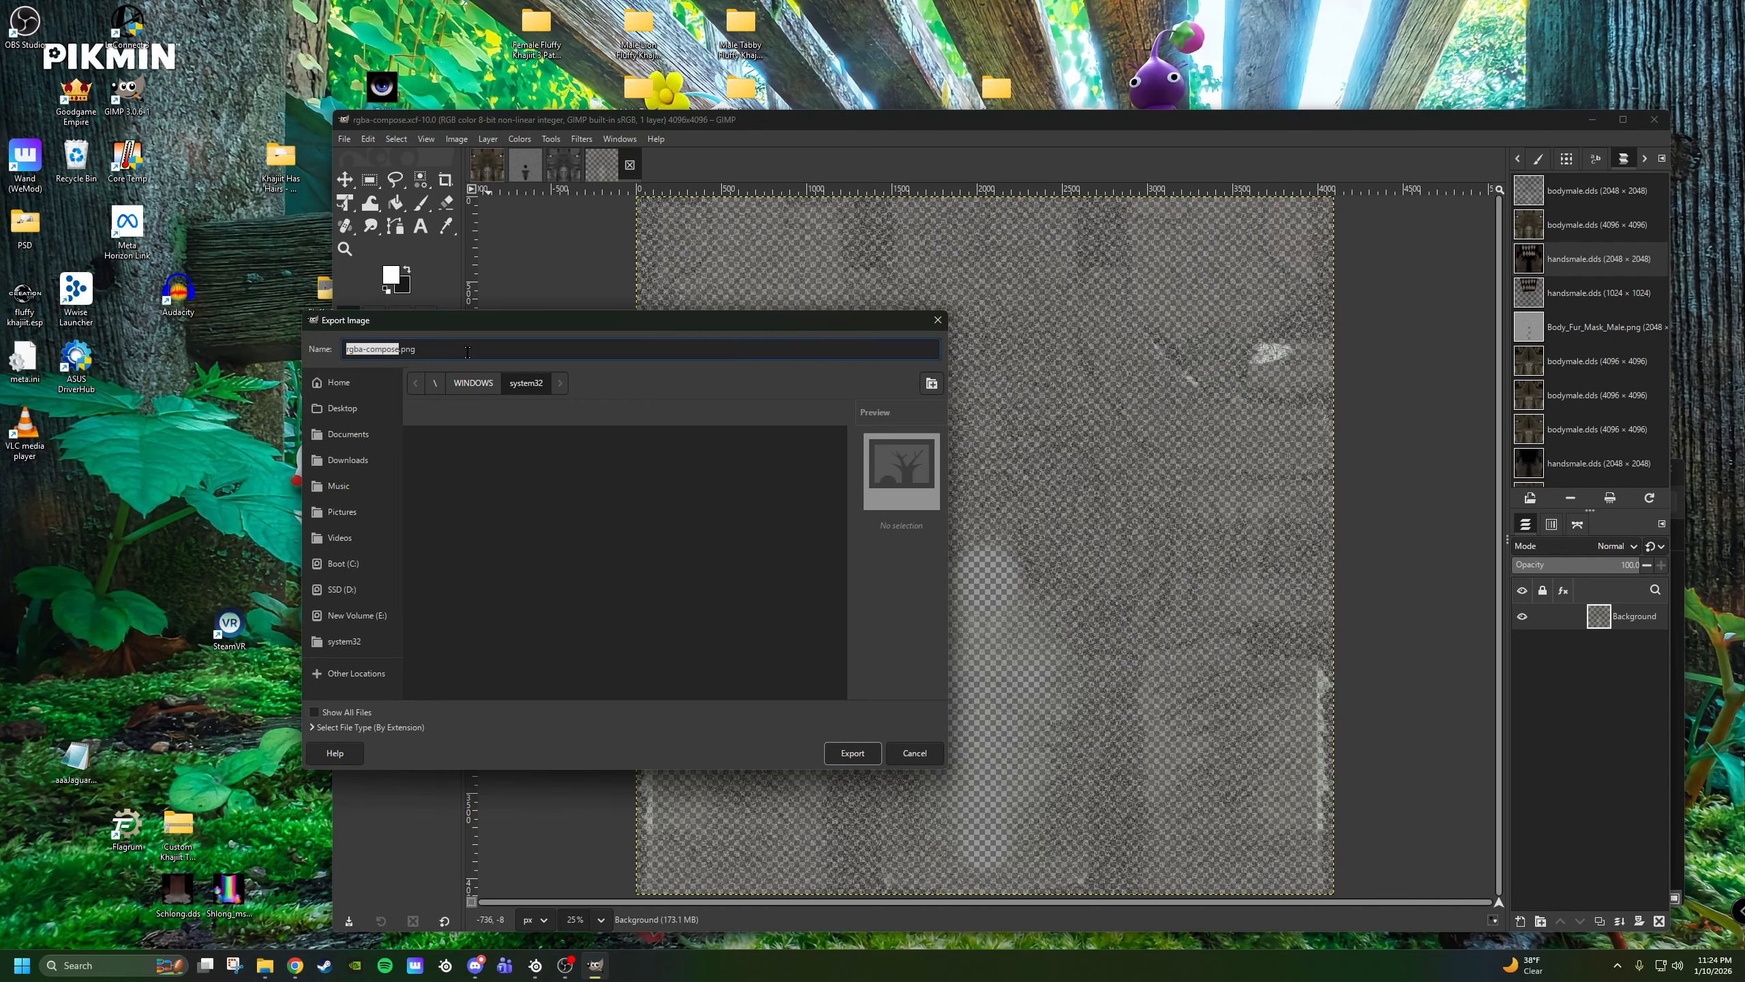
left_click(356, 415)
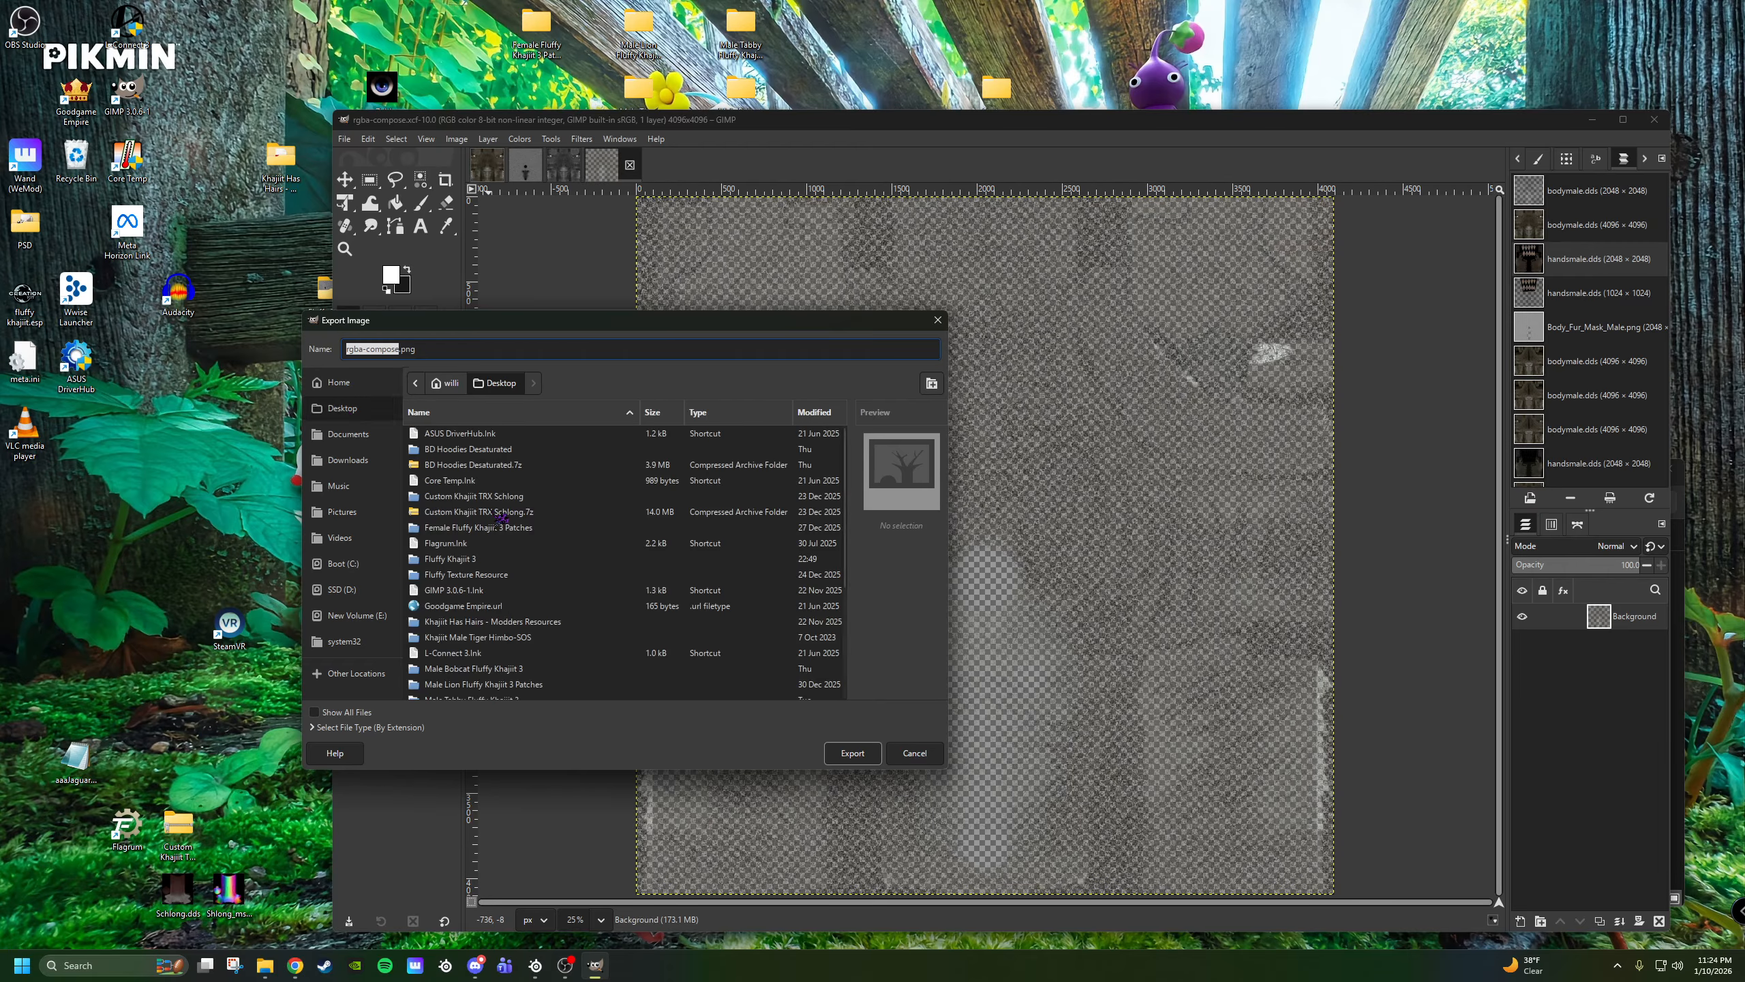
double_click(515, 637)
double_click(448, 436)
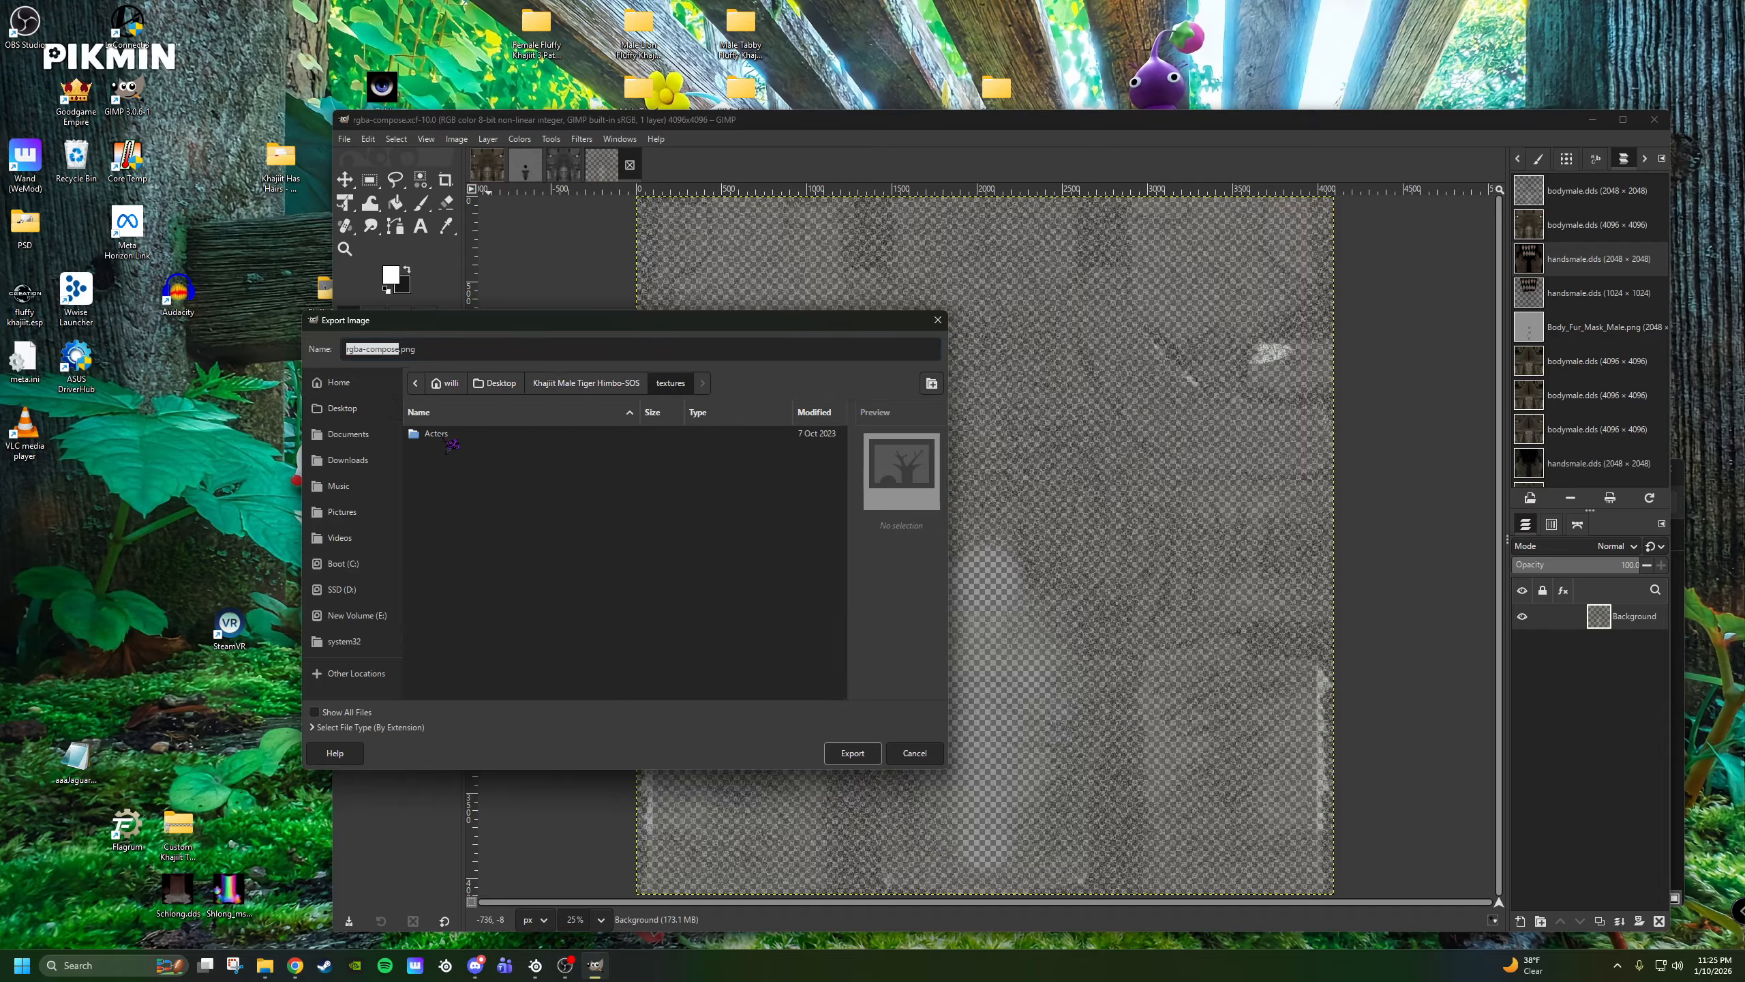
double_click(448, 436)
double_click(448, 437)
double_click(448, 434)
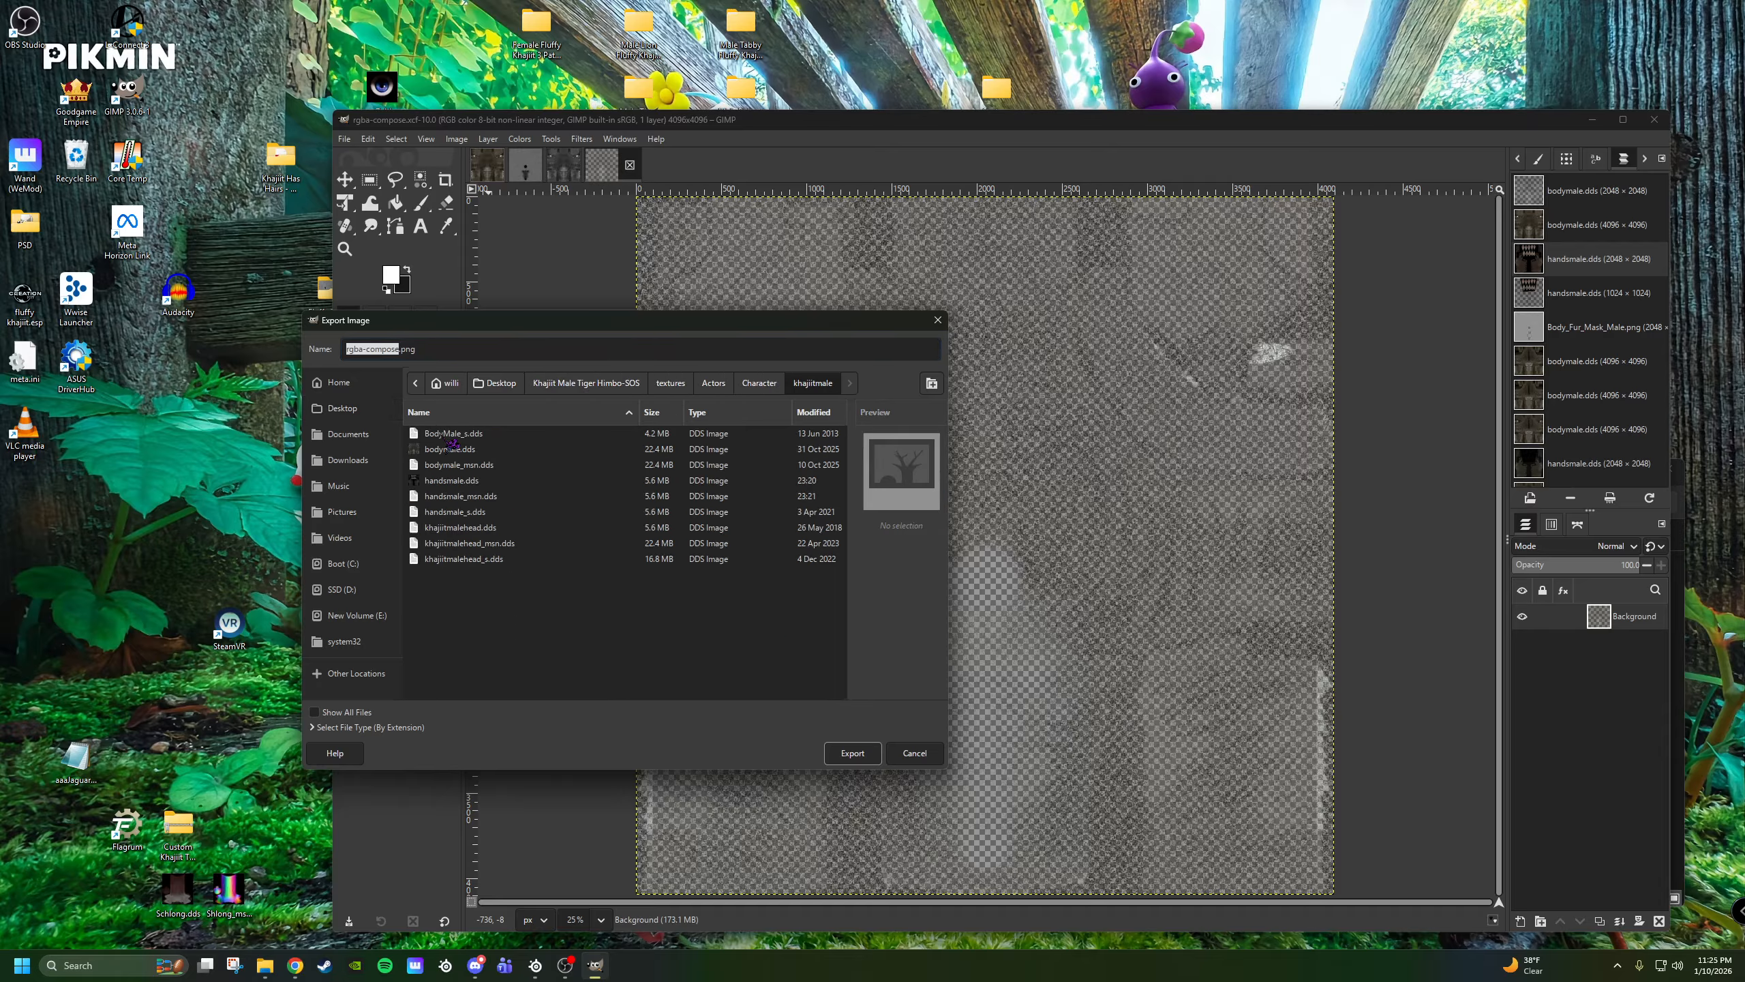
left_click(460, 453)
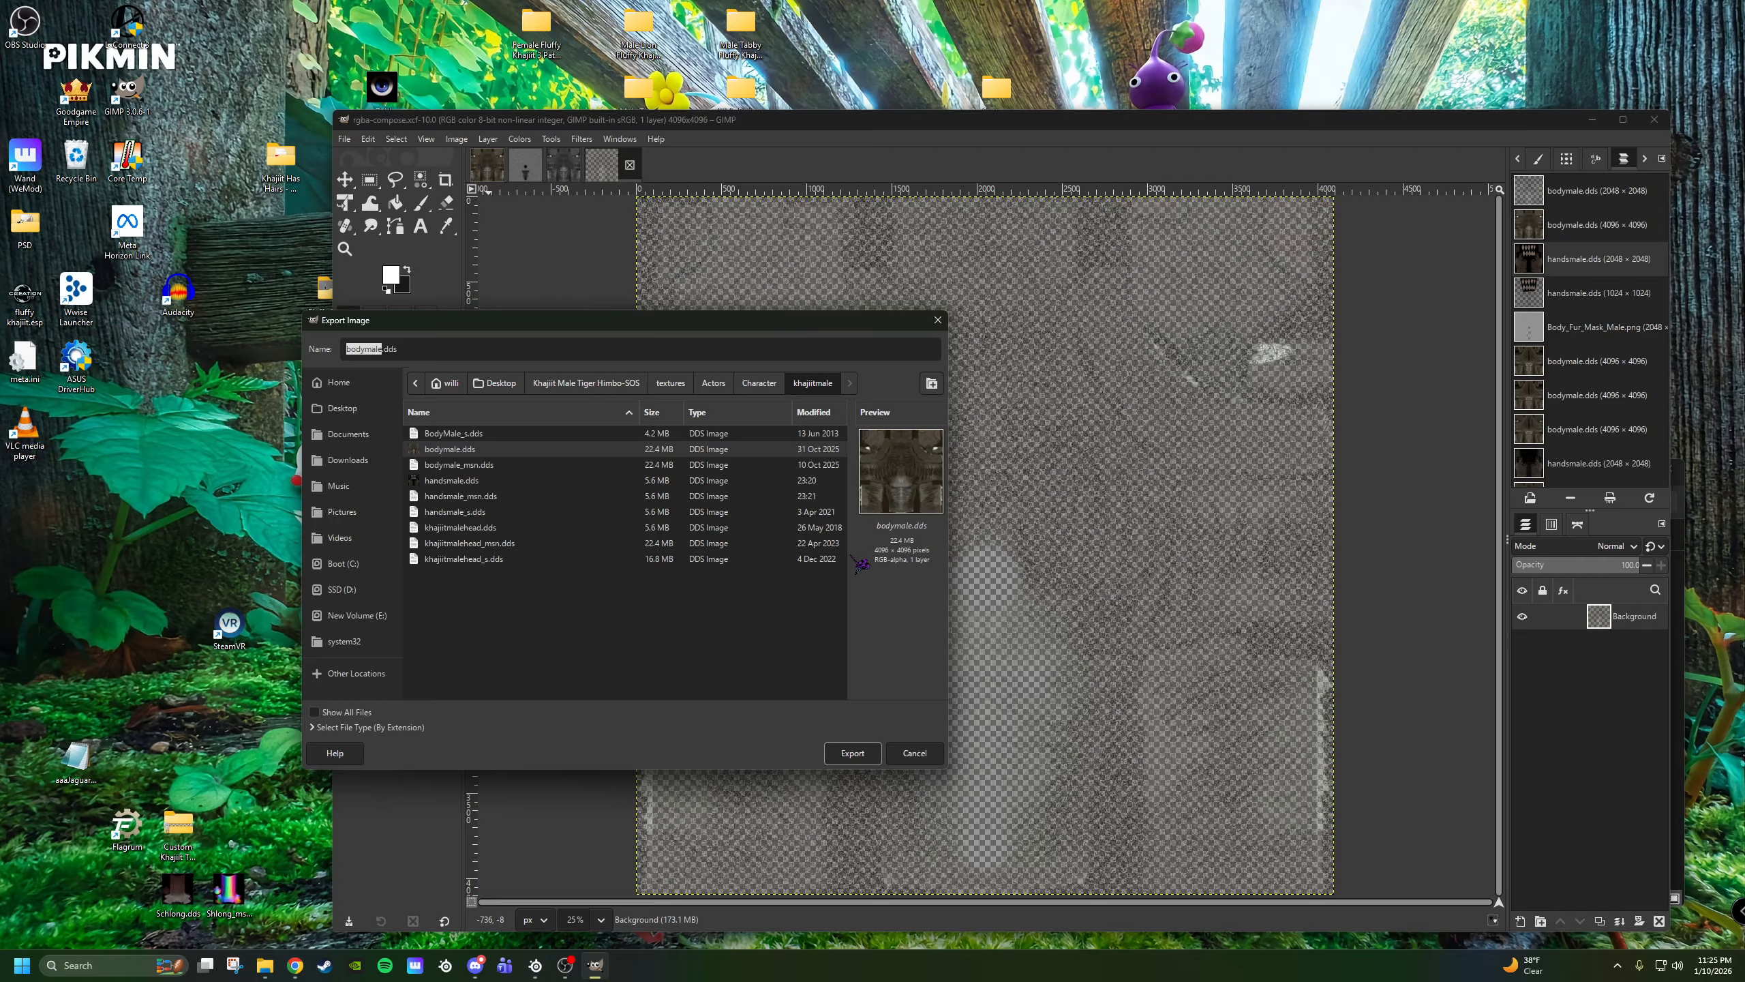
left_click(852, 753)
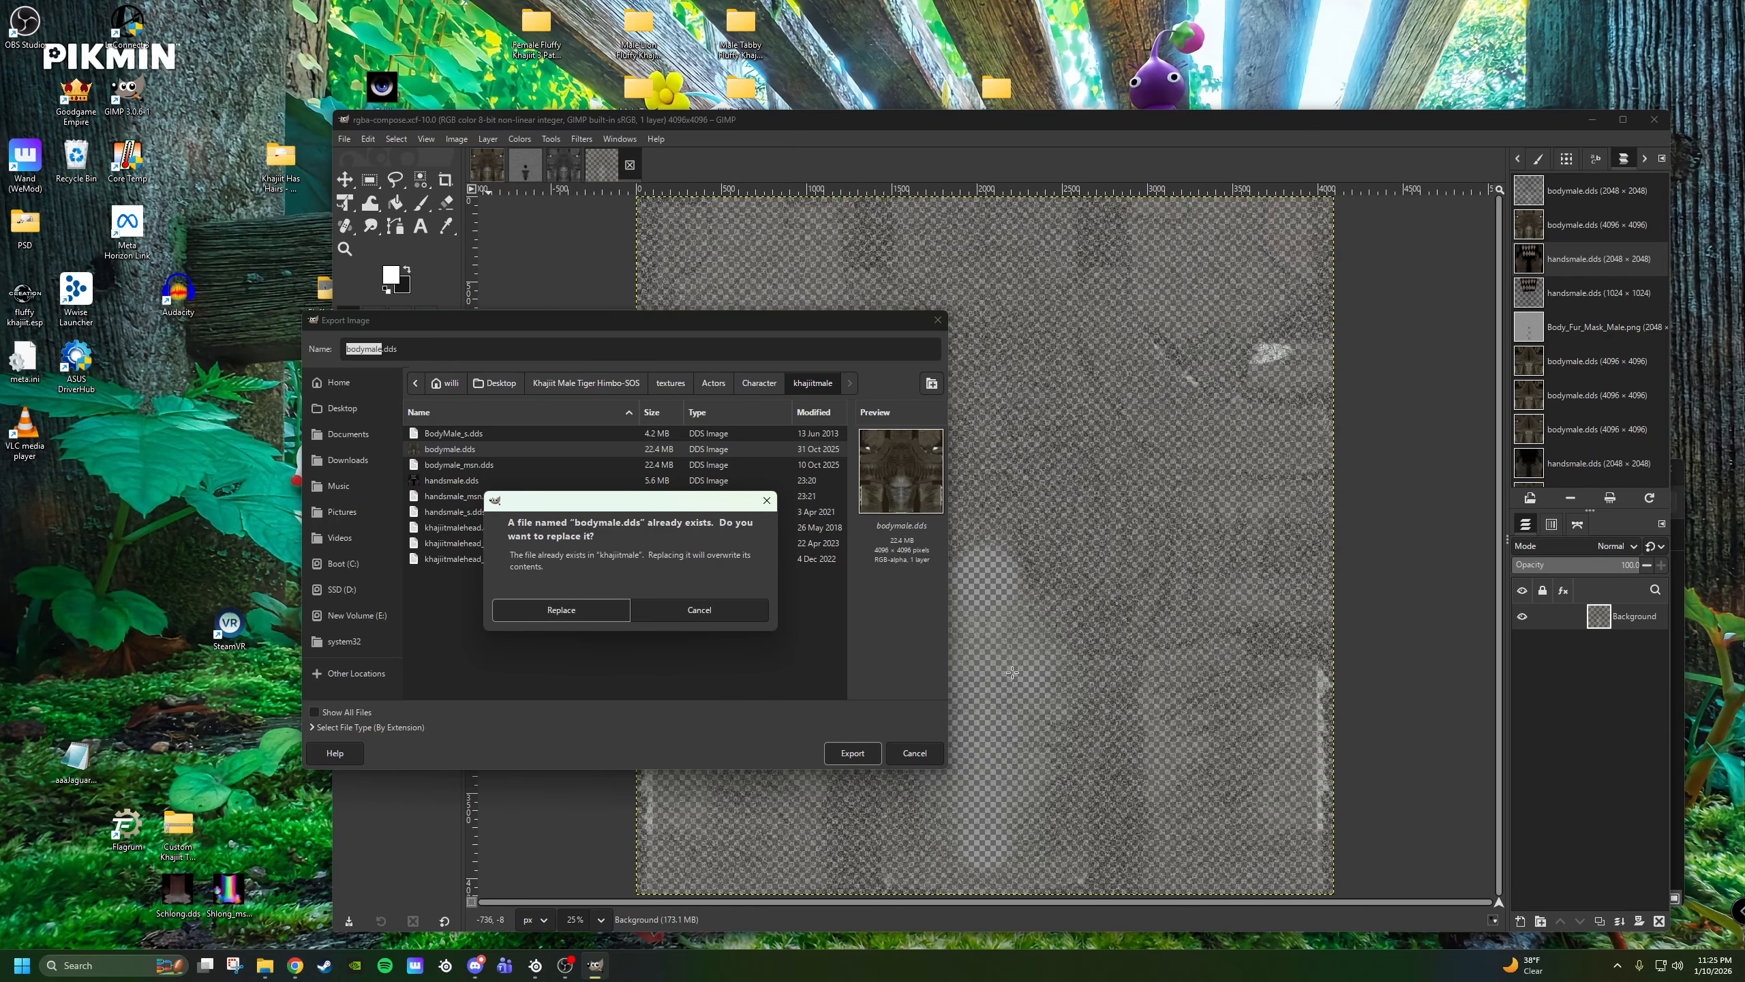
left_click(561, 610)
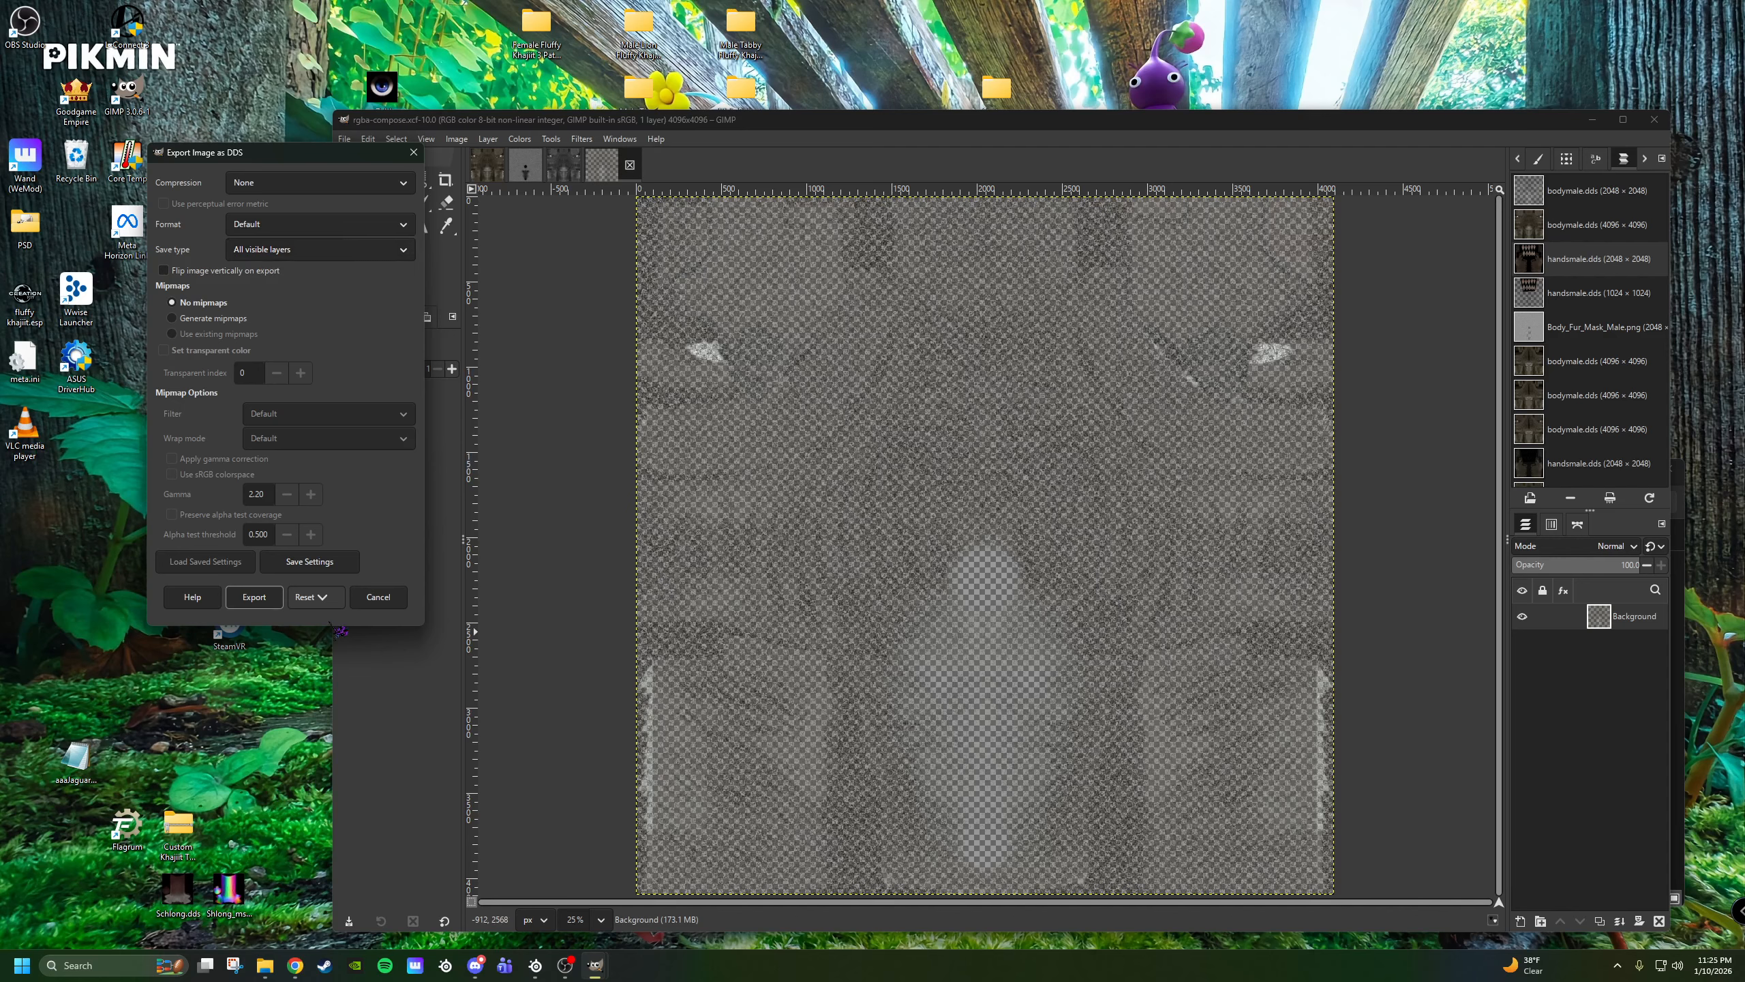
left_click(267, 602)
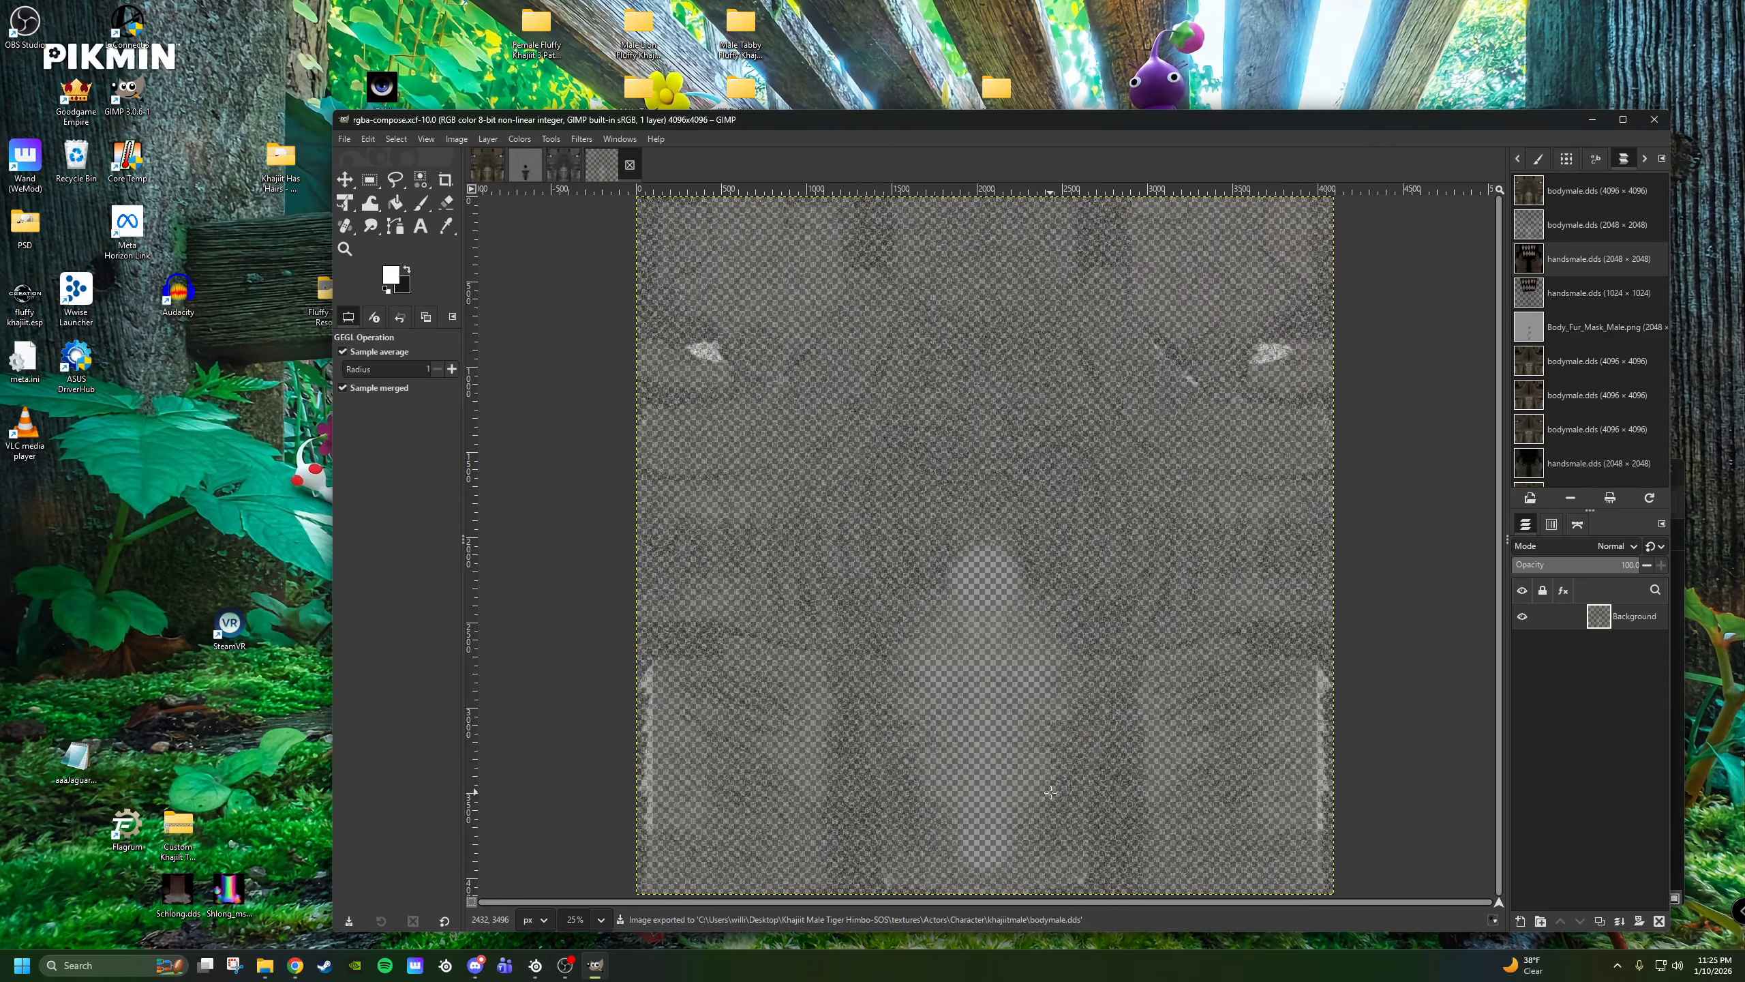
Open the exported bodymale.dds in Paint.NET, save it as BC7 (Linear, DX 11+) with generated mip maps, and close Paint.NET.
mouse_move(264, 965)
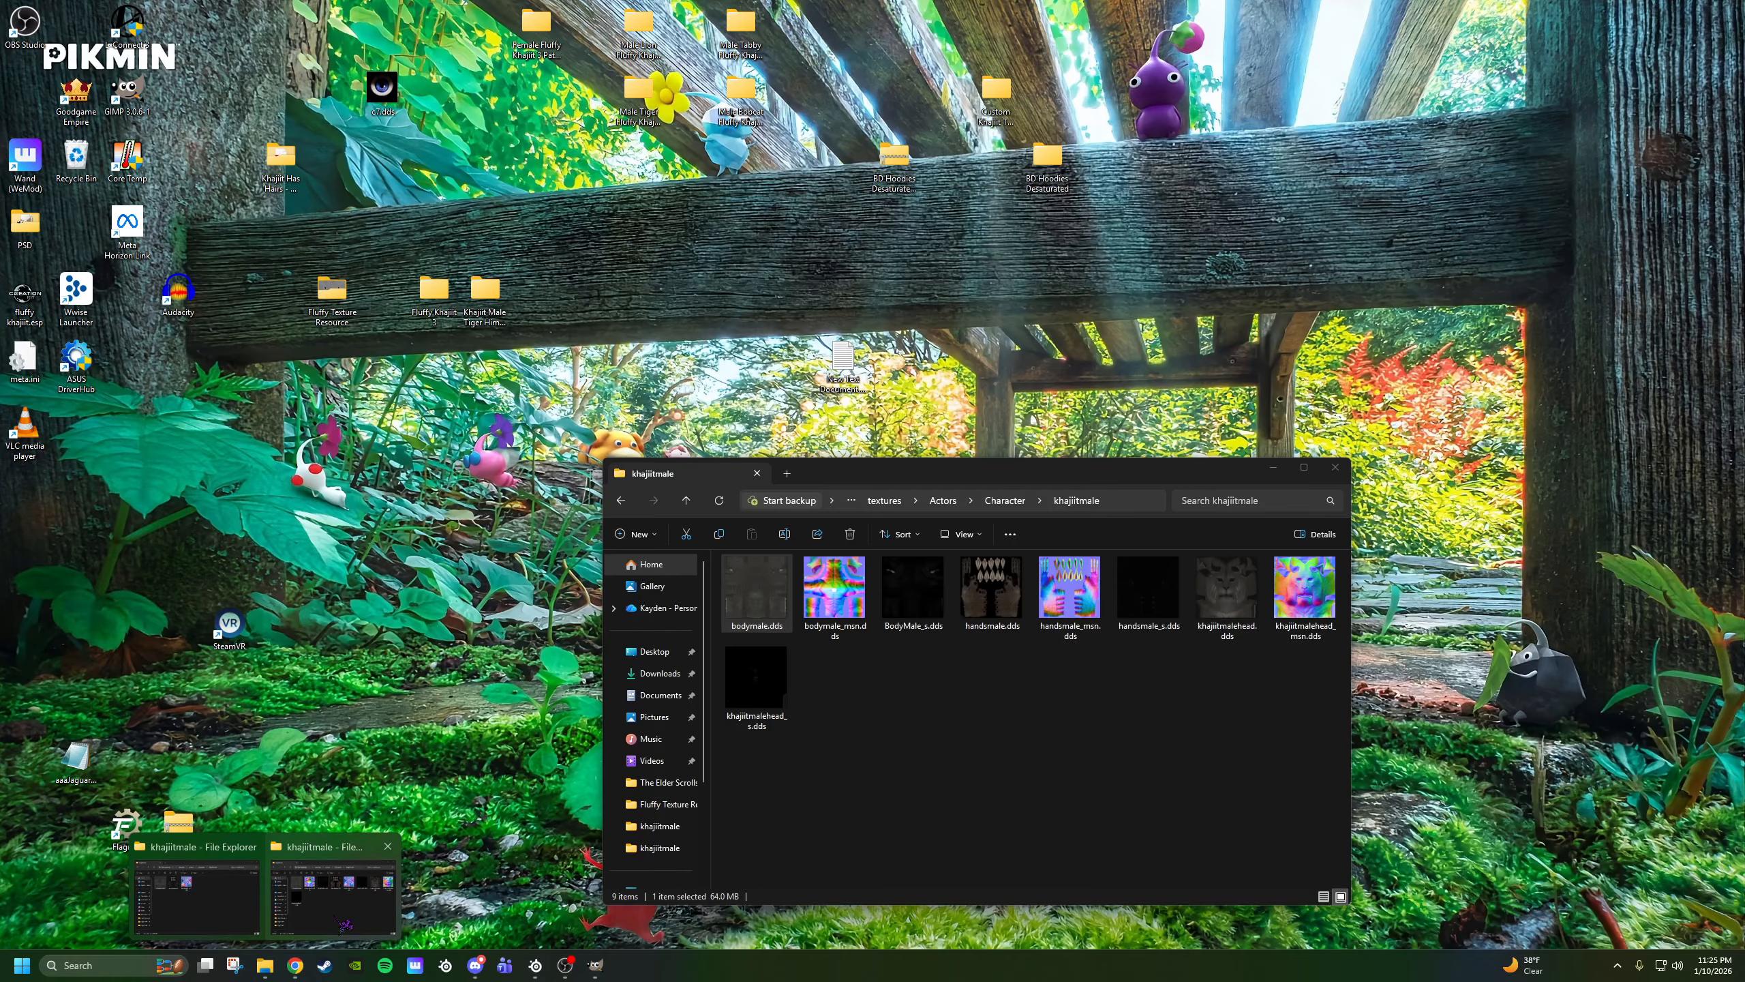
left_click(334, 894)
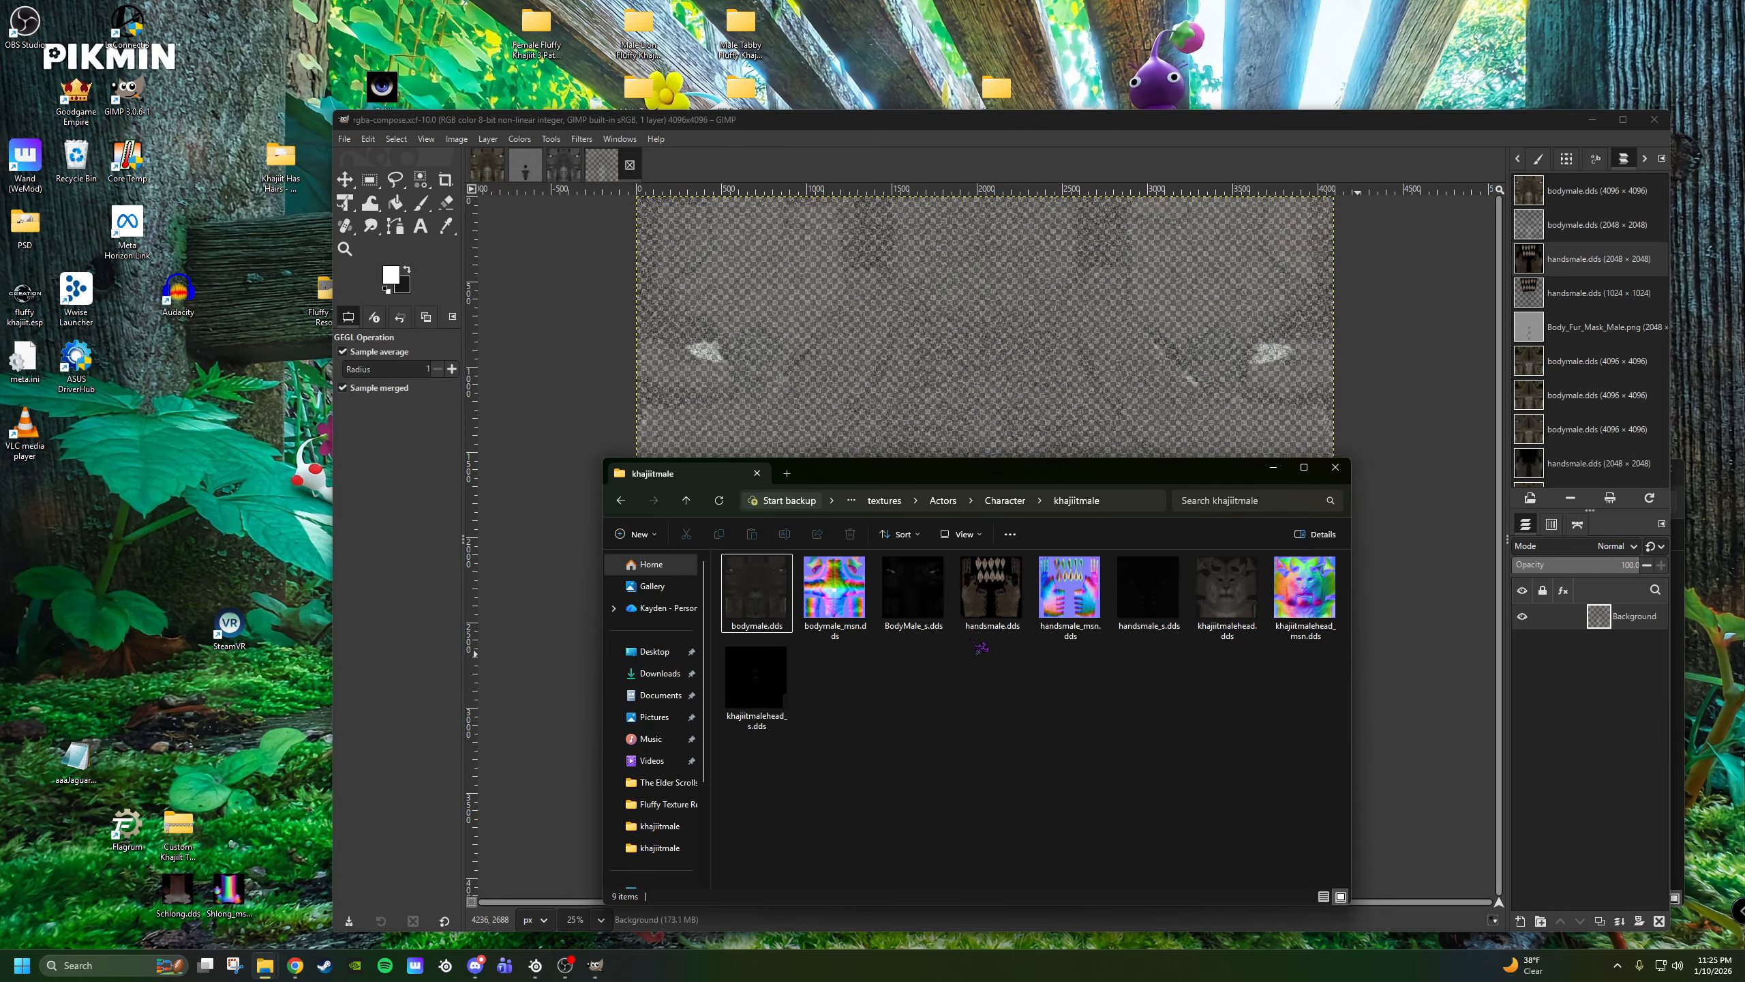
double_click(757, 590)
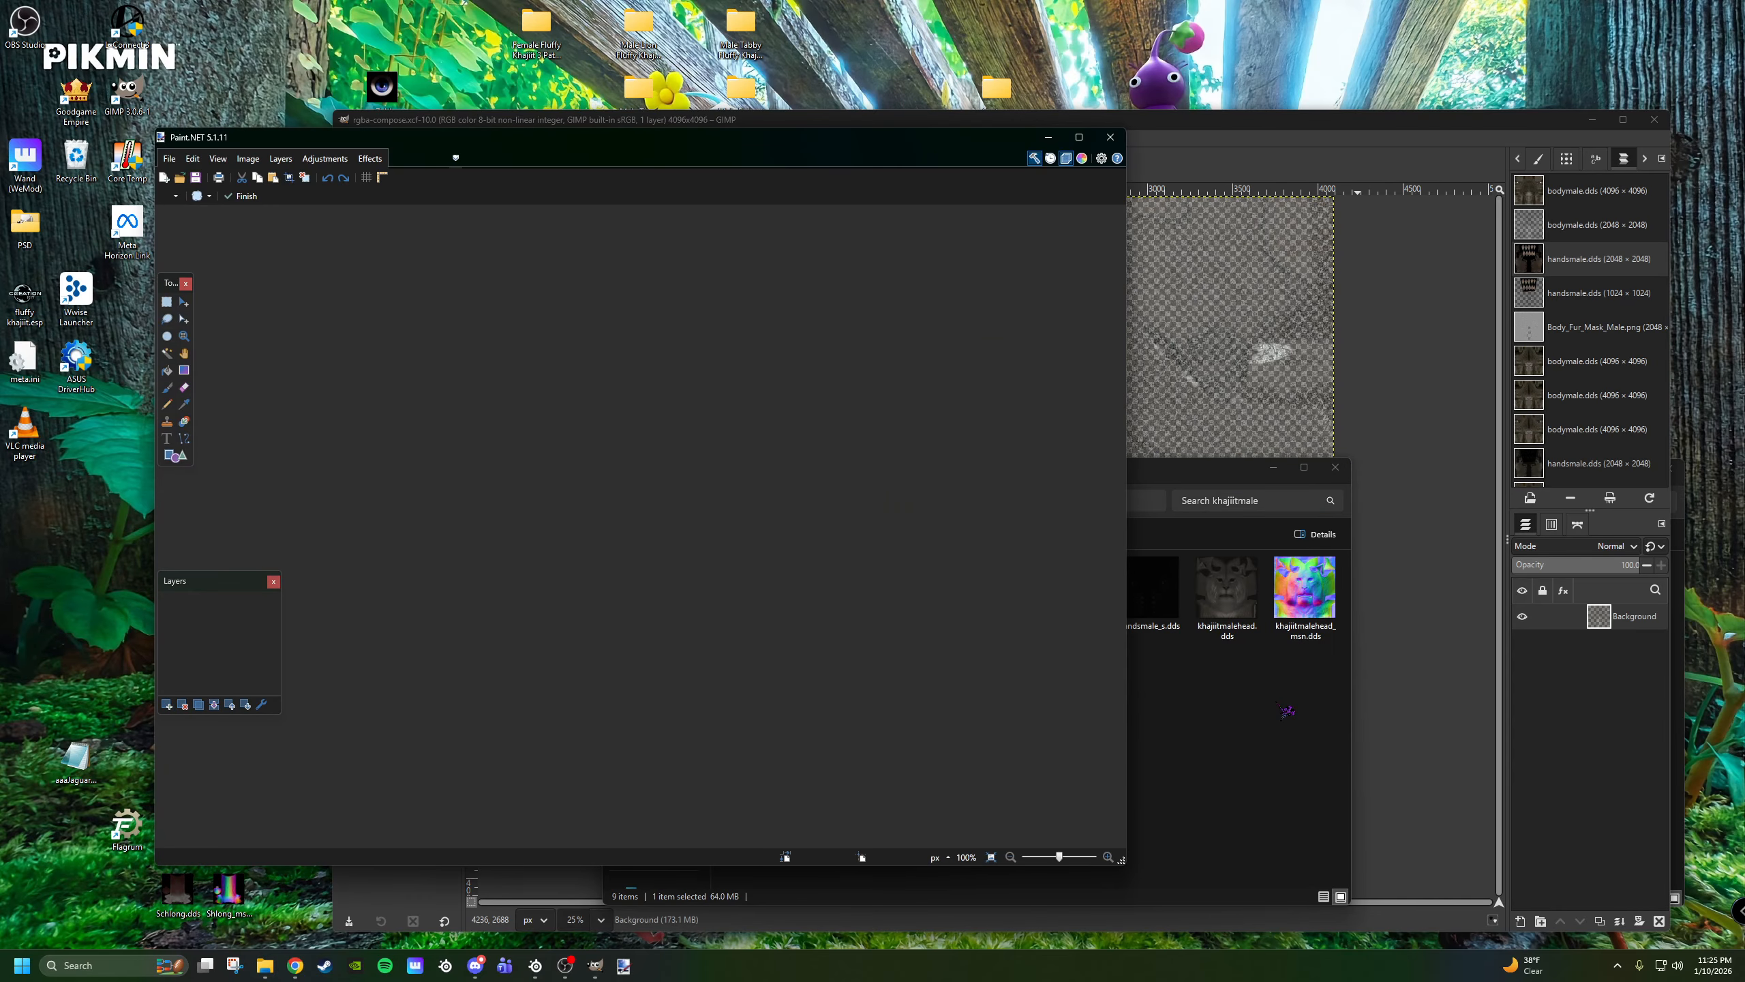
left_click(196, 175)
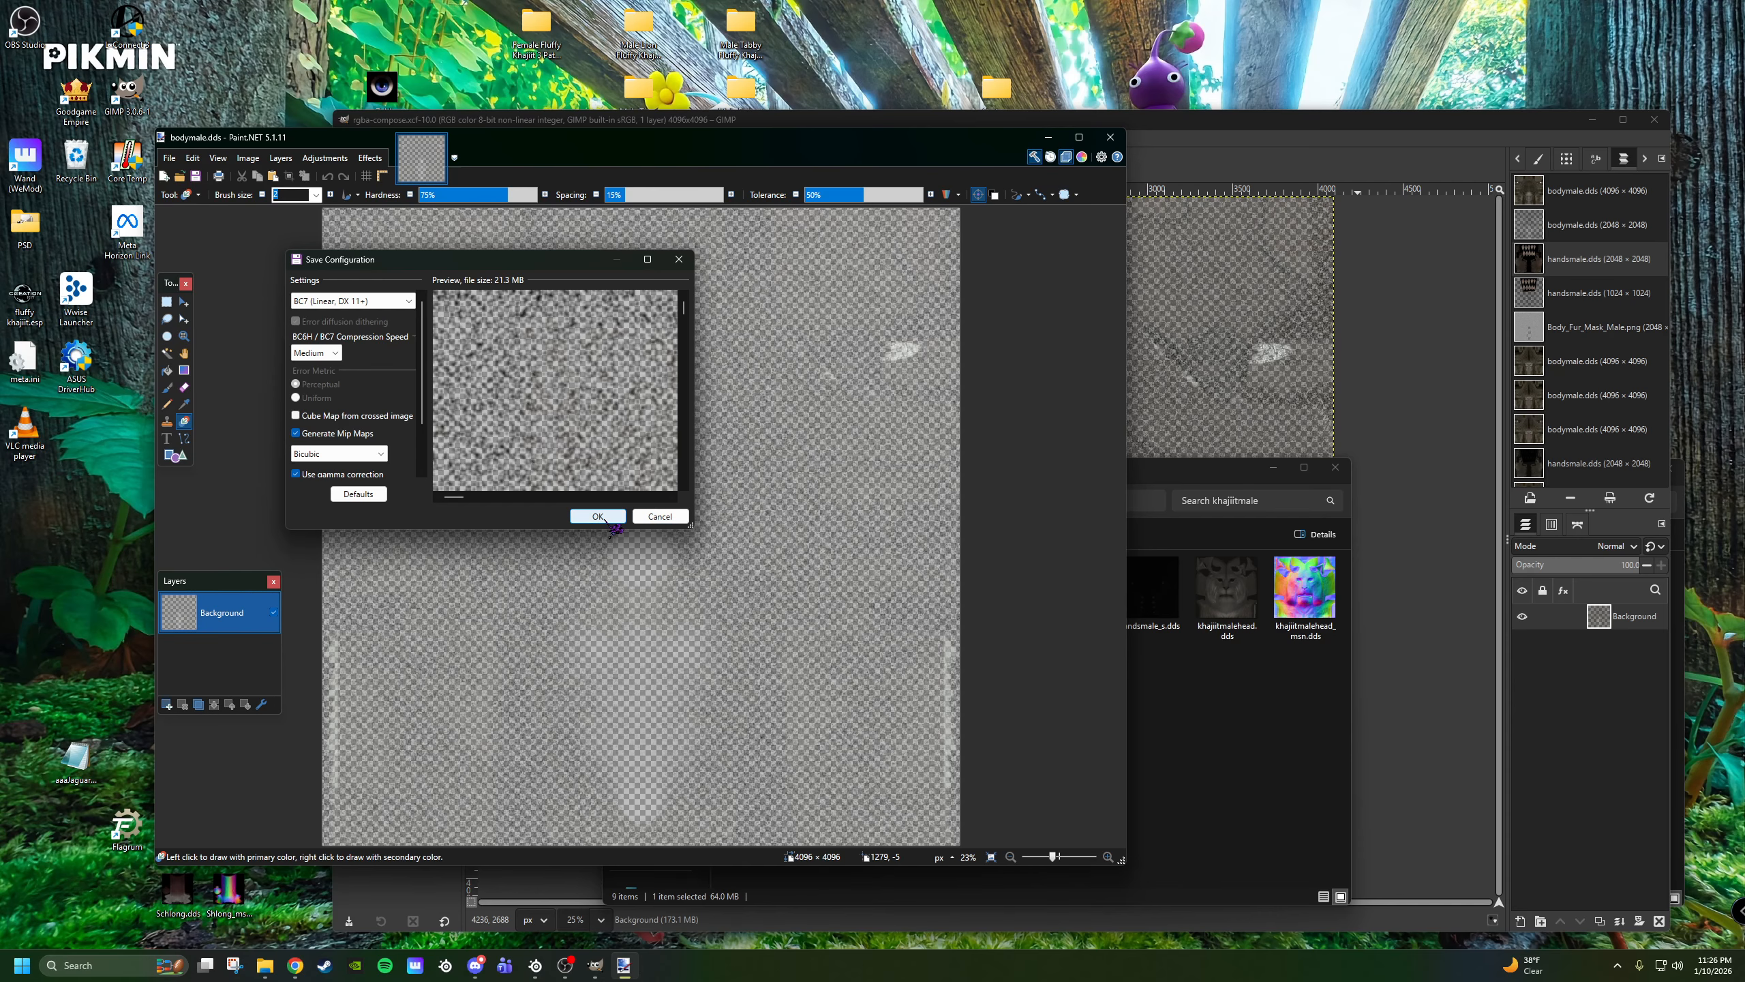
left_click(597, 516)
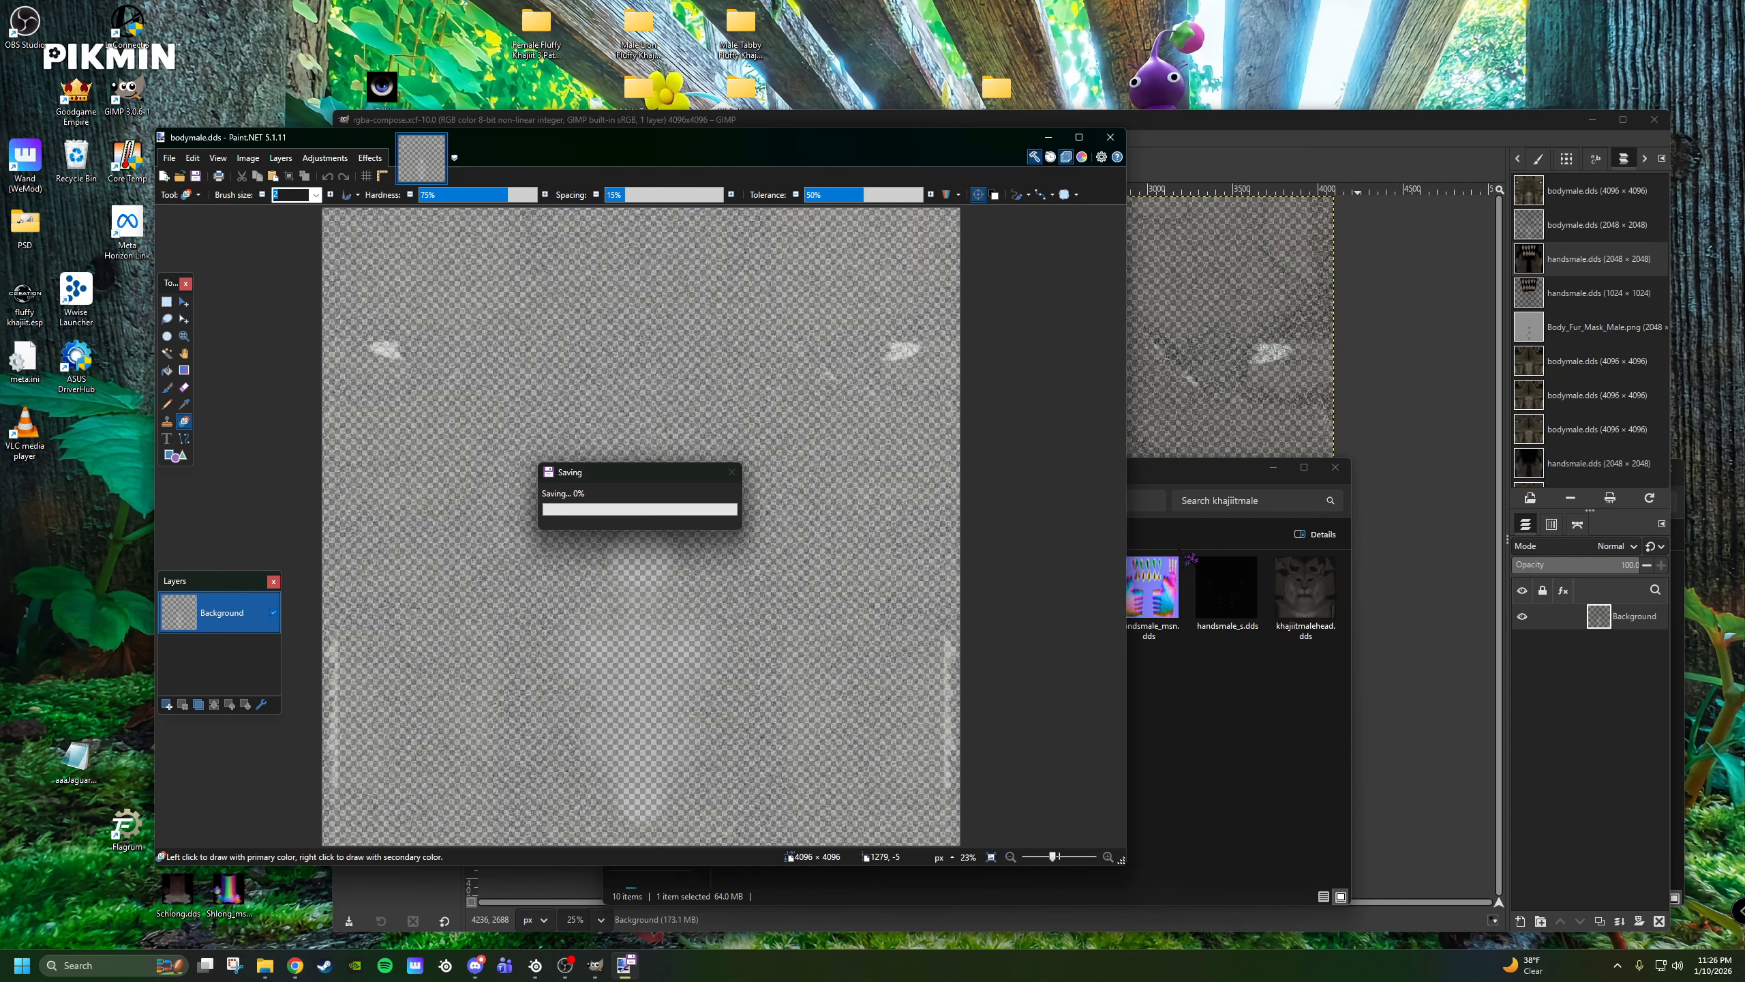
left_click(1119, 142)
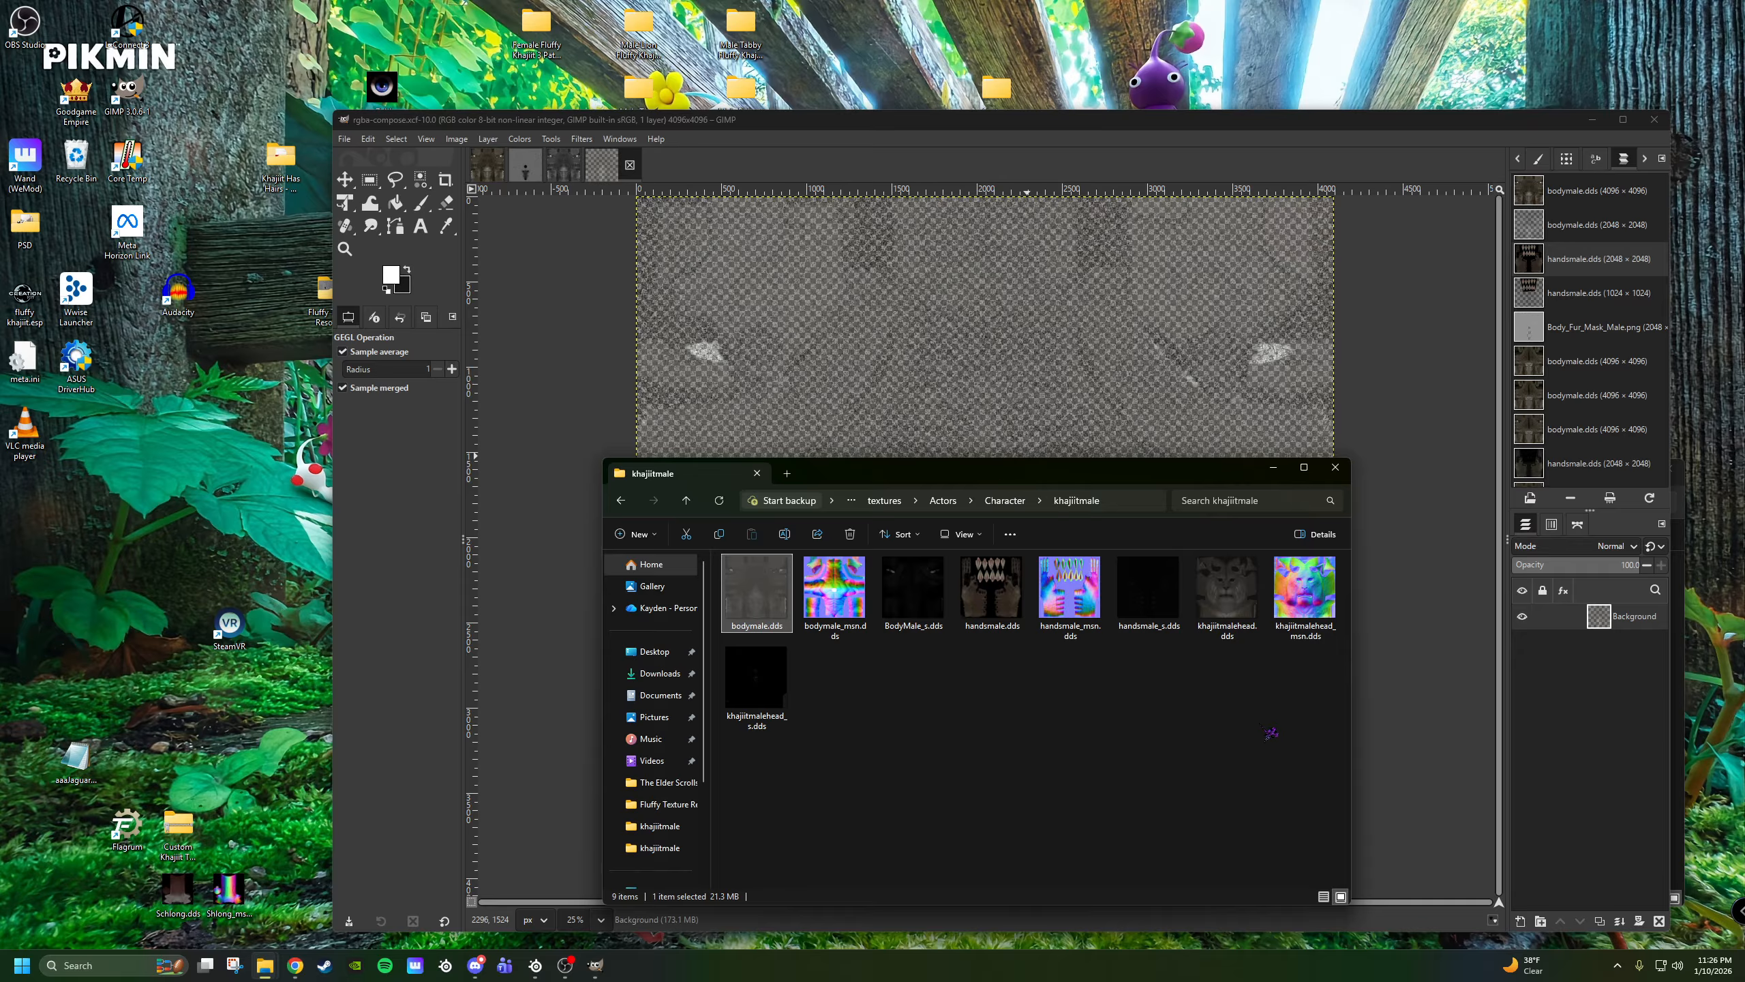
Open the tiger handsmale.dds in GIMP and dismiss the GEGL Operation dialog without applying it.
right_click(1013, 608)
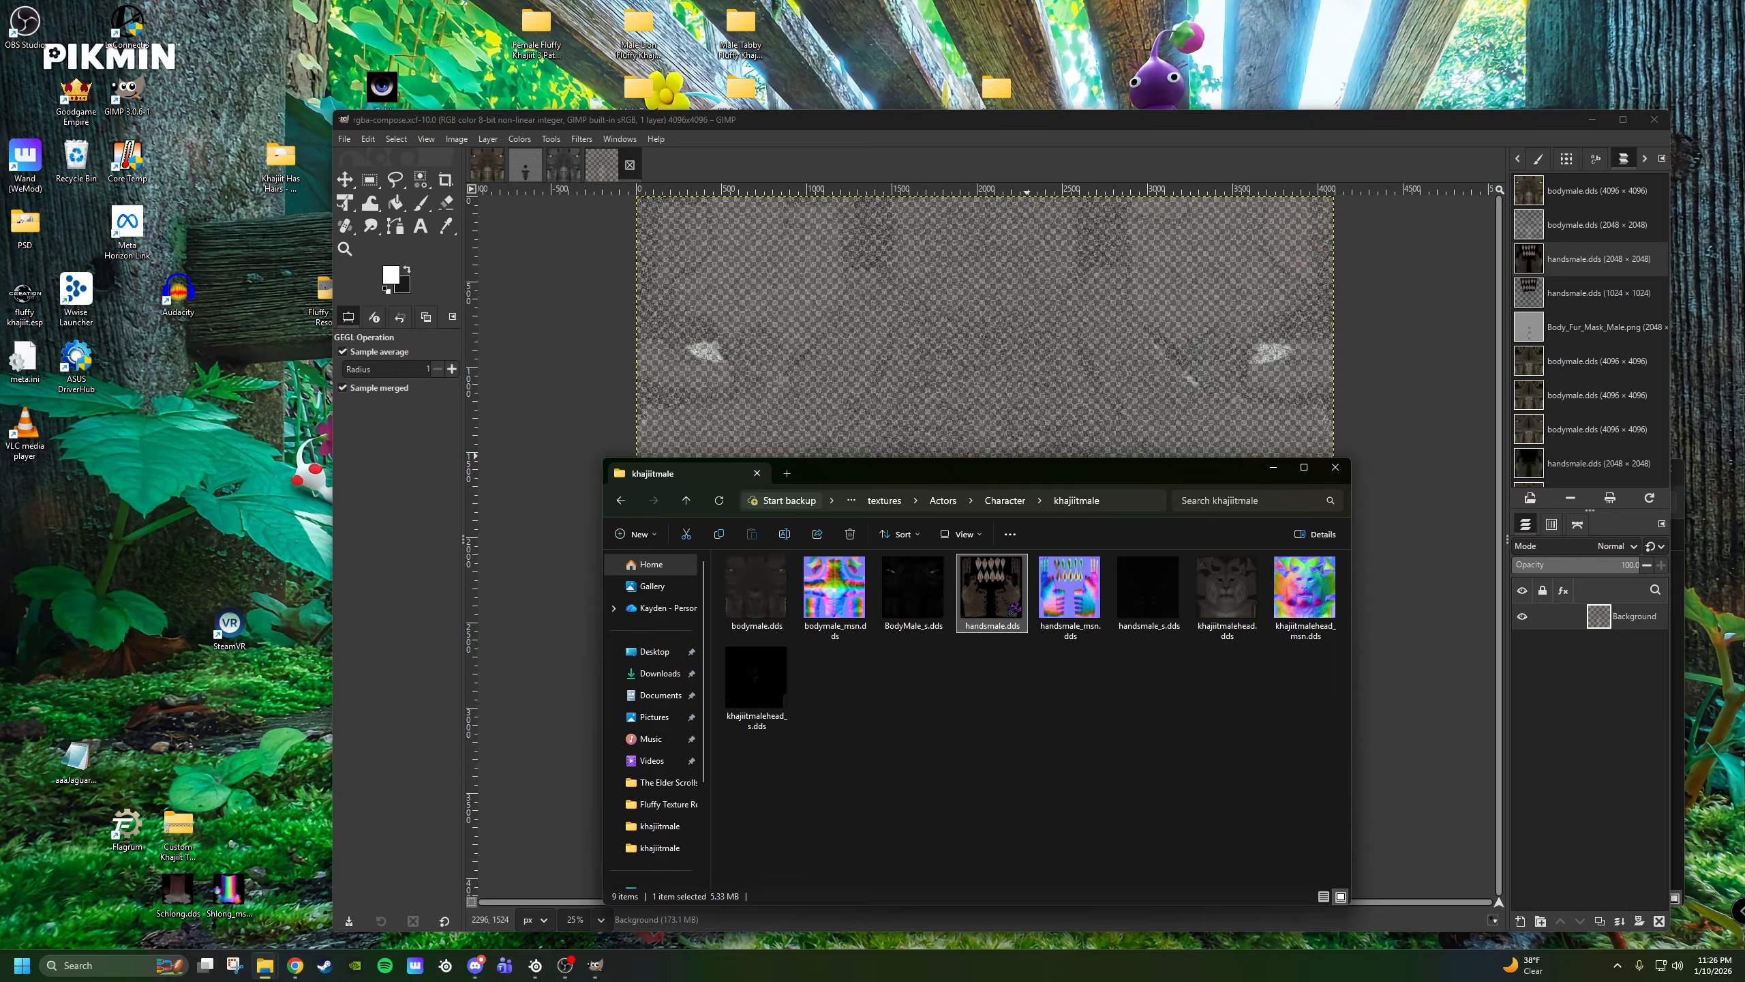
mouse_move(1134, 673)
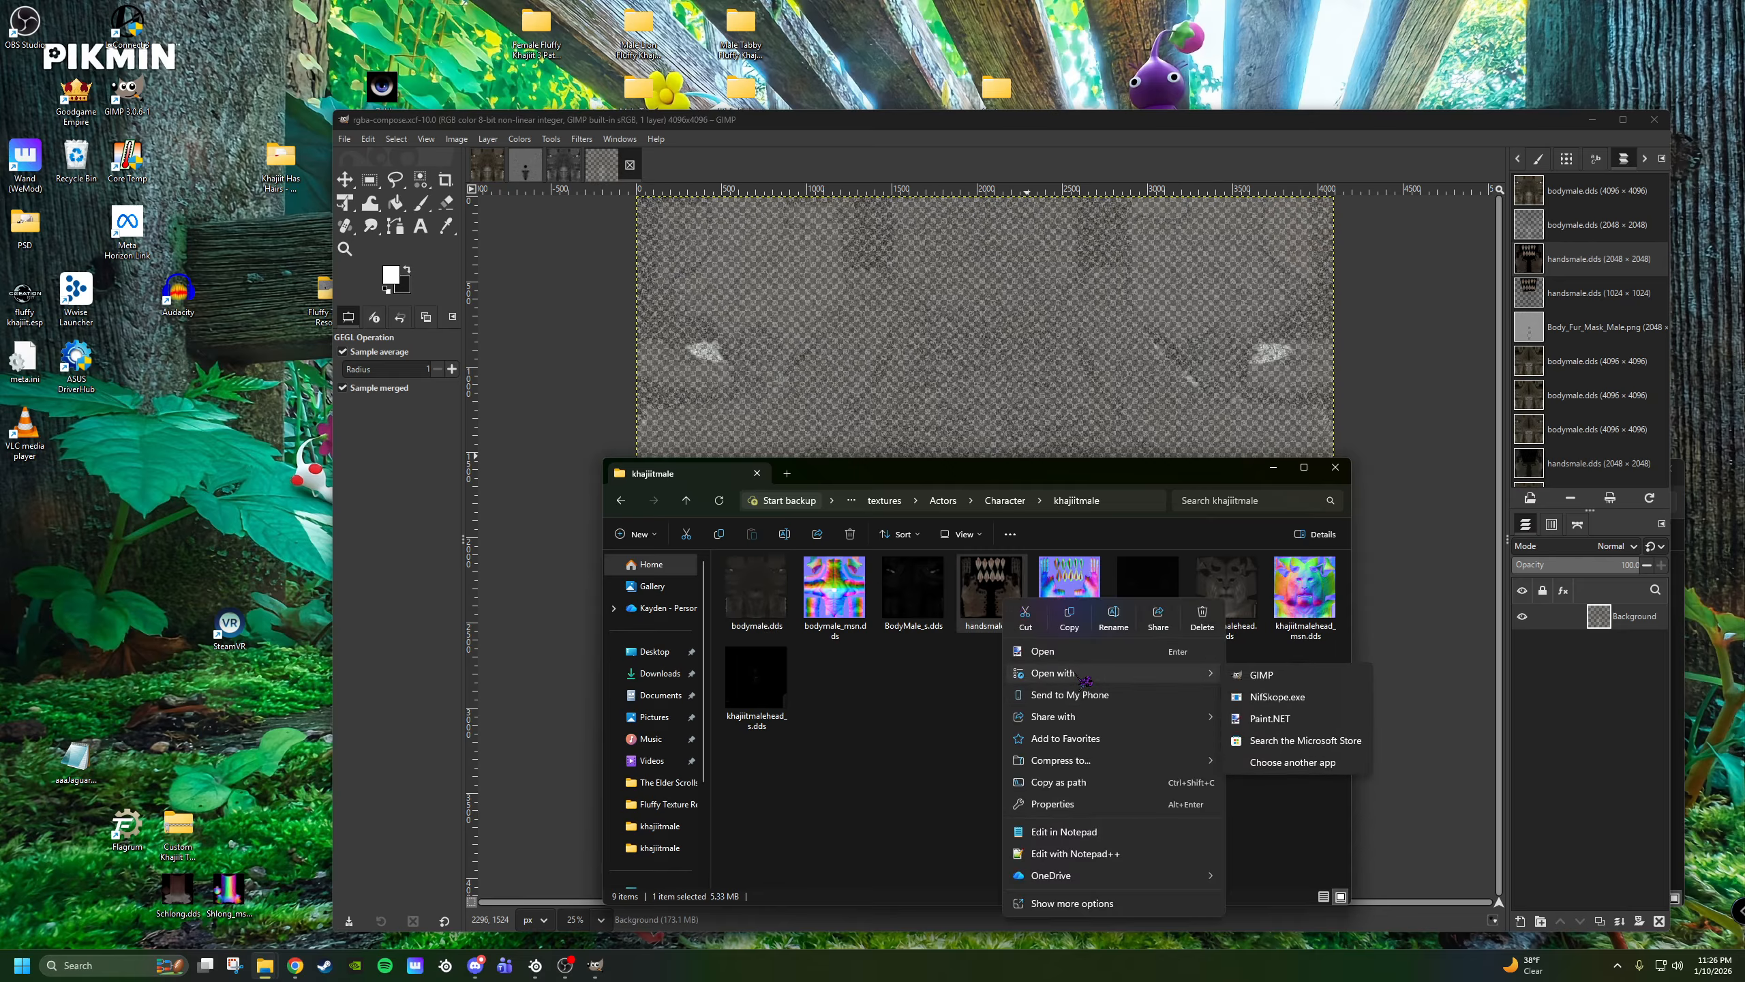
left_click(1268, 685)
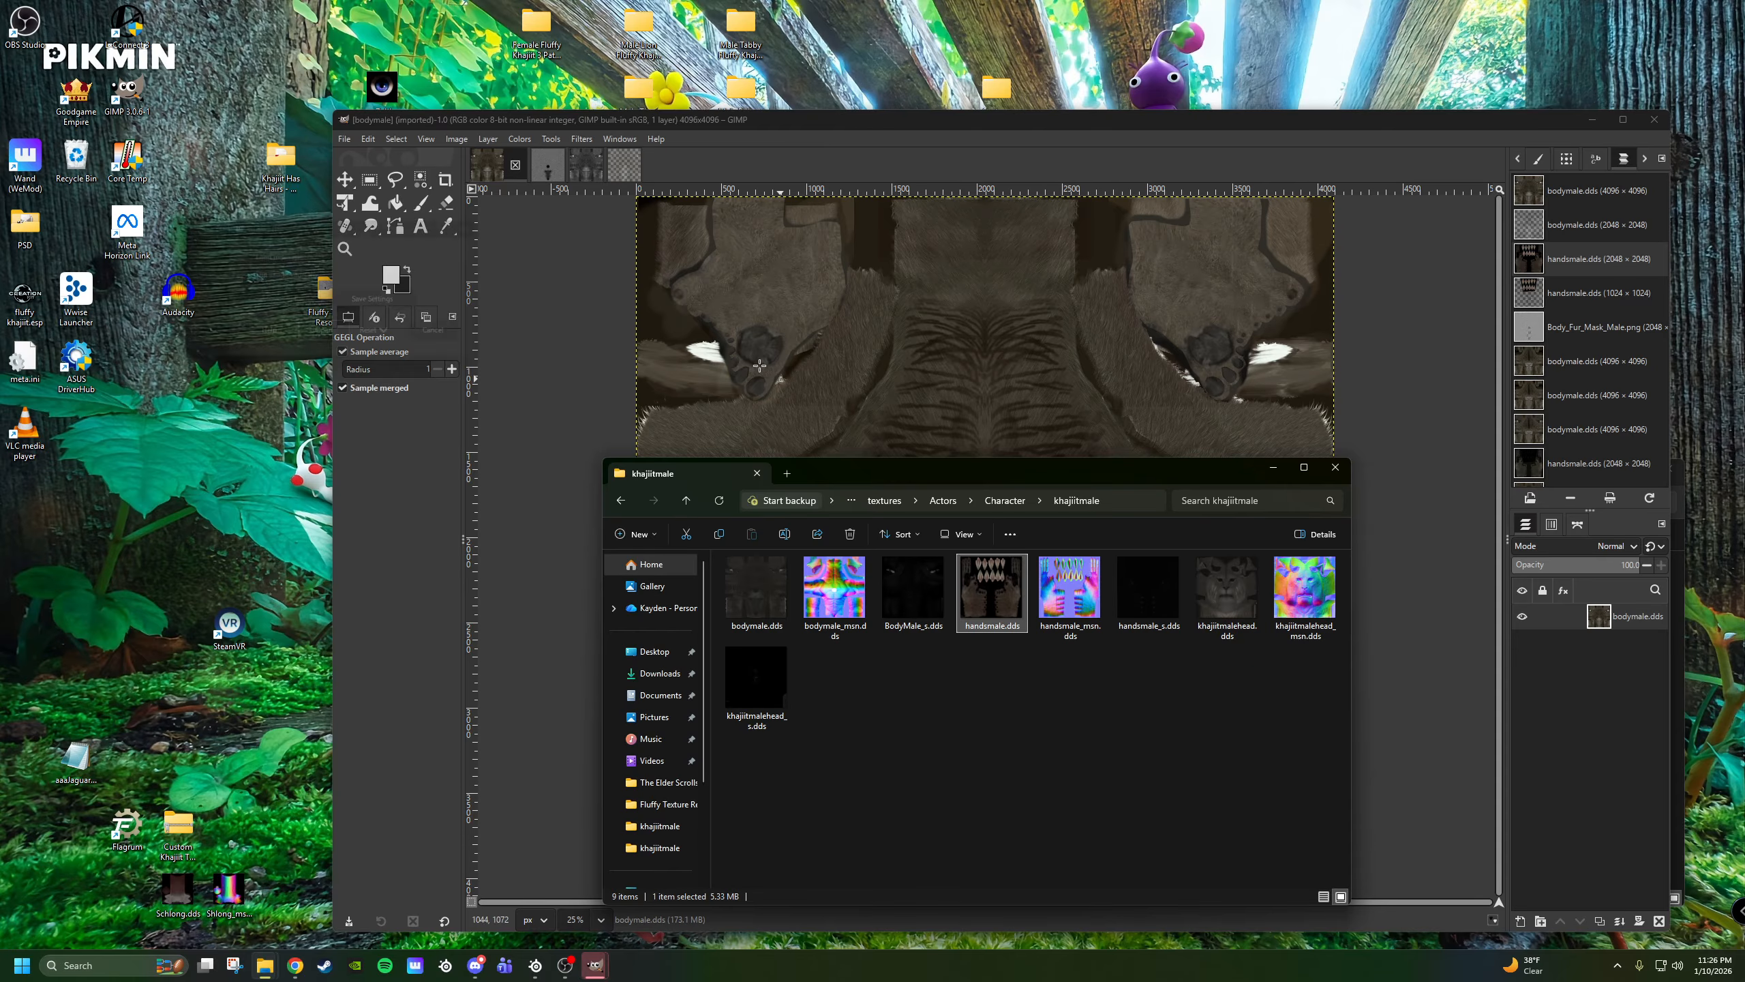
left_click(324, 337)
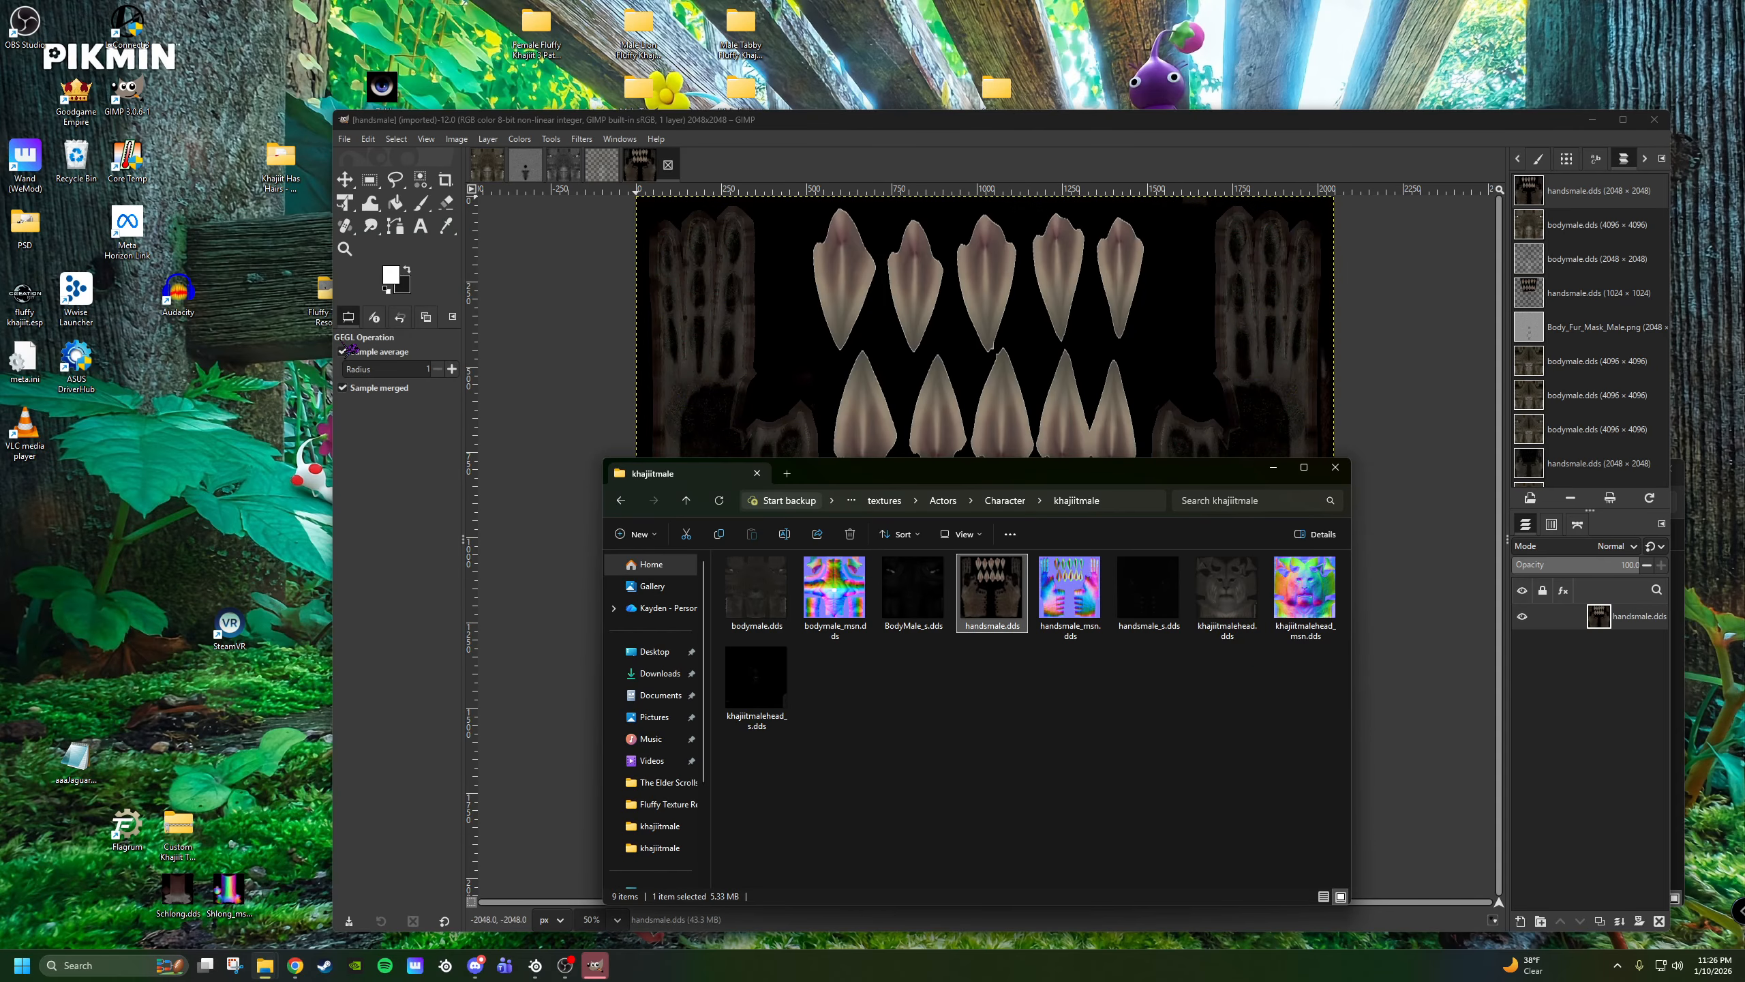
left_click(525, 327)
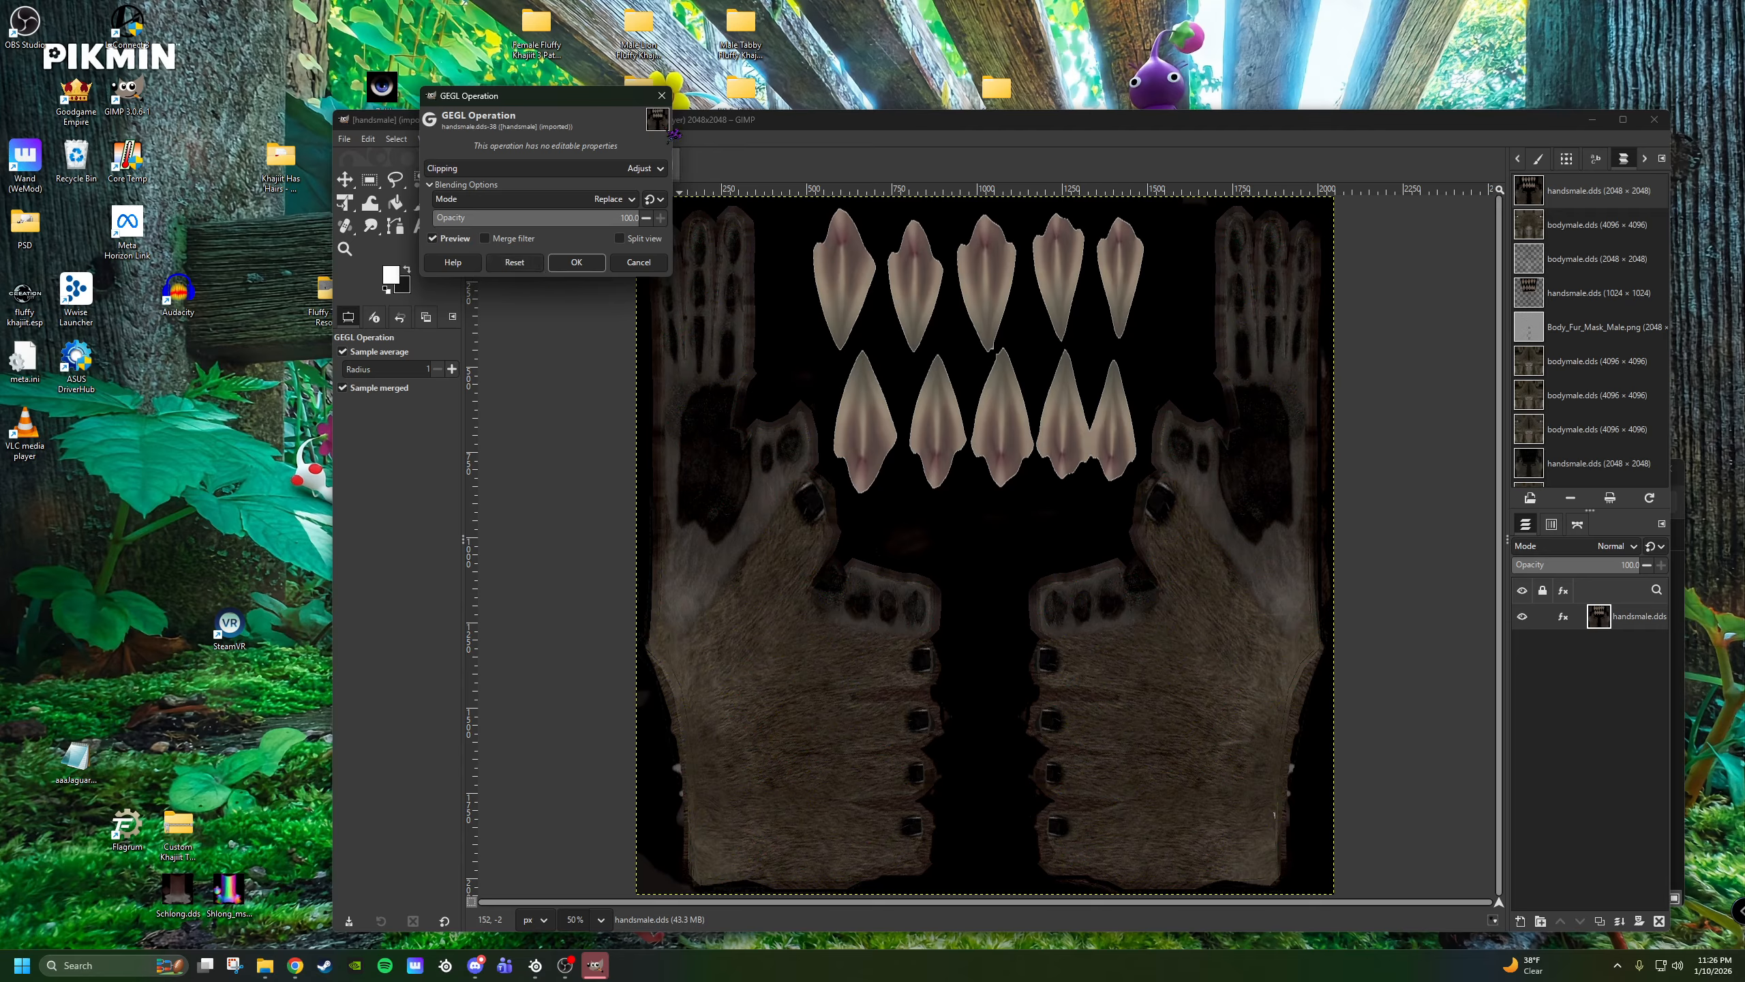
left_click(662, 98)
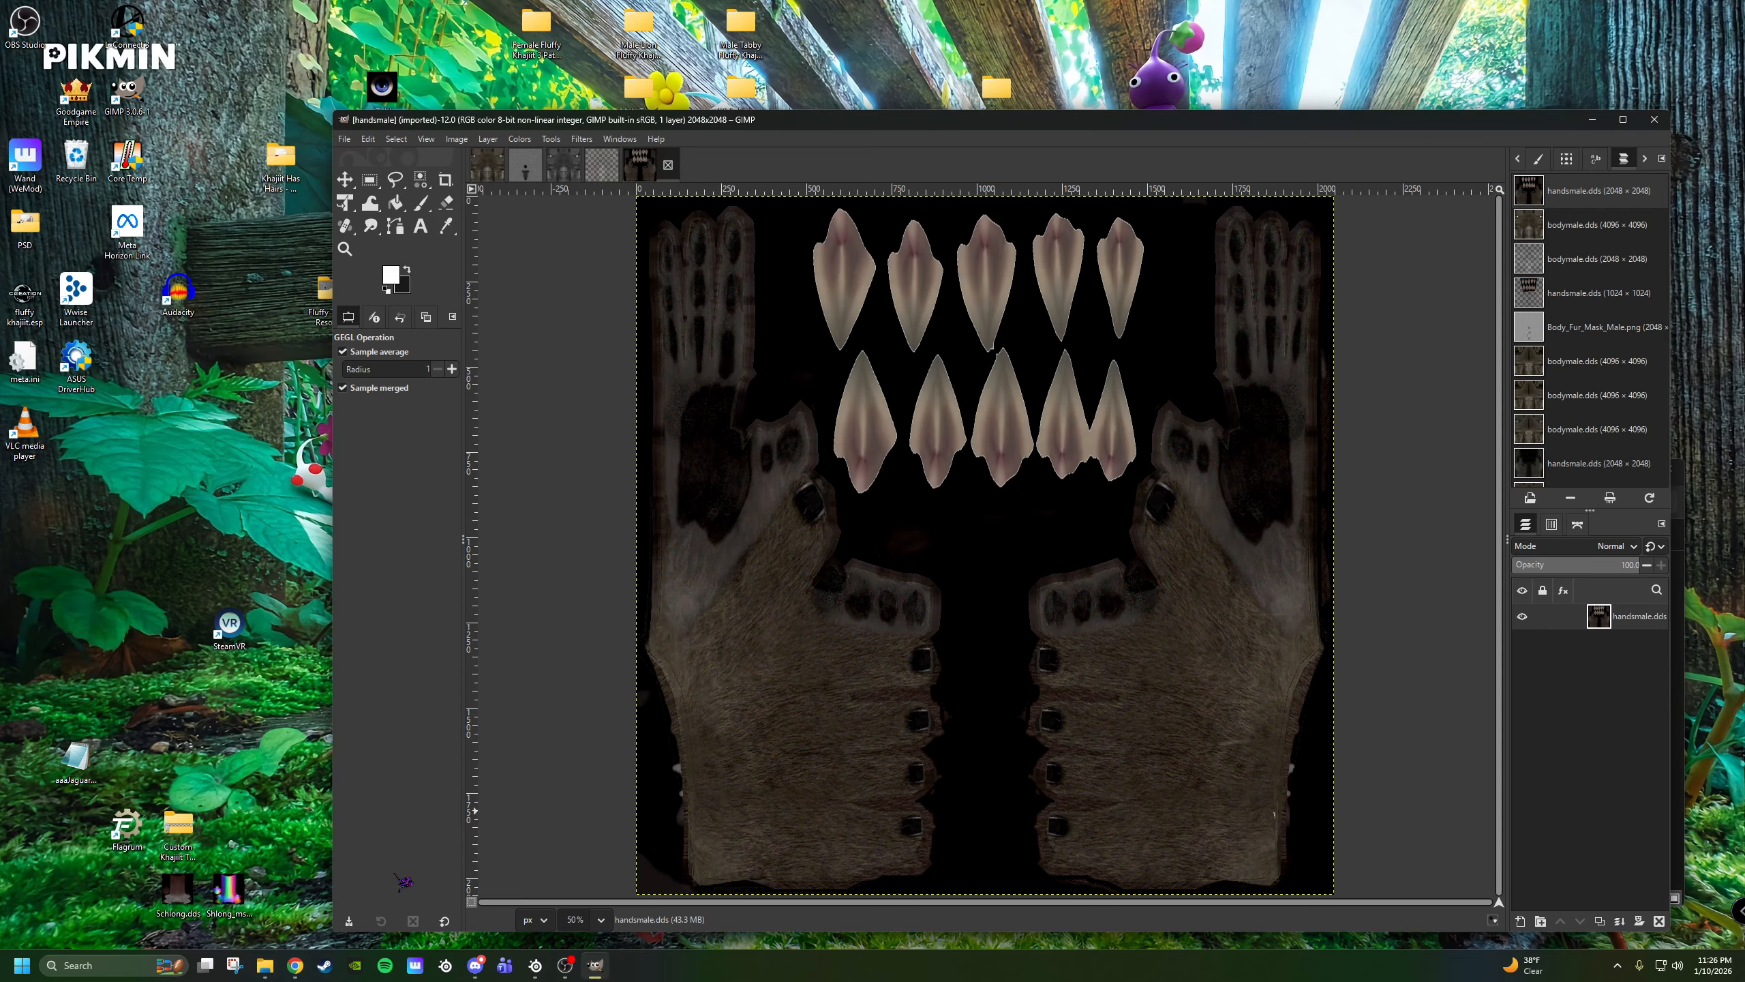
Open the fluffy mod's handsmale.dds from its own khajiitmale folder in GIMP as well.
left_click(278, 973)
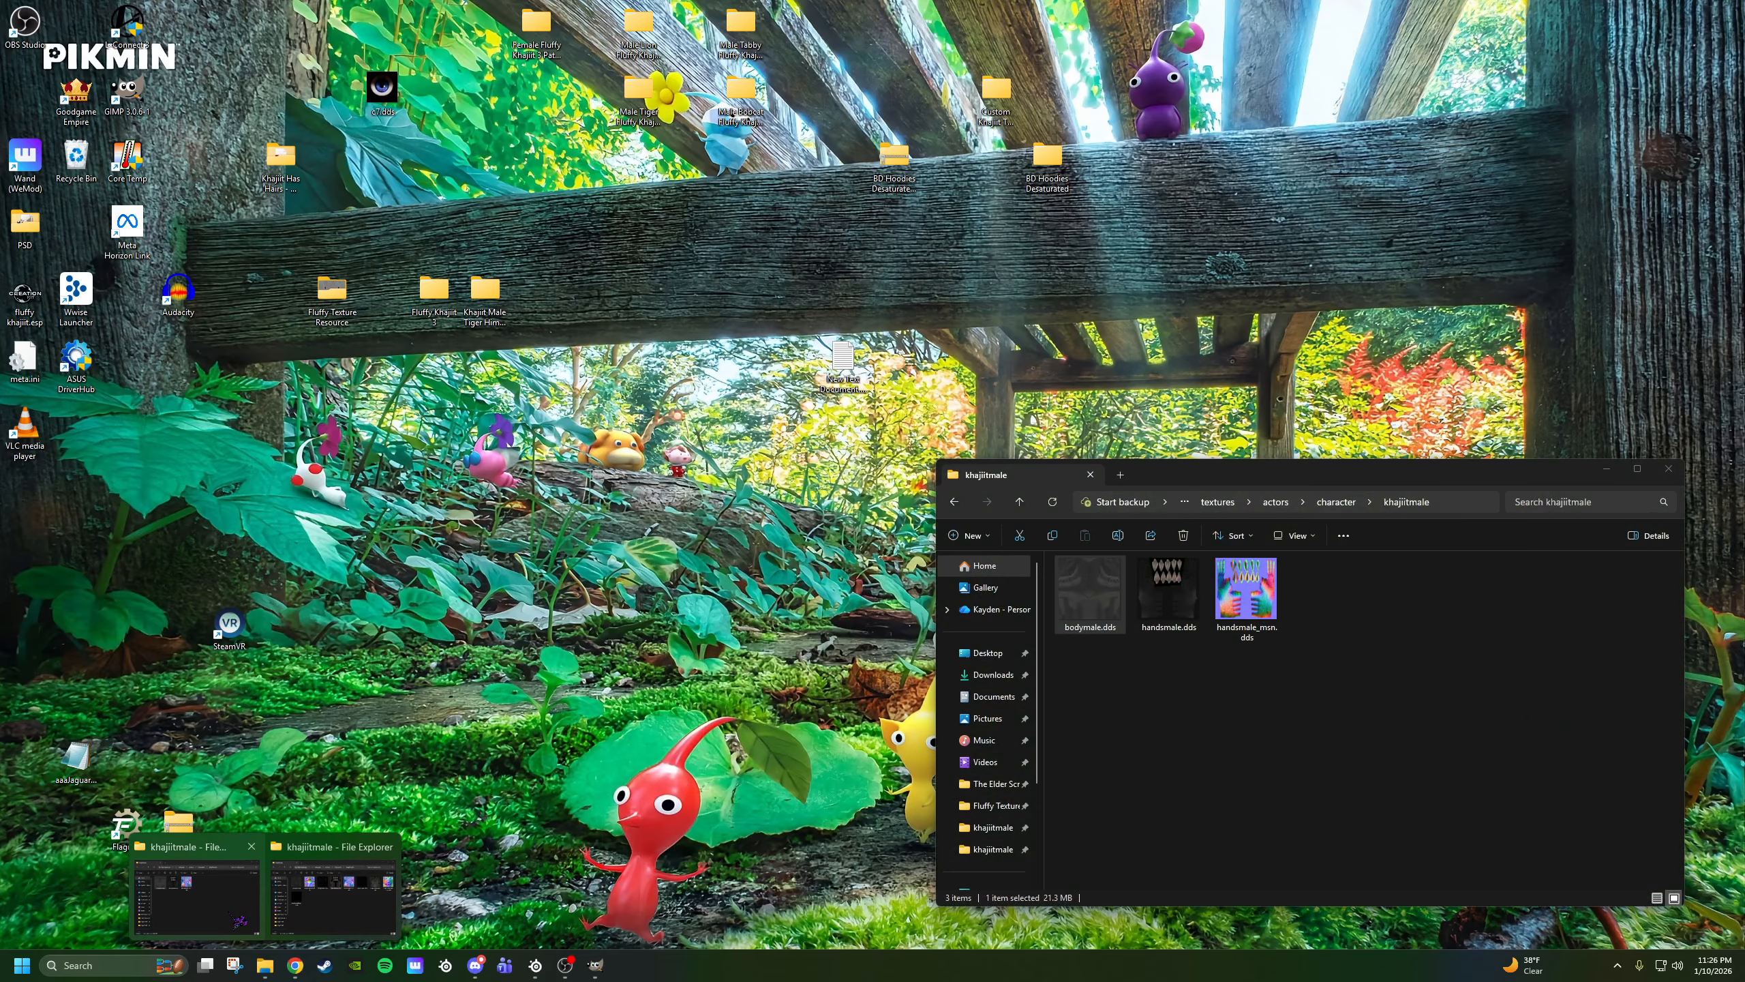
left_click(239, 921)
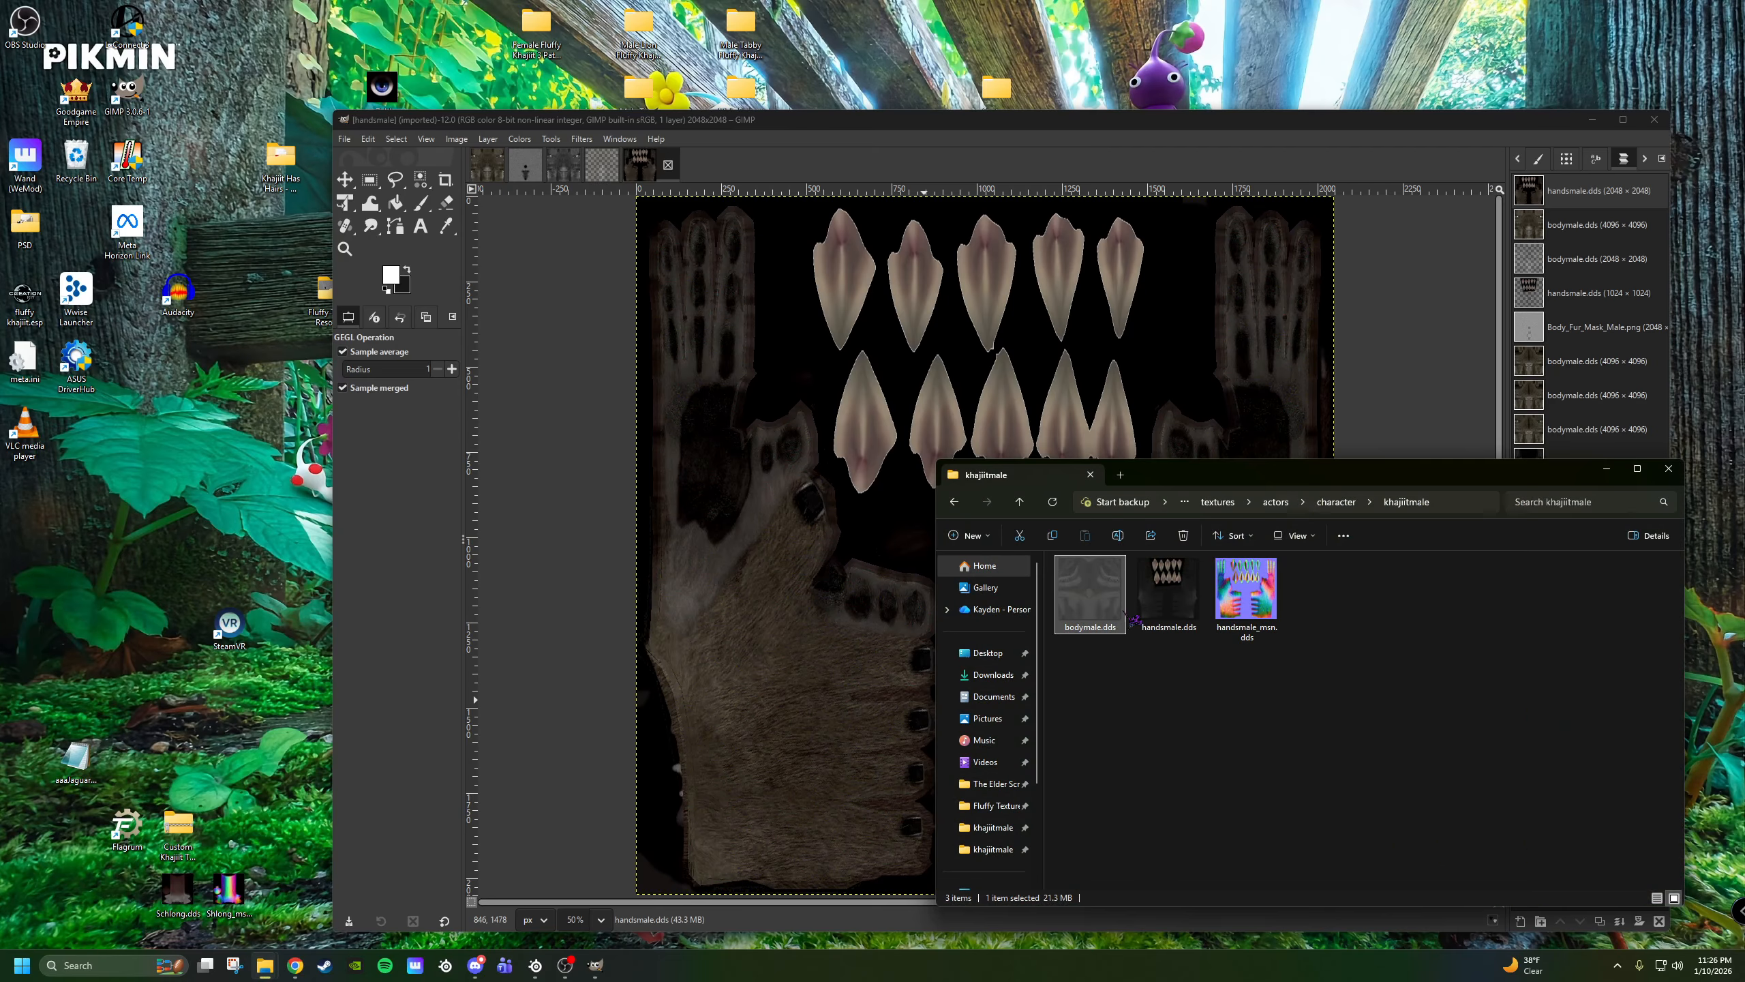
right_click(1179, 604)
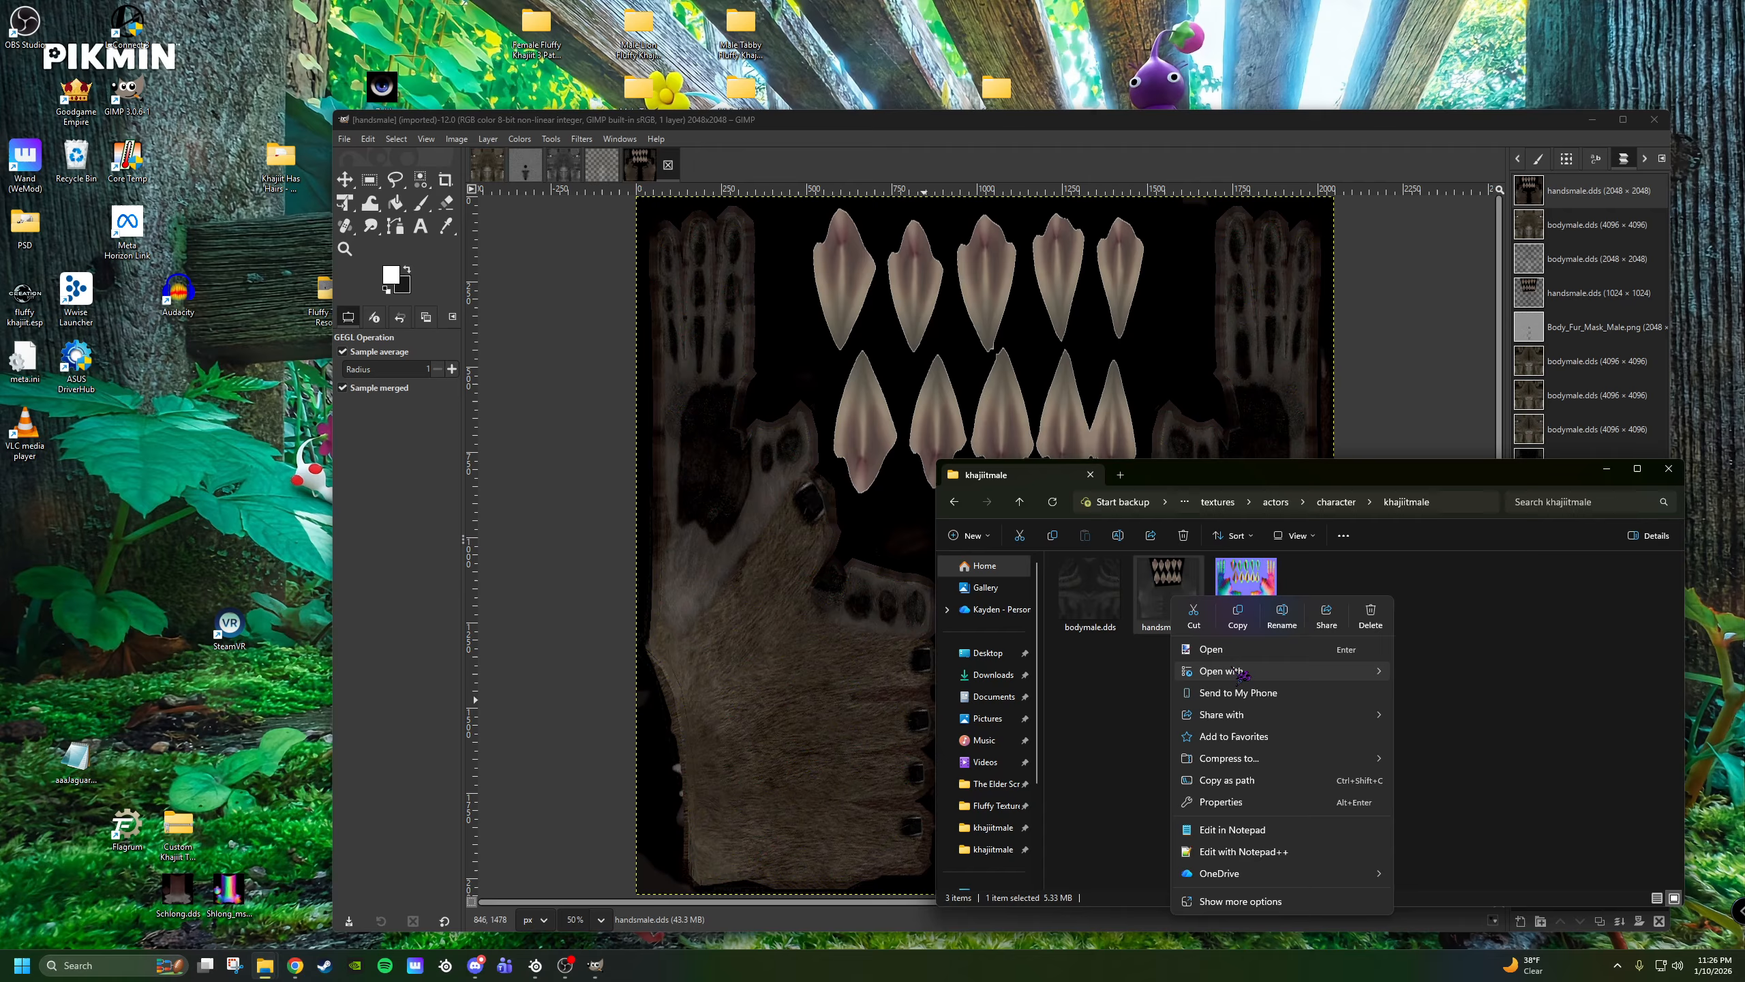
mouse_move(1297, 677)
left_click(1430, 672)
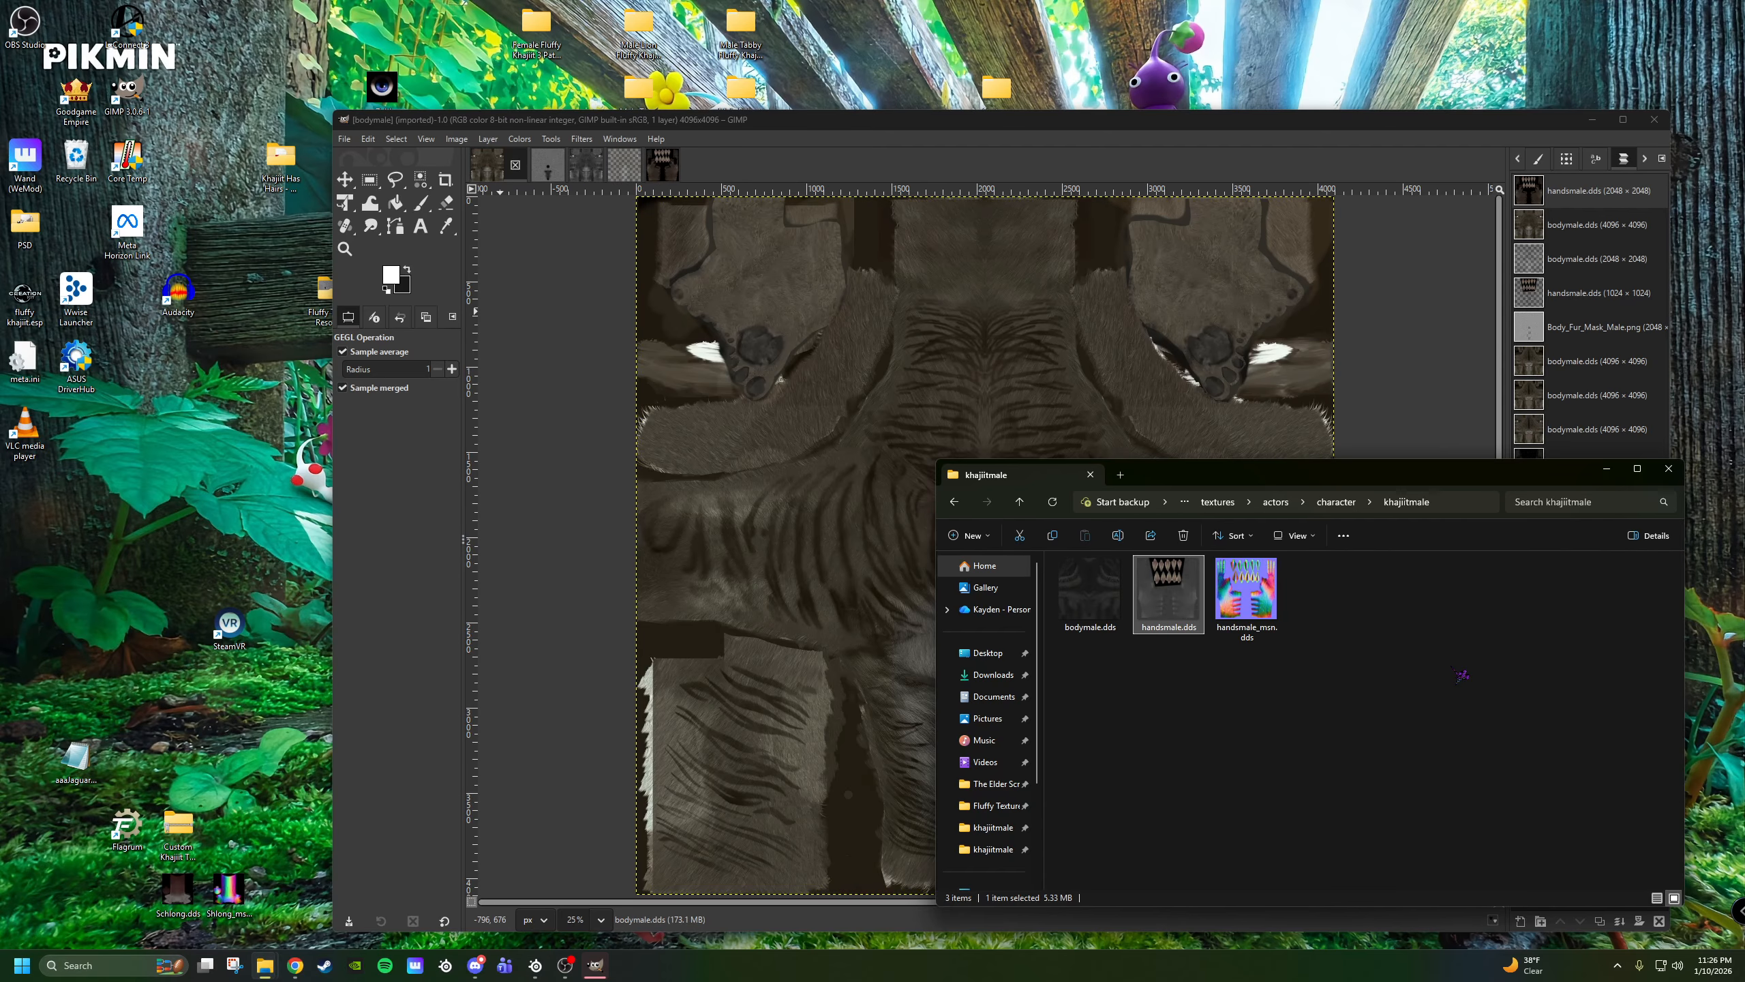
key("Return")
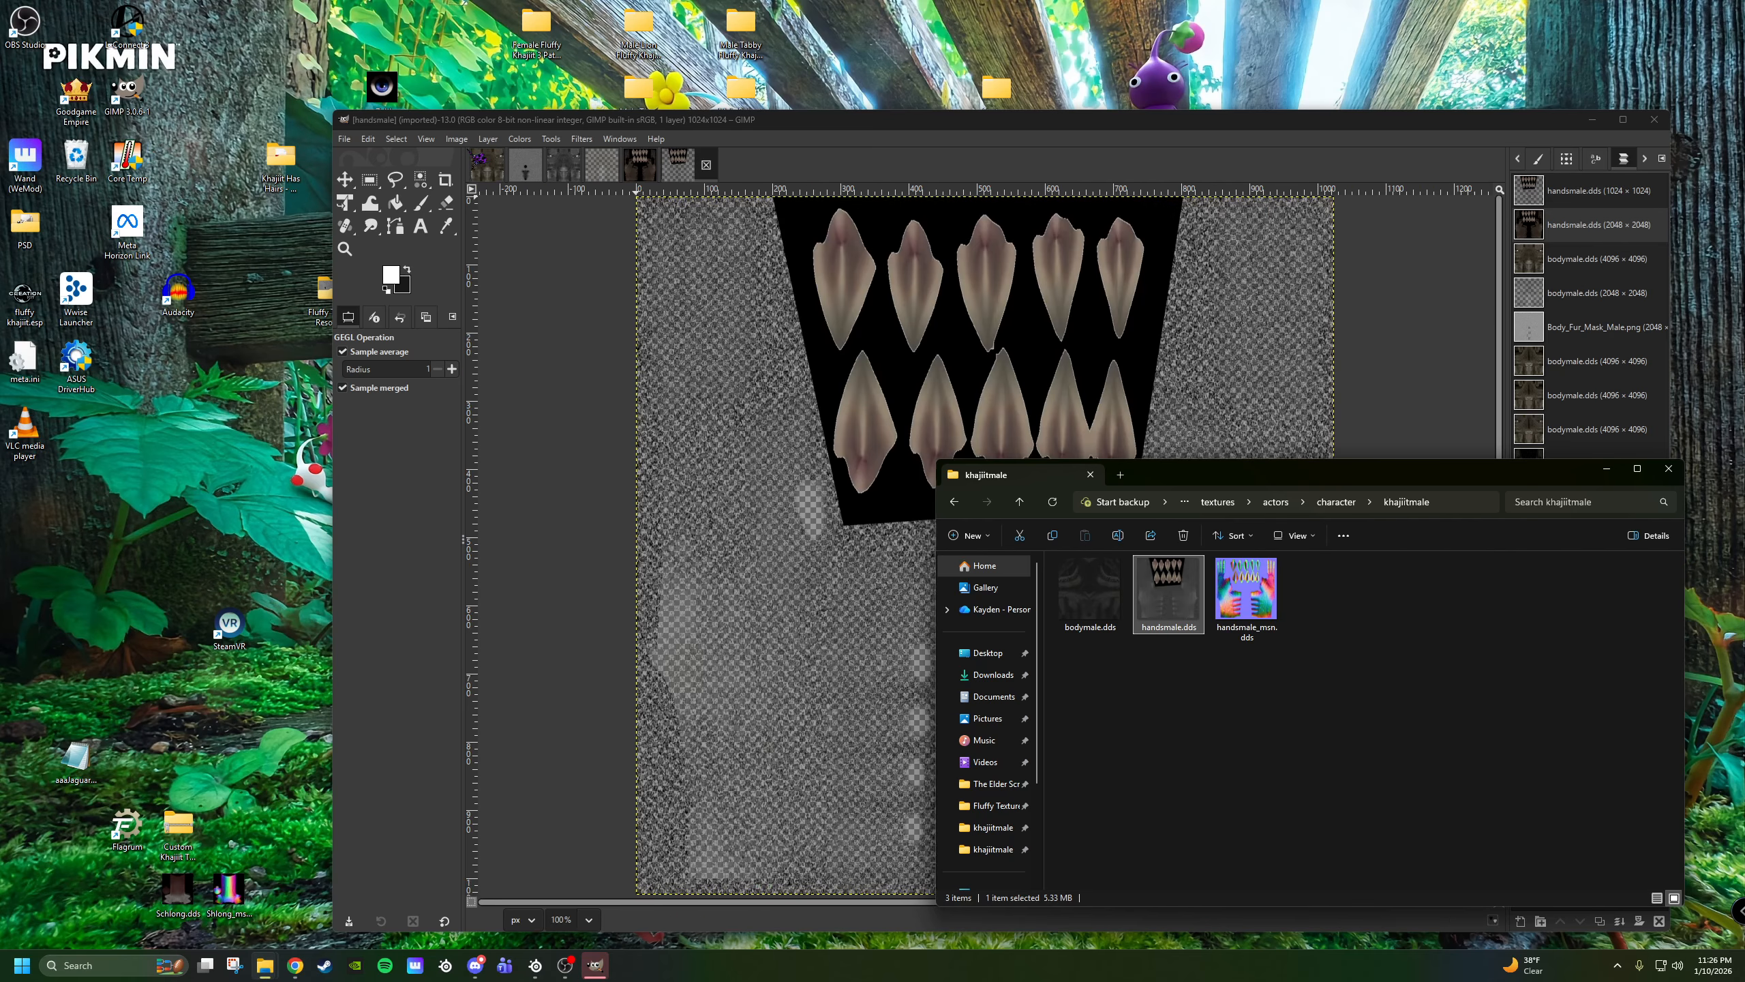
left_click(821, 167)
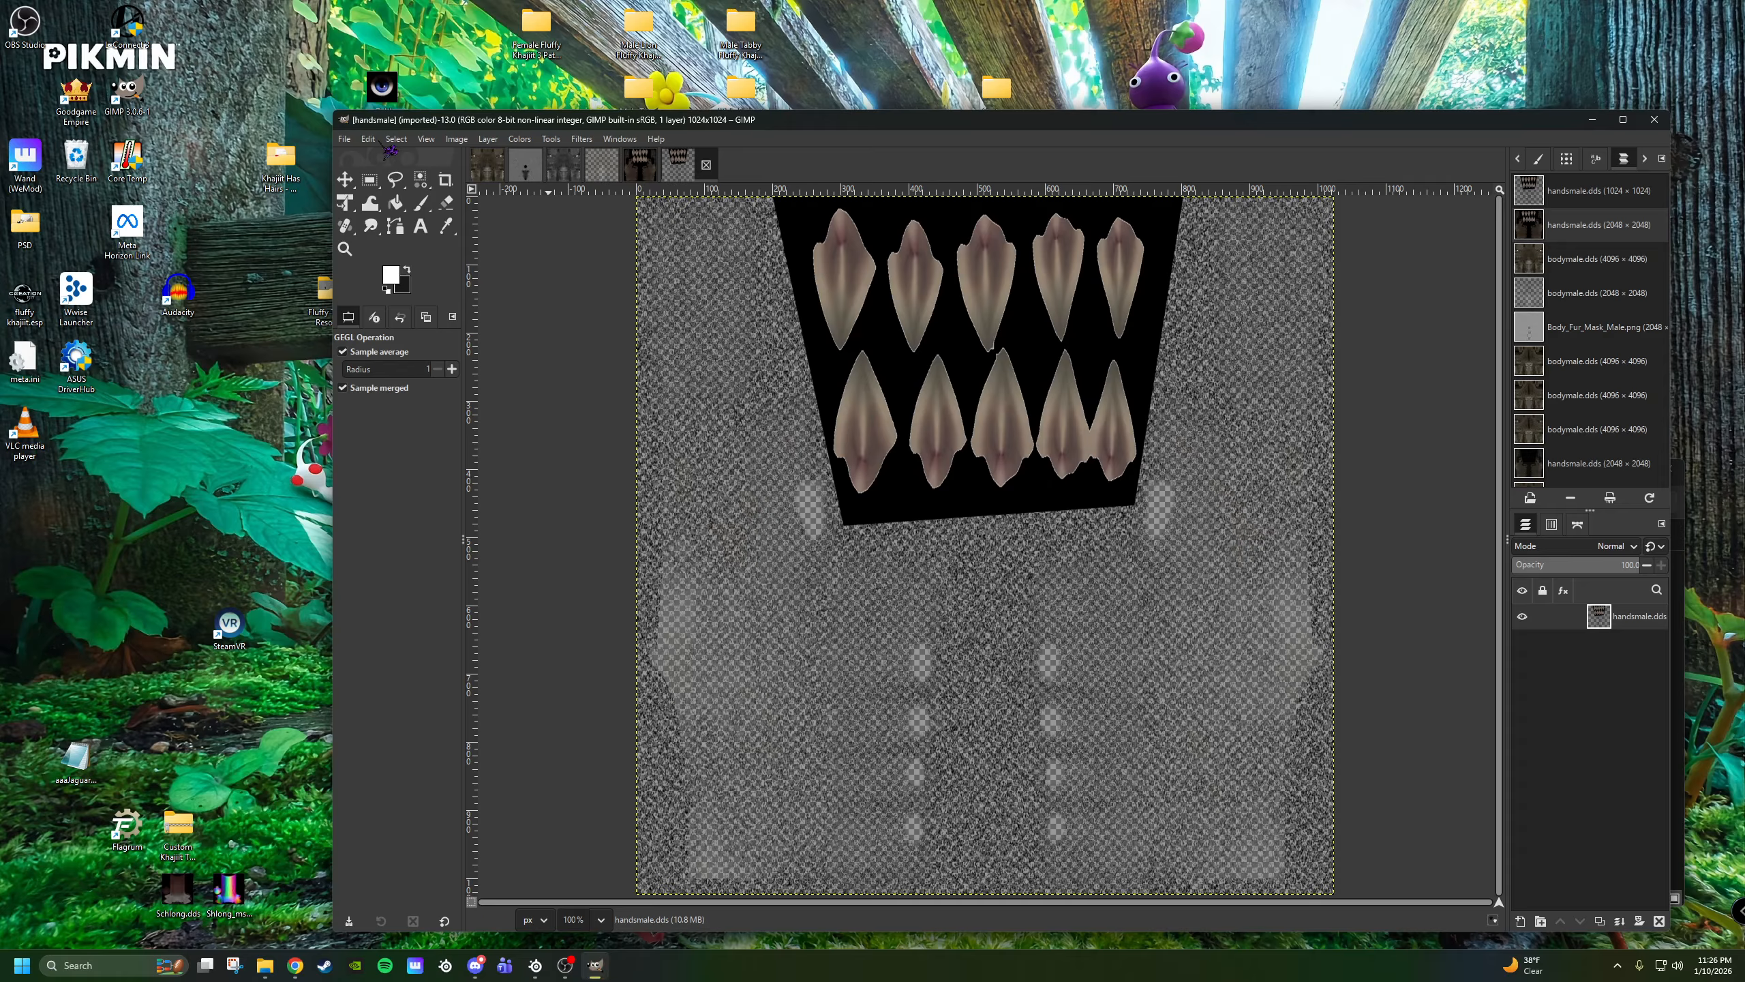
Decompose the fluffy mod's handsmale.dds with the Alpha color model, keeping decompose to layers enabled.
left_click(521, 139)
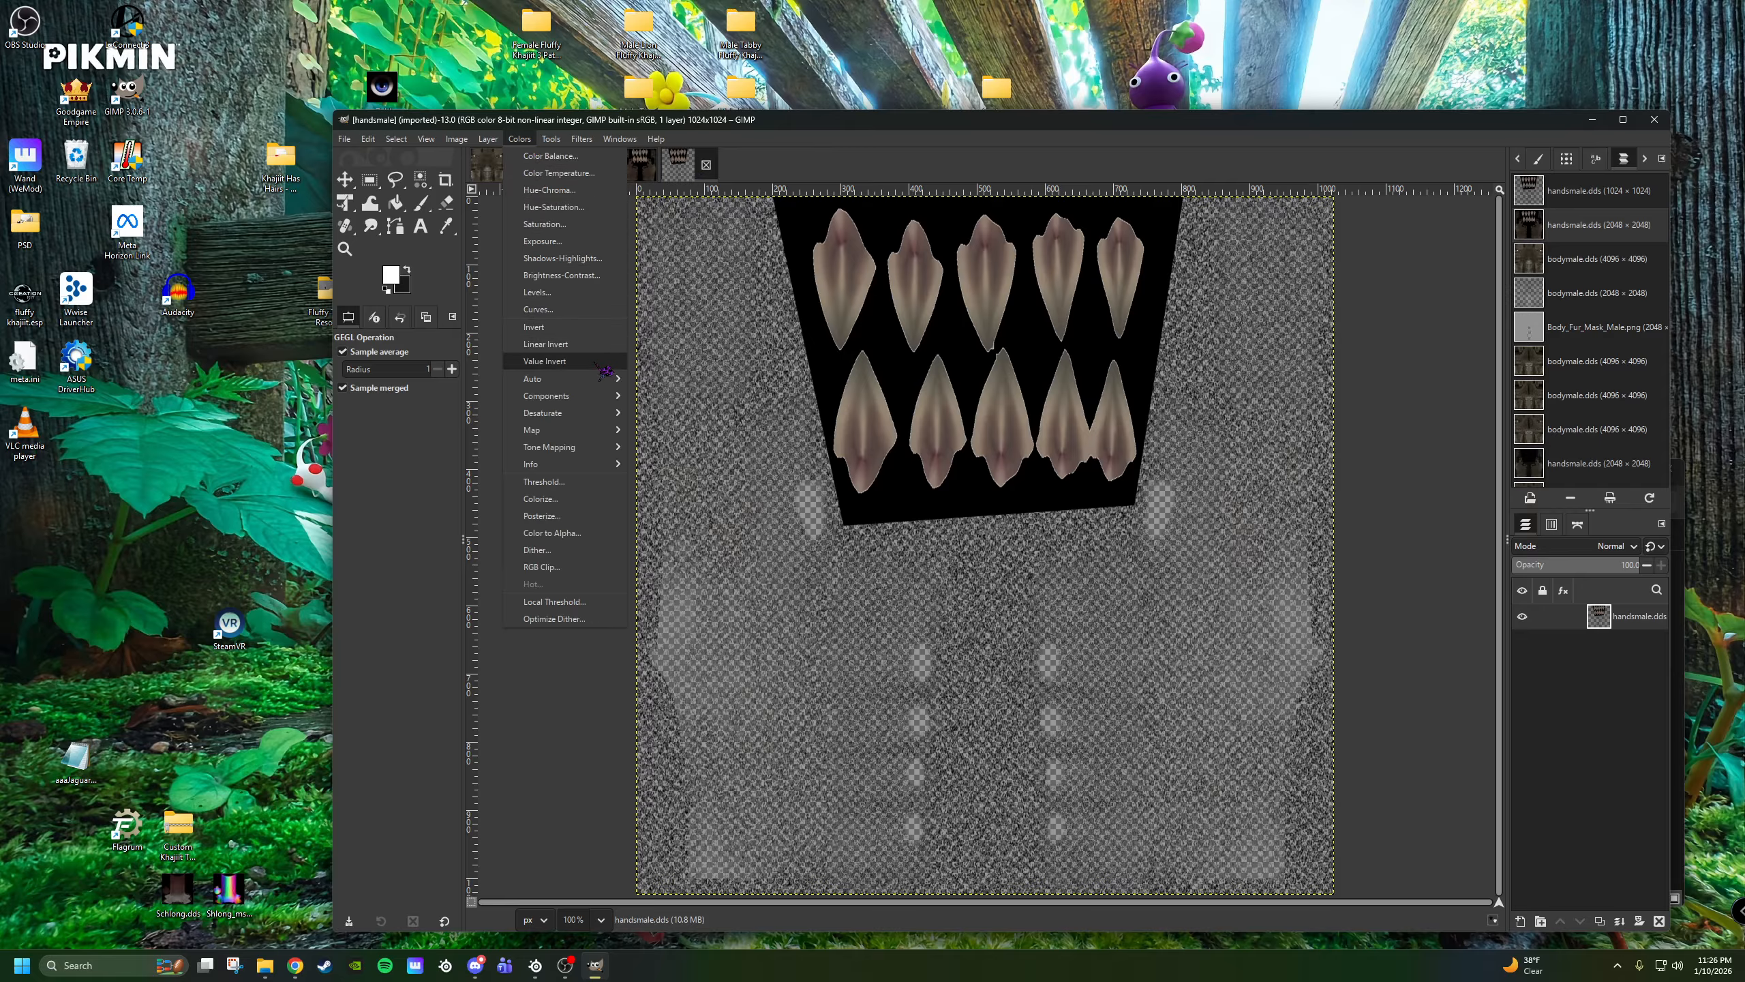
mouse_move(586, 399)
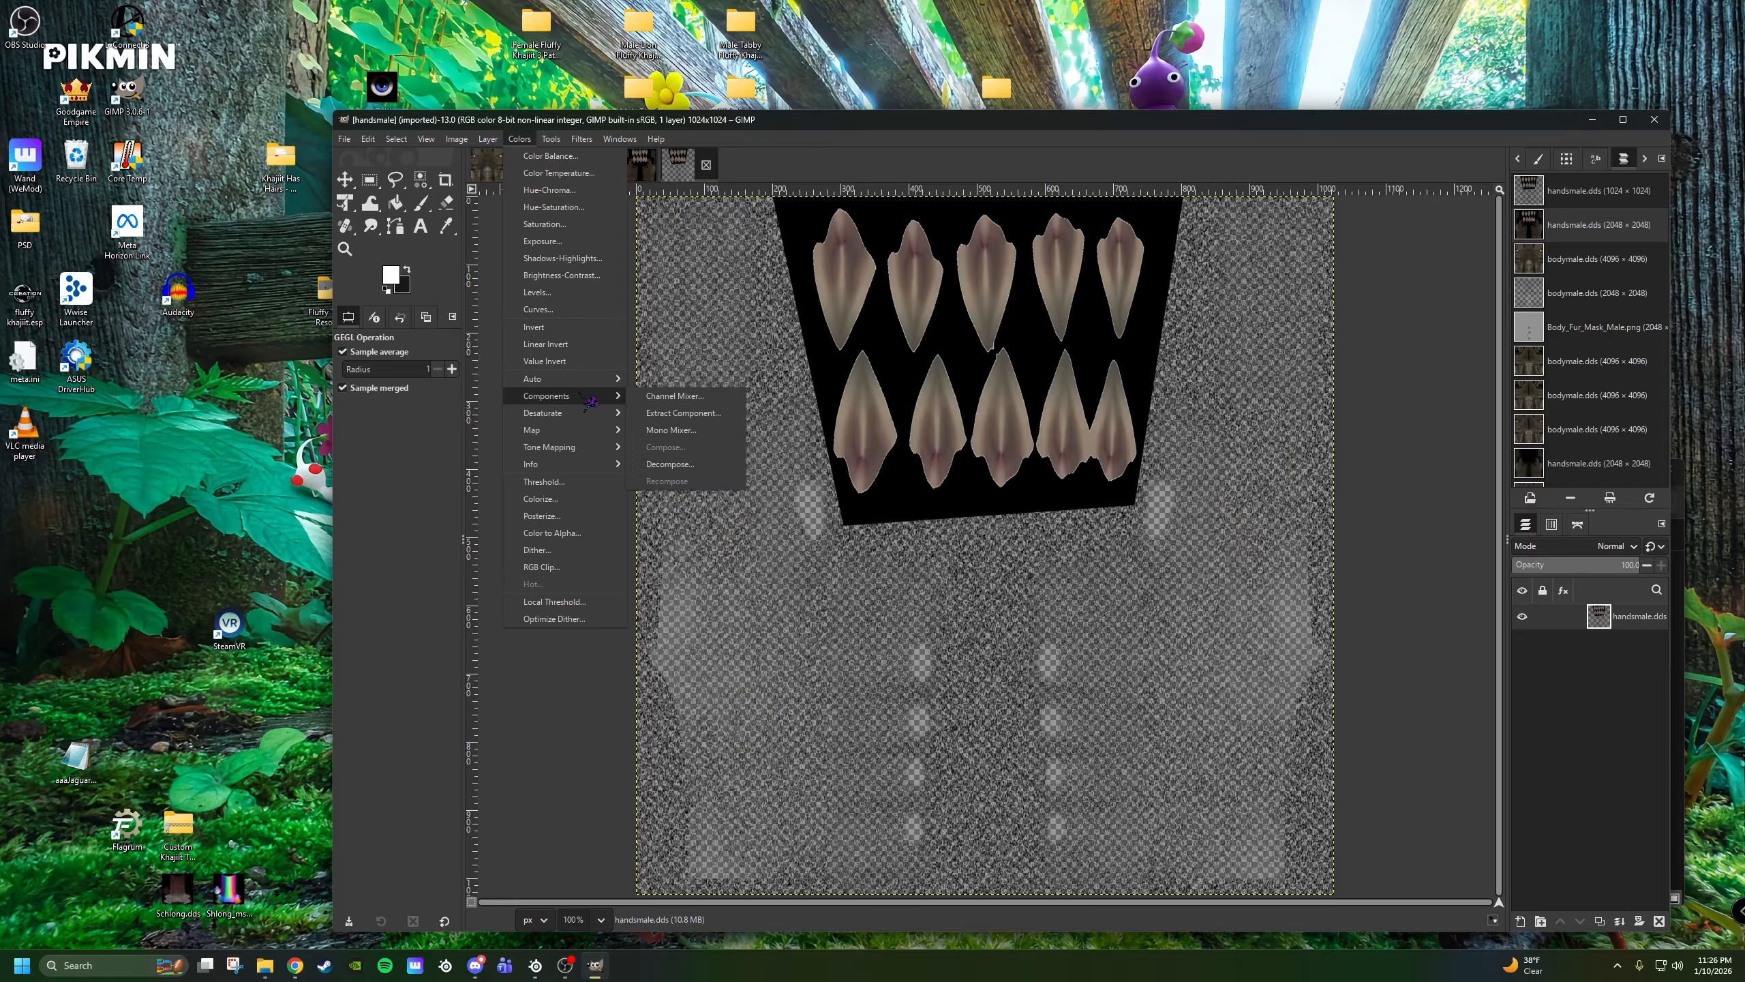
left_click(676, 464)
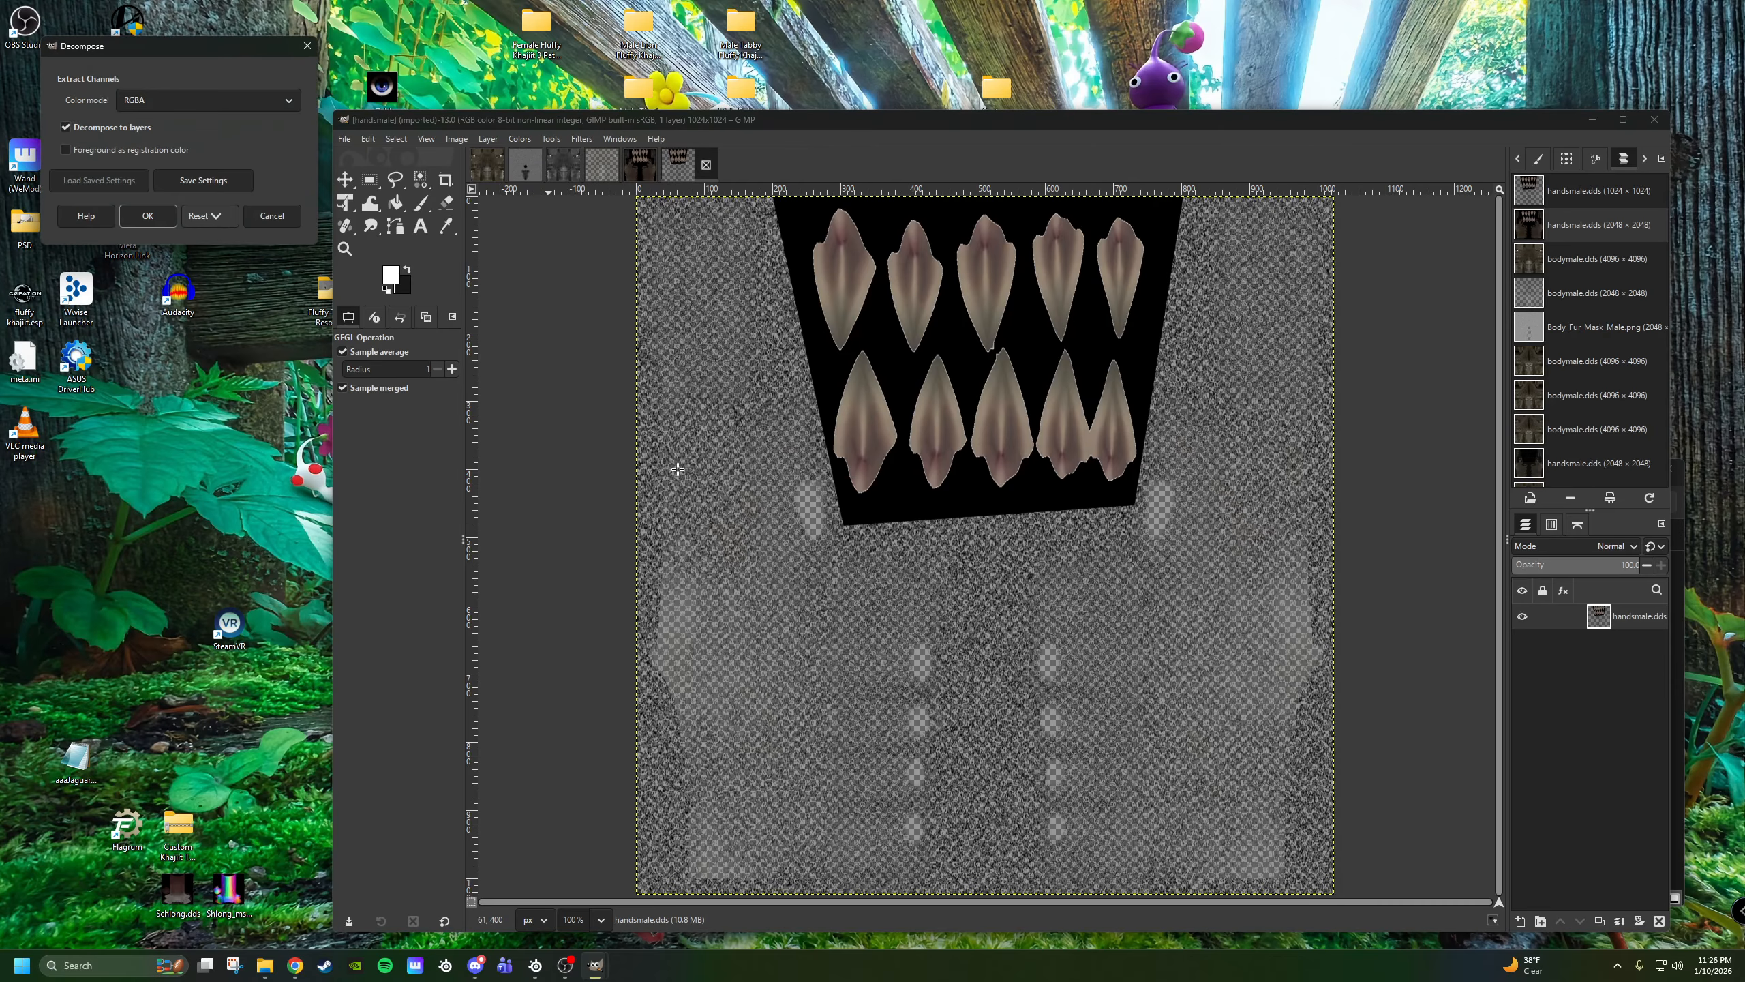
left_click(224, 107)
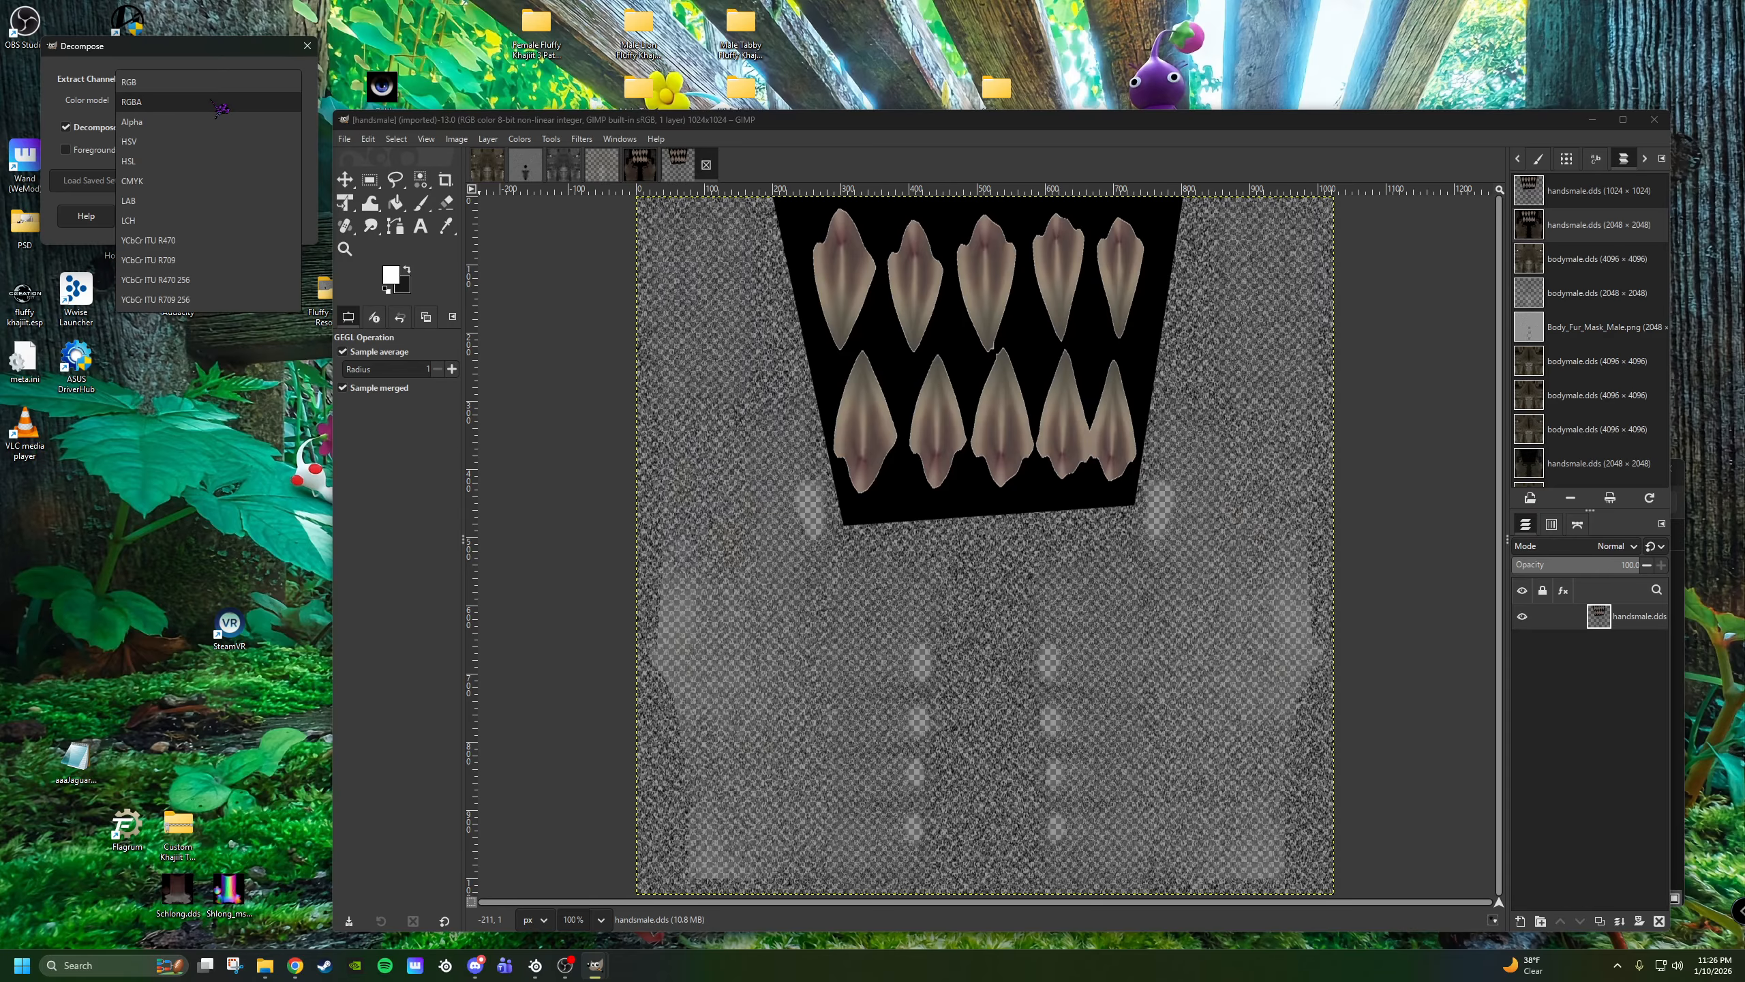
left_click(192, 121)
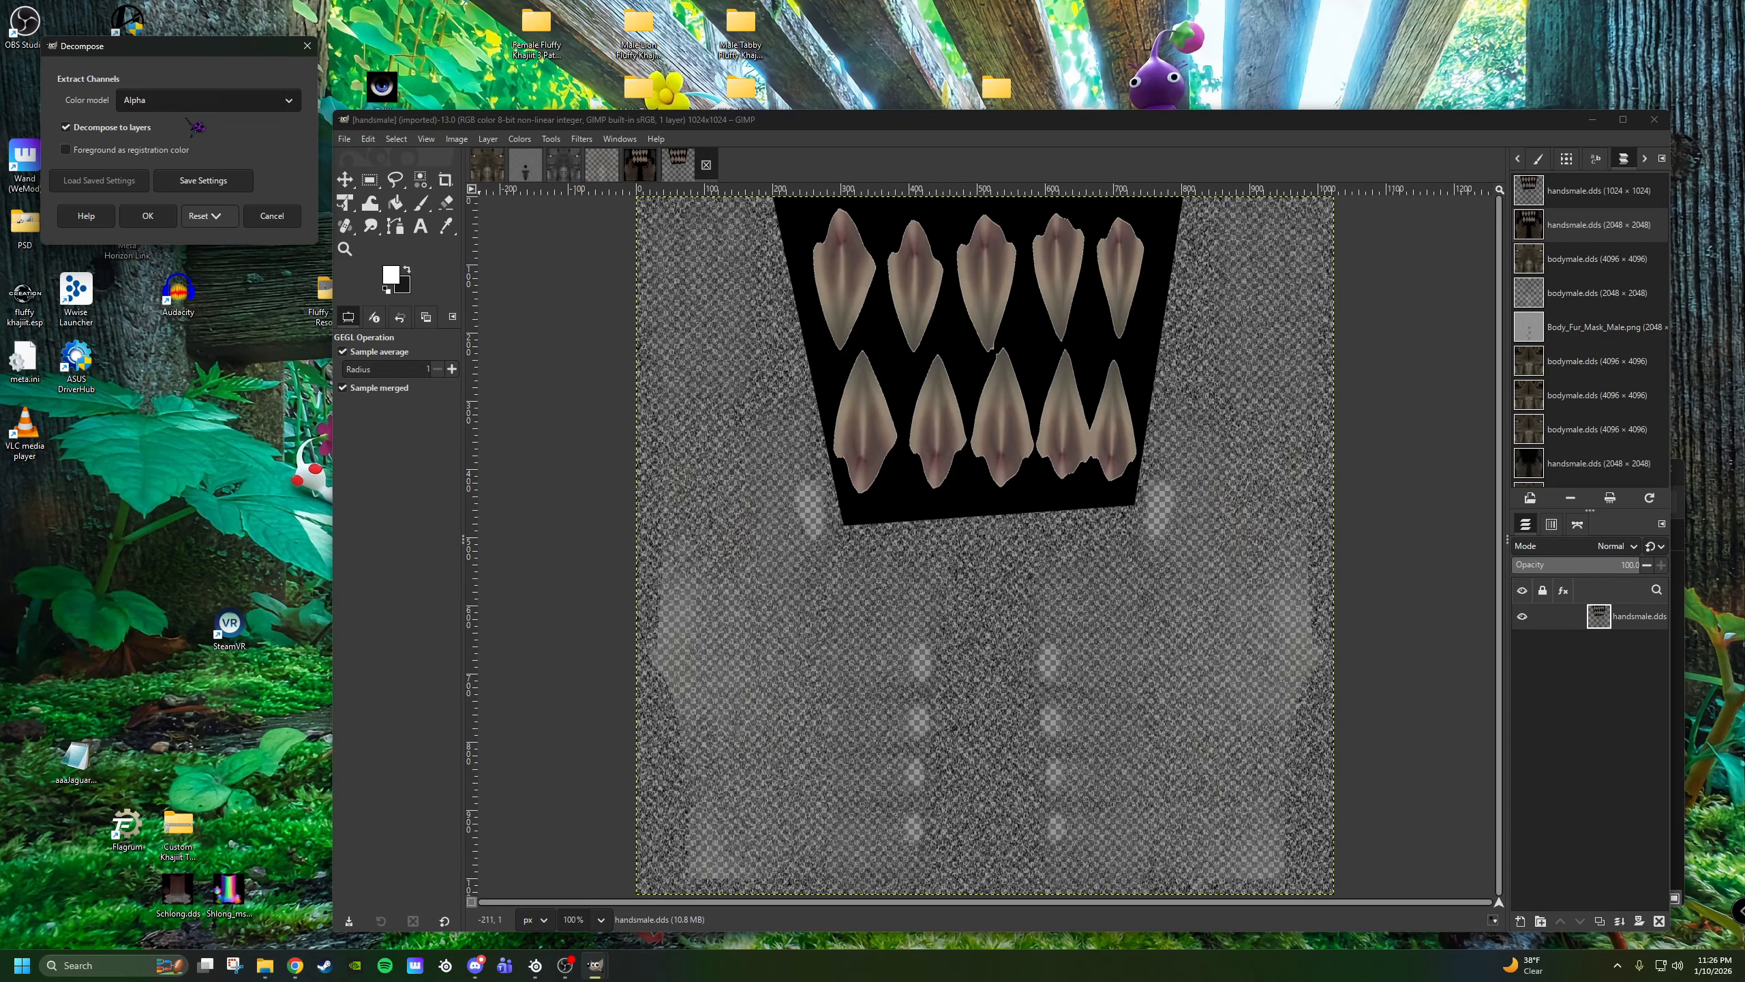
left_click(158, 224)
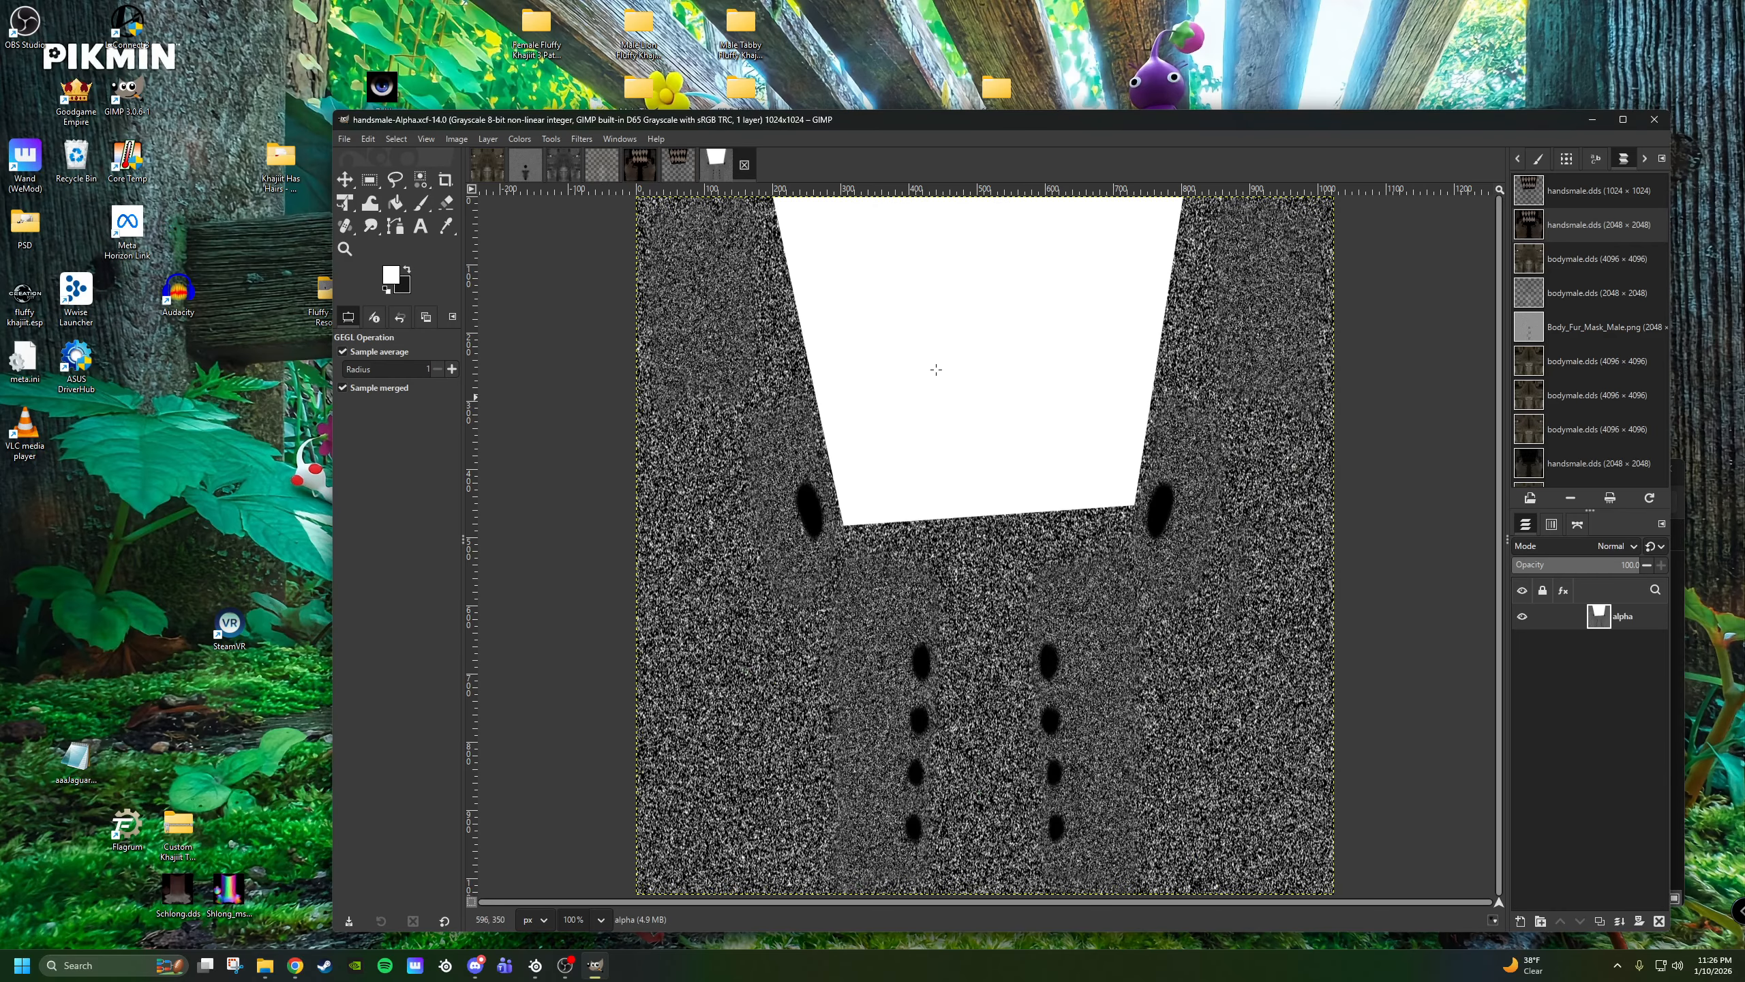
Scale the extracted alpha image to 2048 × 2048 pixels to match the tiger handsmale.dds.
left_click(651, 174)
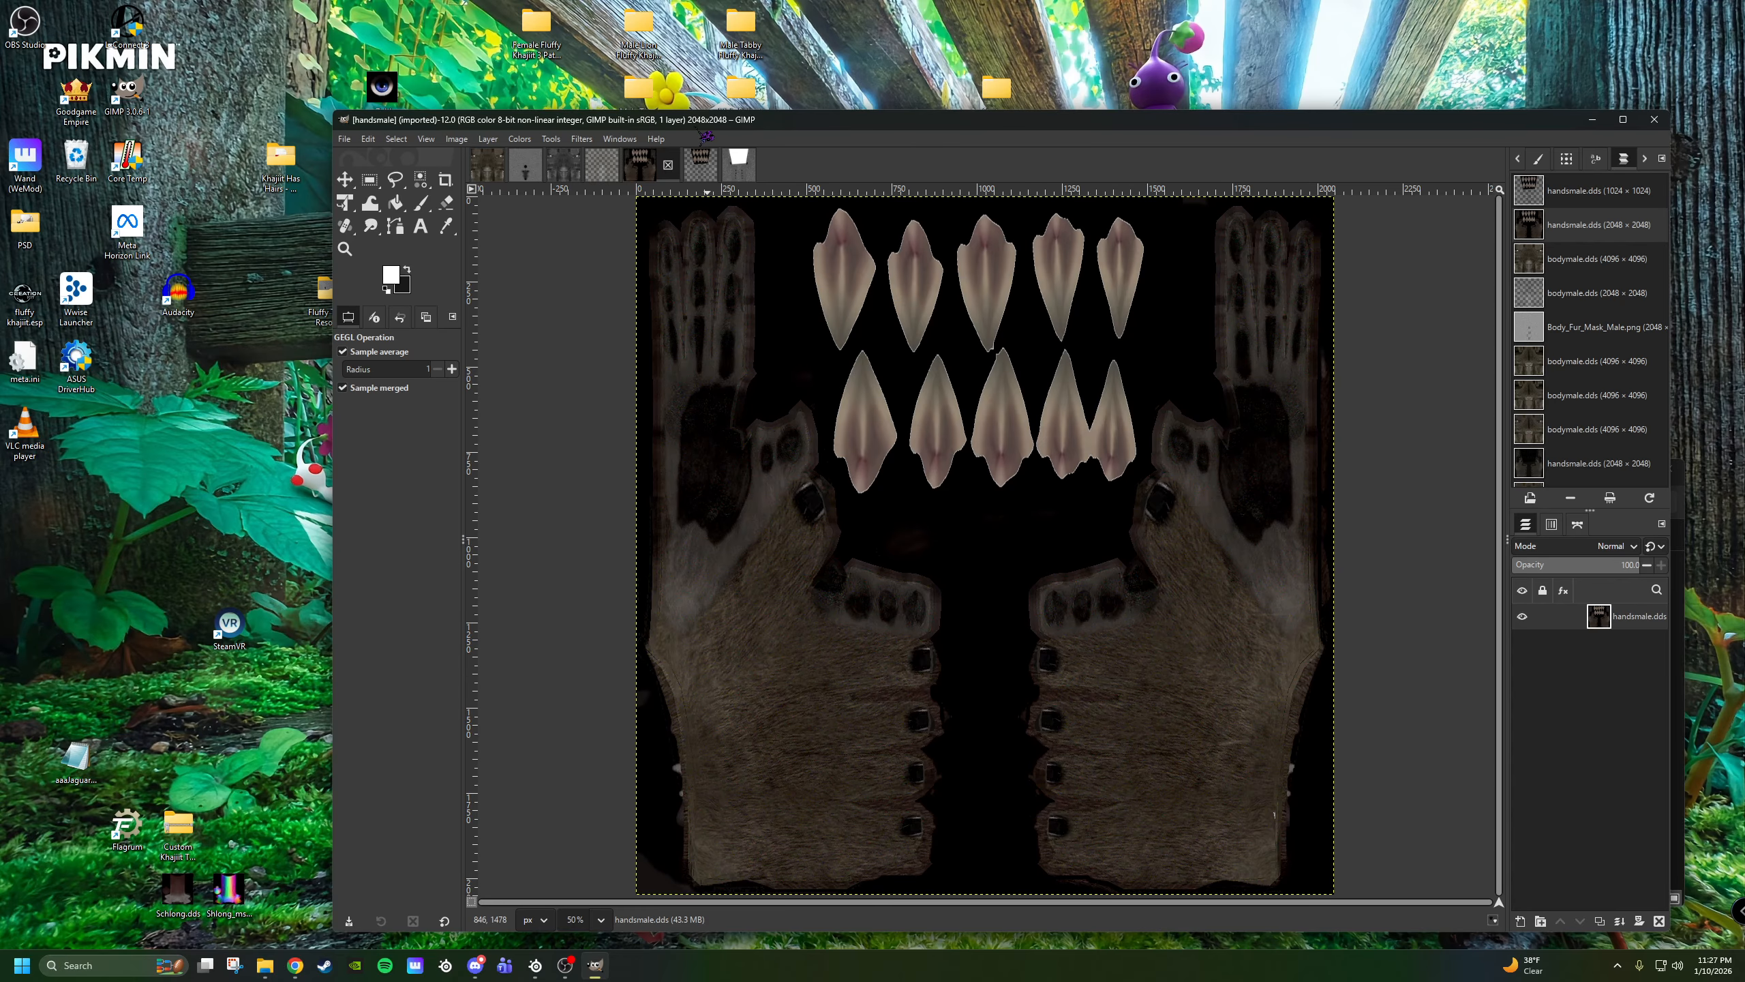
left_click(738, 164)
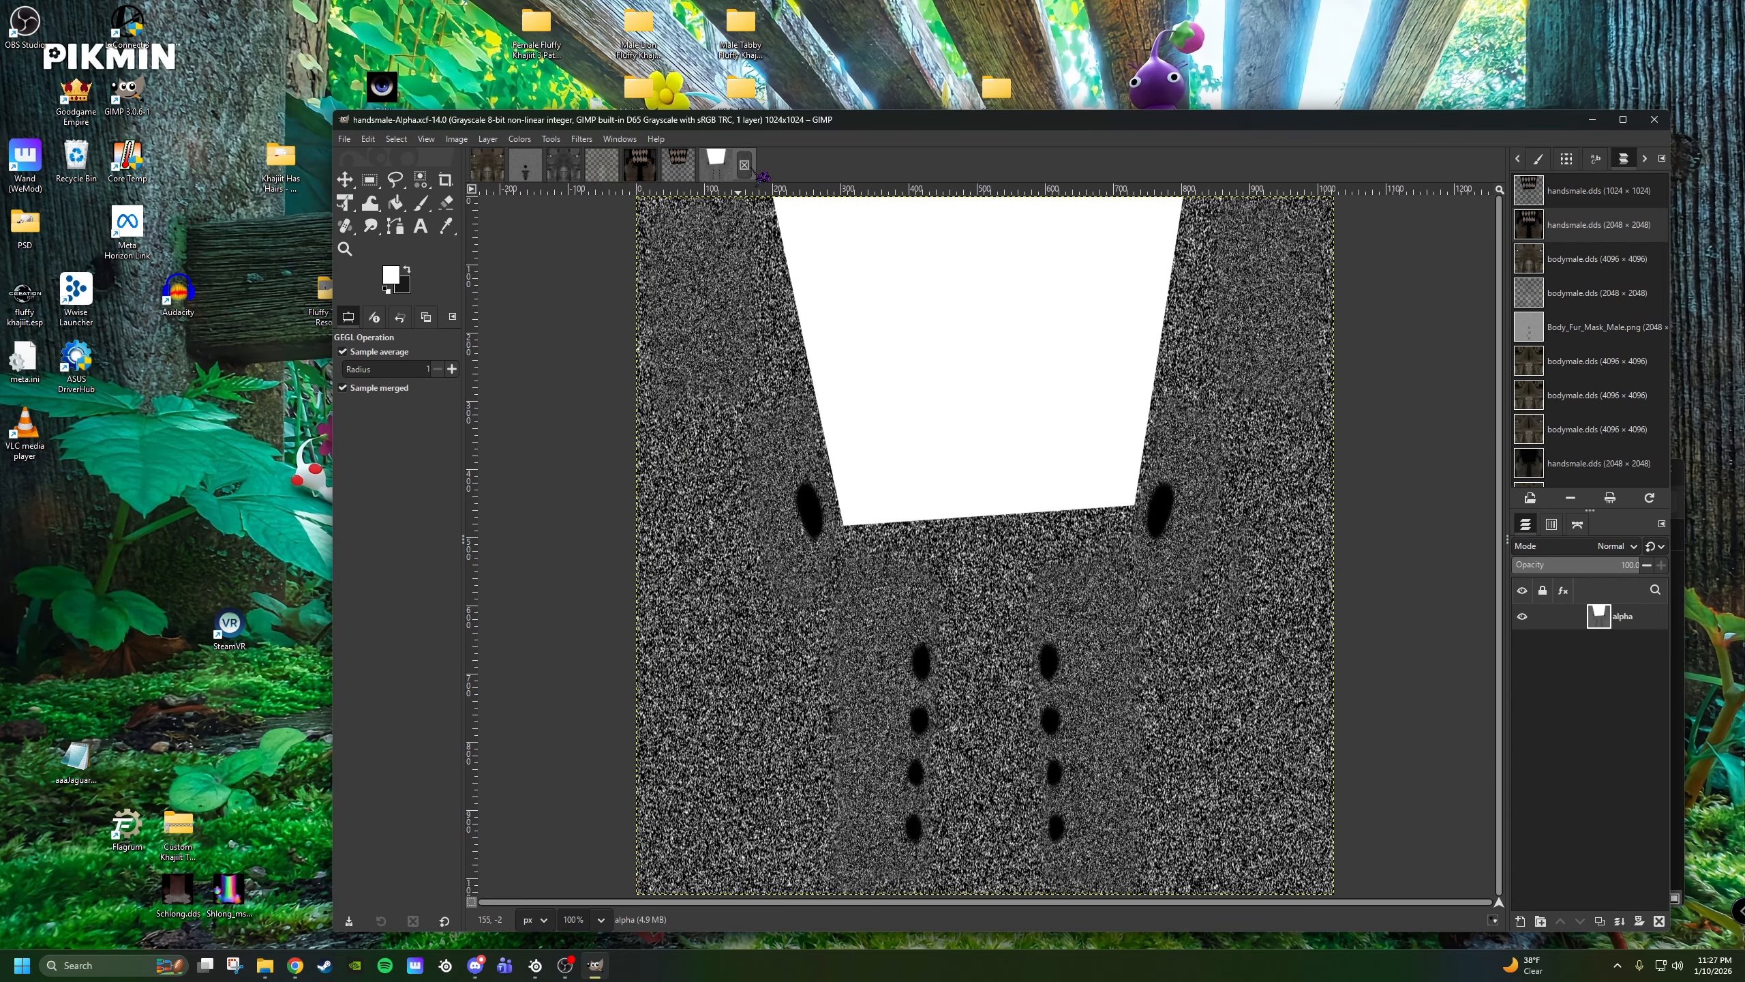
left_click(457, 140)
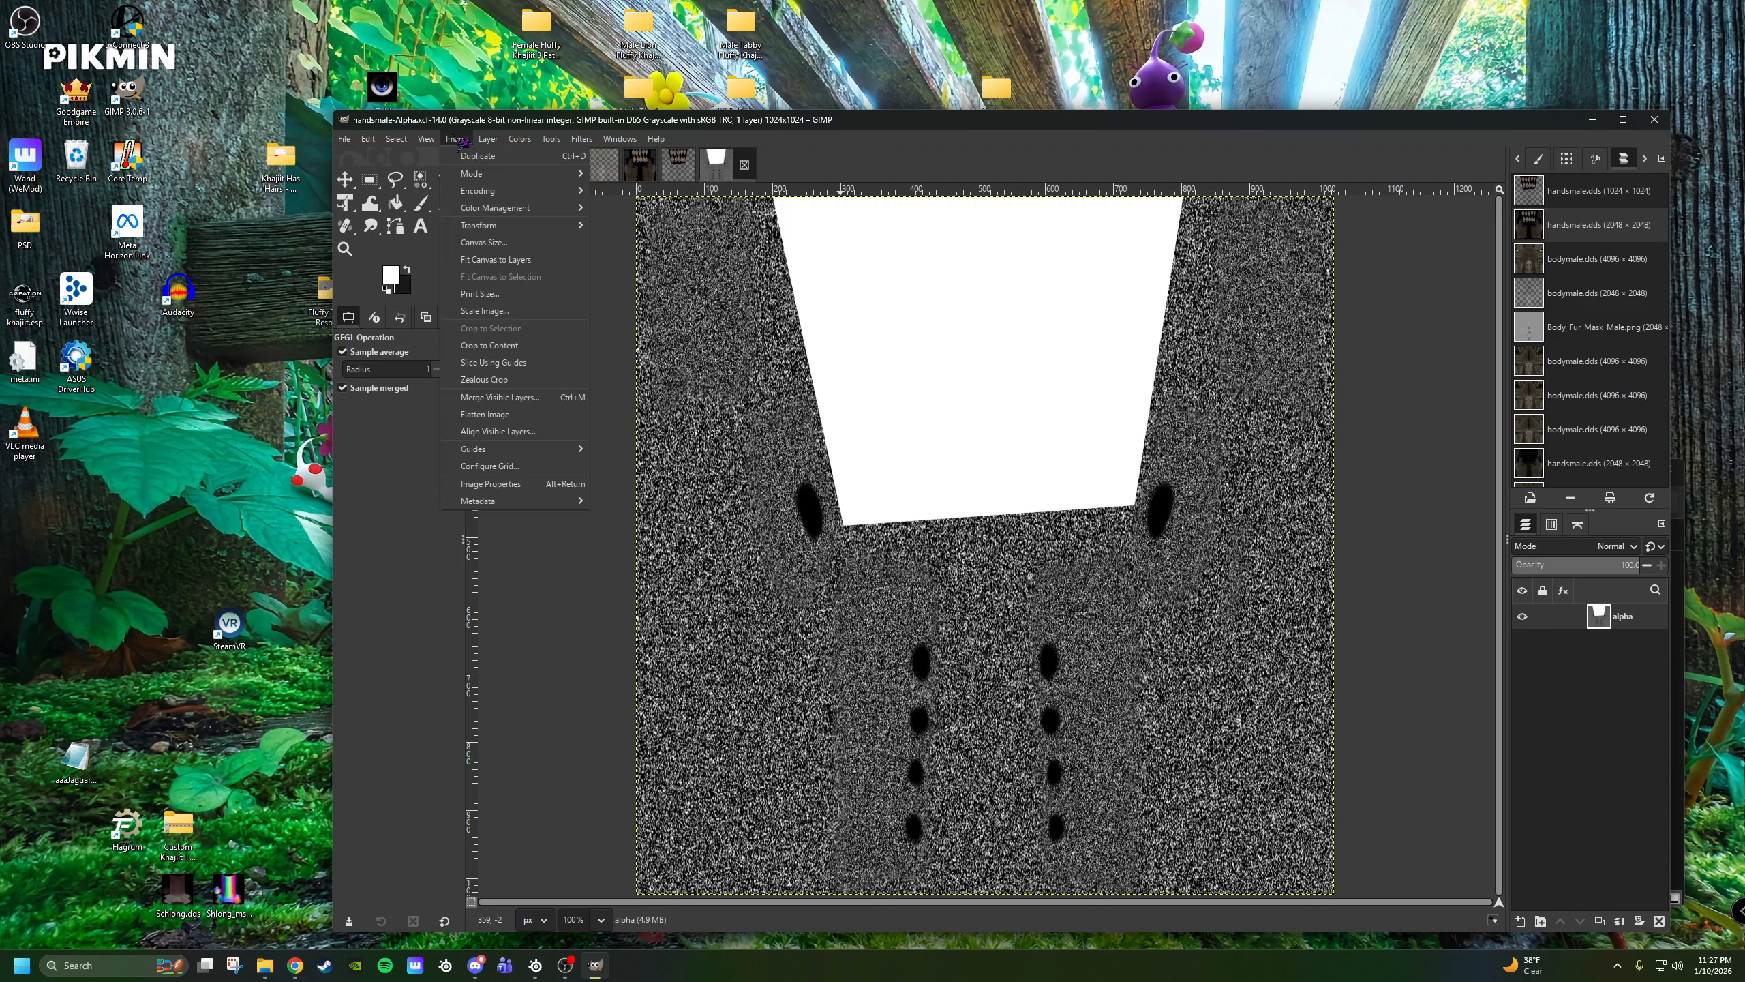
left_click(485, 311)
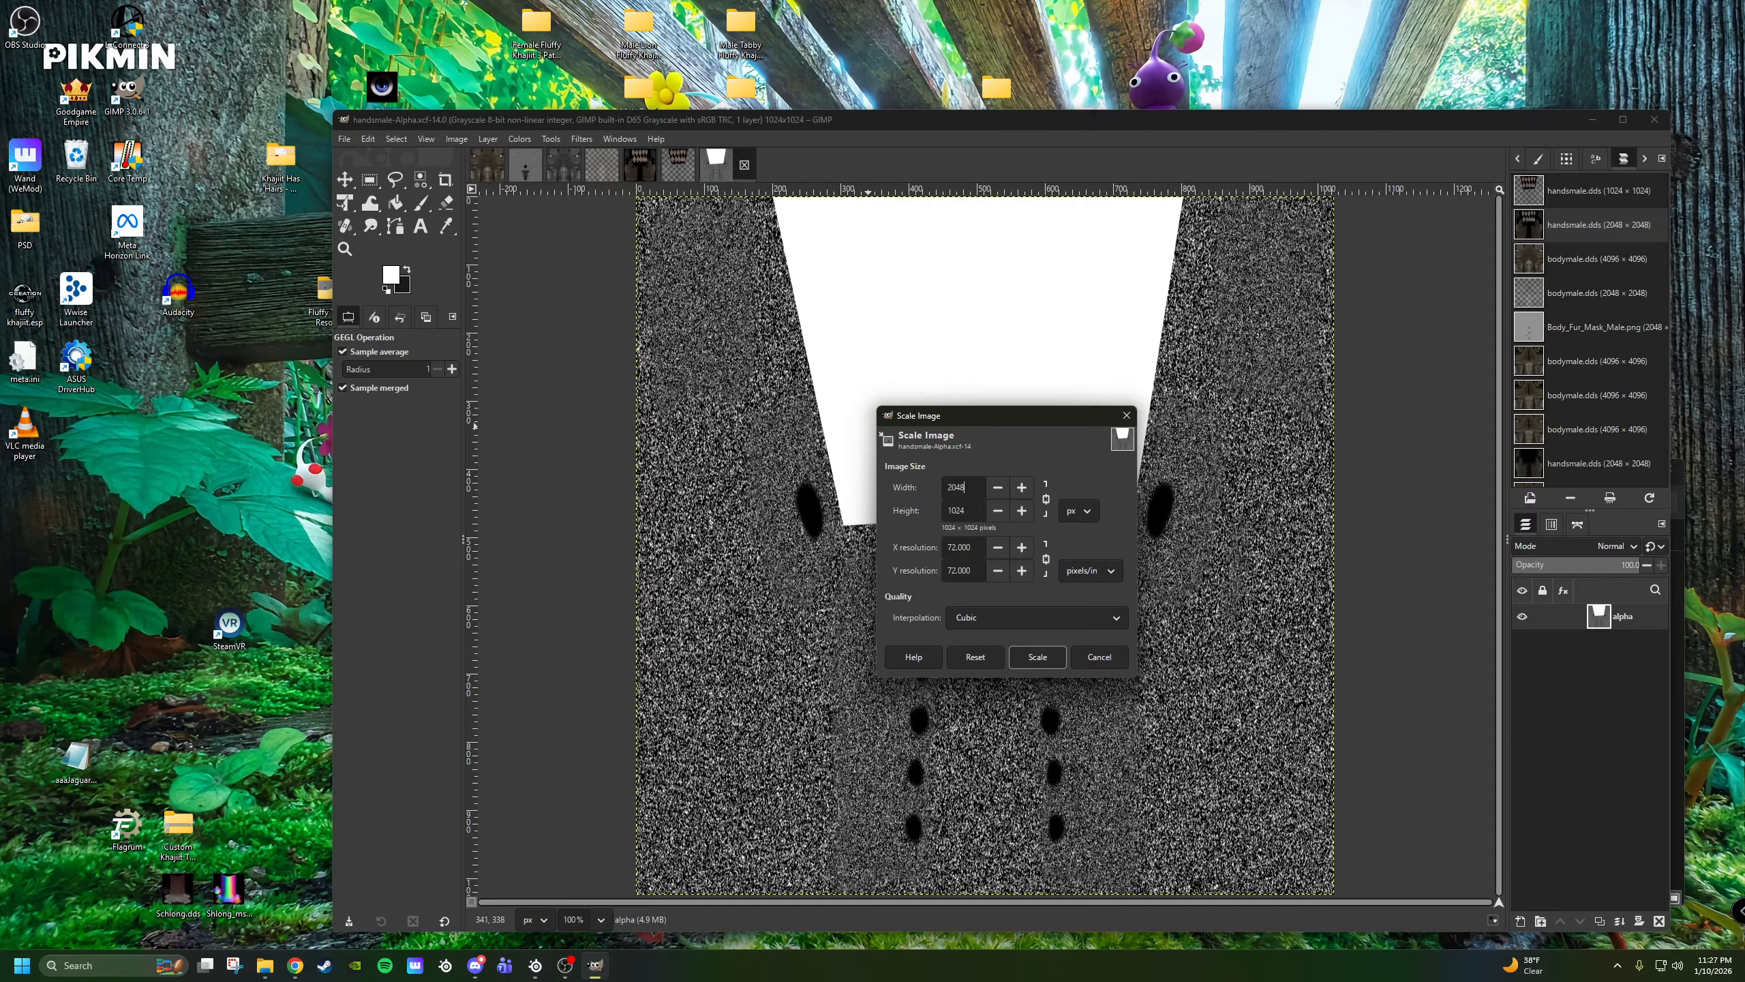
left_click(1037, 657)
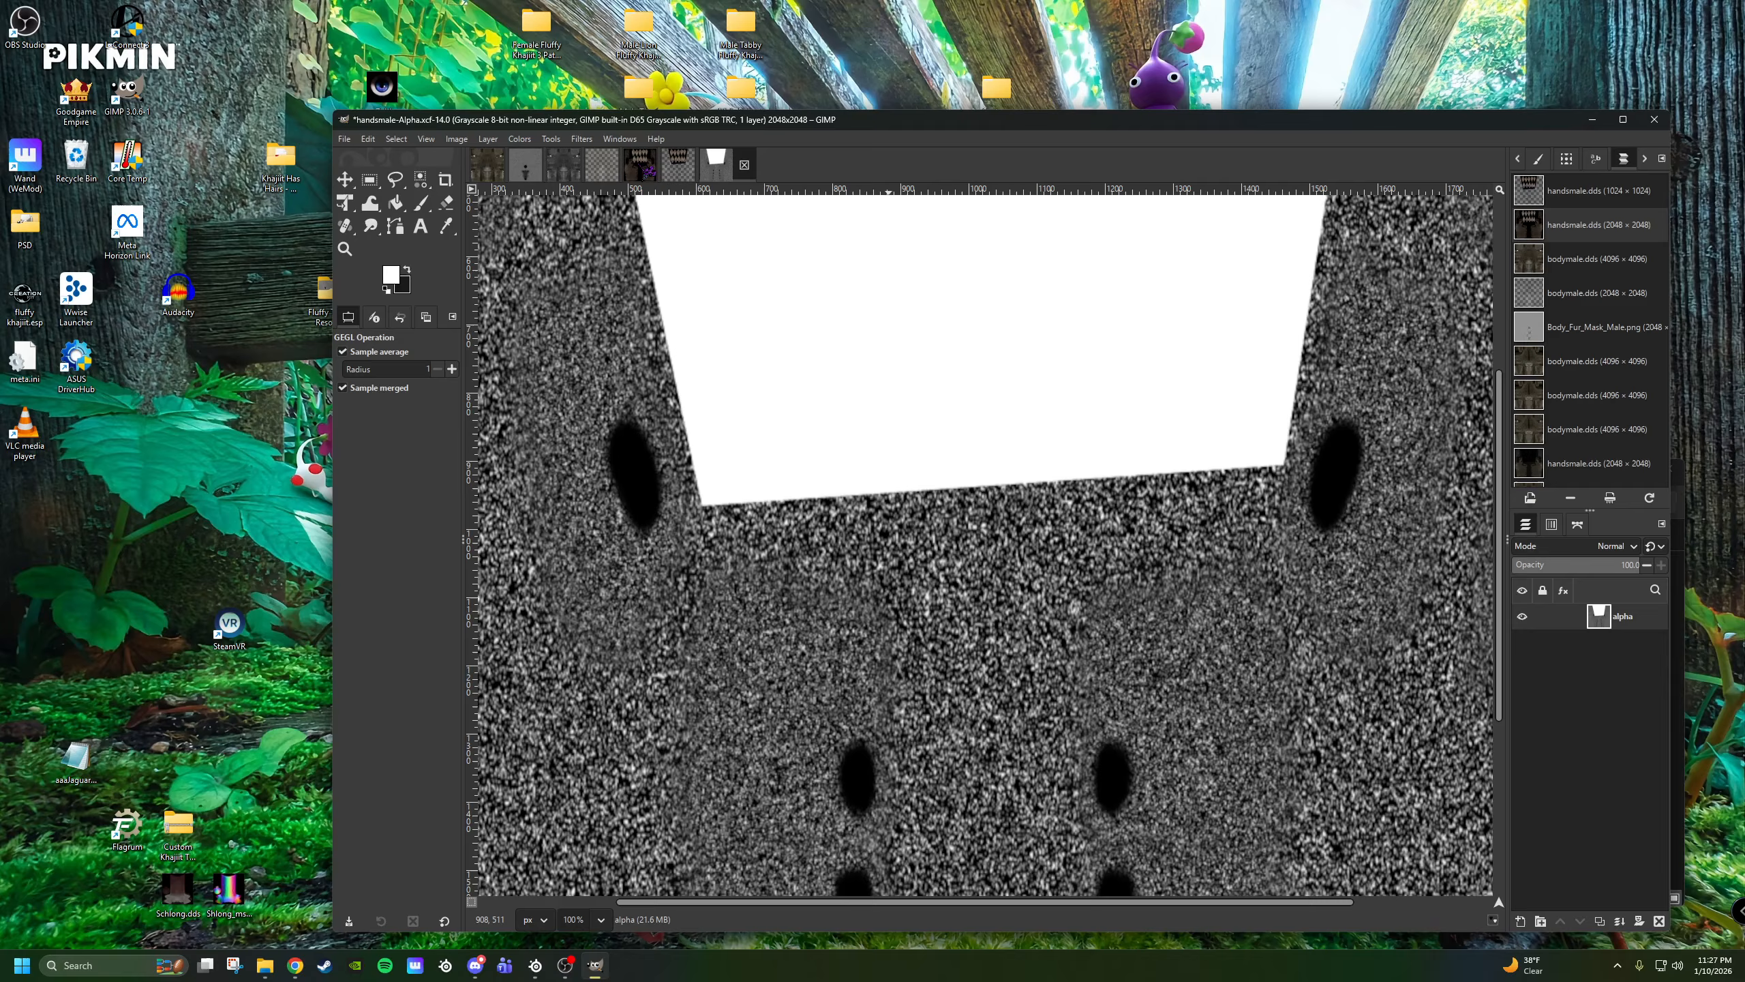
Decompose the tiger handsmale.dds into separate layers with the RGBA color model.
left_click(642, 167)
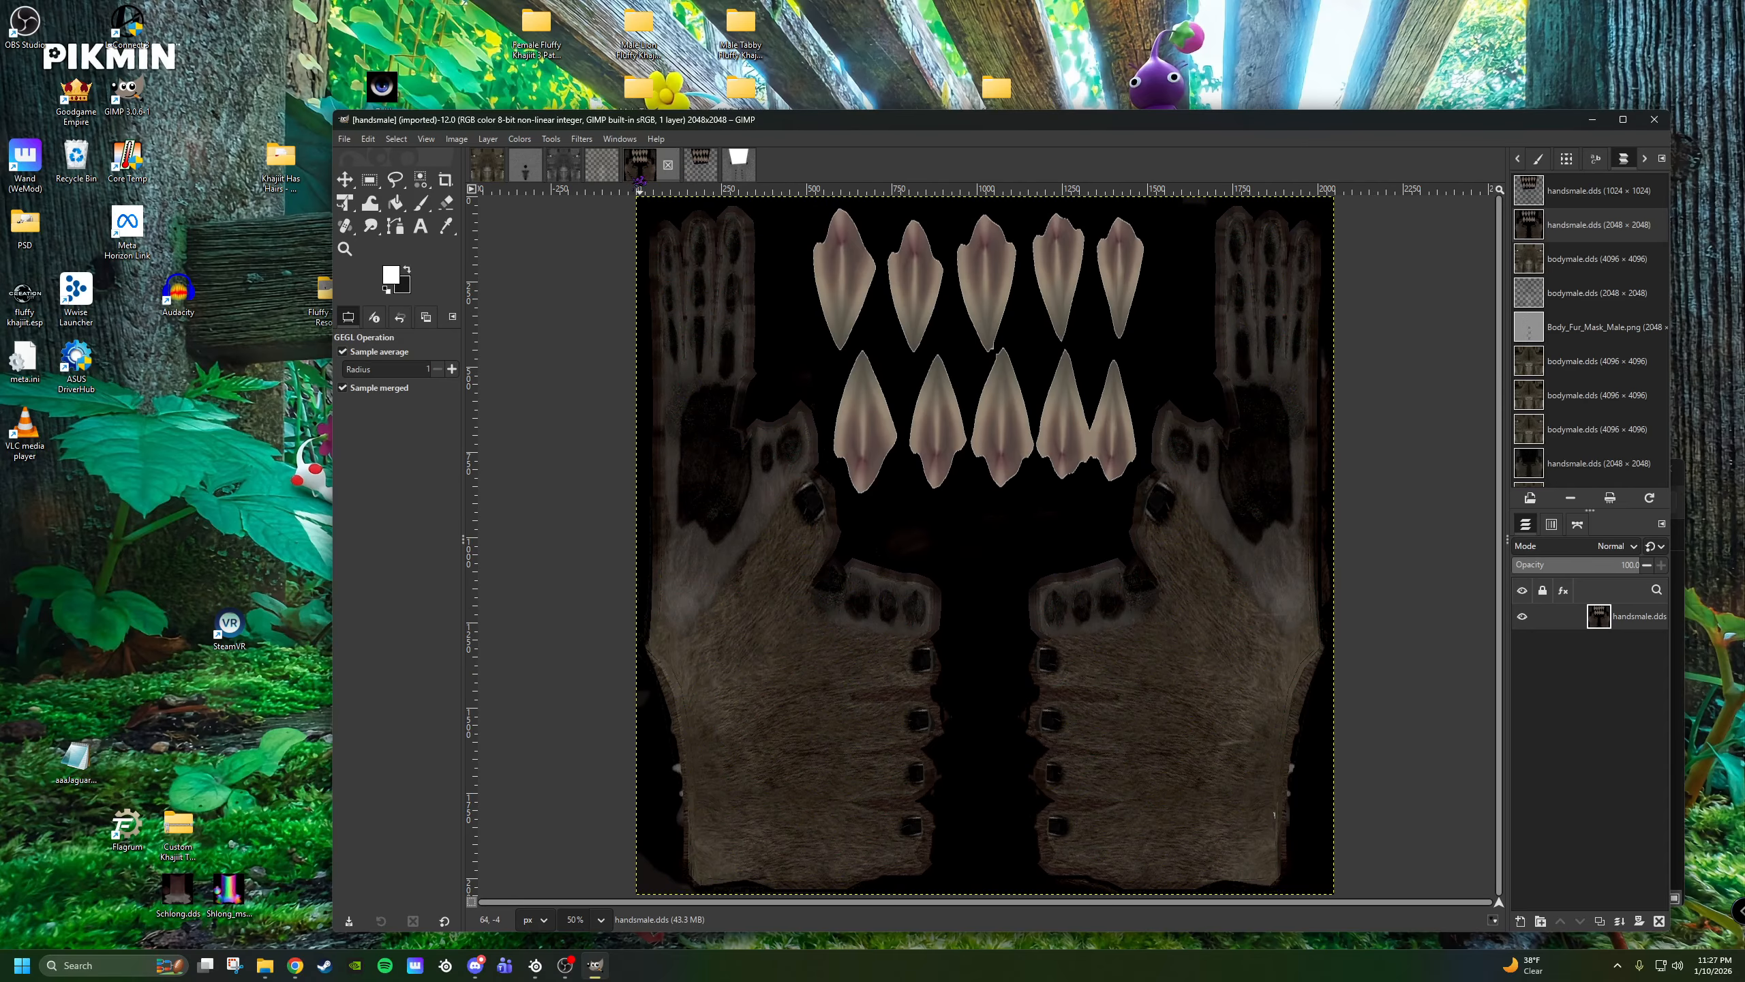
left_click(528, 142)
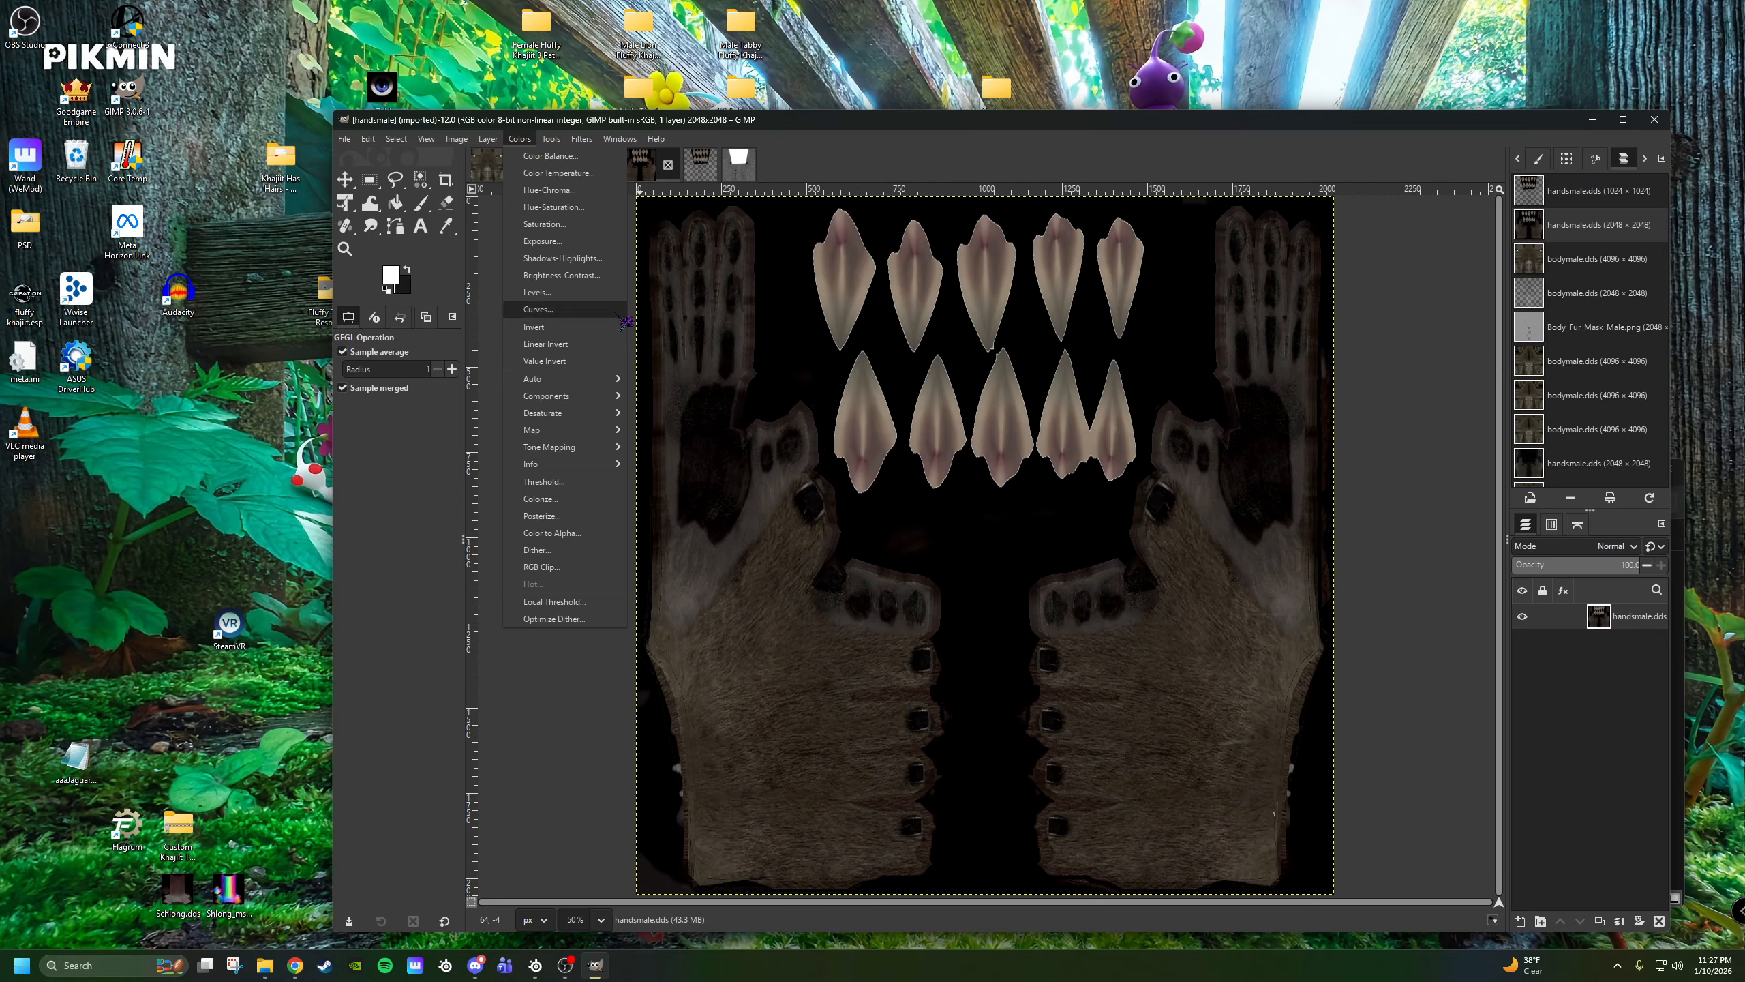
mouse_move(596, 402)
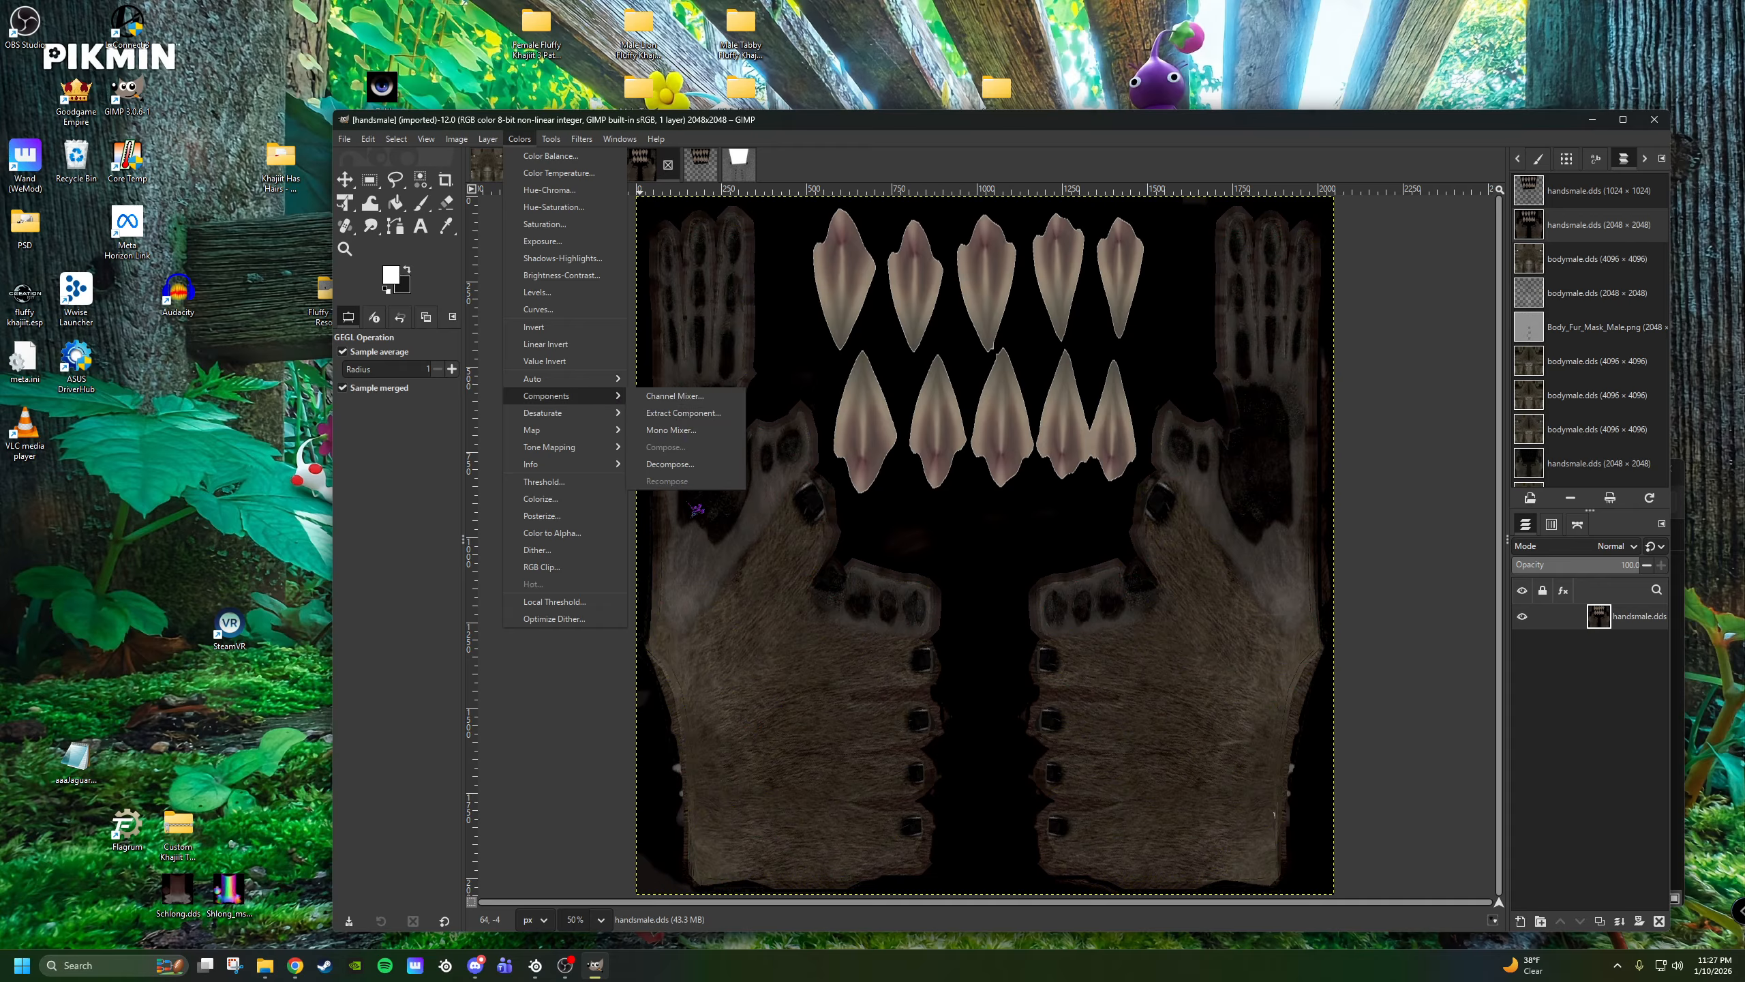
left_click(689, 466)
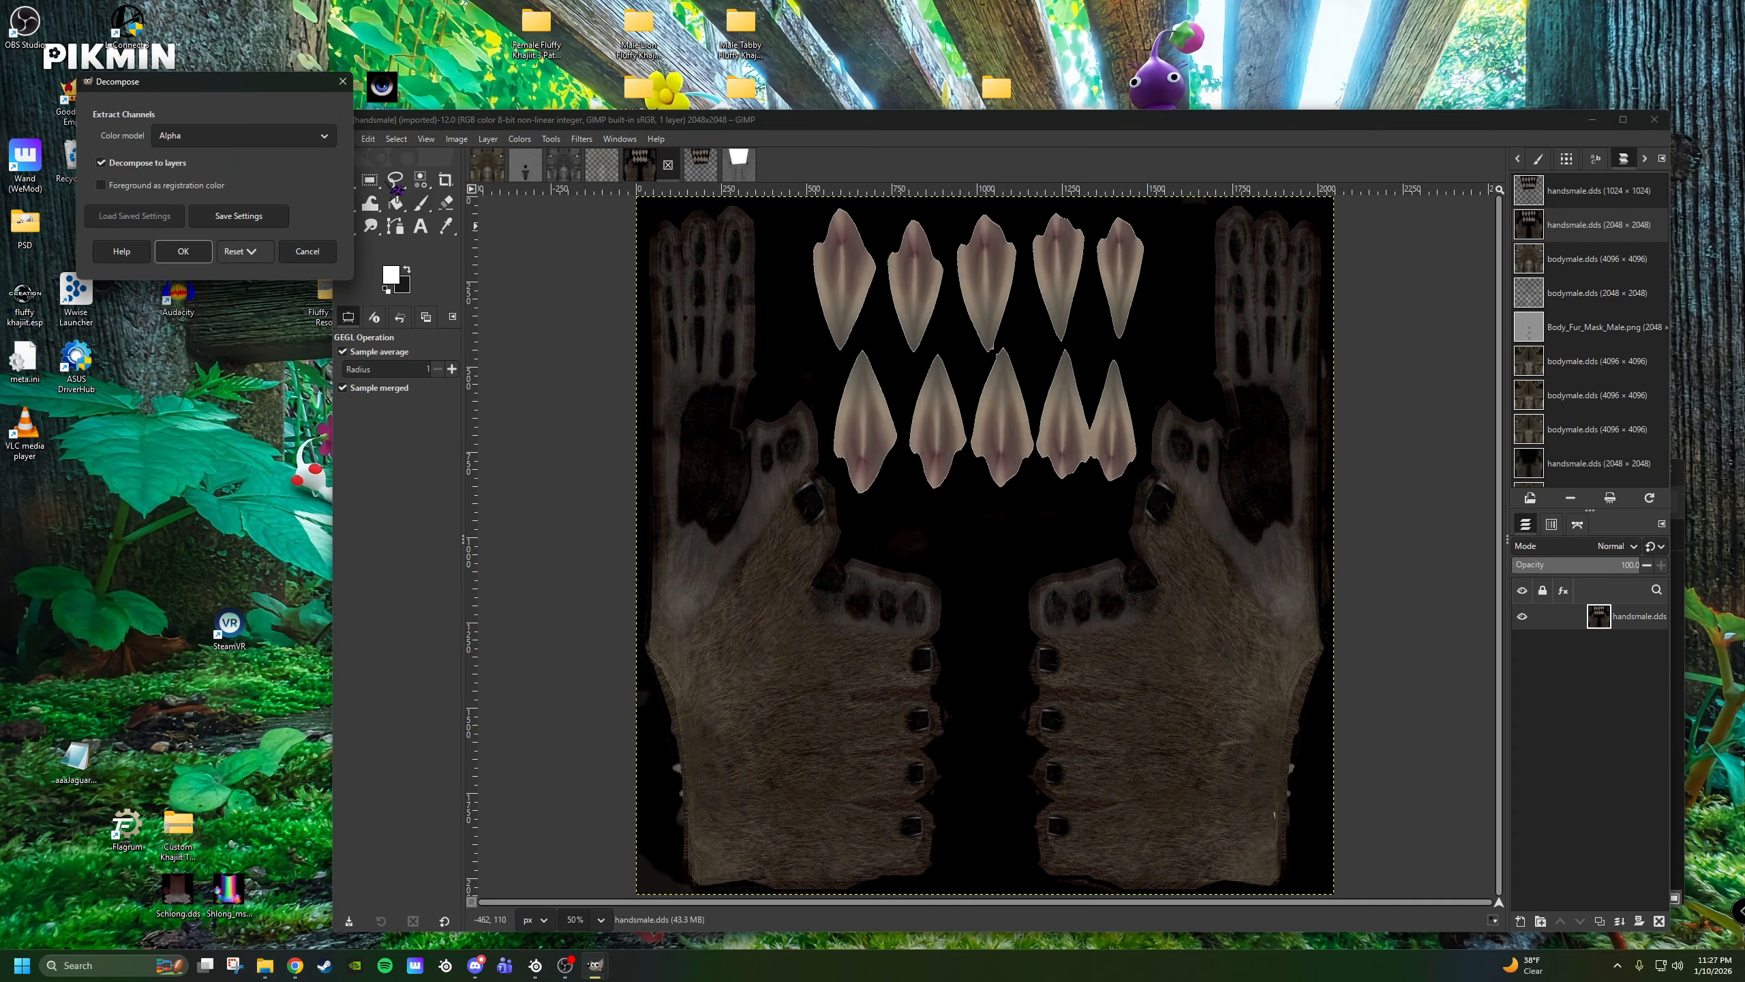
left_click(160, 139)
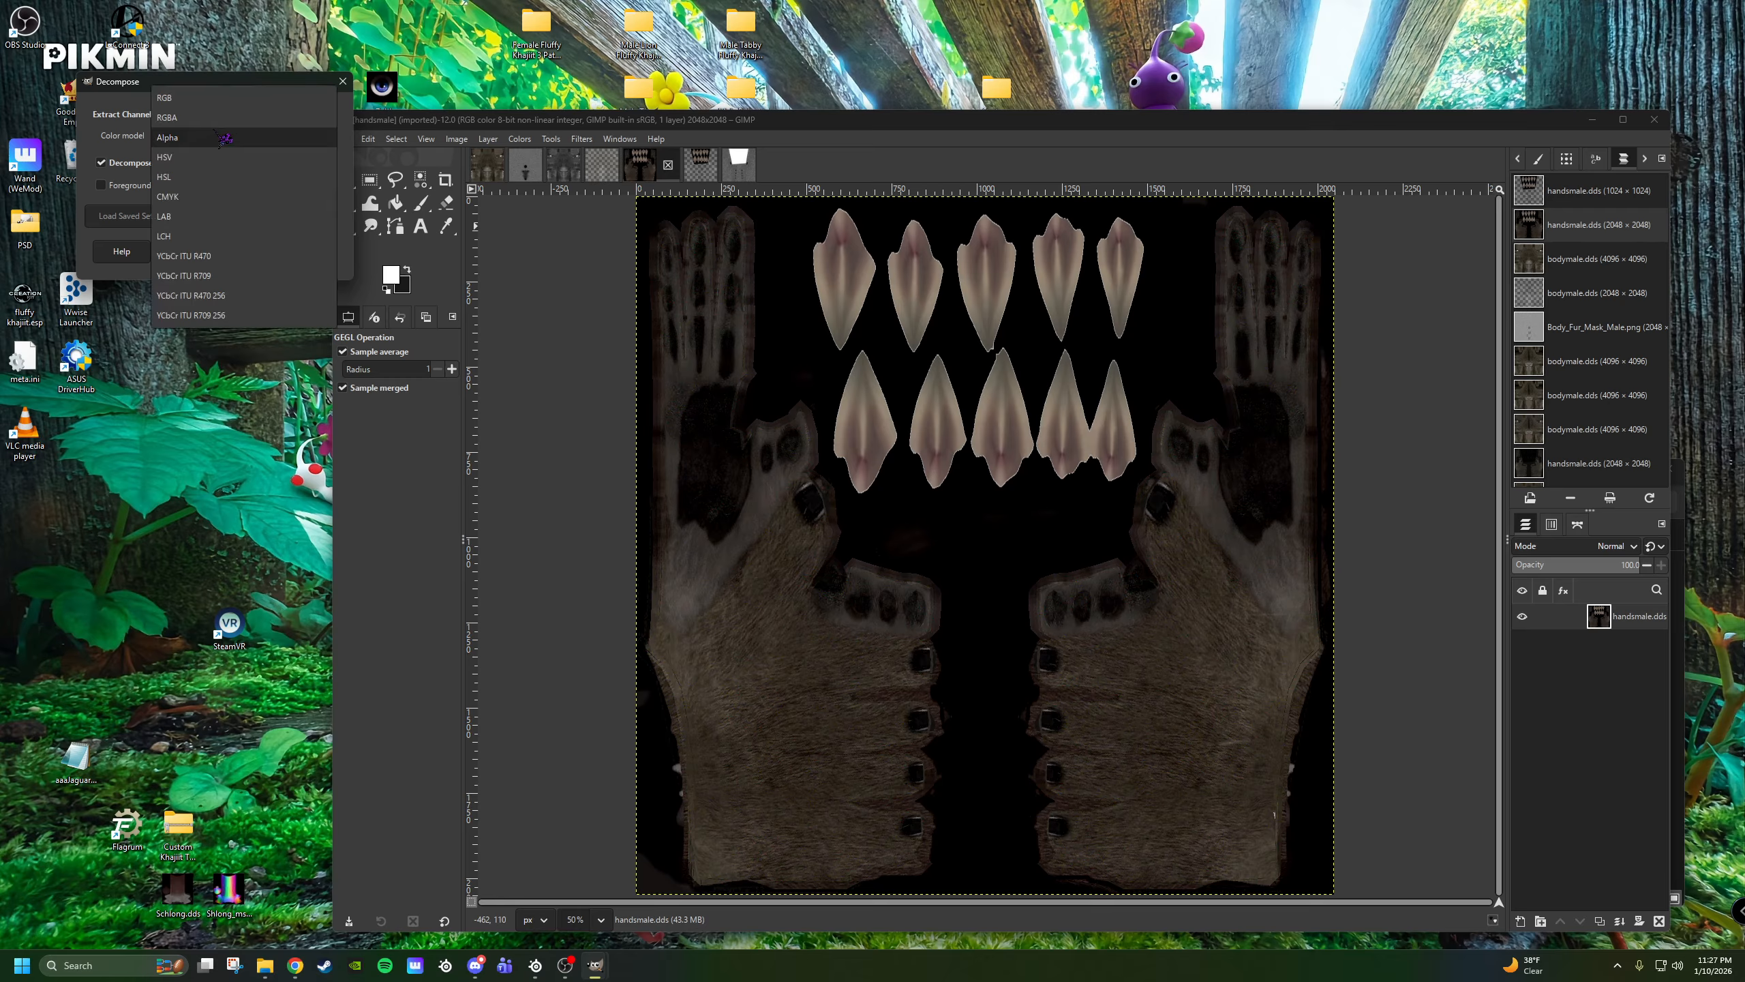
left_click(219, 118)
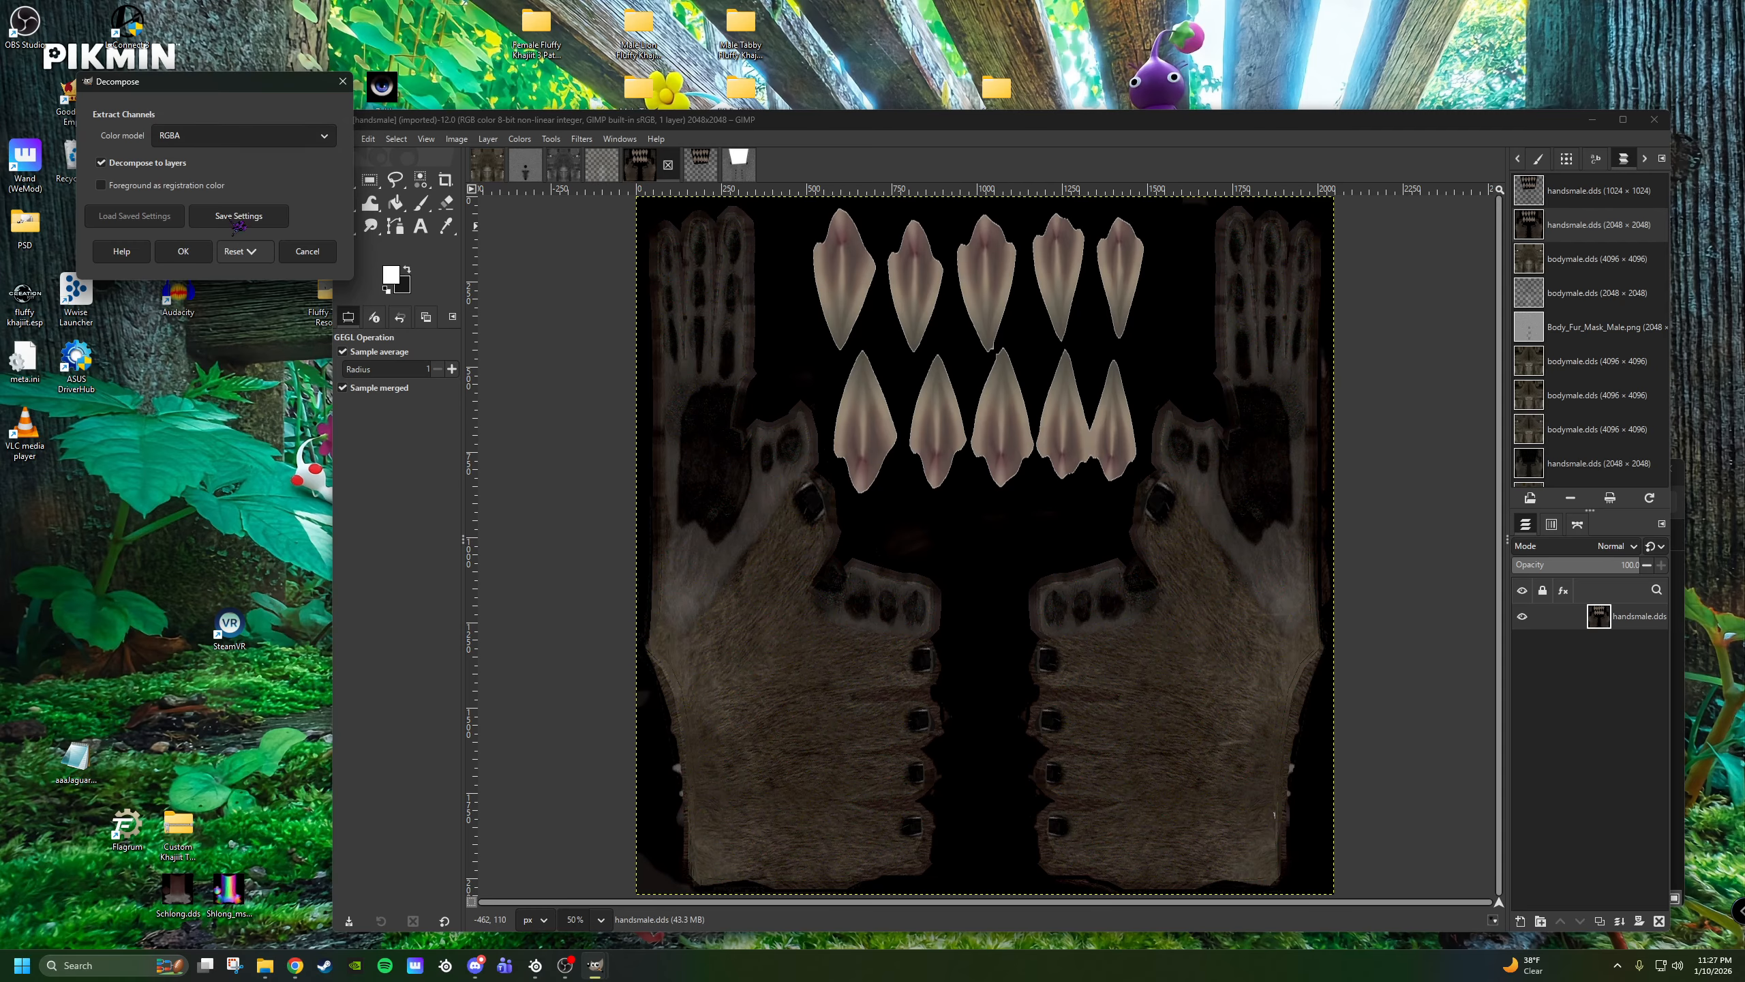
left_click(180, 251)
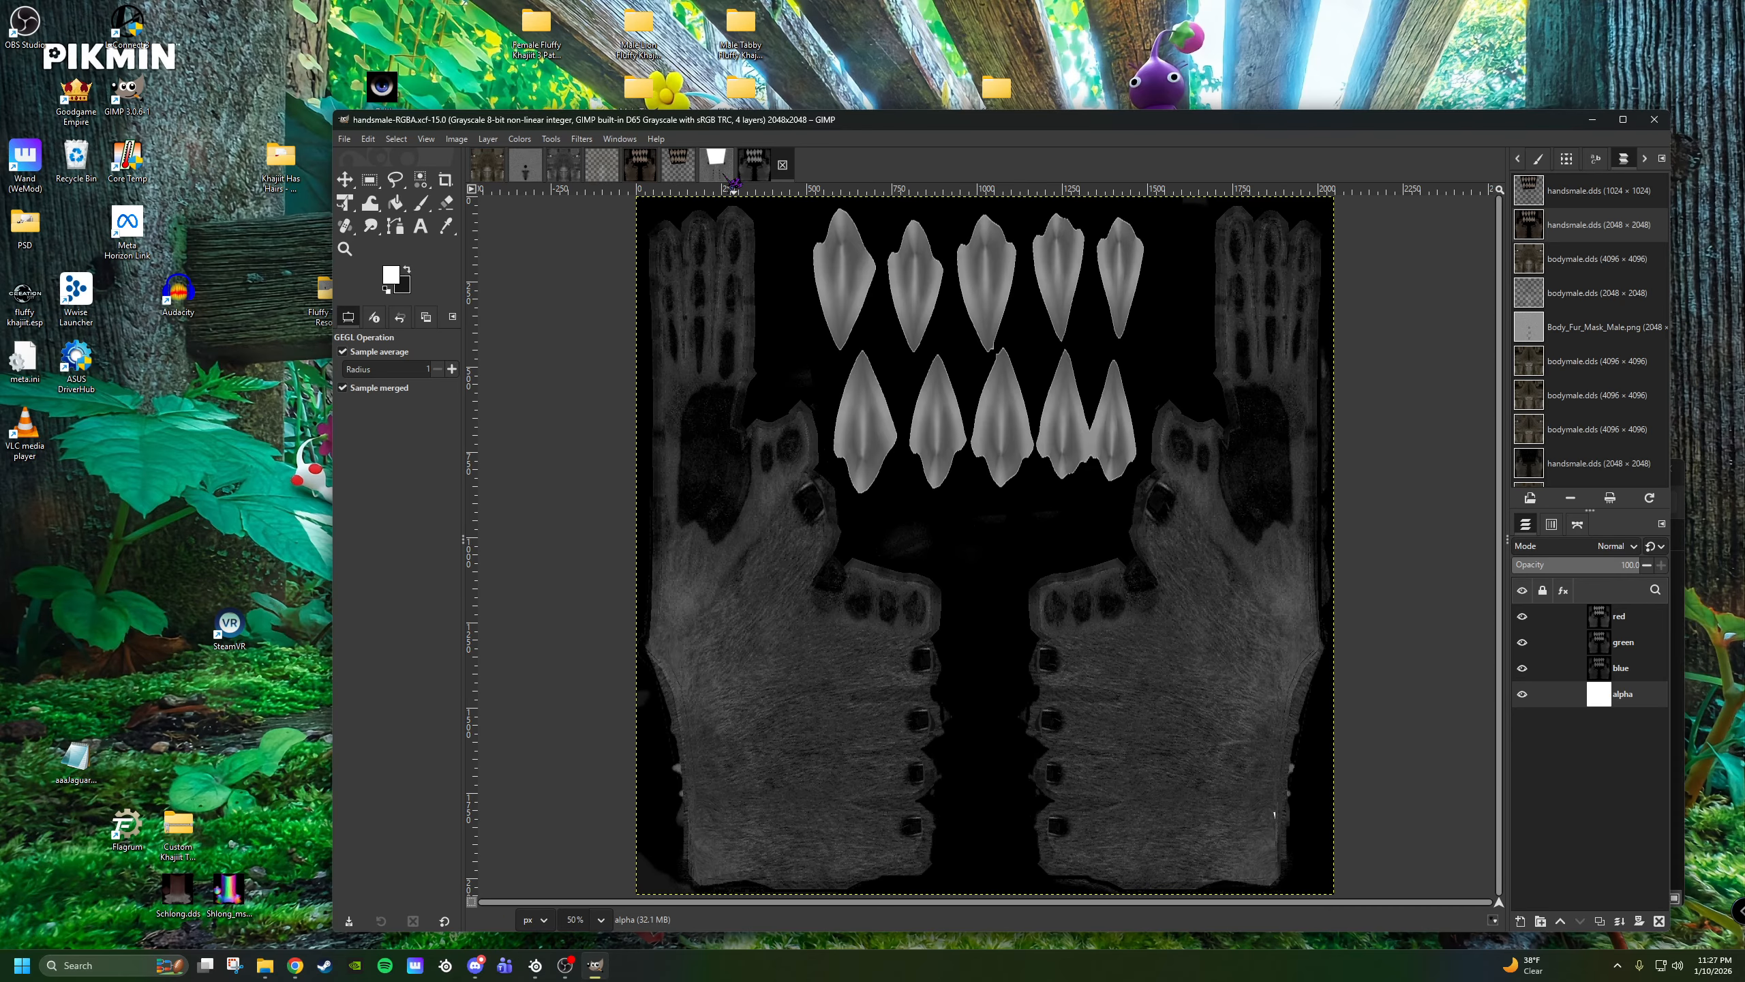
Copy the scaled fluffy alpha layer into the tiger's decomposed RGBA image and merge it down onto the alpha layer.
left_click(716, 165)
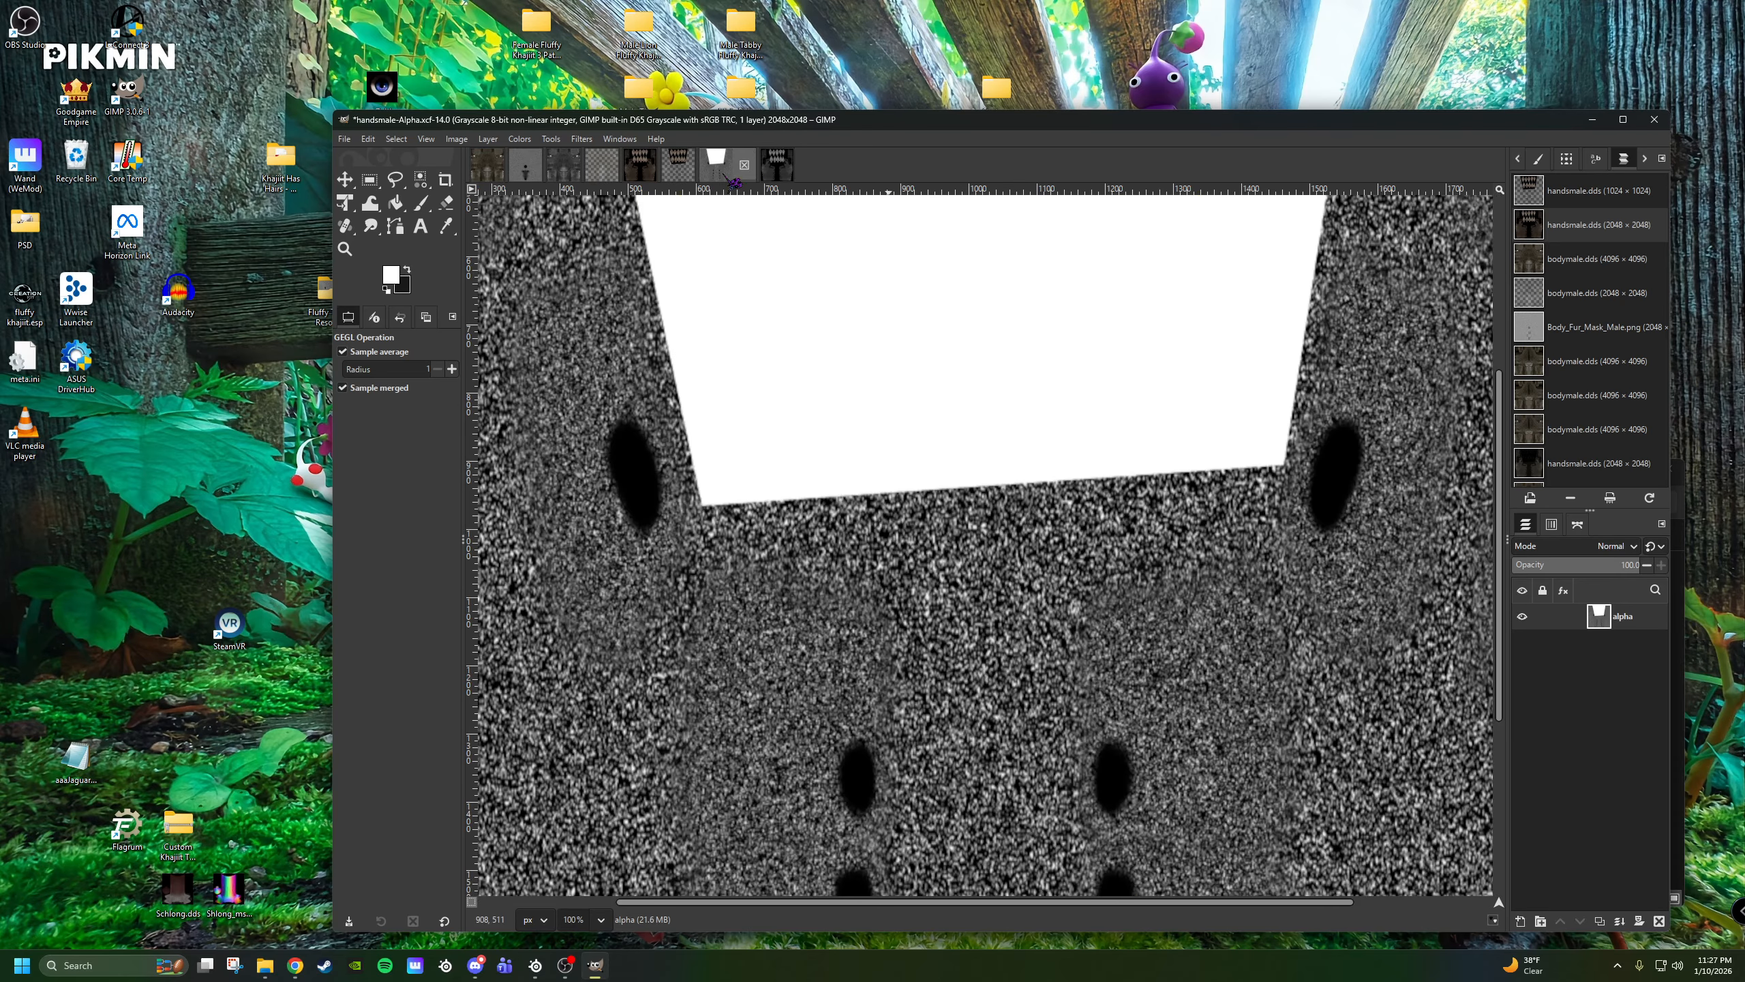
left_click(370, 140)
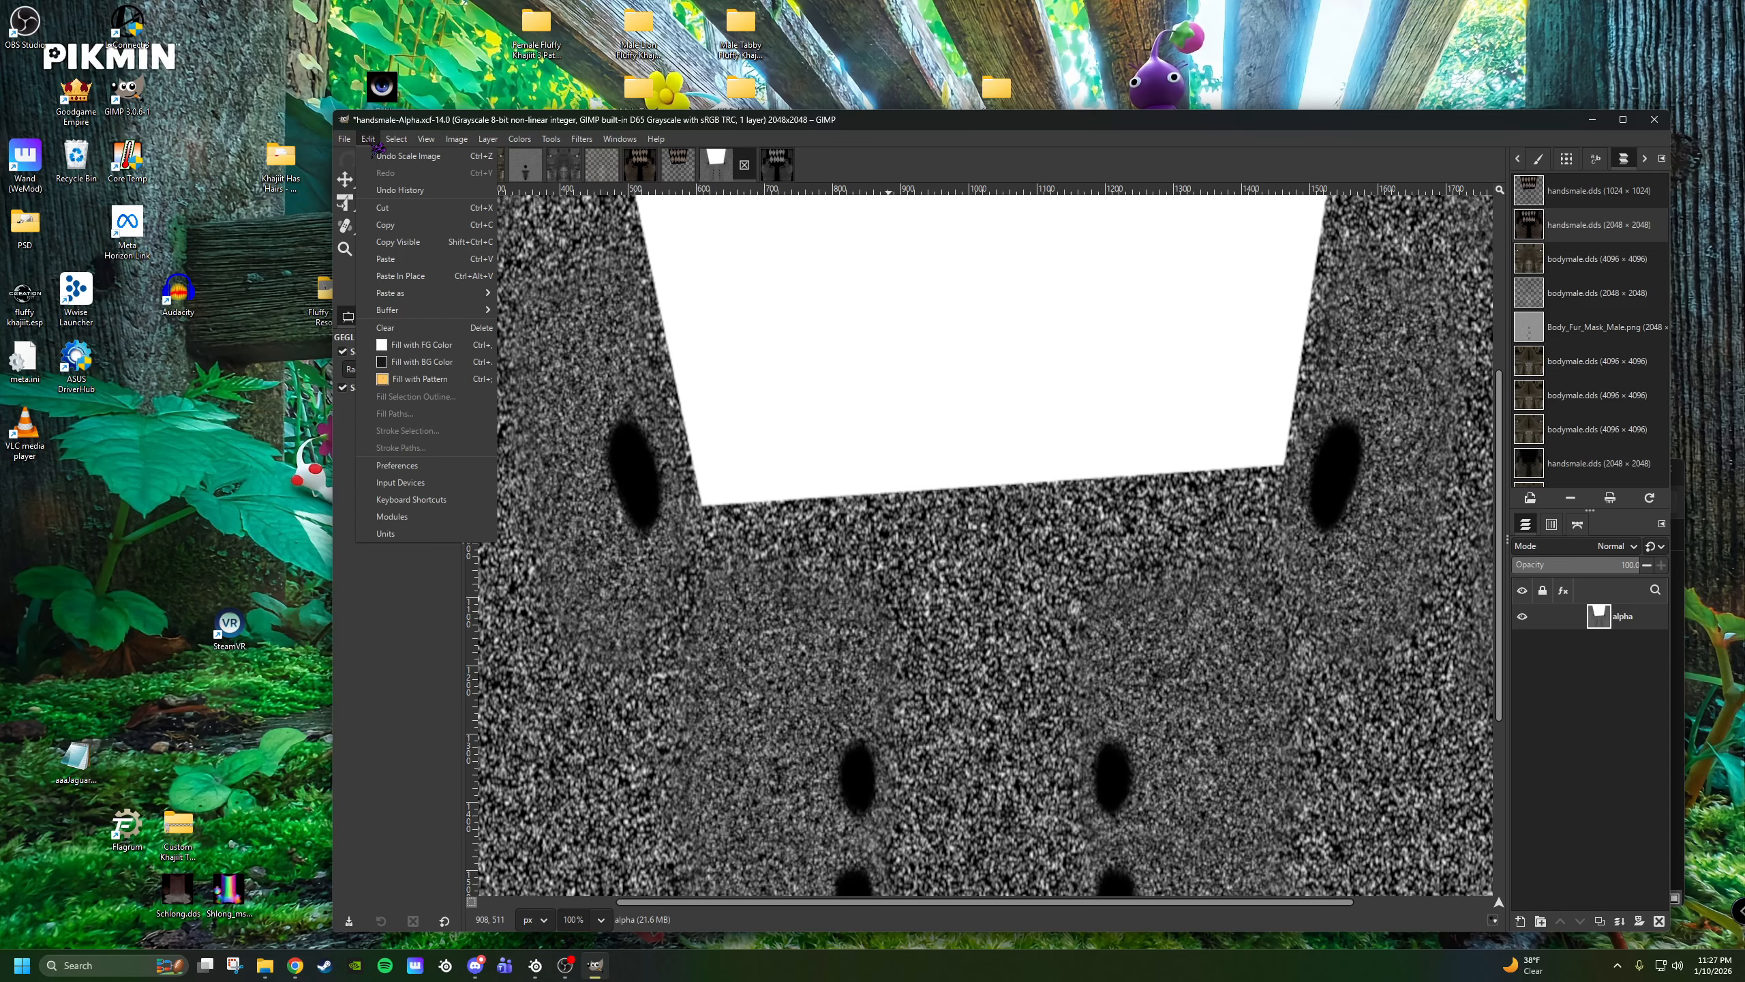
left_click(385, 224)
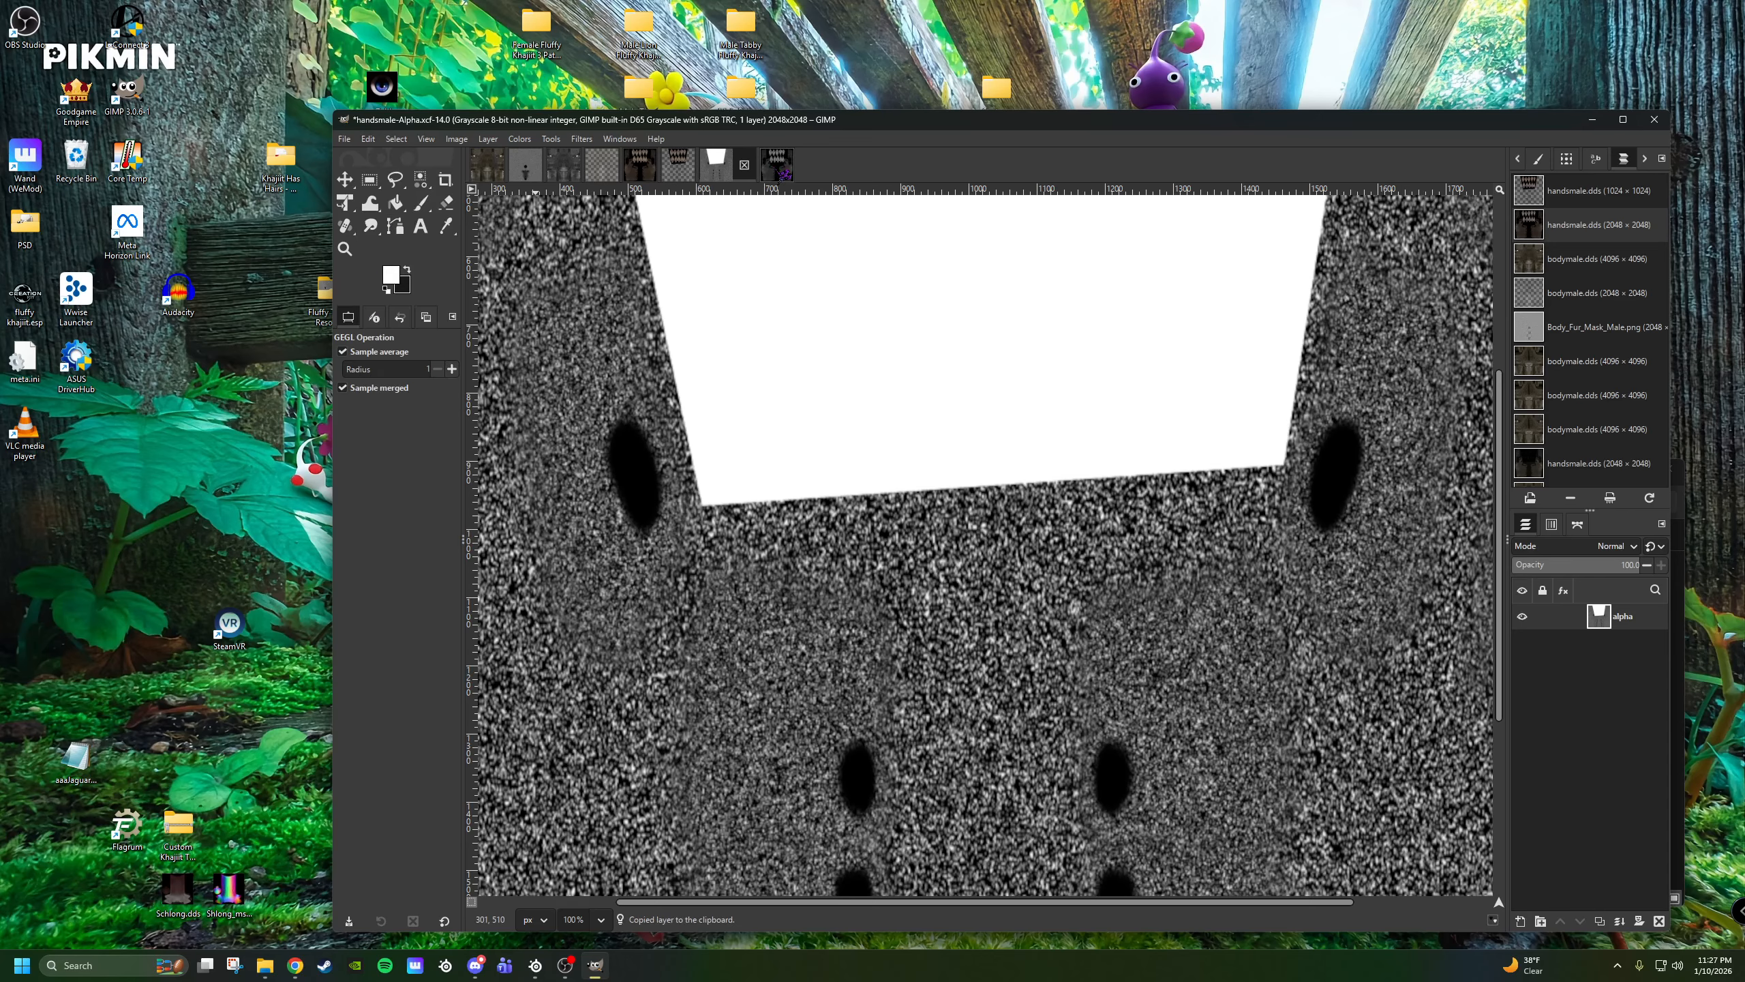
left_click(778, 166)
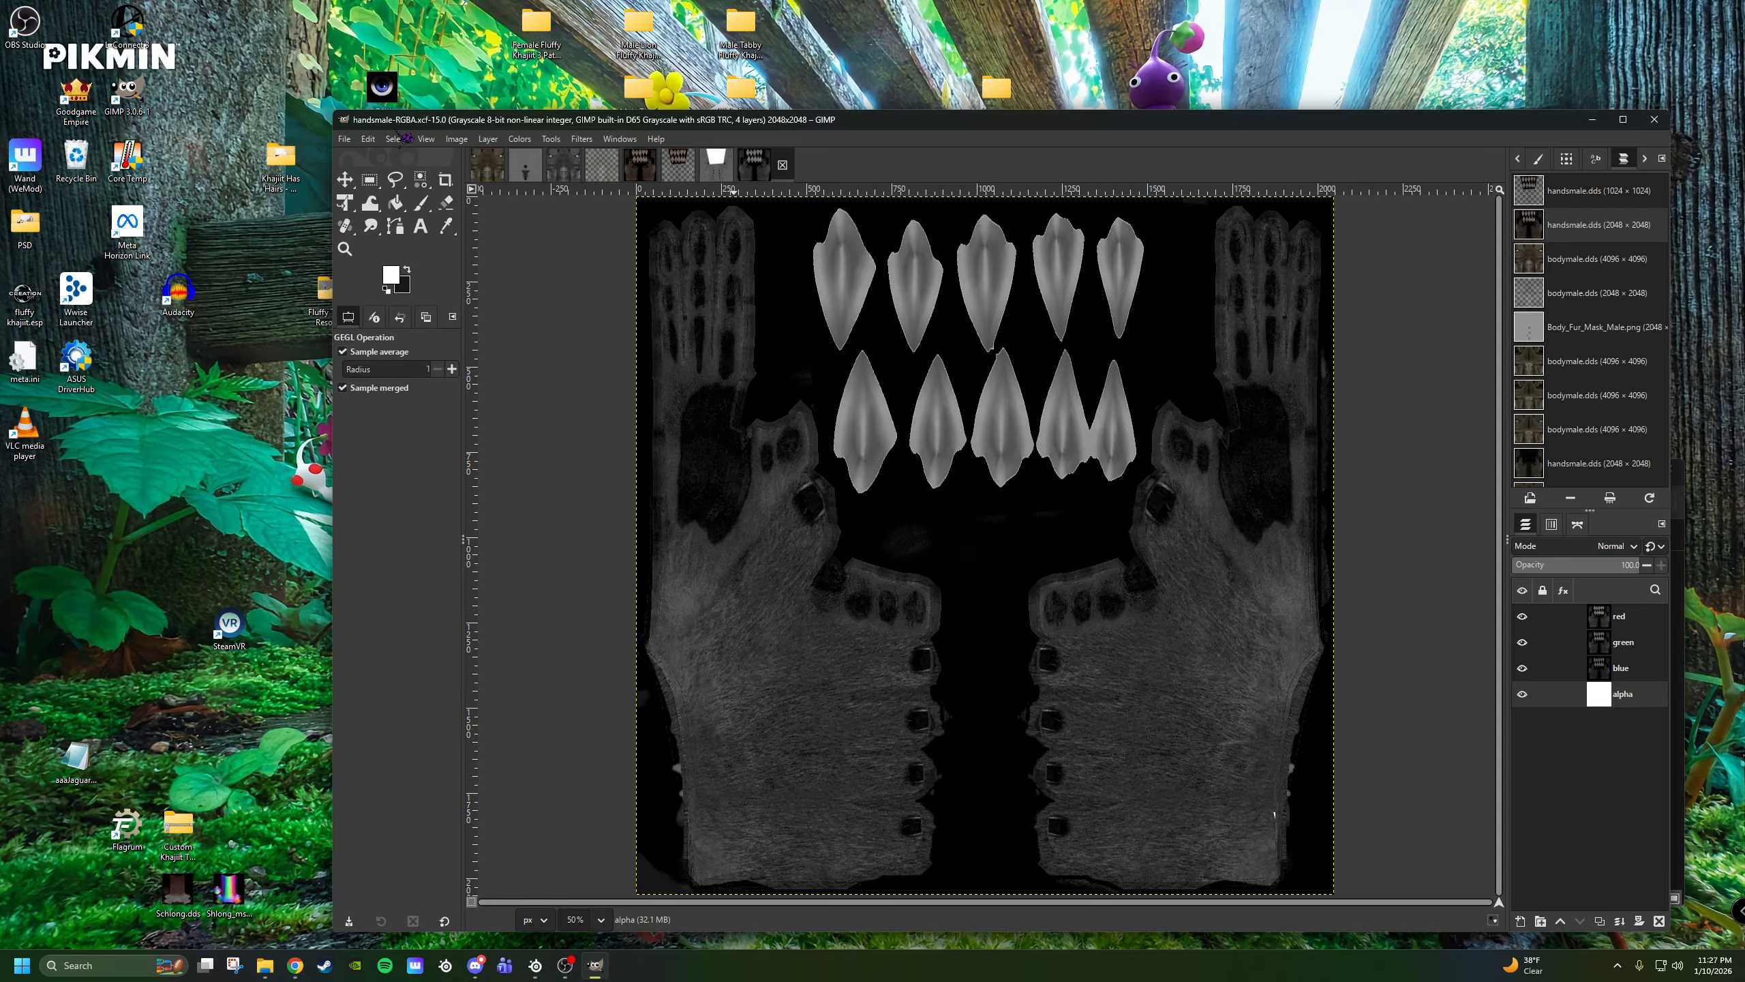
left_click(369, 139)
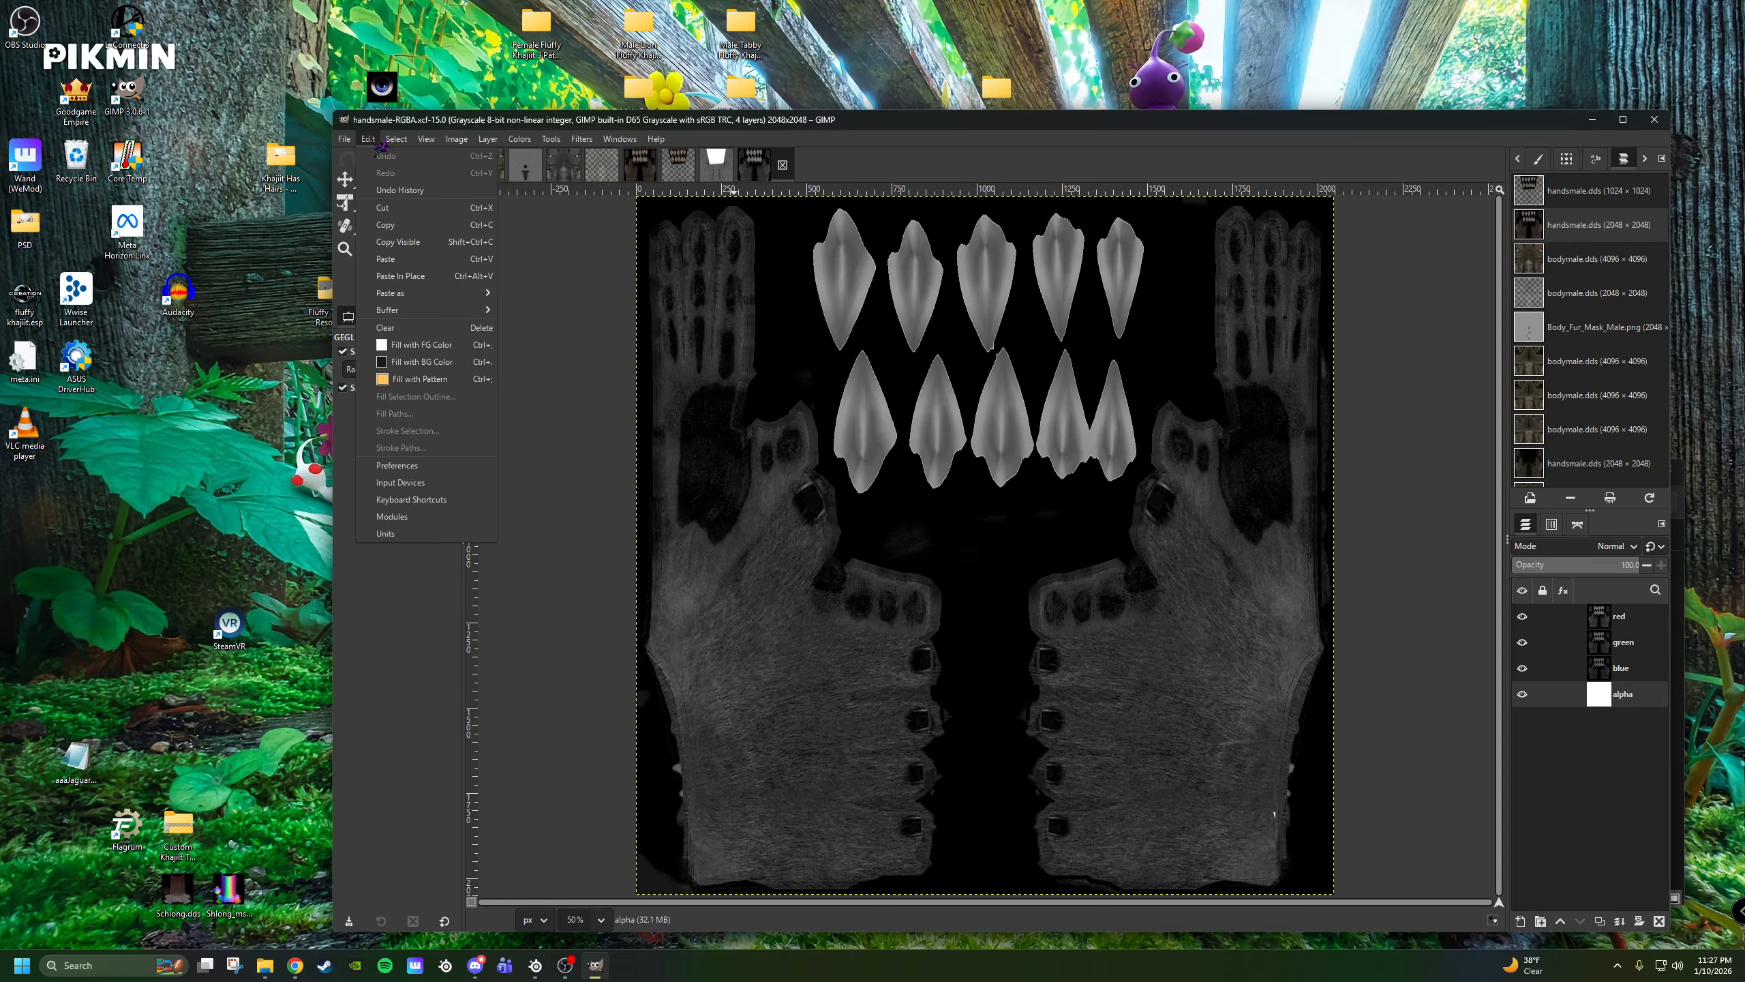
left_click(403, 262)
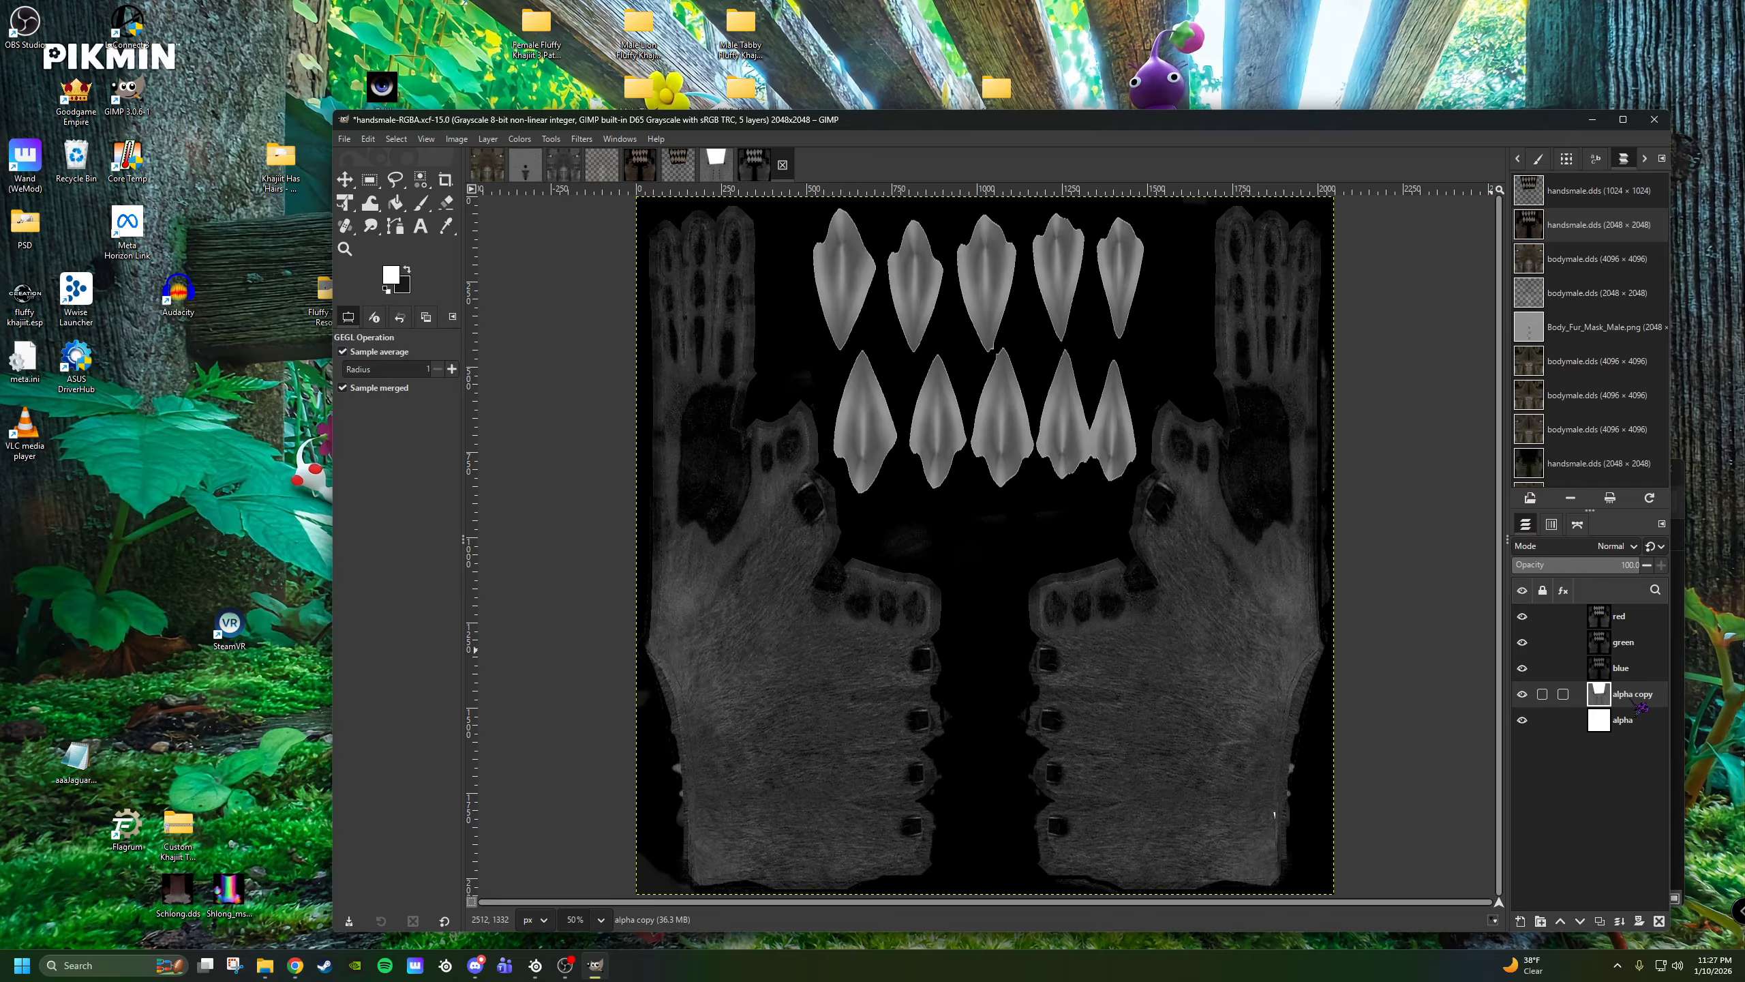
left_click(1627, 924)
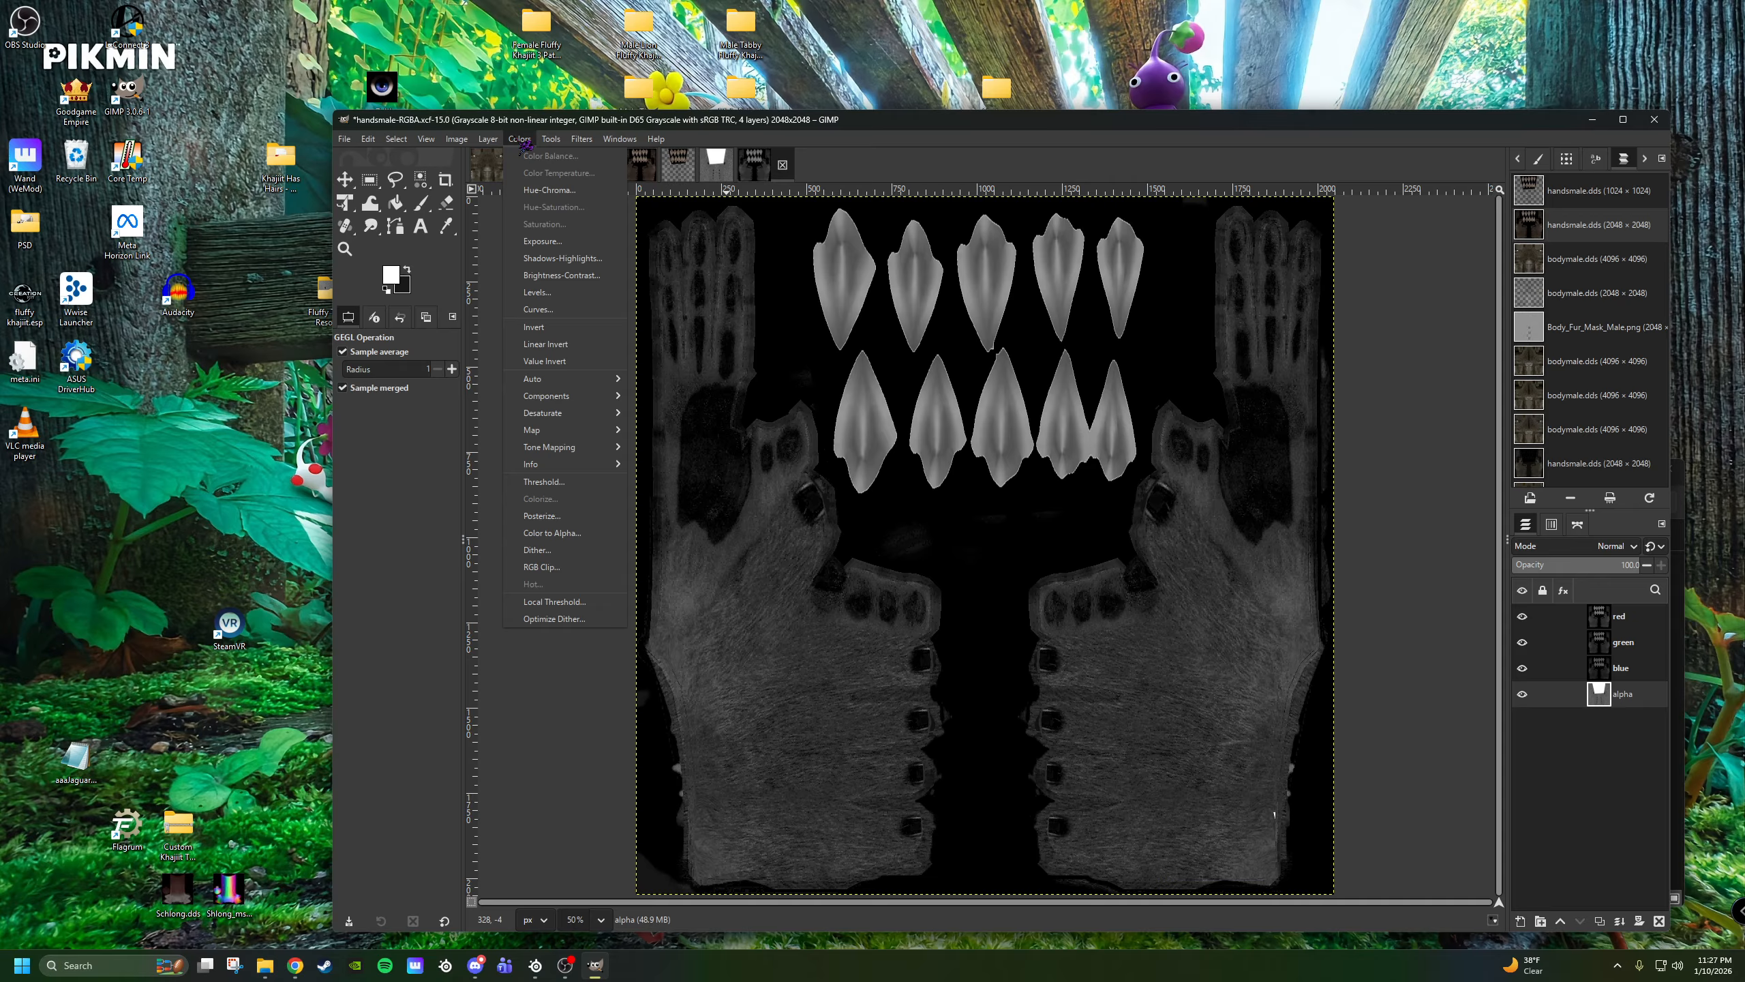
Compose the red, green, blue and alpha layers into a new image with the RGBA color model.
mouse_move(558, 398)
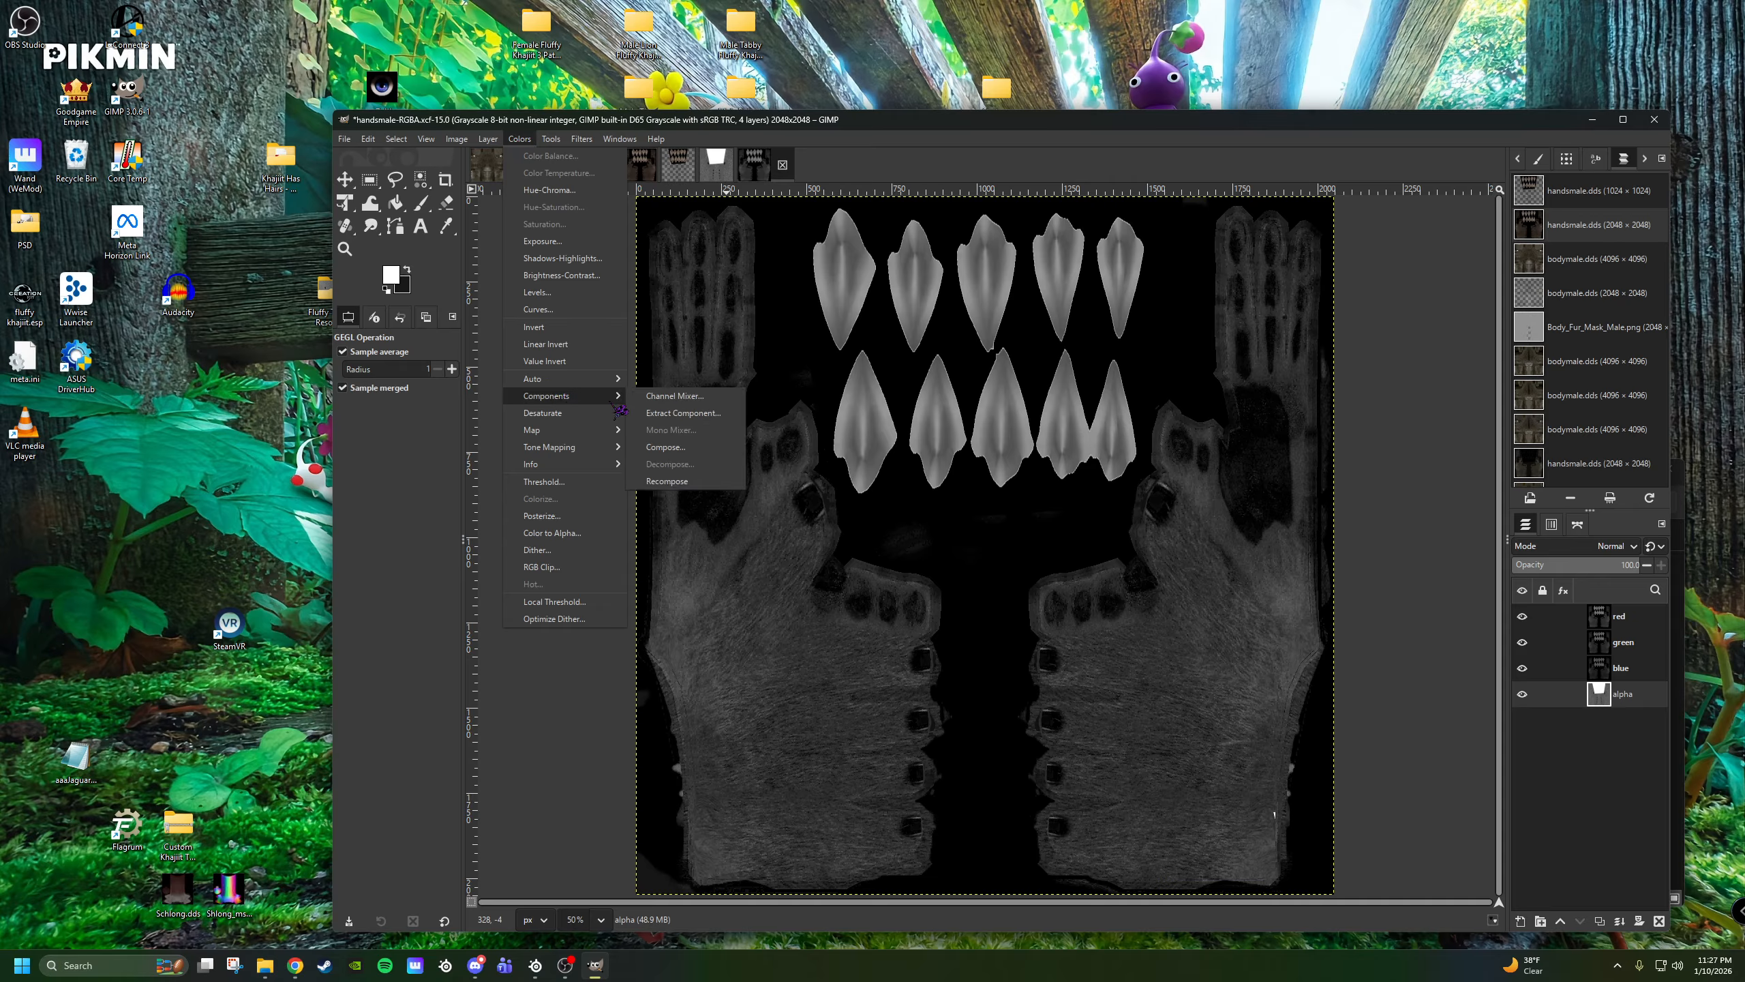
left_click(694, 461)
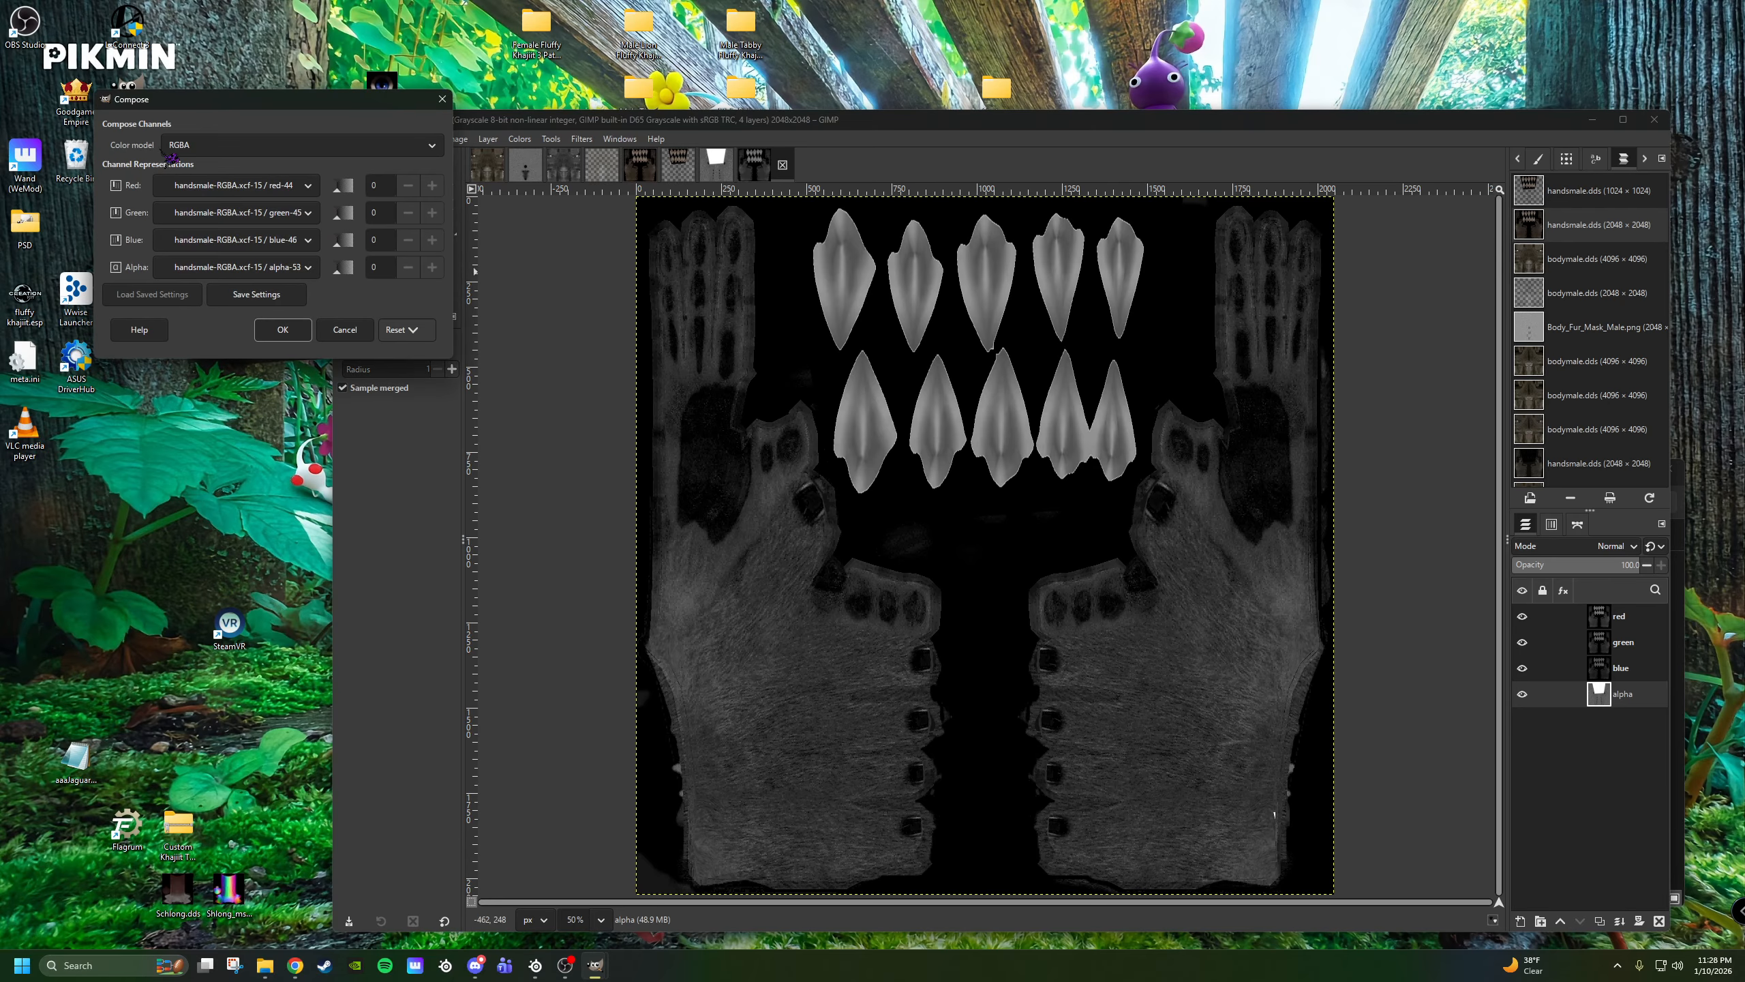
left_click(282, 329)
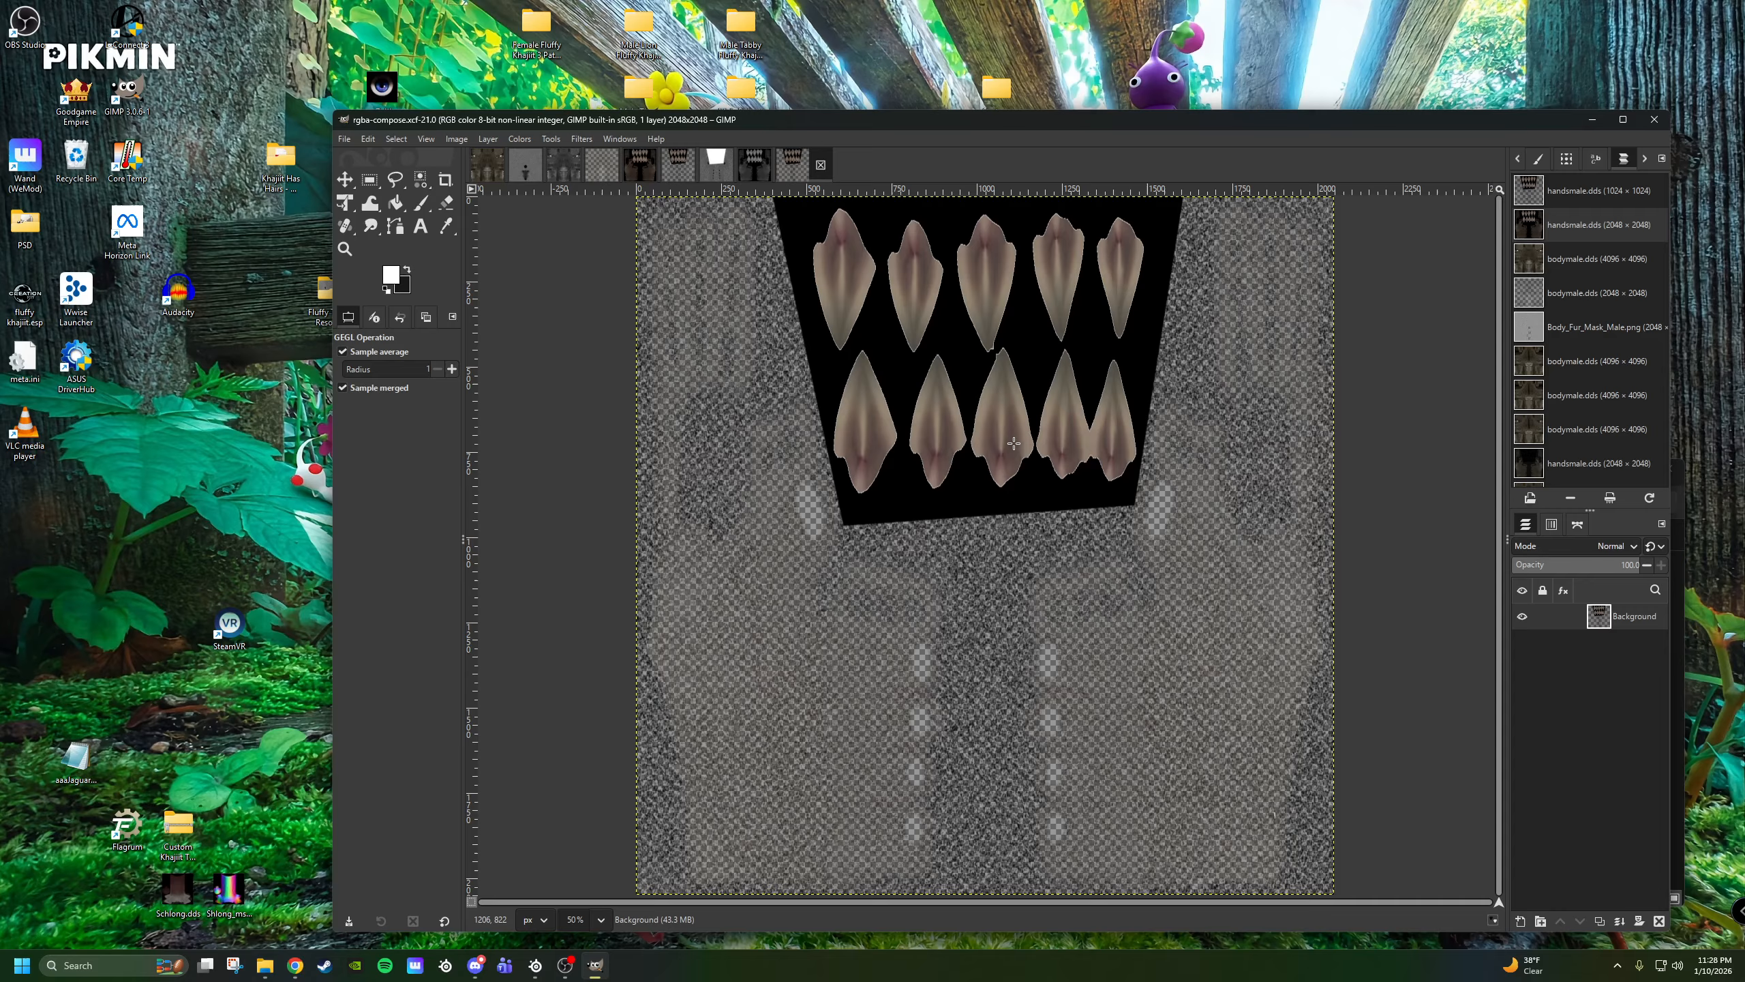
Export the composed image over handsmale.dds in the Khajiit Male Tiger Himbo-SOS khajiitmale textures folder, with no compression and no mipmaps.
left_click(350, 141)
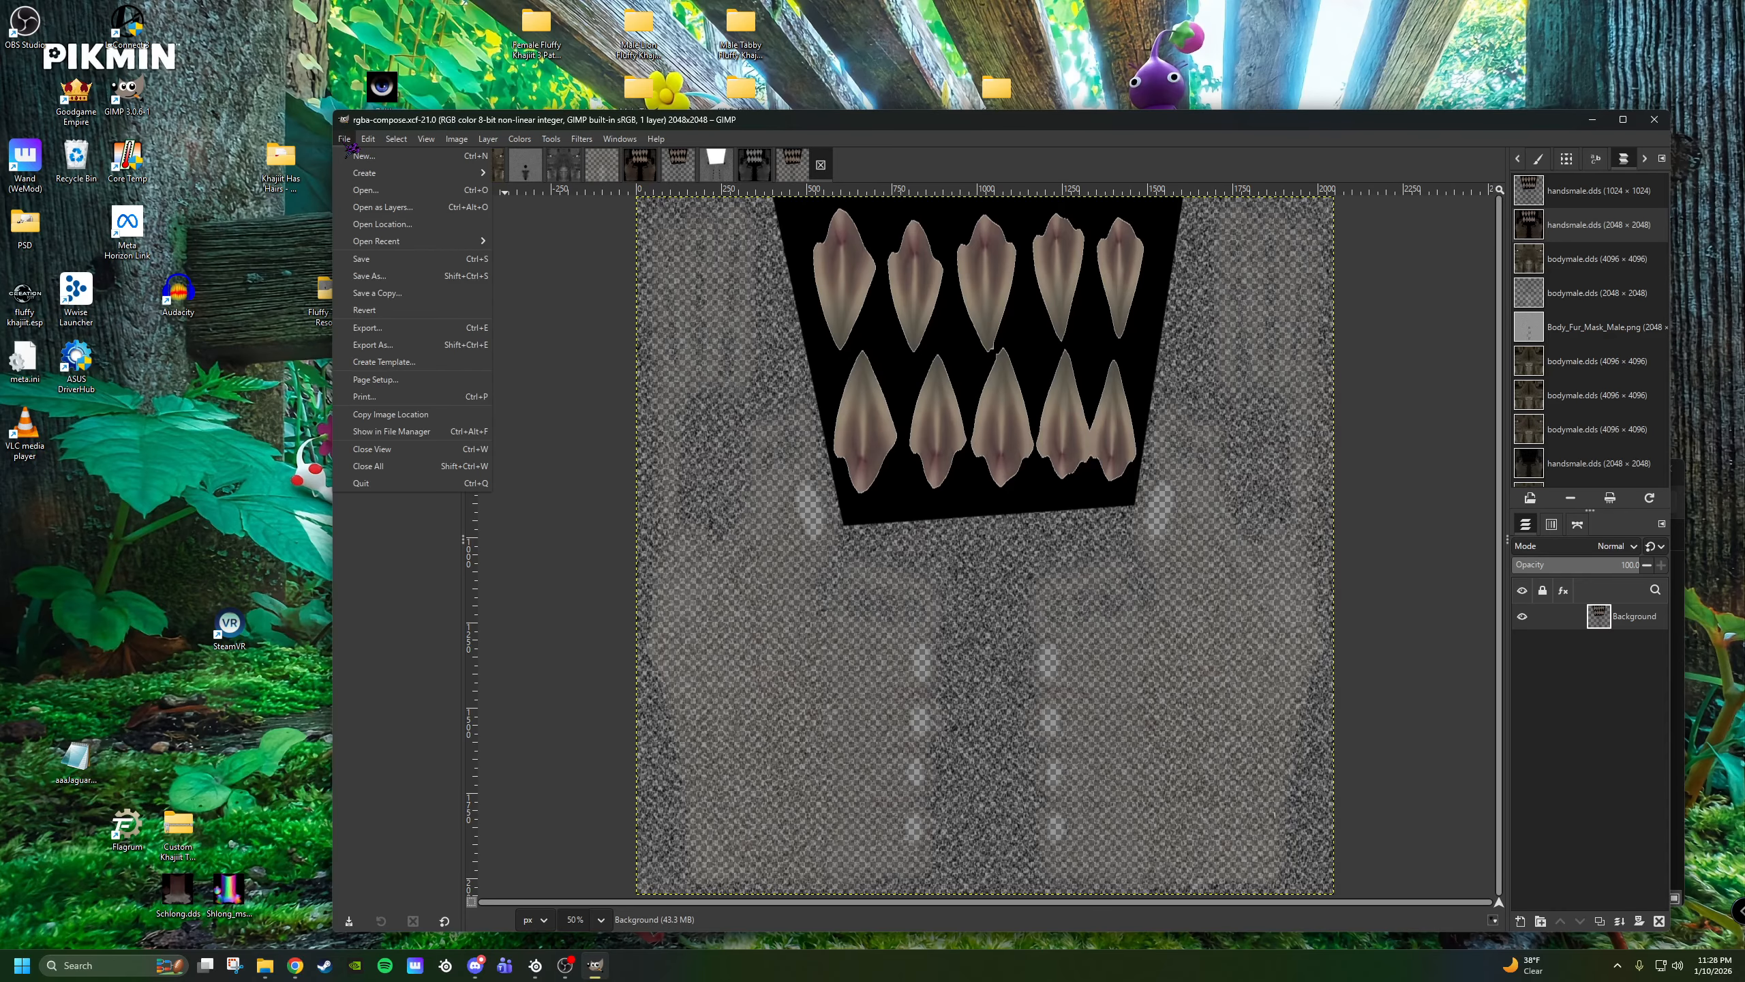
left_click(420, 346)
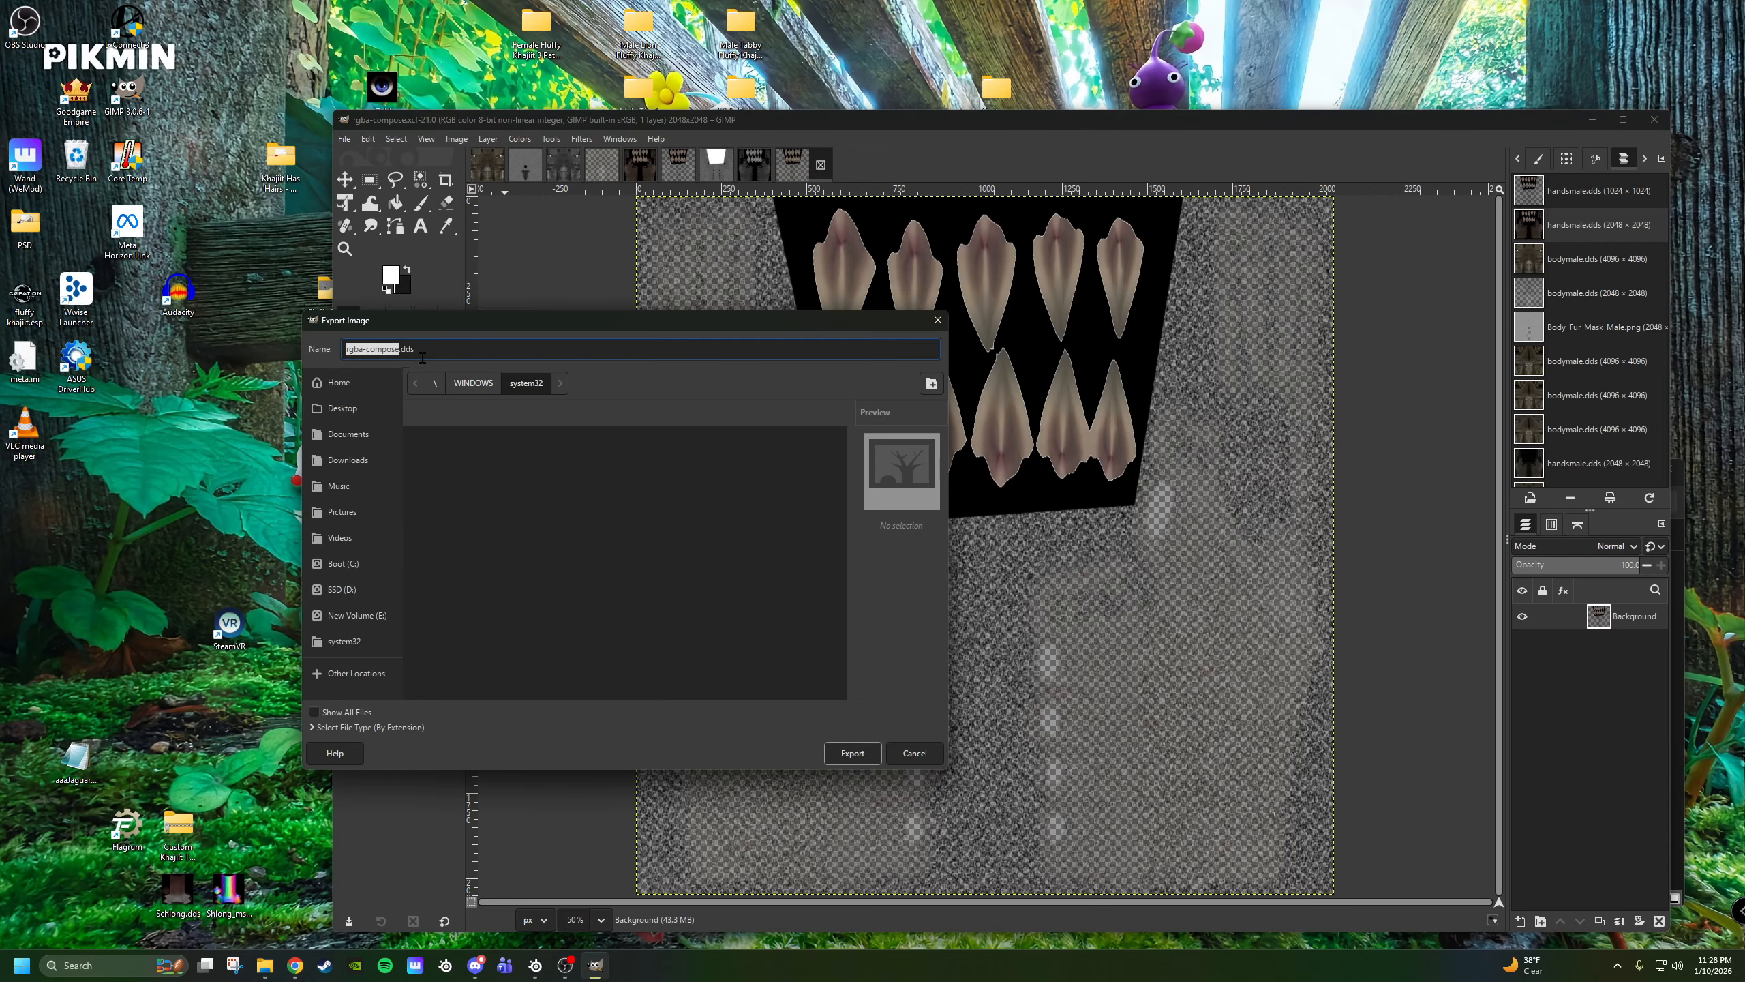
left_click(351, 409)
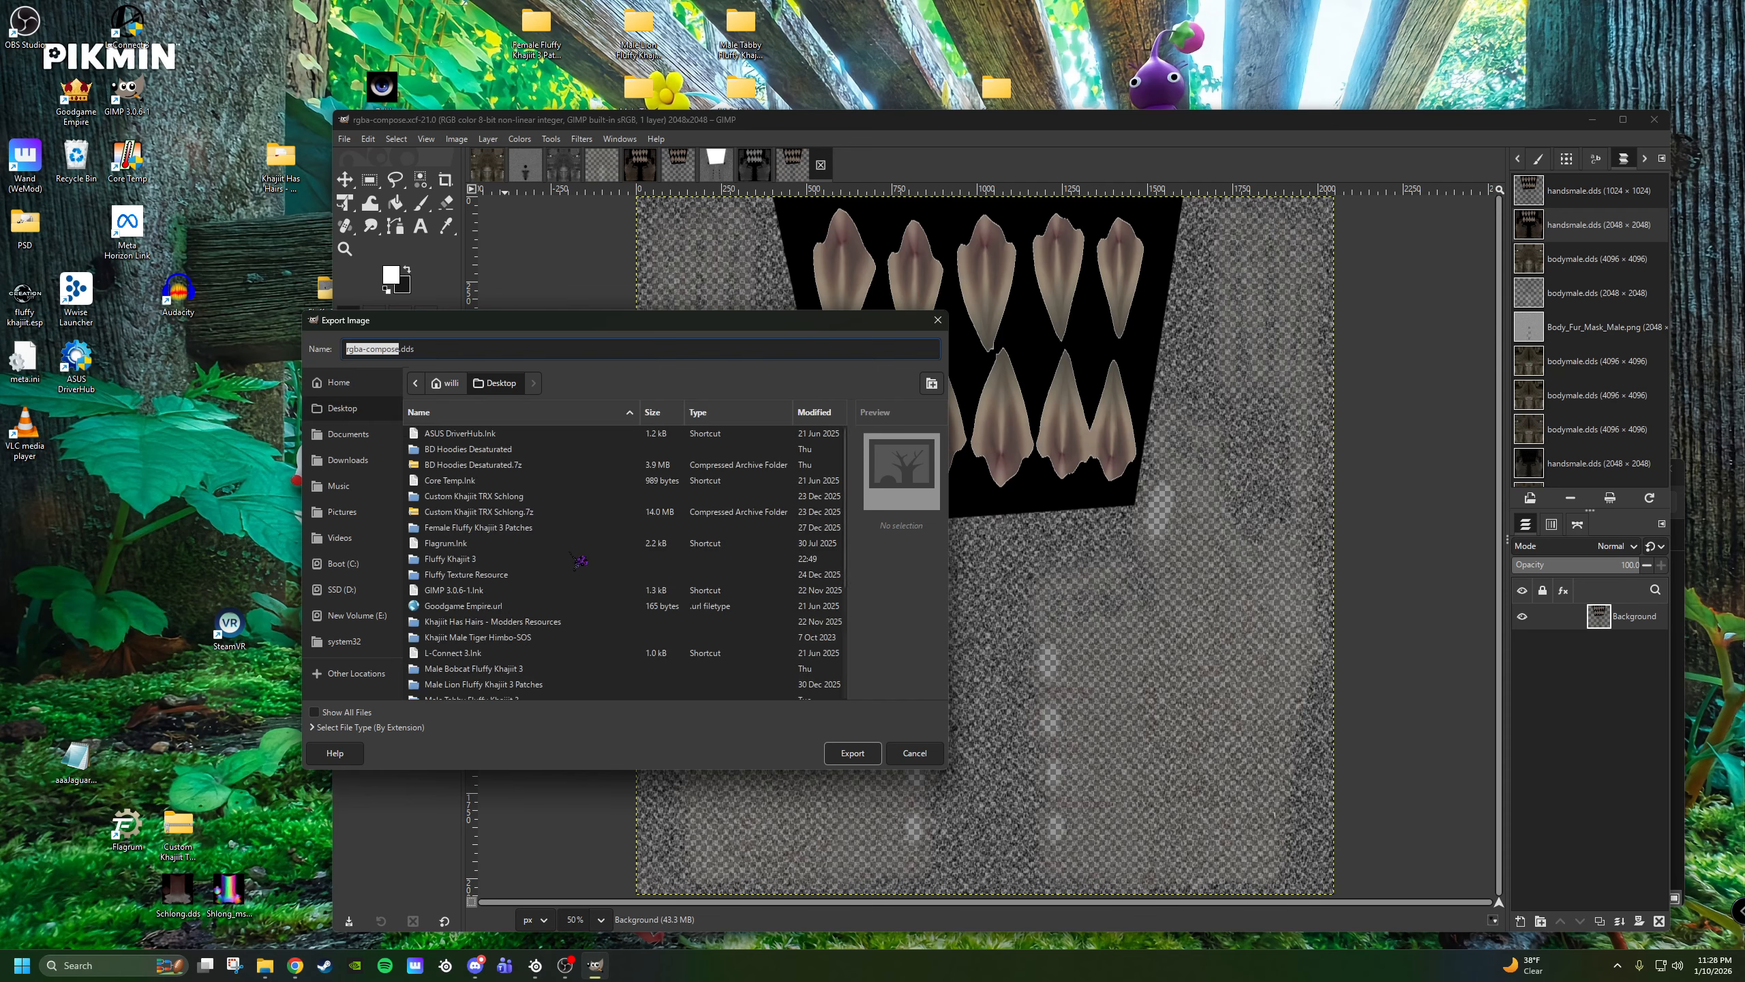
double_click(481, 637)
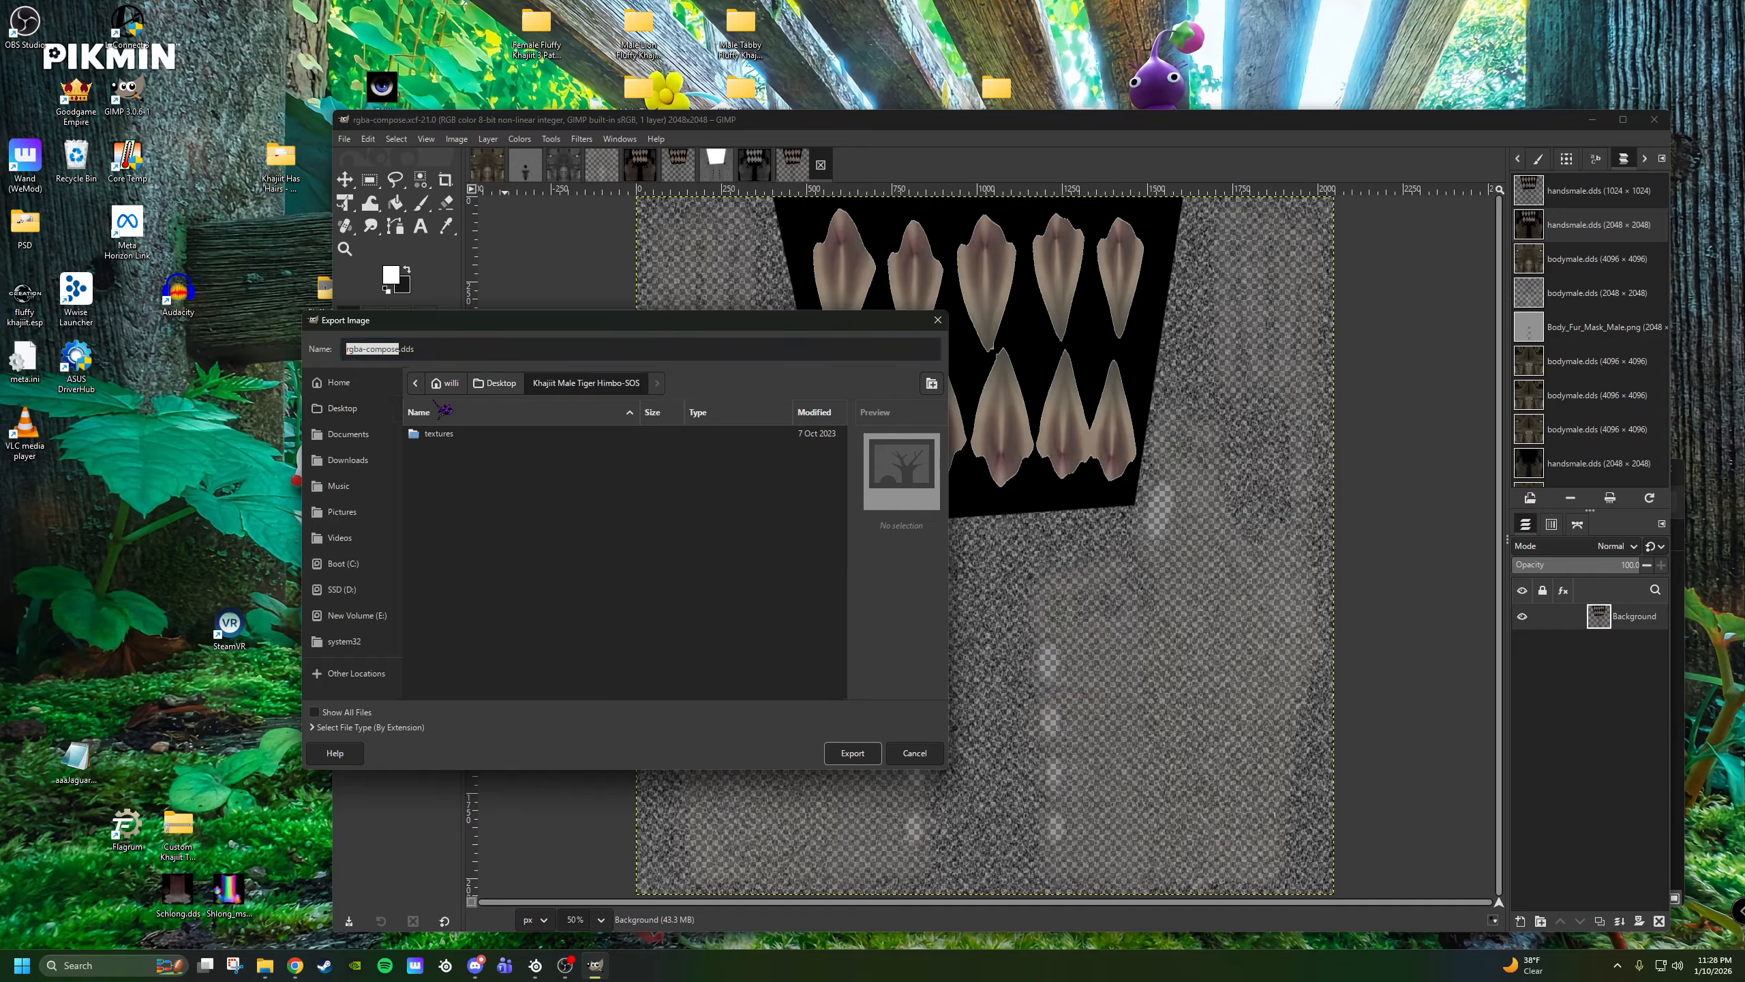
double_click(446, 434)
double_click(447, 434)
double_click(446, 433)
double_click(446, 434)
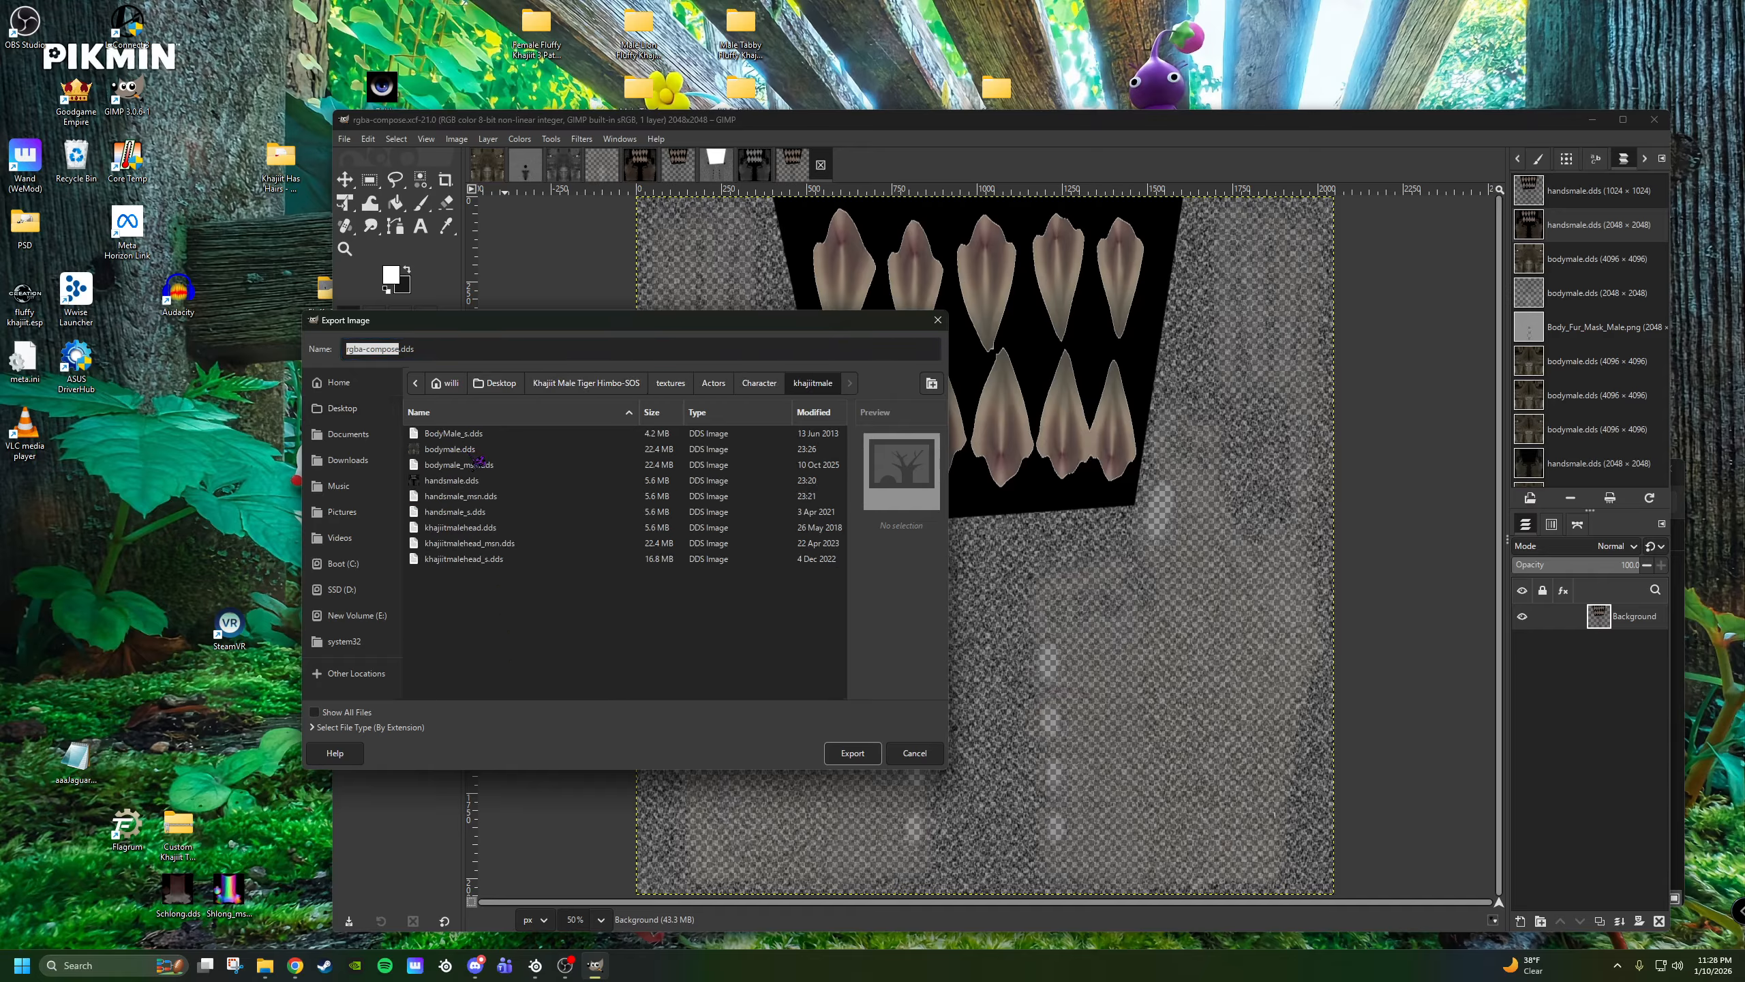
left_click(474, 482)
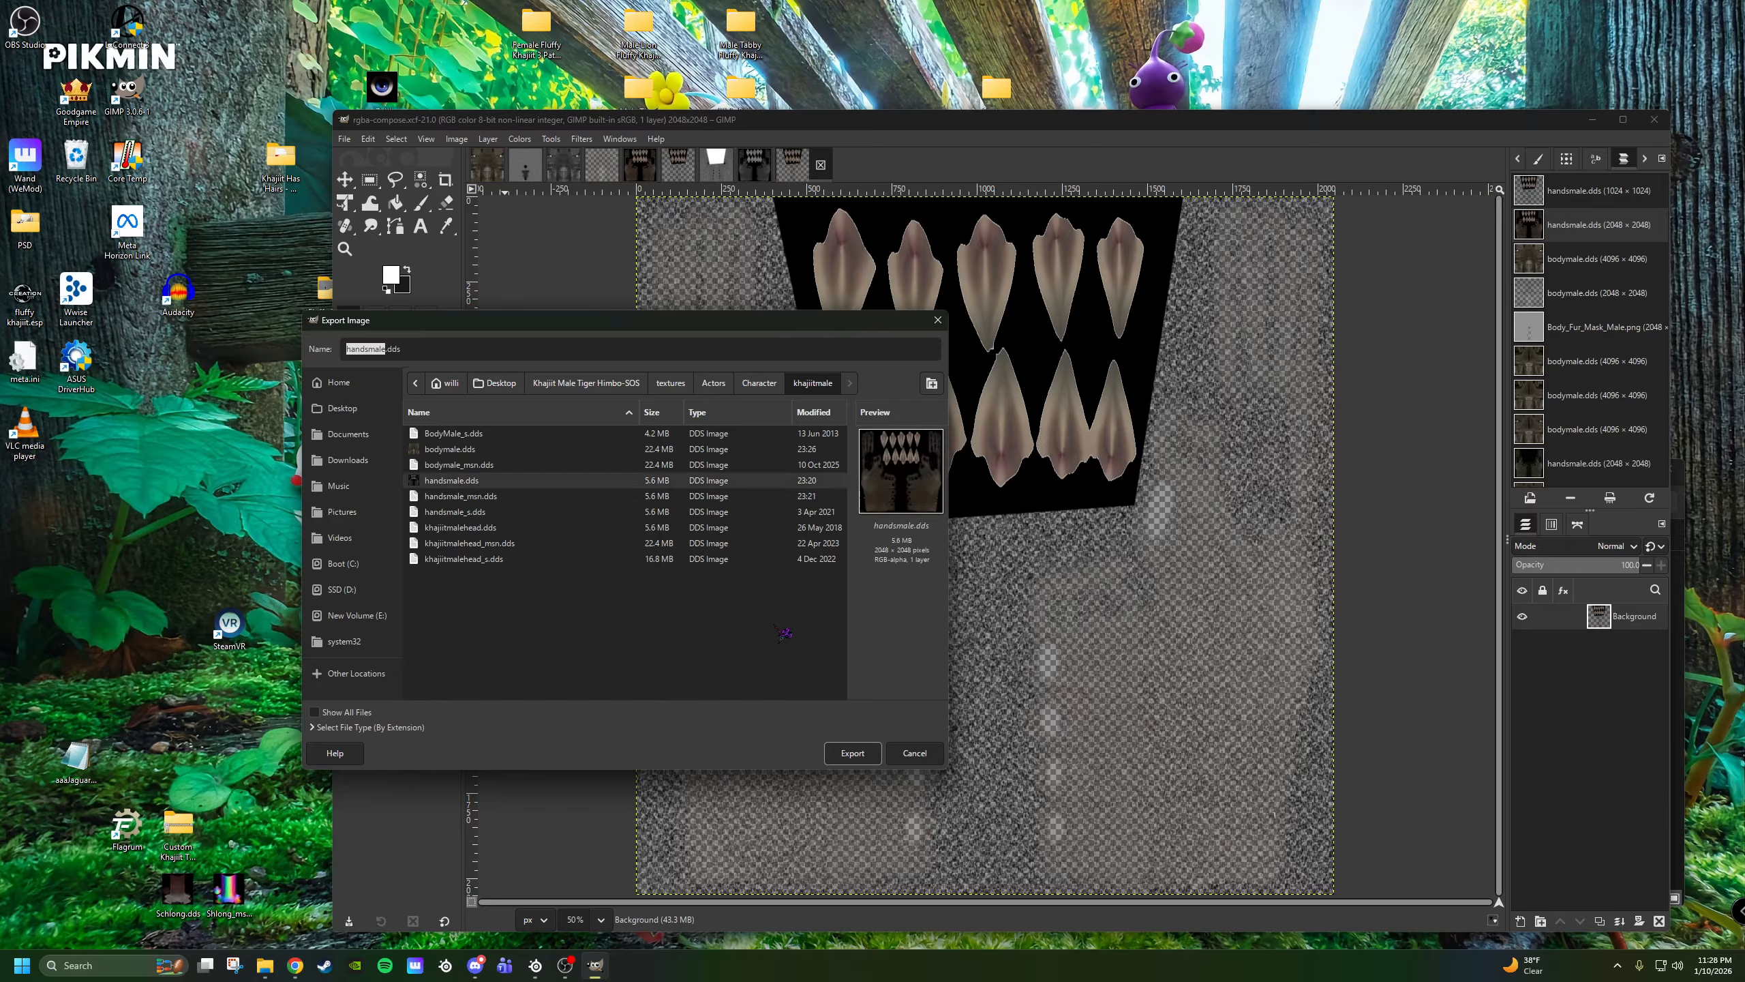
left_click(865, 760)
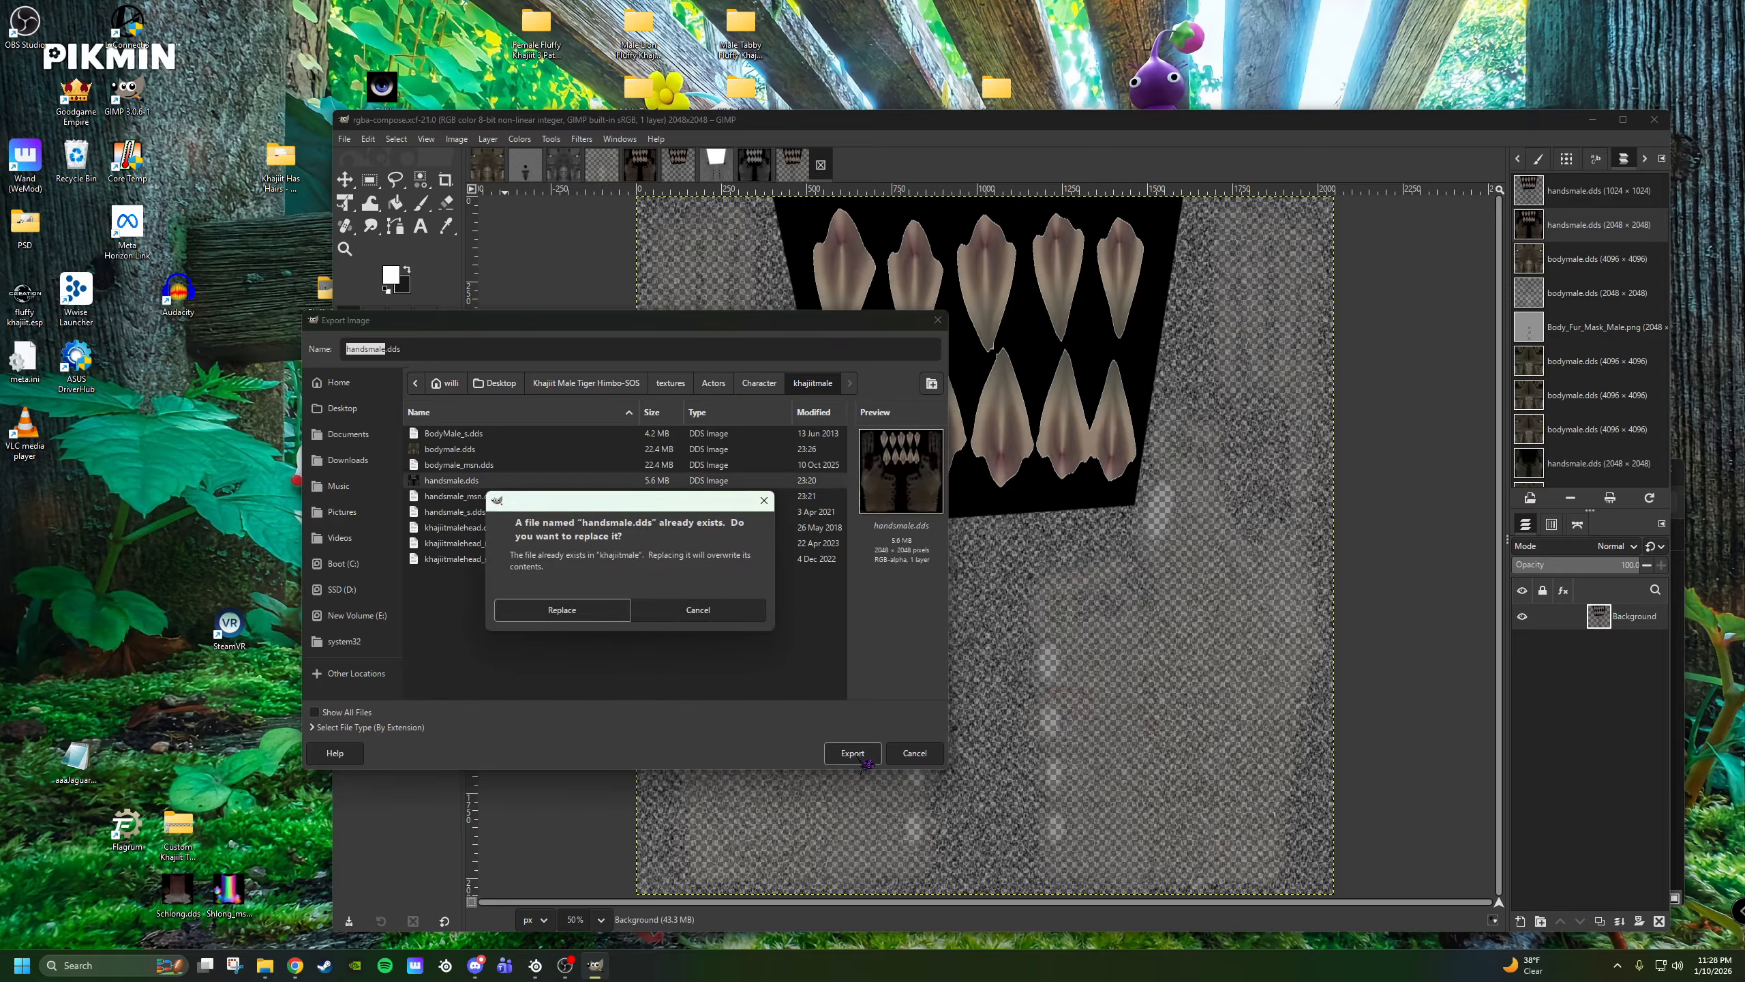
left_click(600, 609)
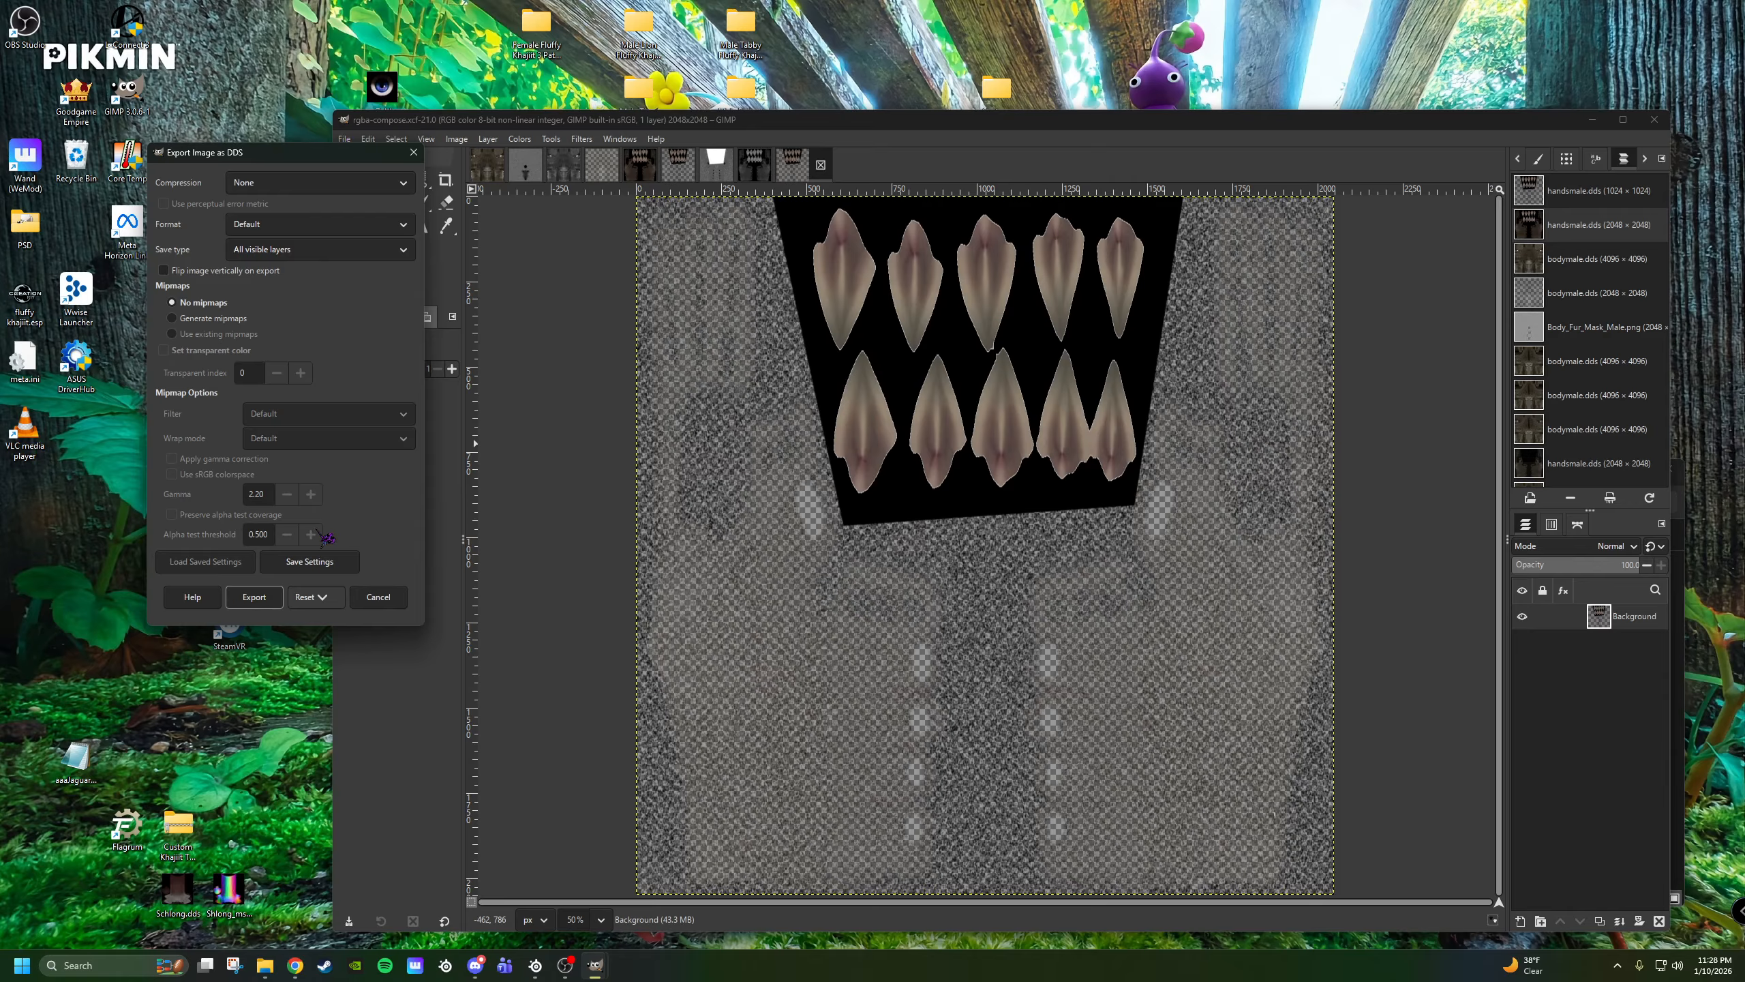
left_click(264, 597)
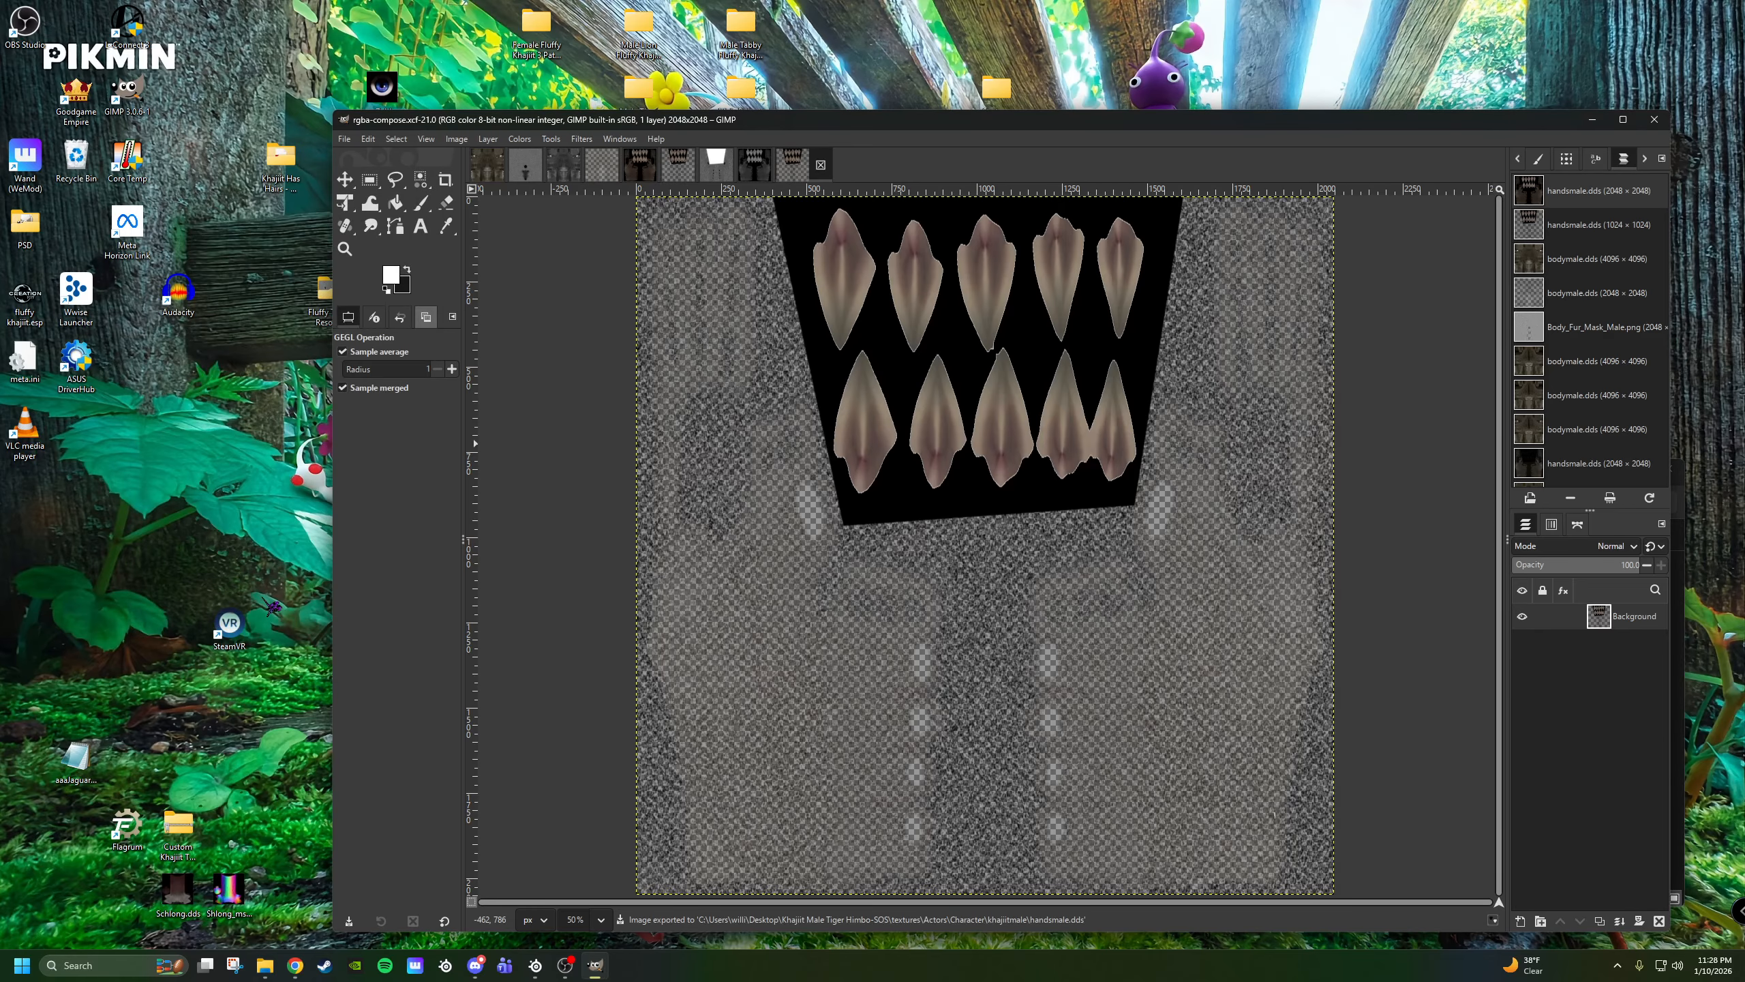
Open the exported tiger handsmale.dds in Paint.NET and save it as BC7 (Linear, DX 11+) with generated mip maps.
left_click(268, 965)
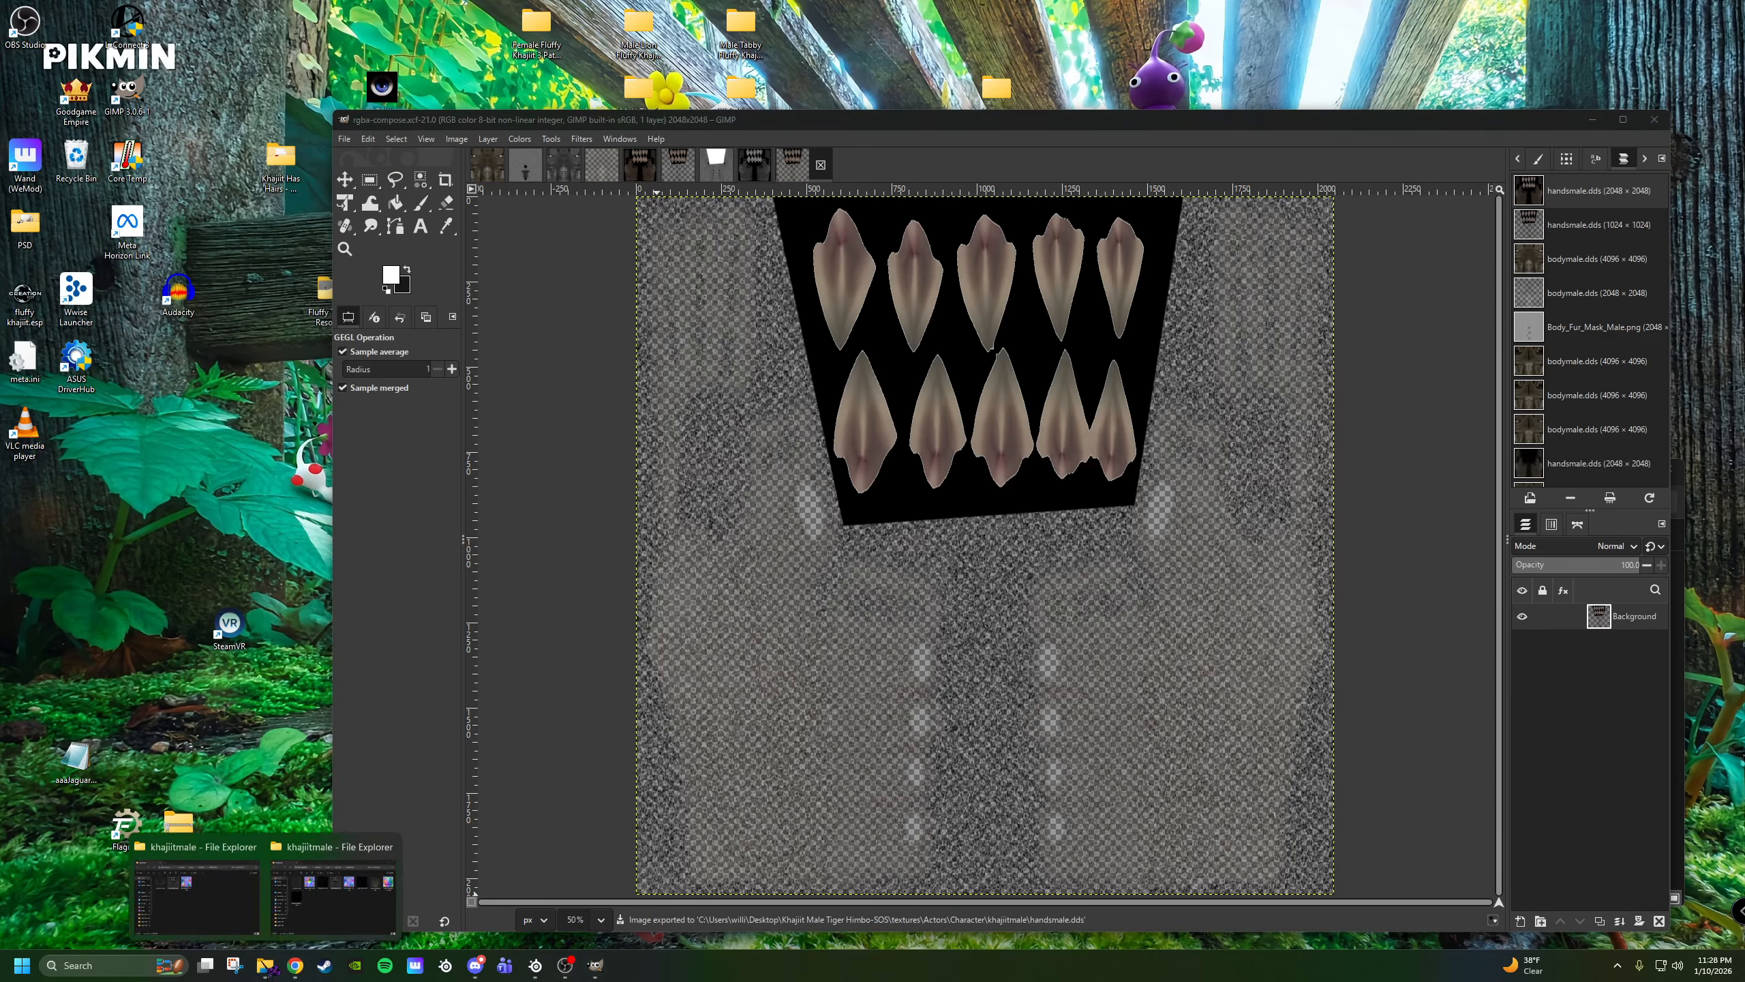
left_click(347, 921)
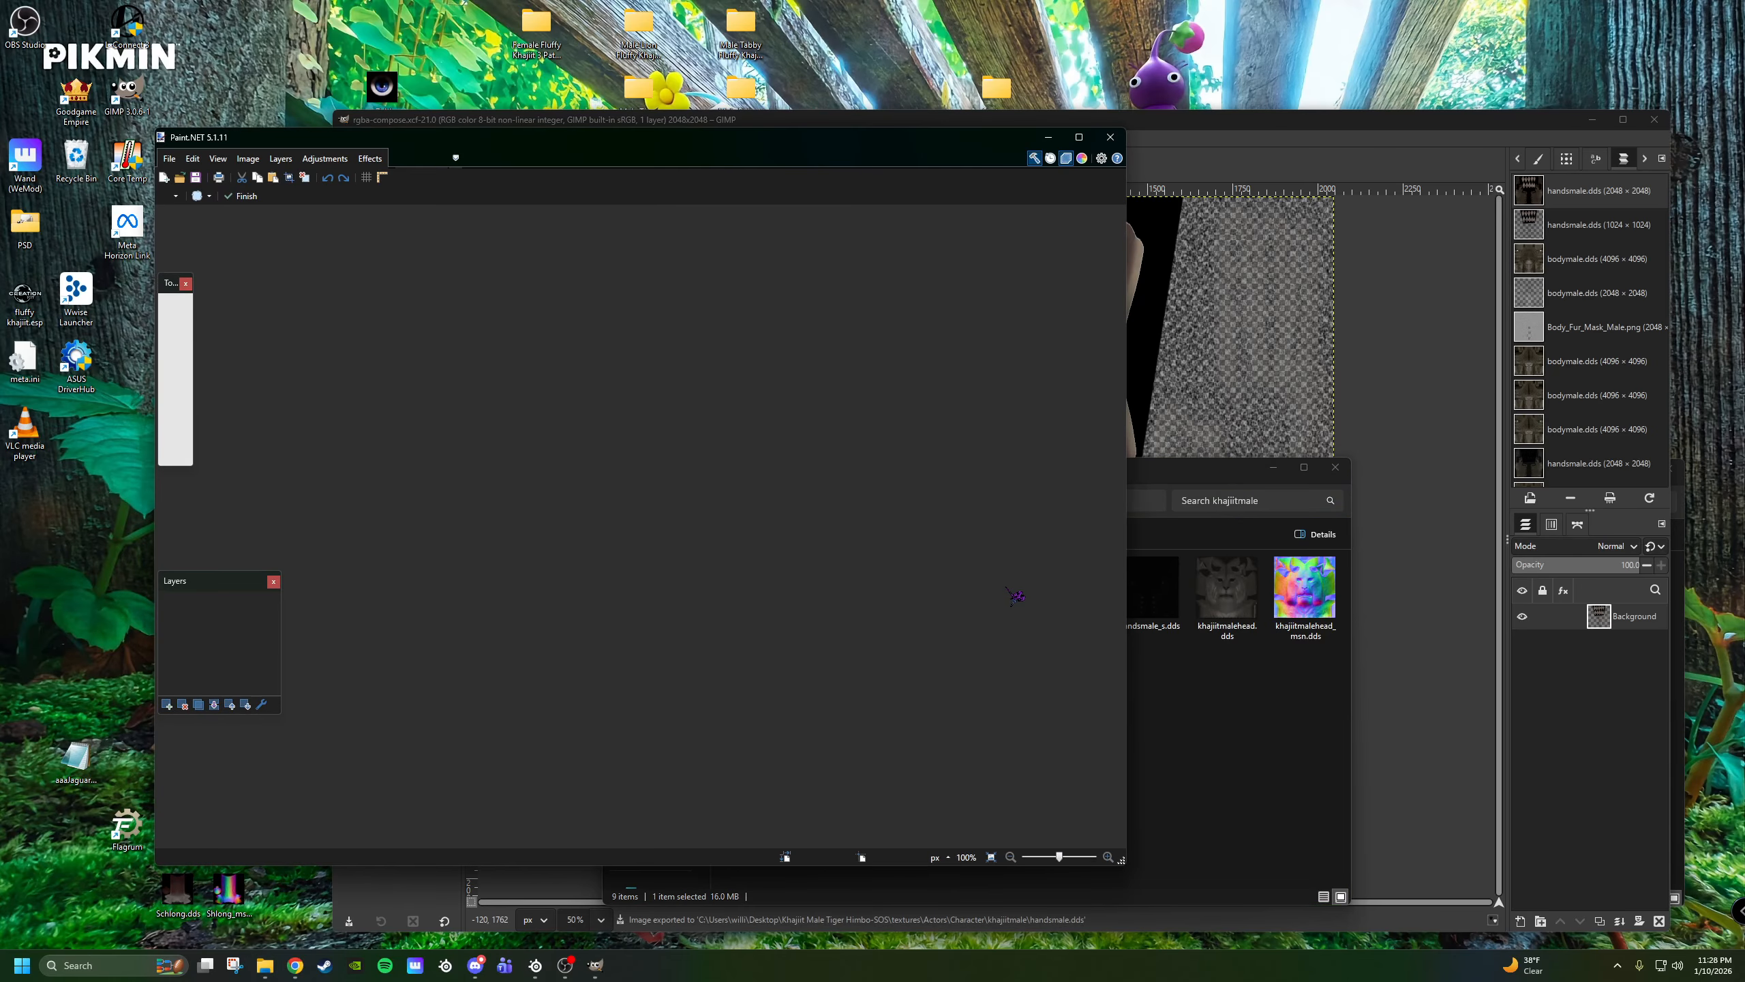
left_click(199, 180)
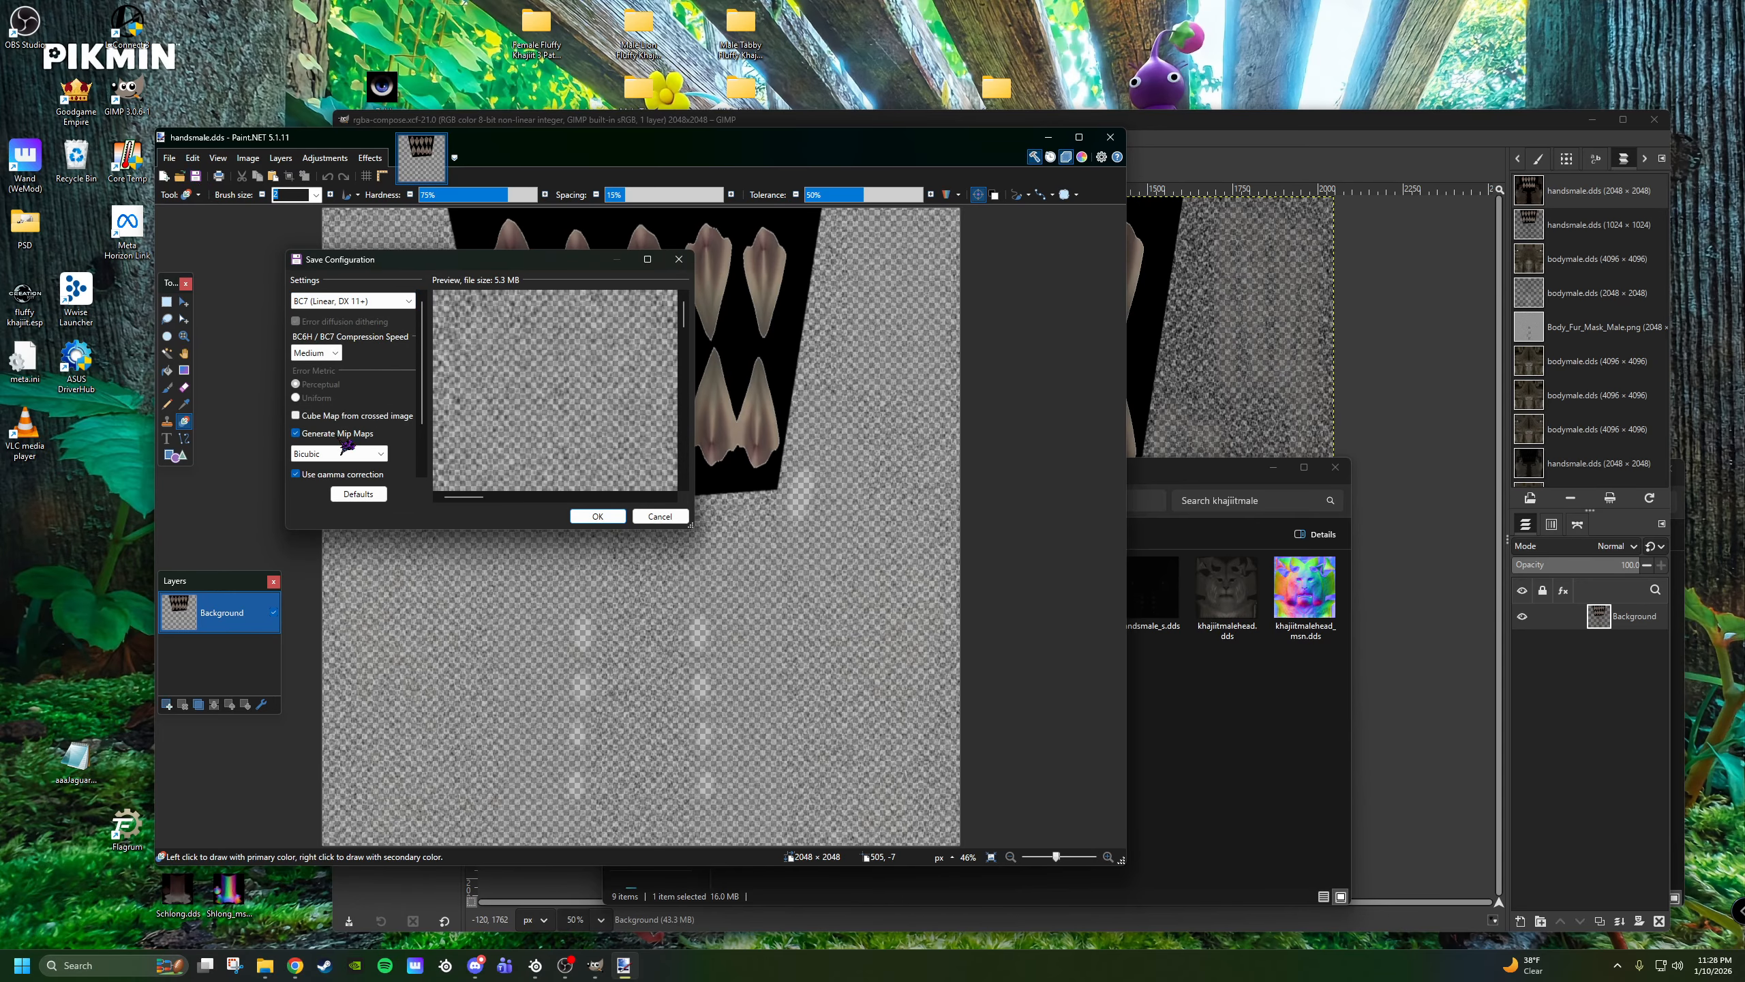
left_click(601, 518)
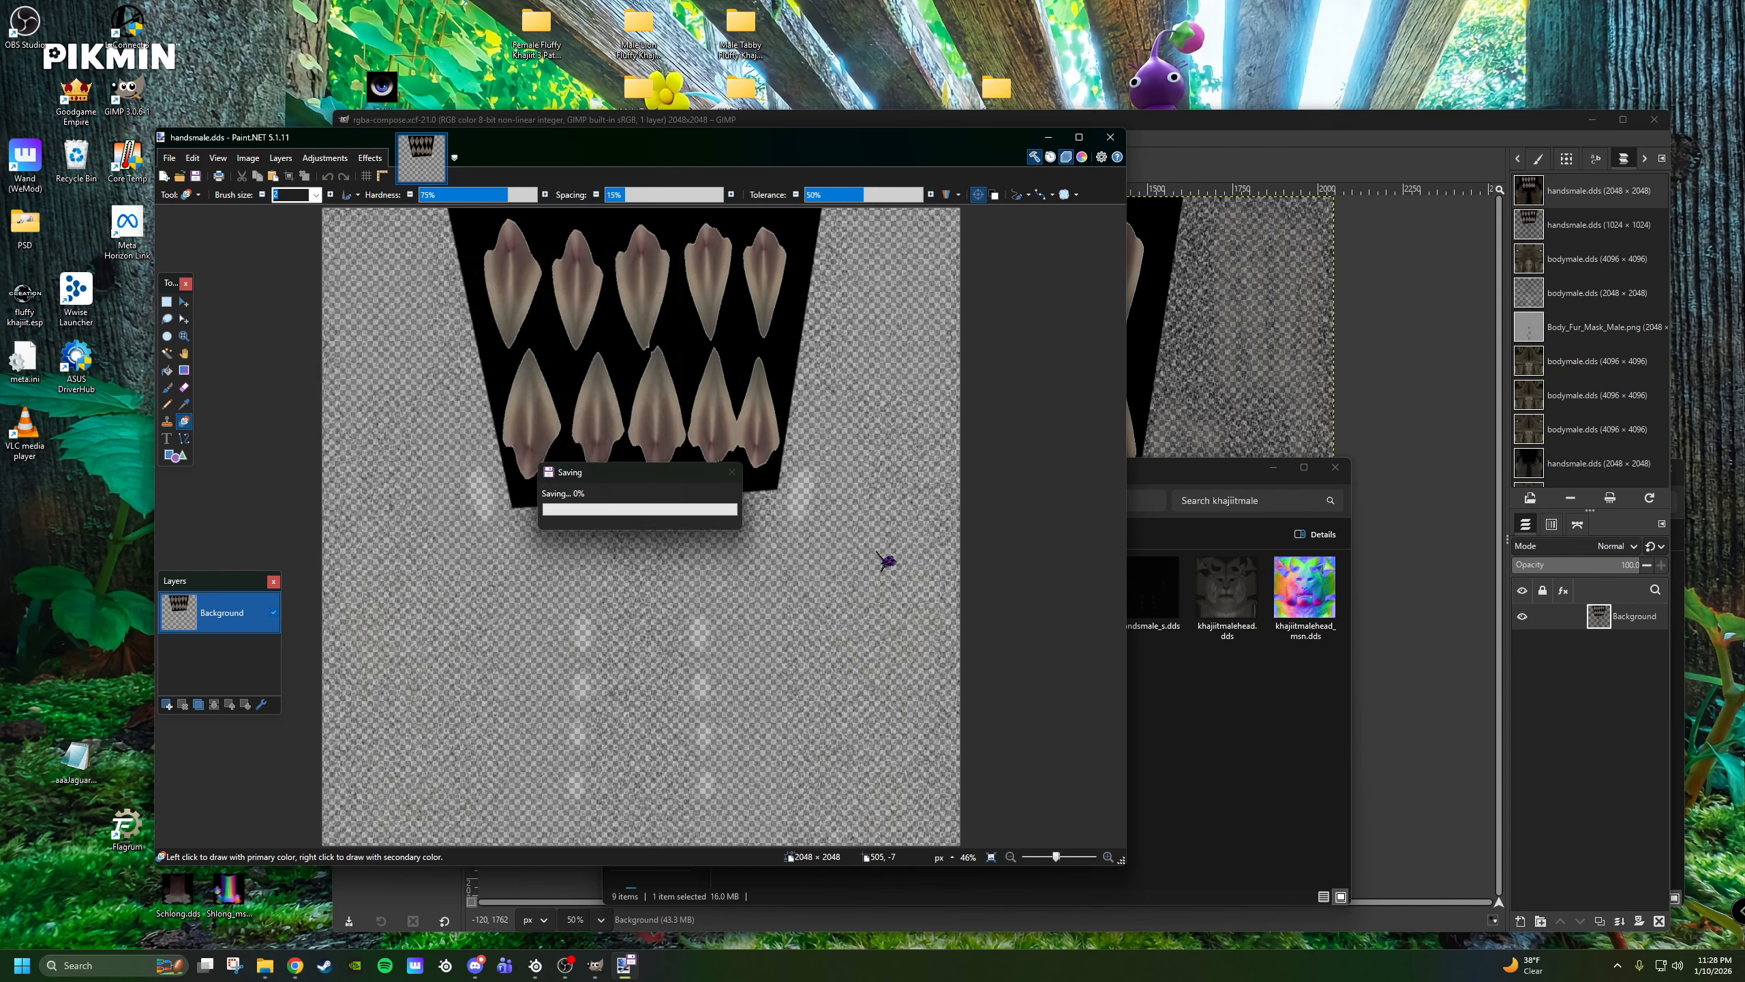
left_click(1207, 789)
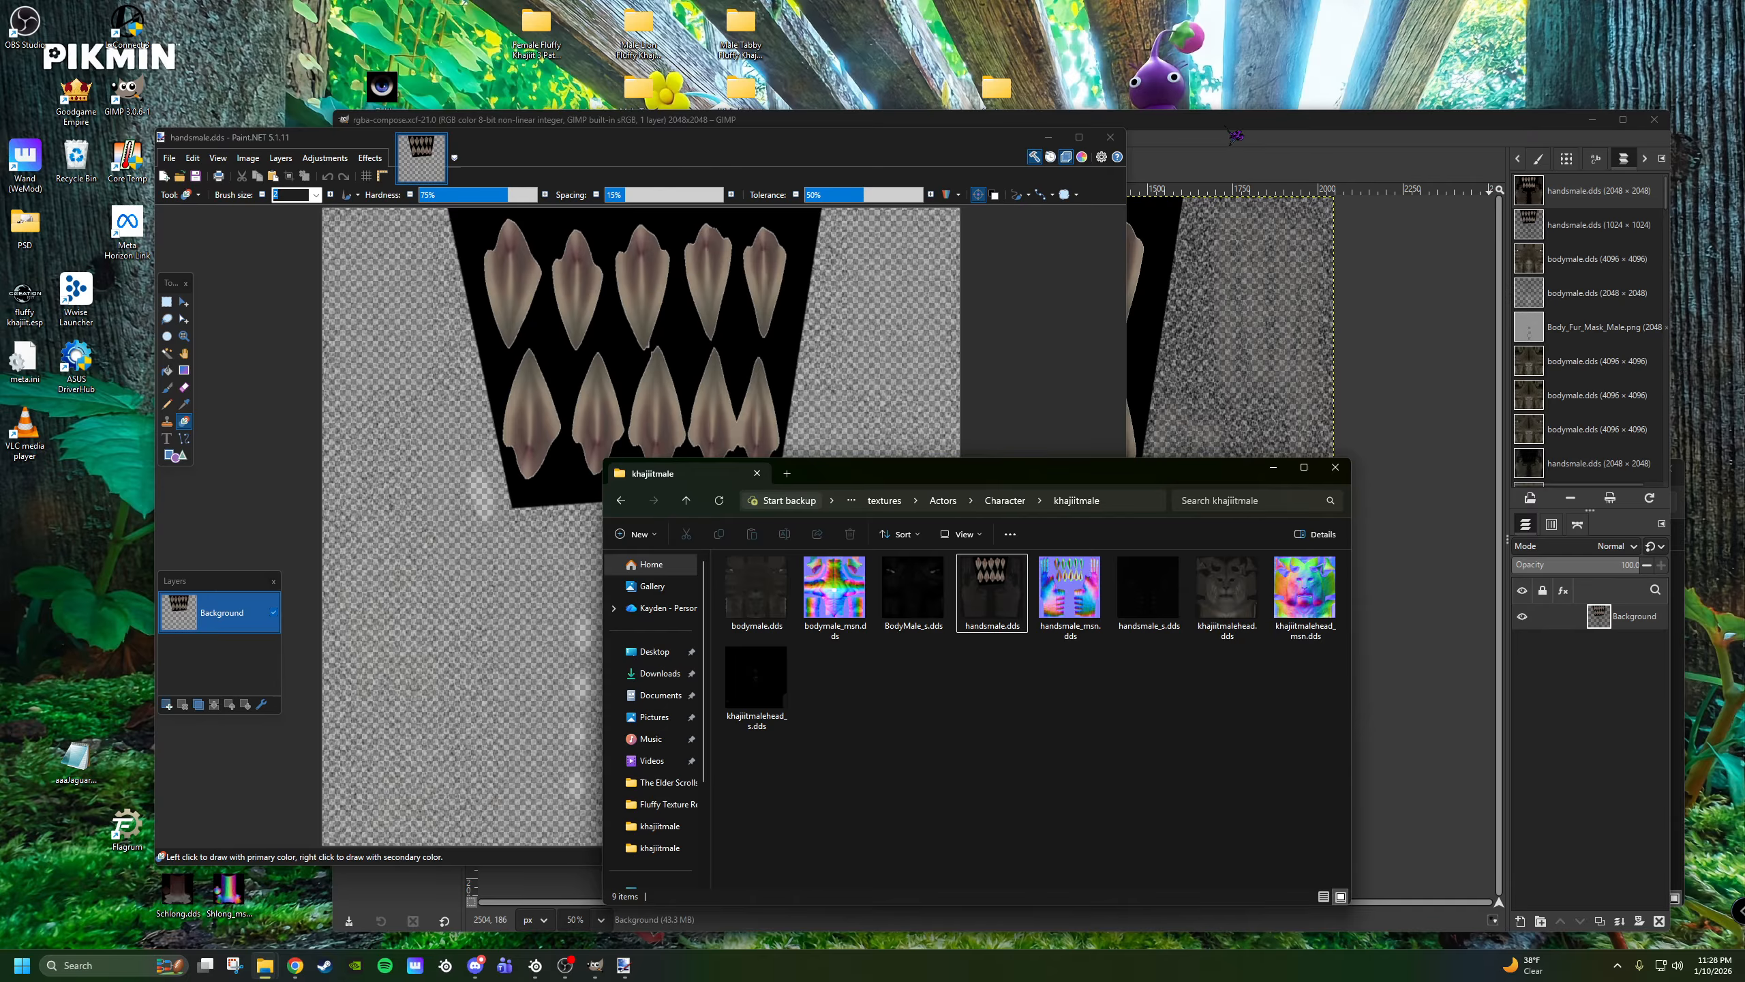
Close Paint.NET, quit GIMP discarding the unsaved images, and close the three-texture khajiitmale folder window.
left_click(1109, 137)
left_click(1653, 119)
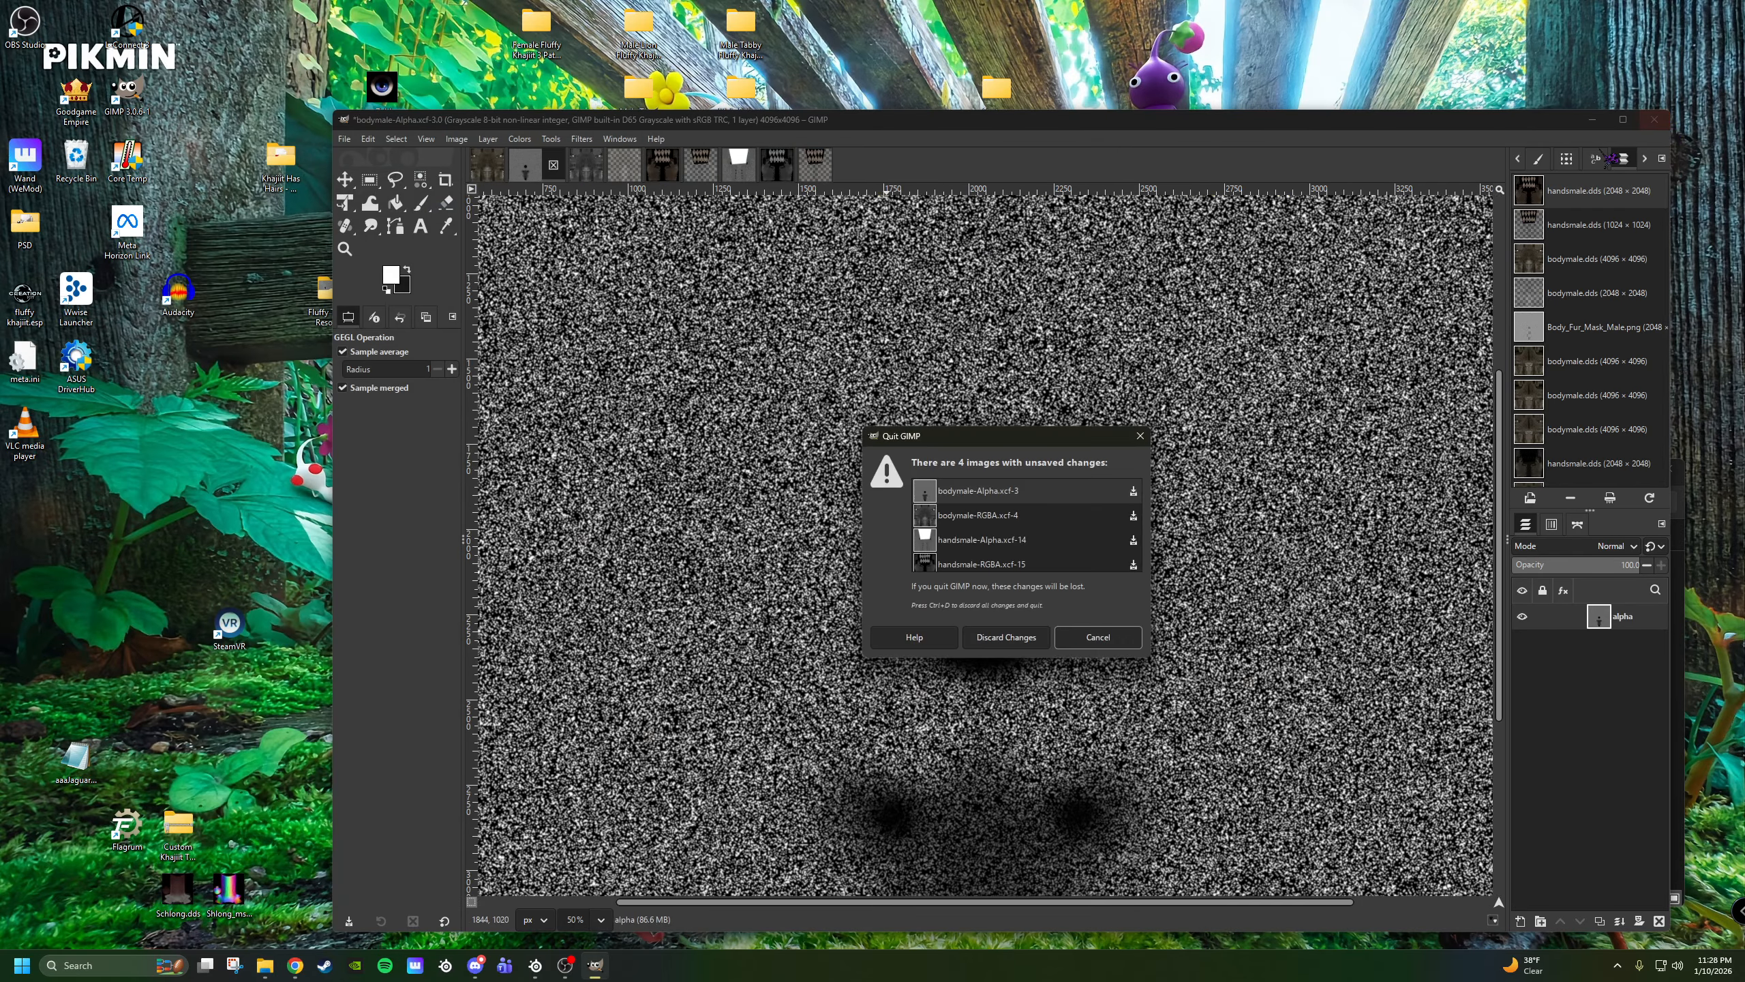
left_click(1006, 636)
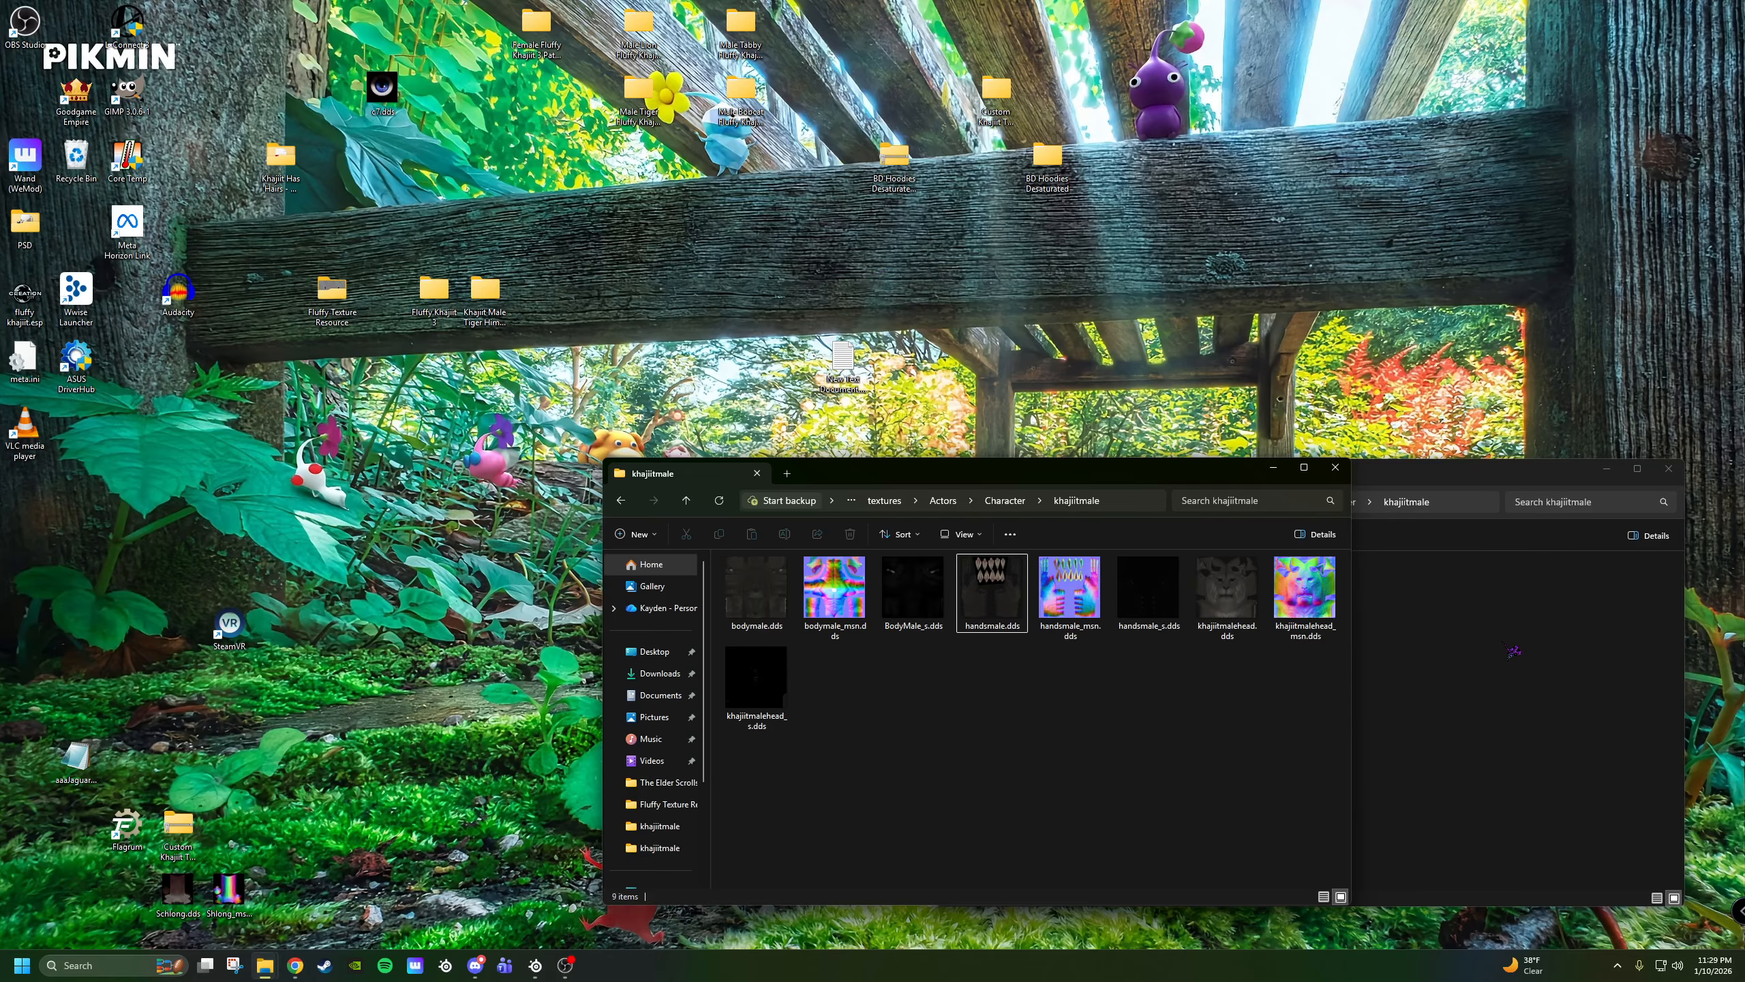
left_click(1513, 650)
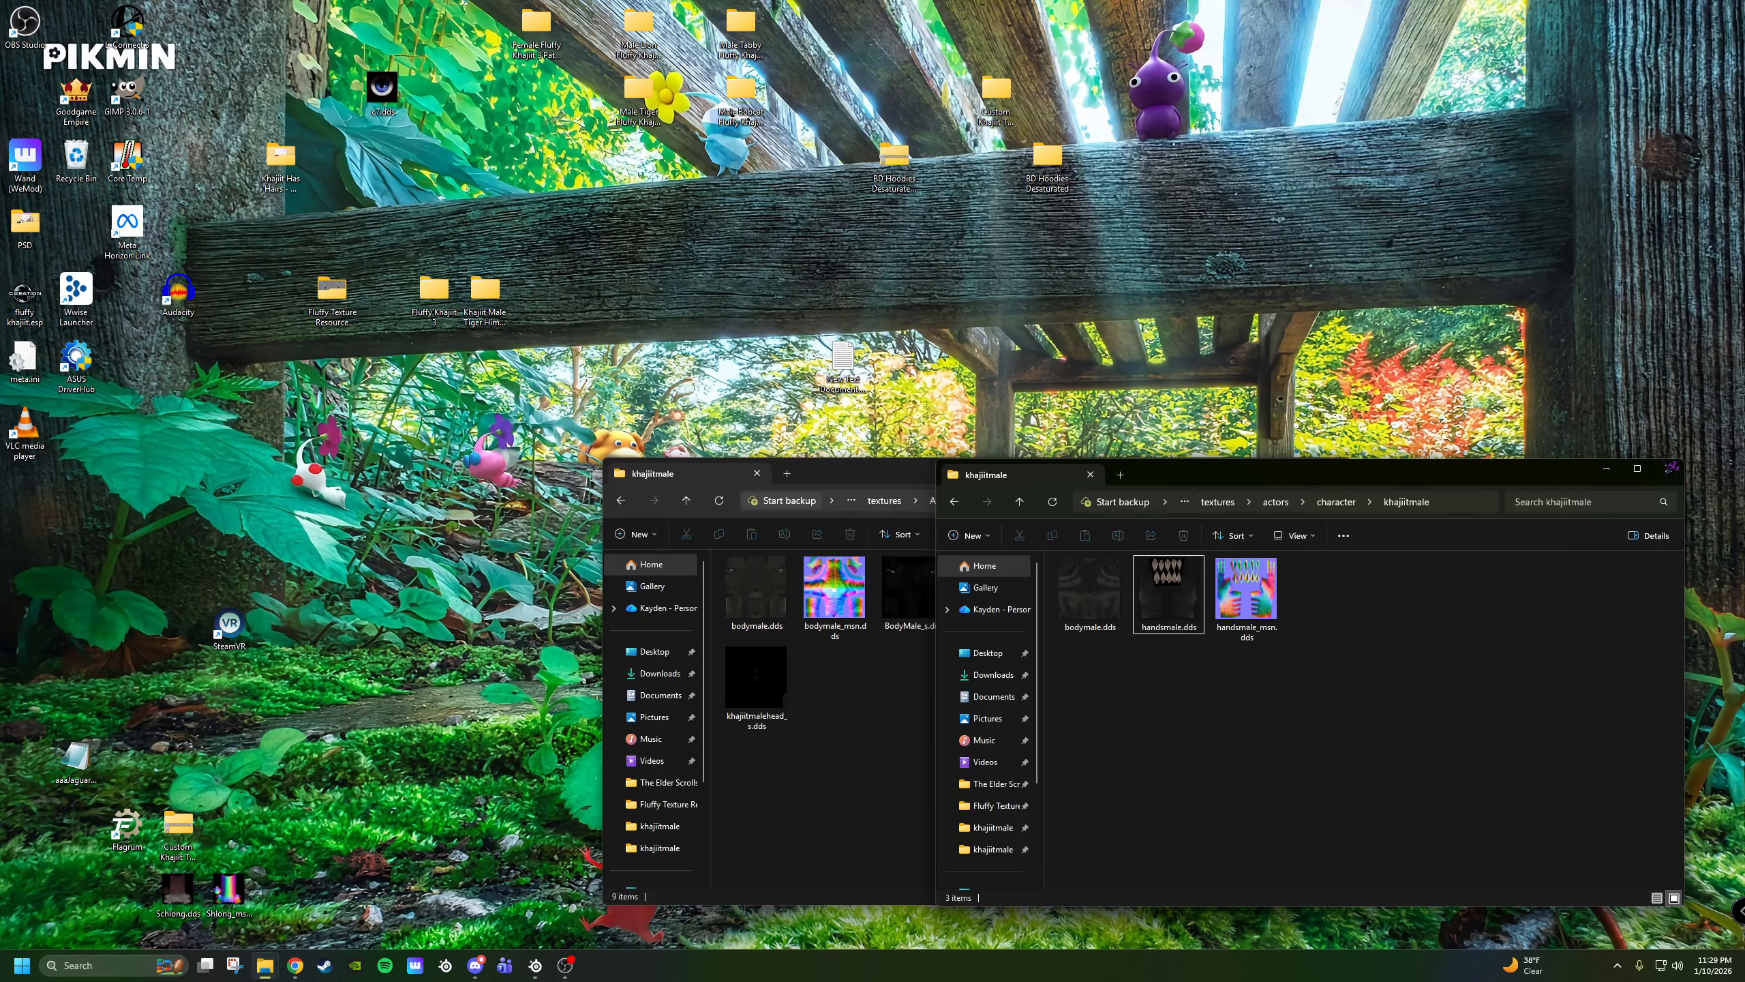
left_click(1668, 470)
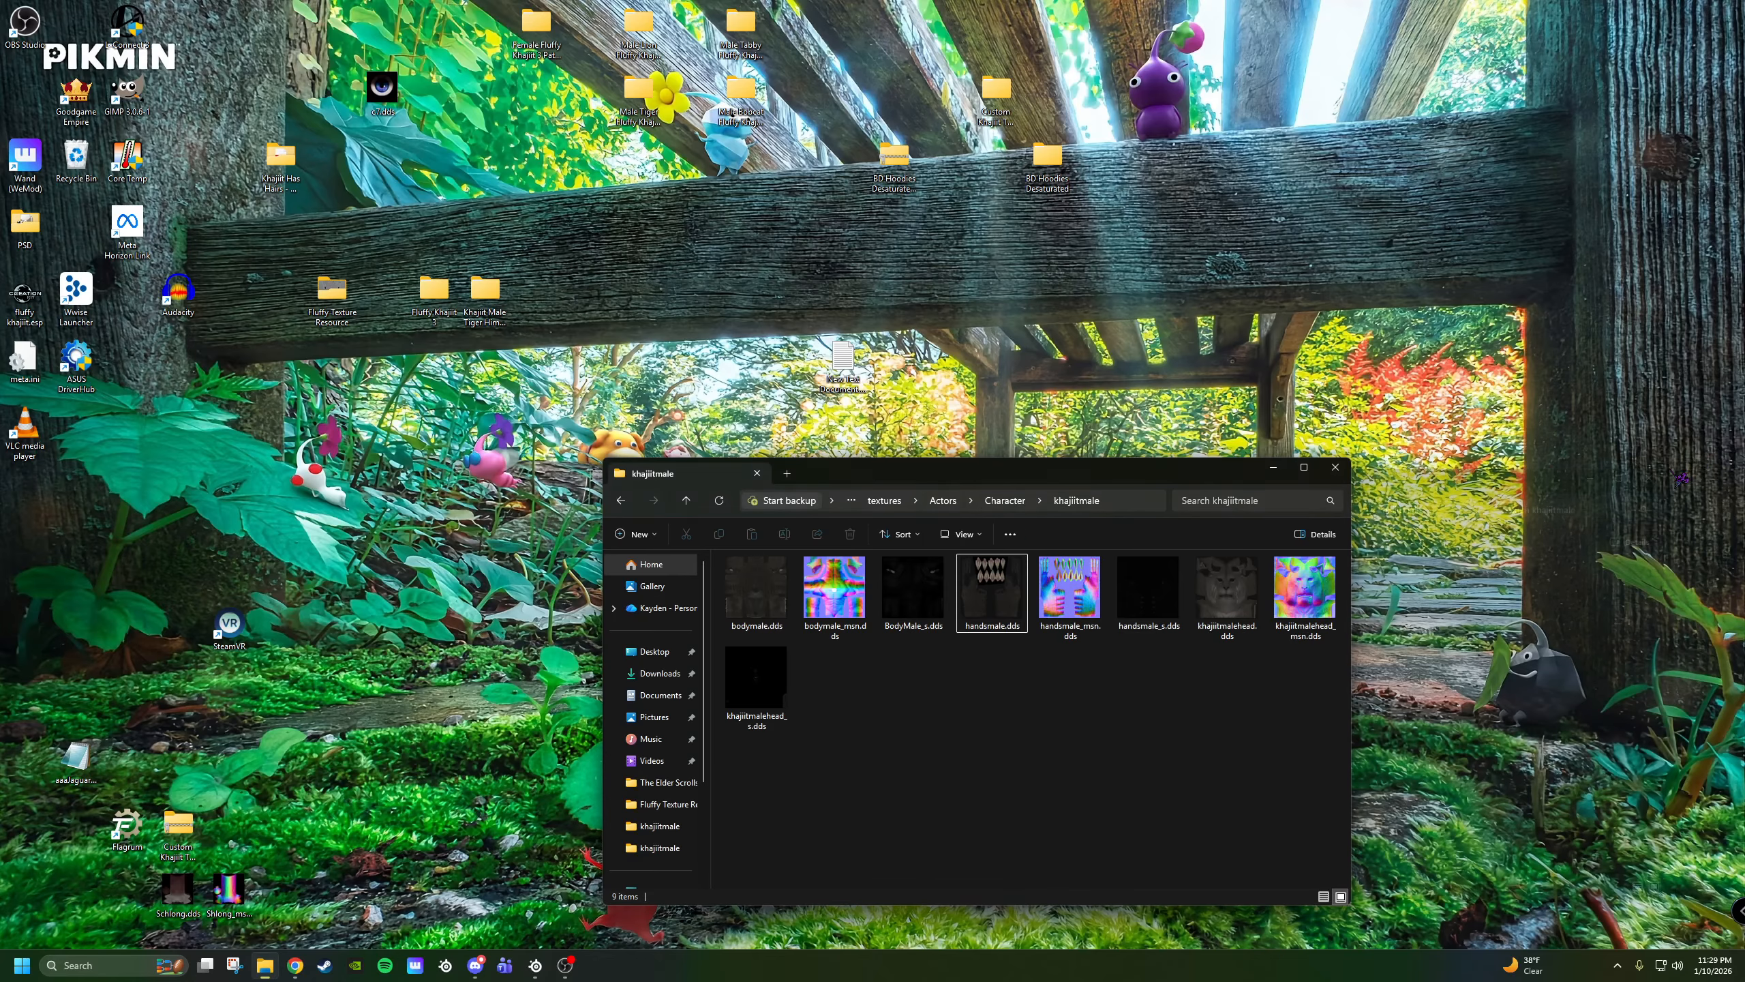